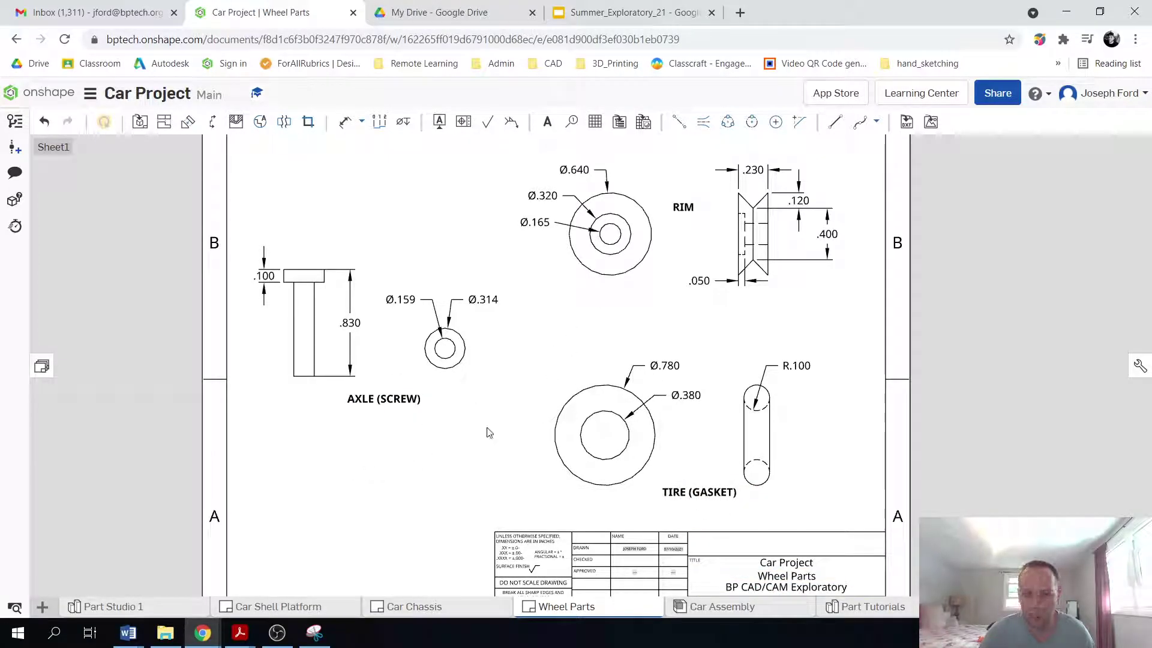
- In Part Tutorials, hide the Chassis part from the Parts list, then go back to the Wheel Parts drawing
click(893, 614)
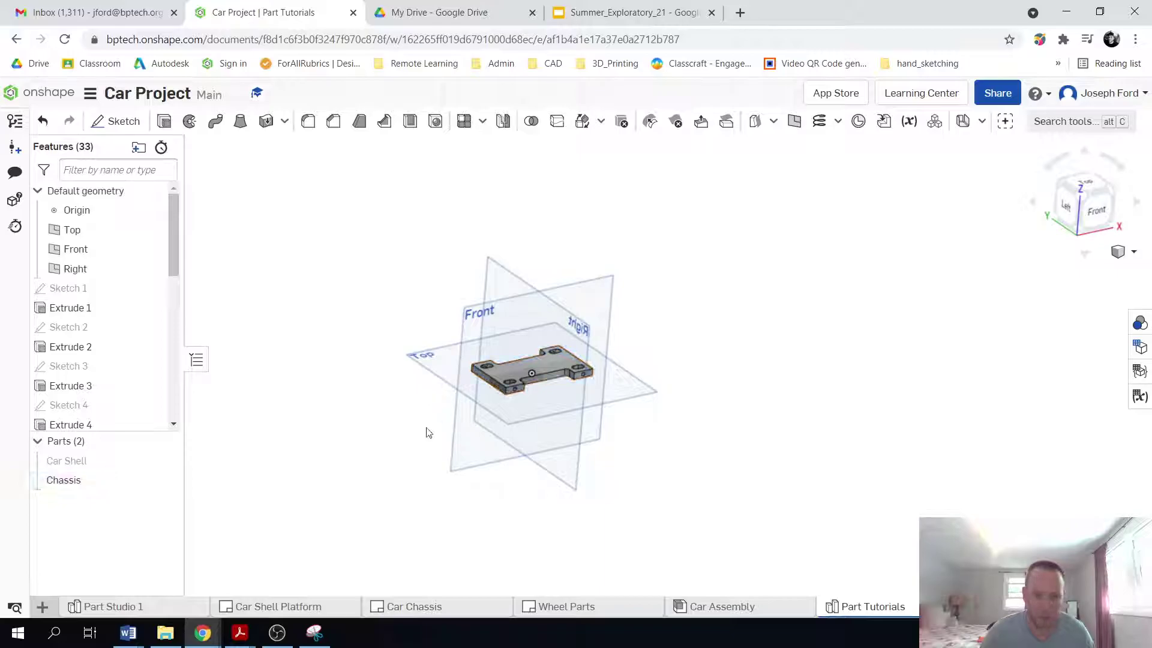
mouse_move(427, 429)
right_down()
mouse_move(393, 428)
mouse_move(404, 432)
right_up()
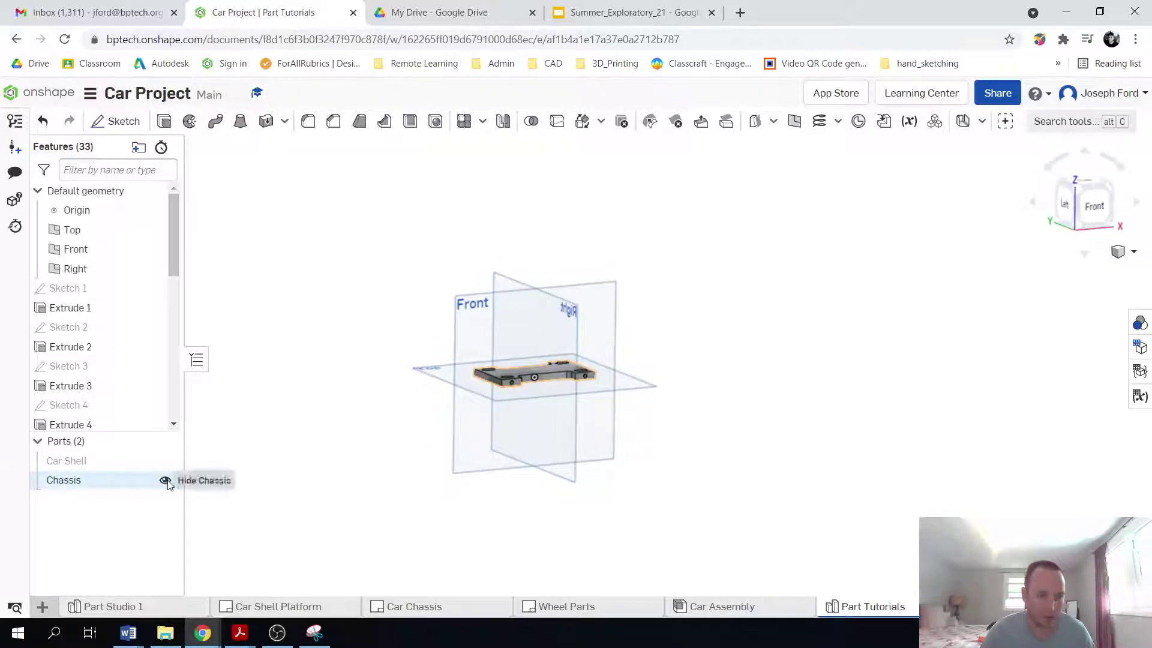
click(165, 480)
right_drag(416, 434, 334, 516)
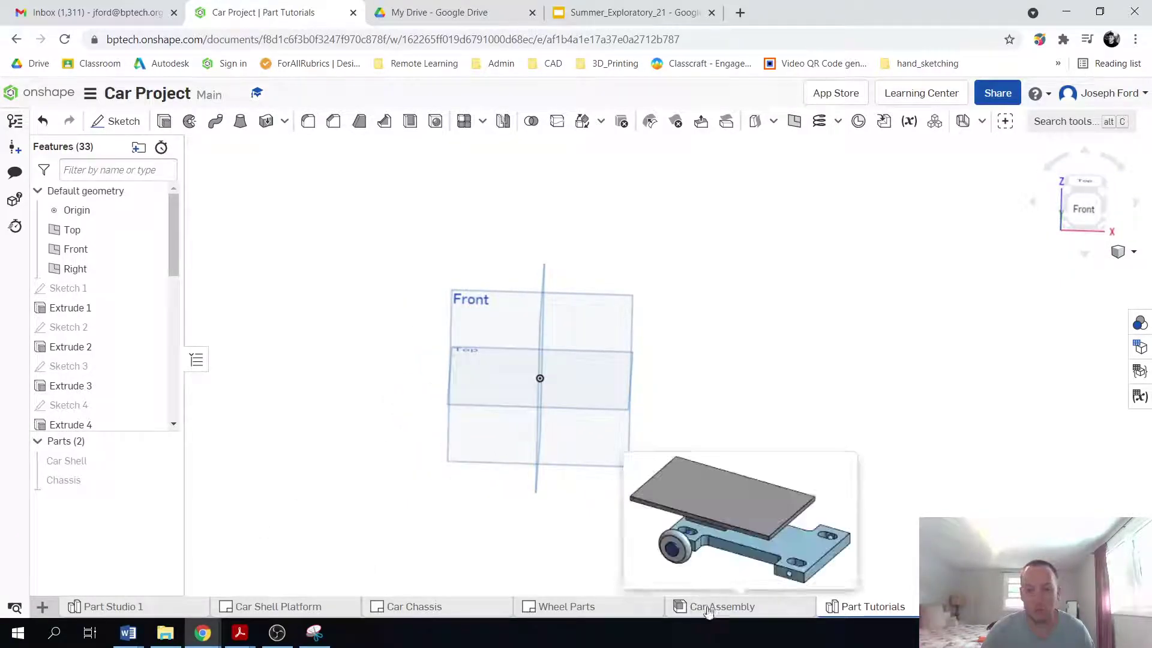
scroll(465, 423, up, 2)
right_drag(351, 498, 396, 498)
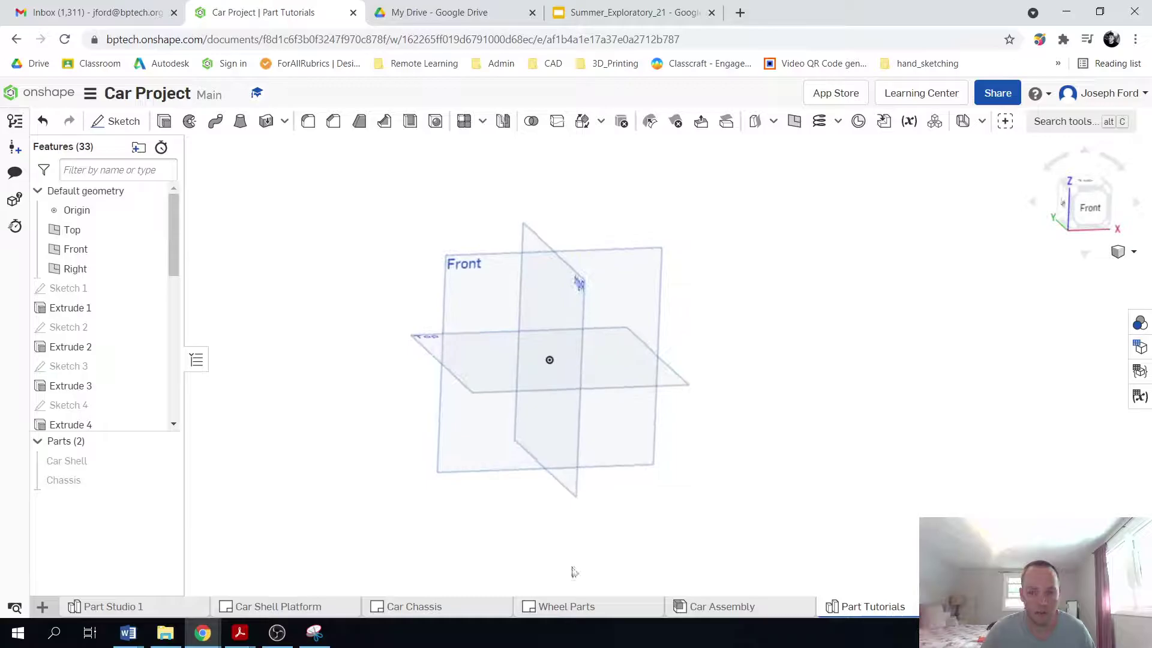
click(553, 607)
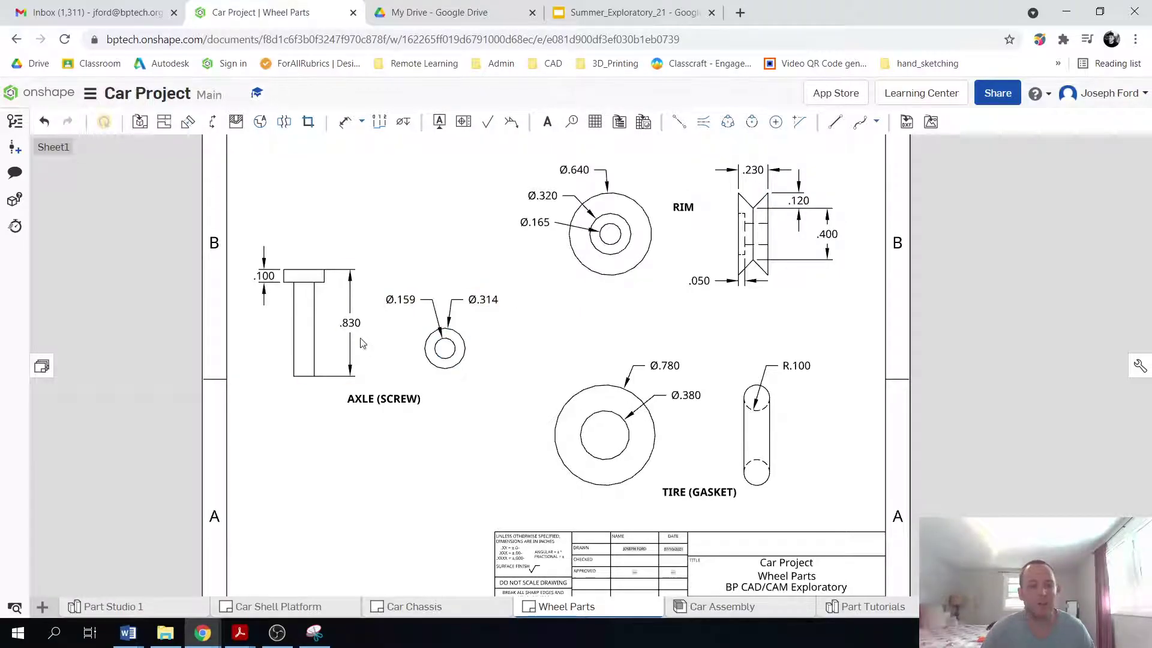
click(350, 322)
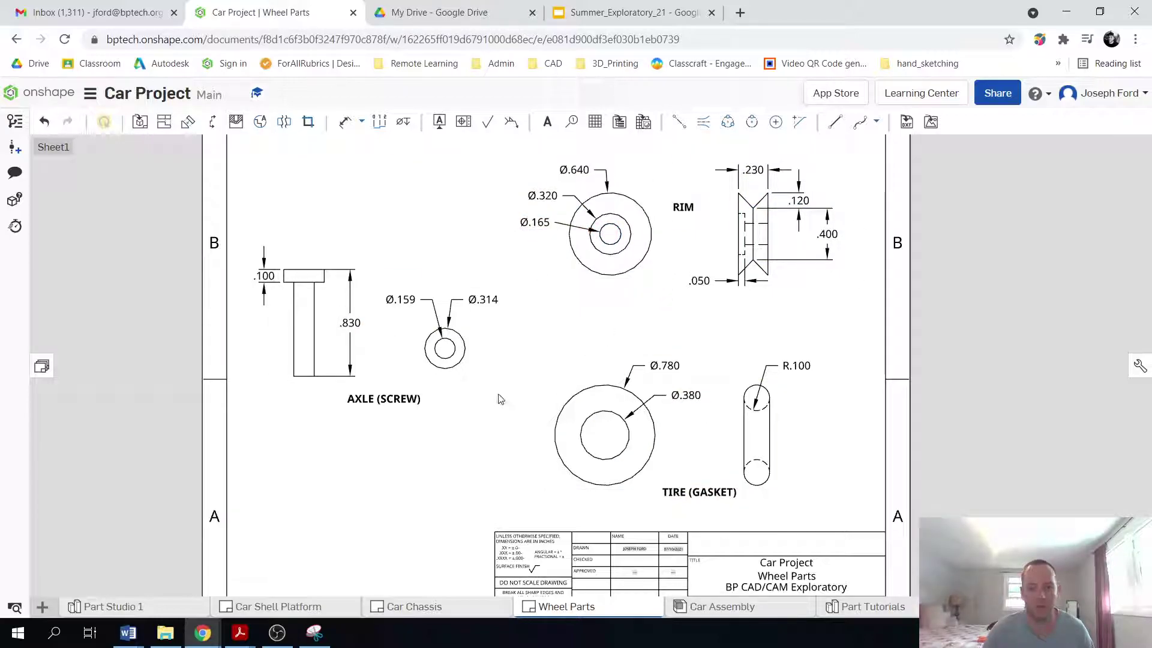
click(390, 413)
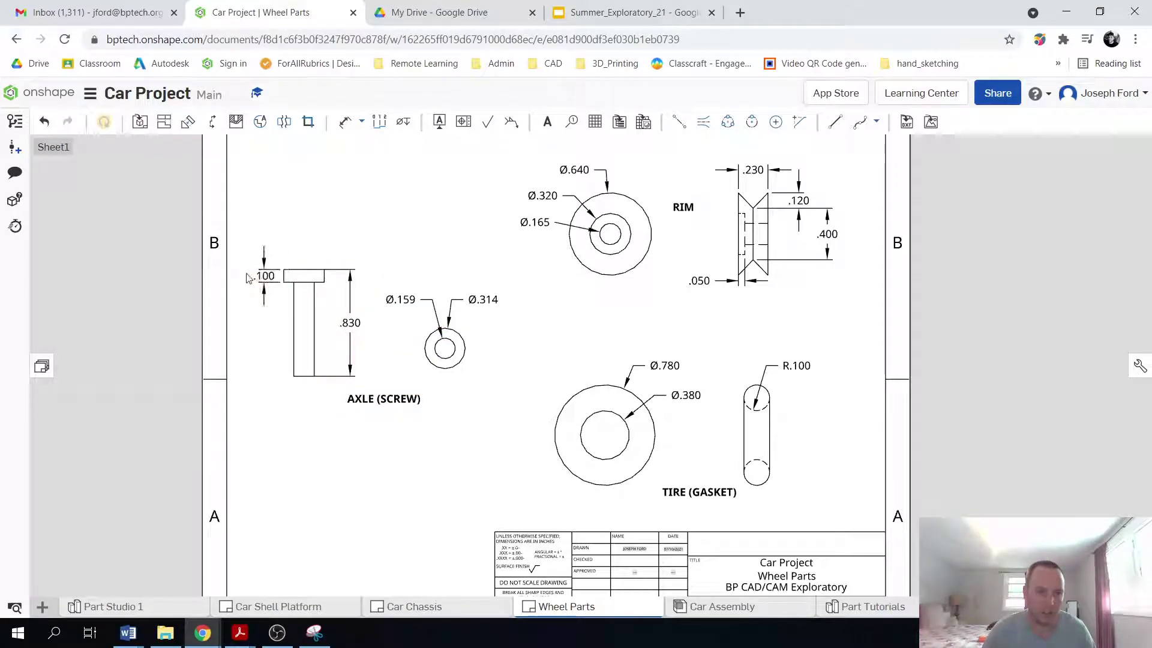
click(251, 282)
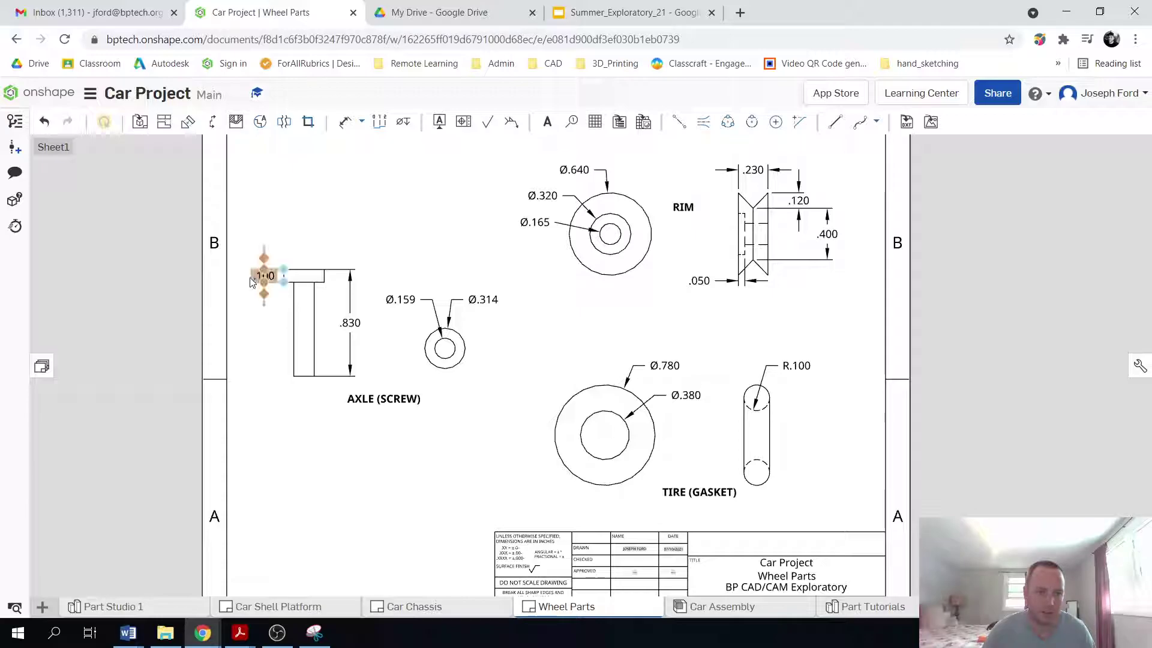
click(279, 289)
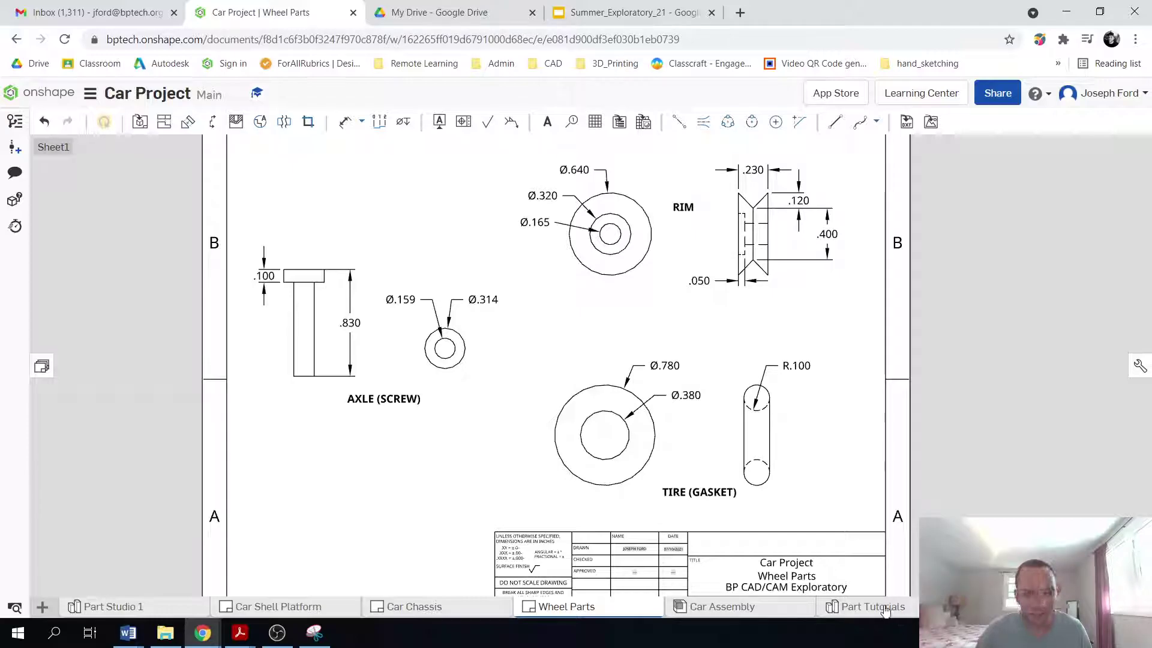
mouse_move(887, 610)
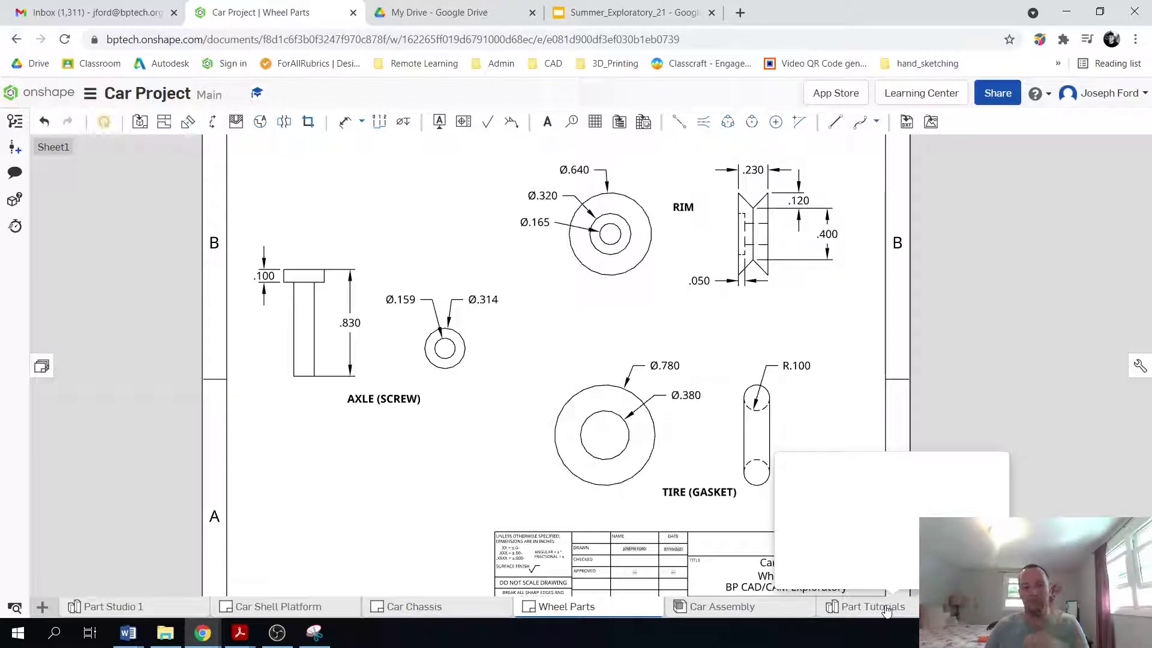
- Start Sketch 13 on the Front plane, view it face-on, and pick the Line tool
click(887, 608)
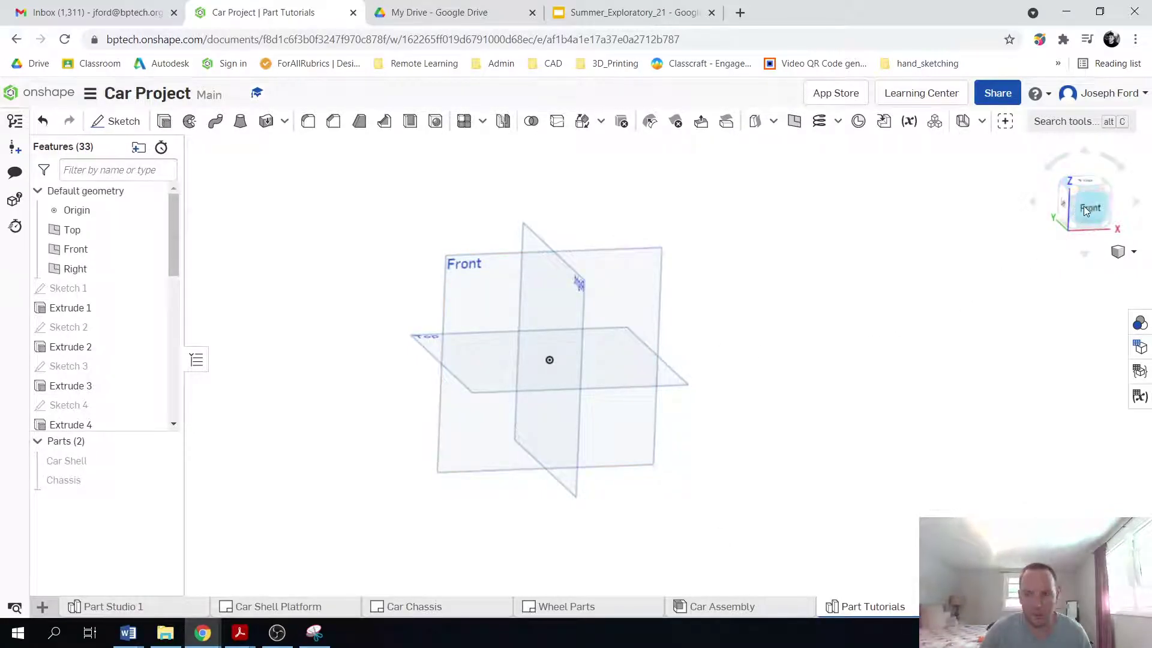
click(115, 121)
click(462, 276)
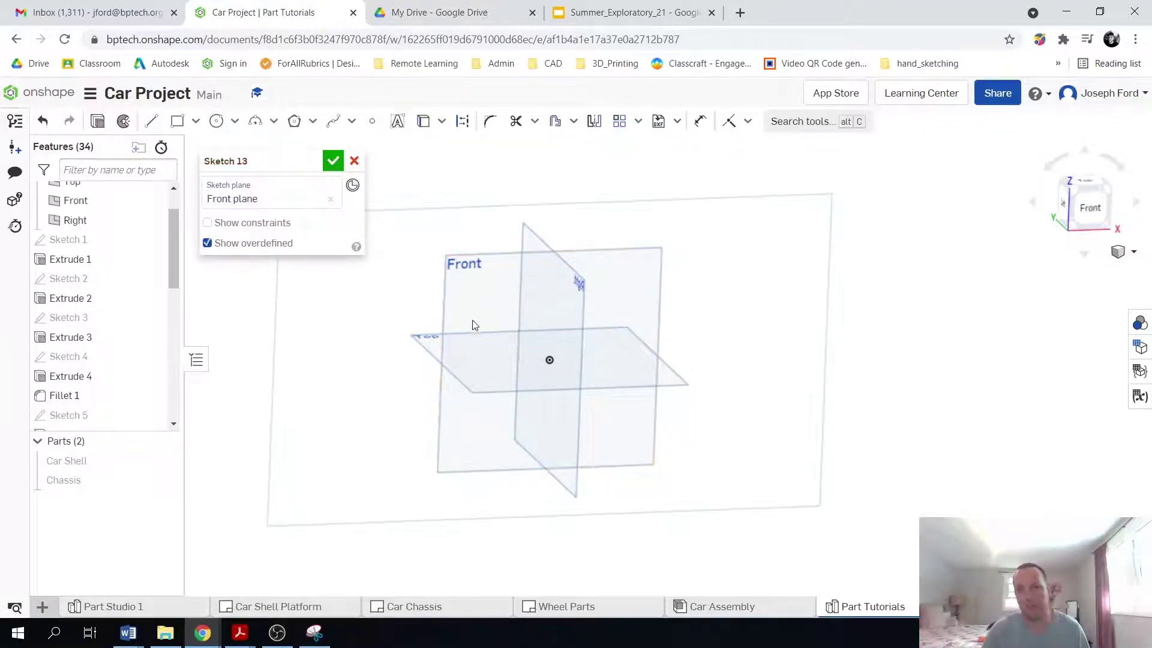
click(1091, 208)
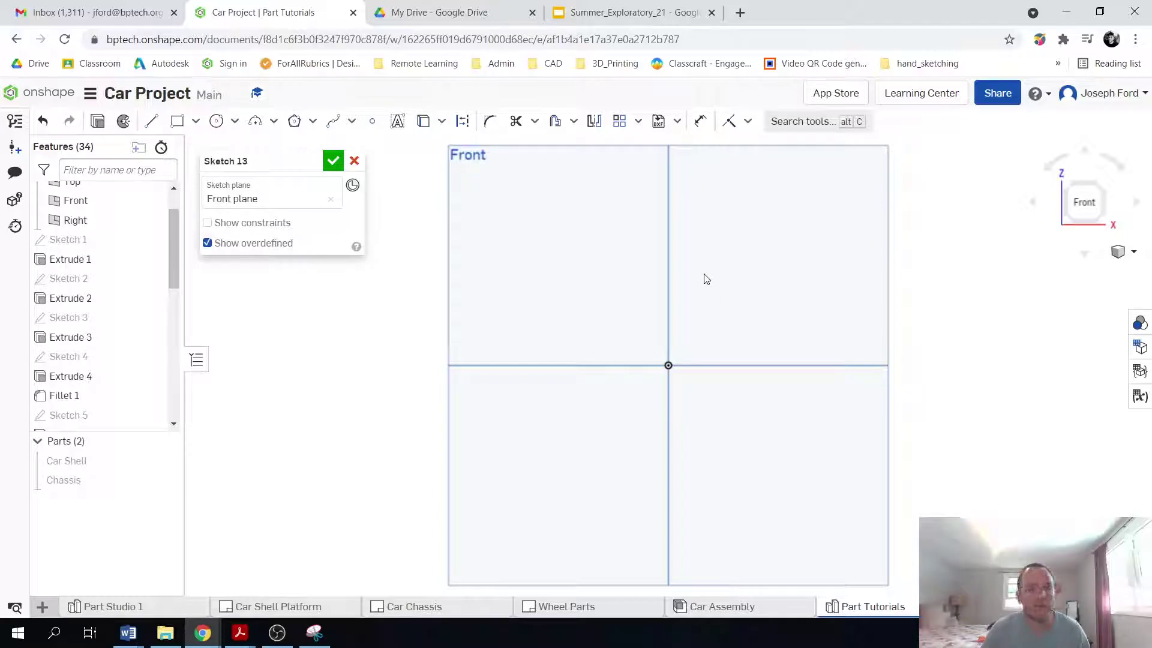
click(152, 125)
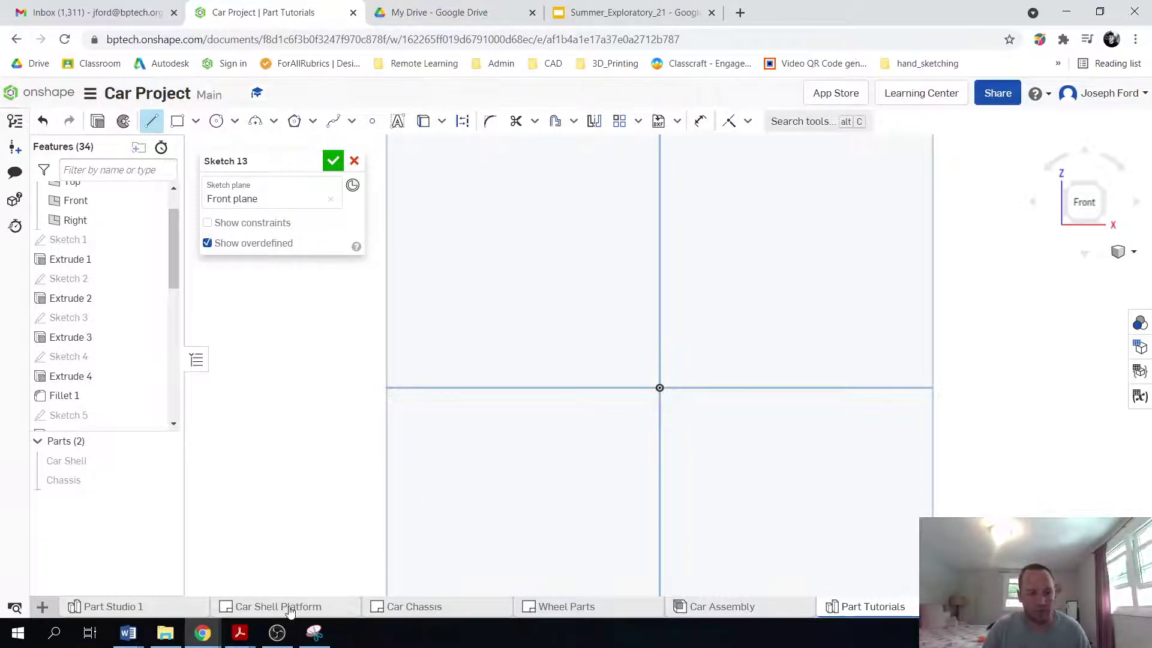
- Glance at the Wheel Parts drawing and return to the Part Tutorials sketch
click(556, 607)
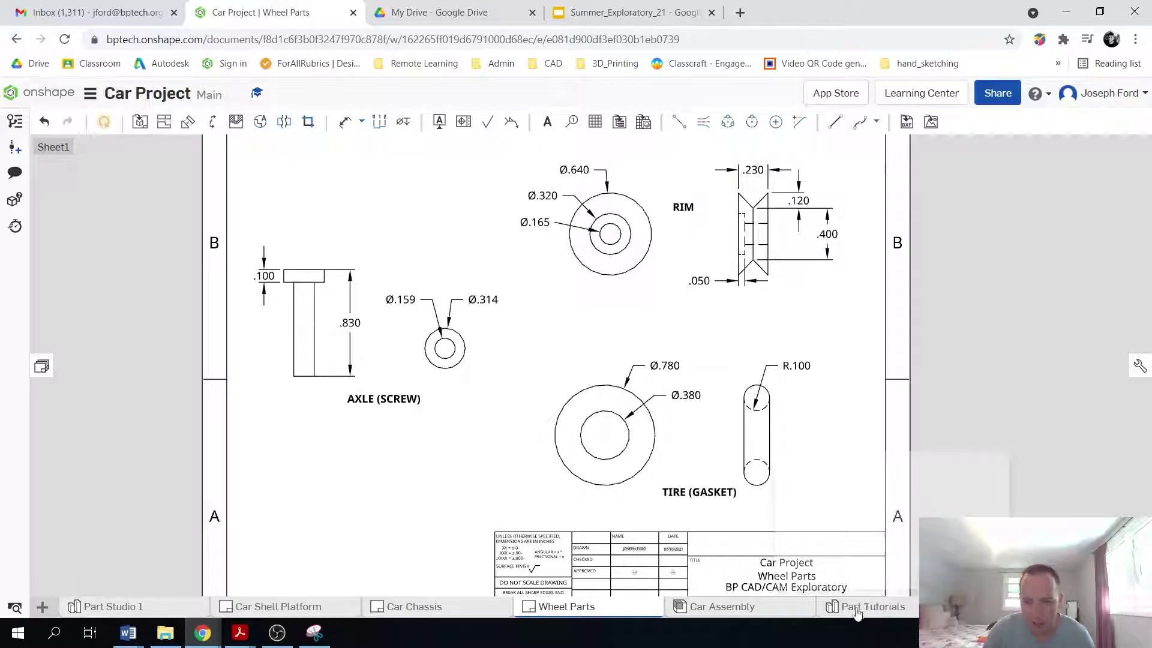
mouse_move(858, 614)
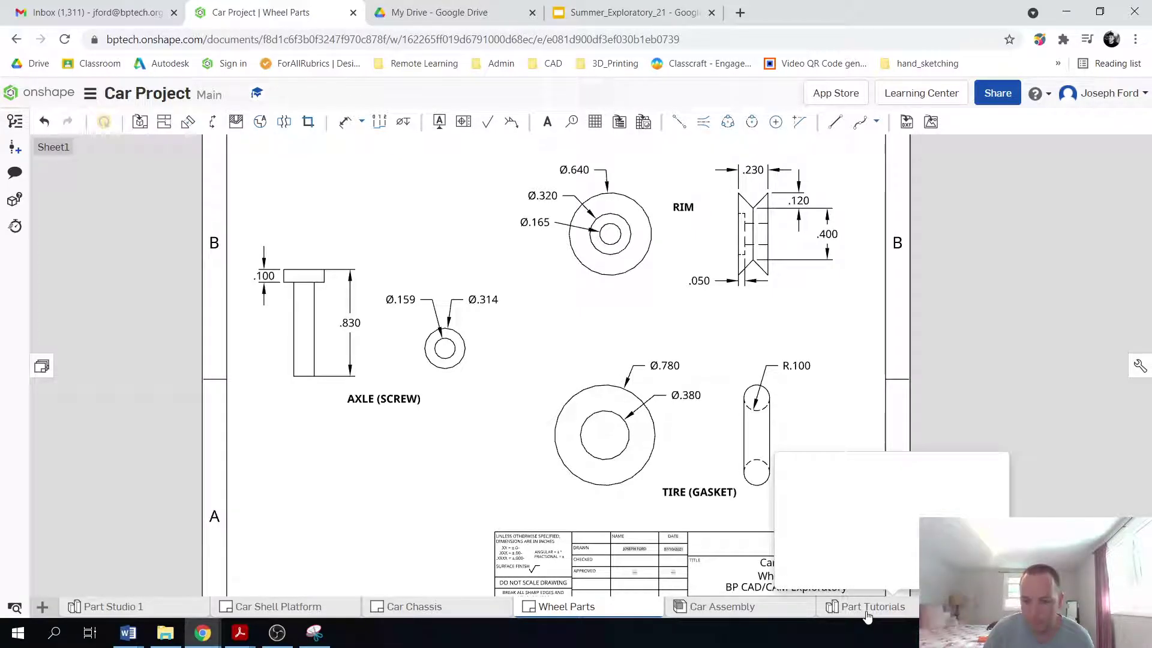
click(867, 611)
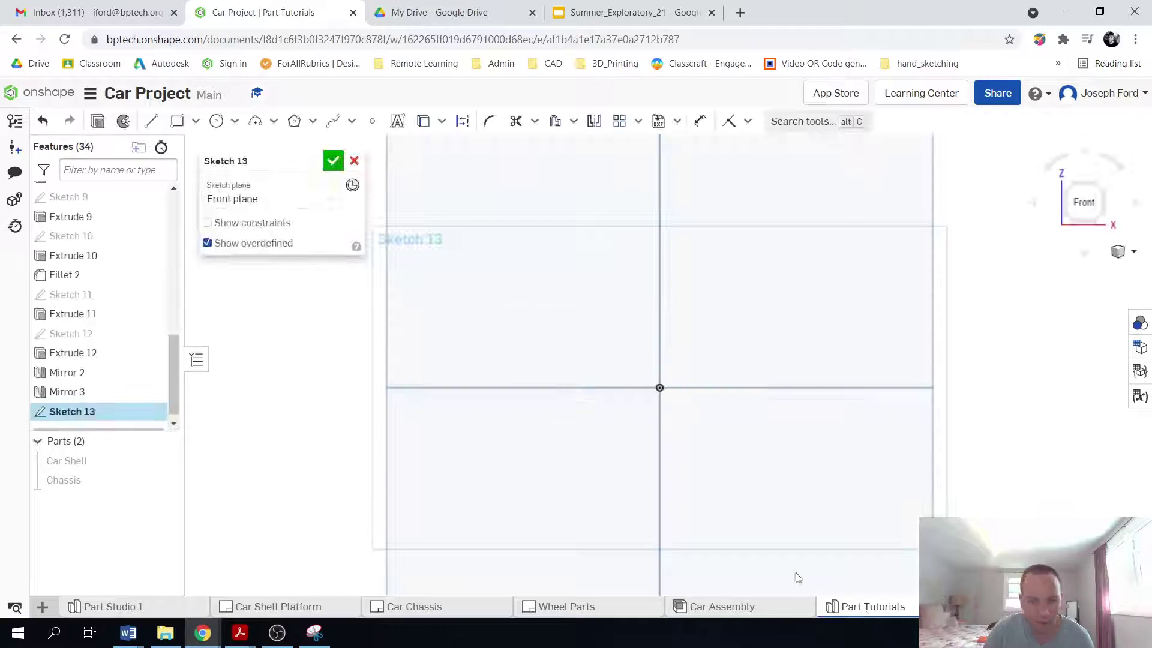
- Draw a closed six-line stepped profile from the origin, its right edge on the vertical axis
key(l)
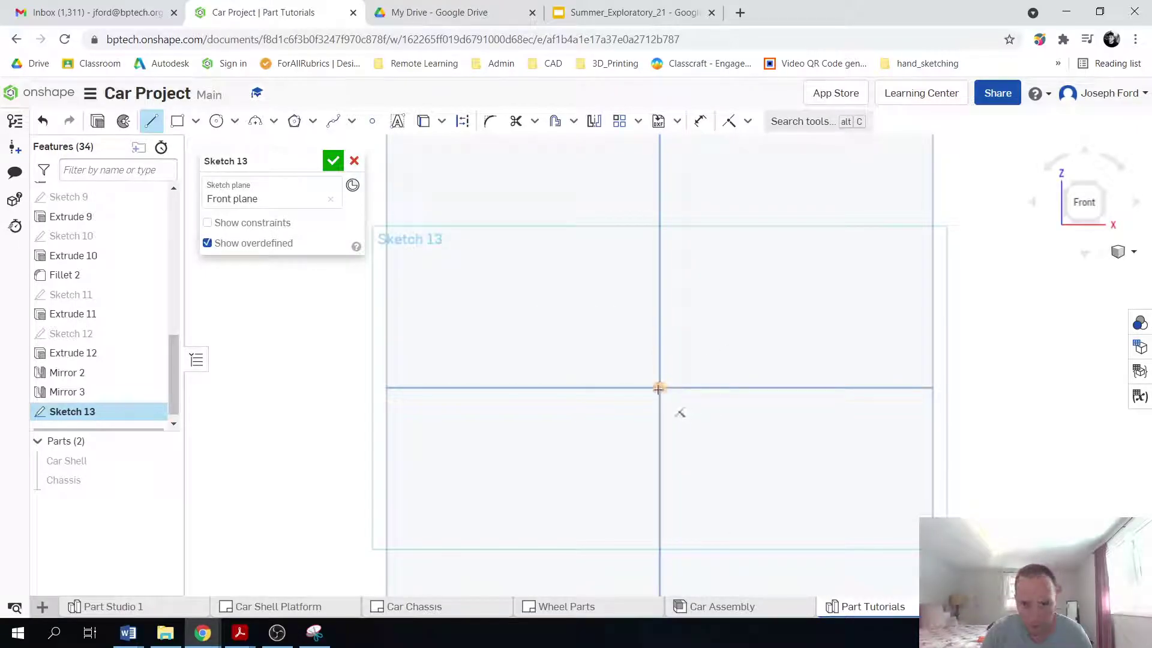
click(658, 388)
click(636, 388)
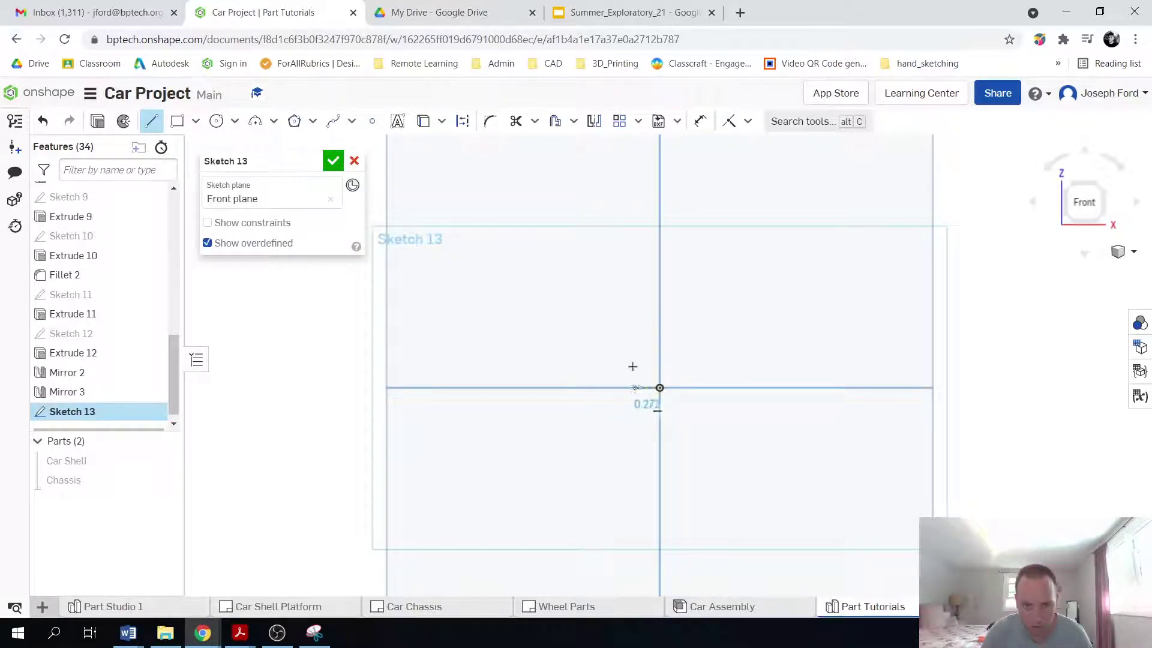
click(636, 286)
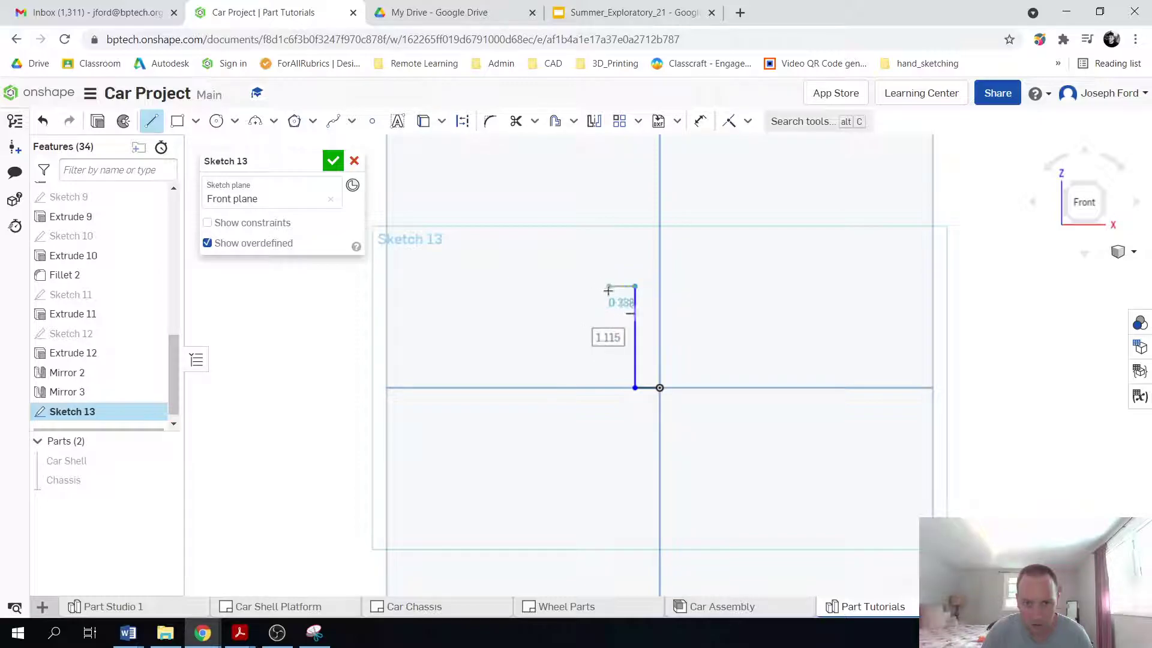
click(609, 287)
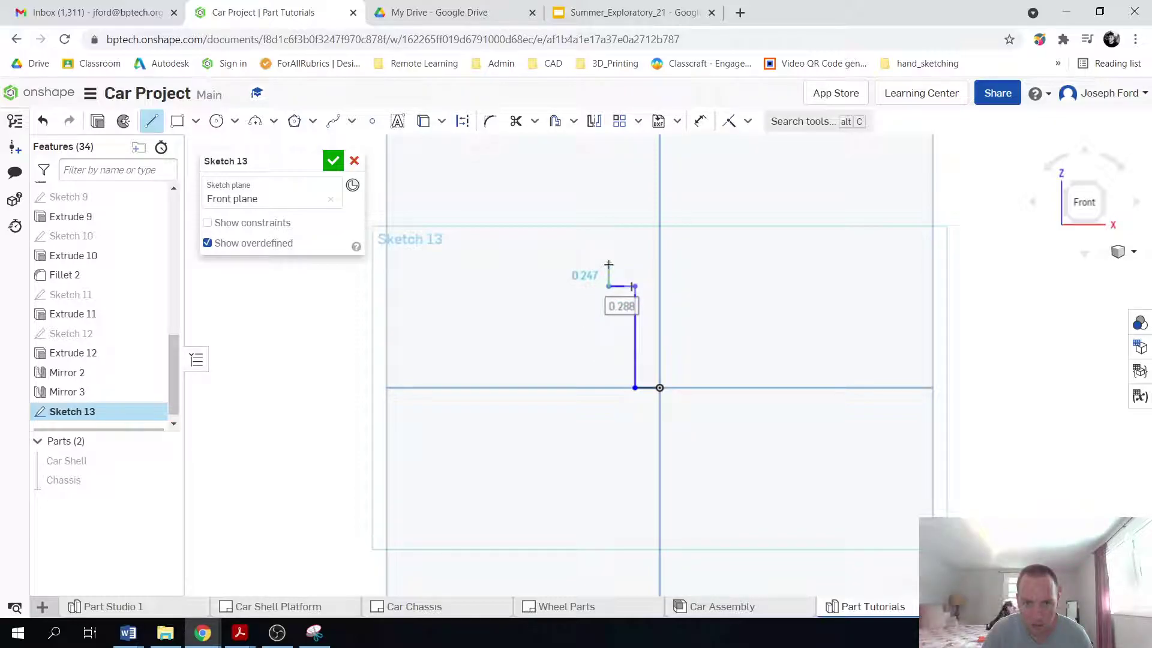
click(608, 265)
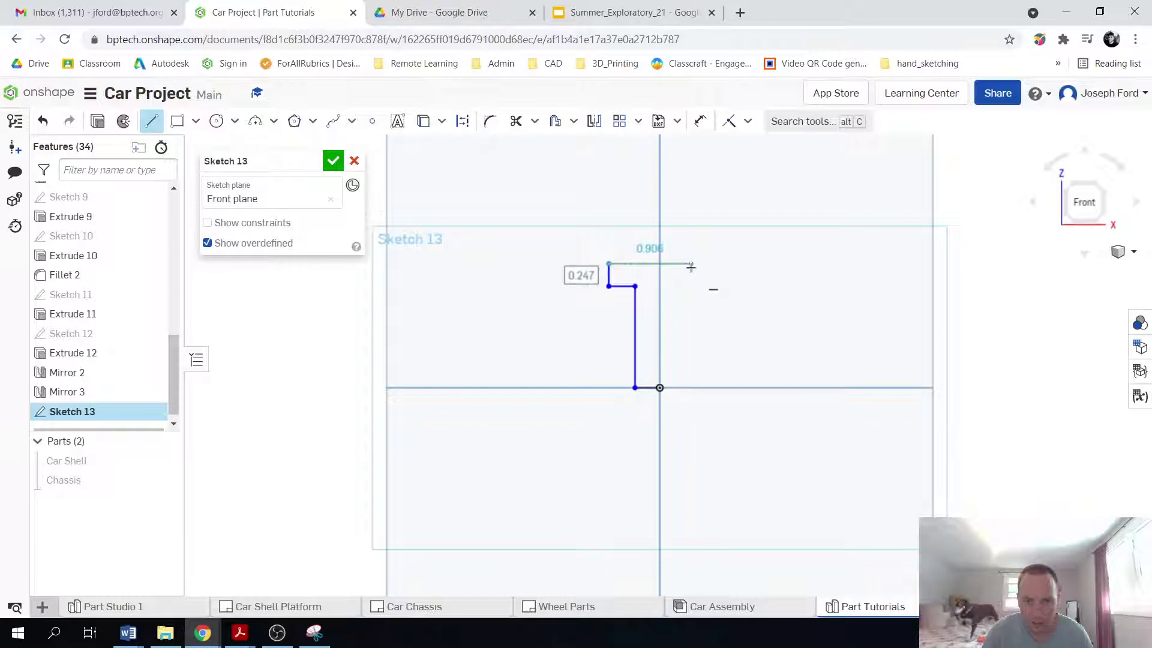
click(661, 264)
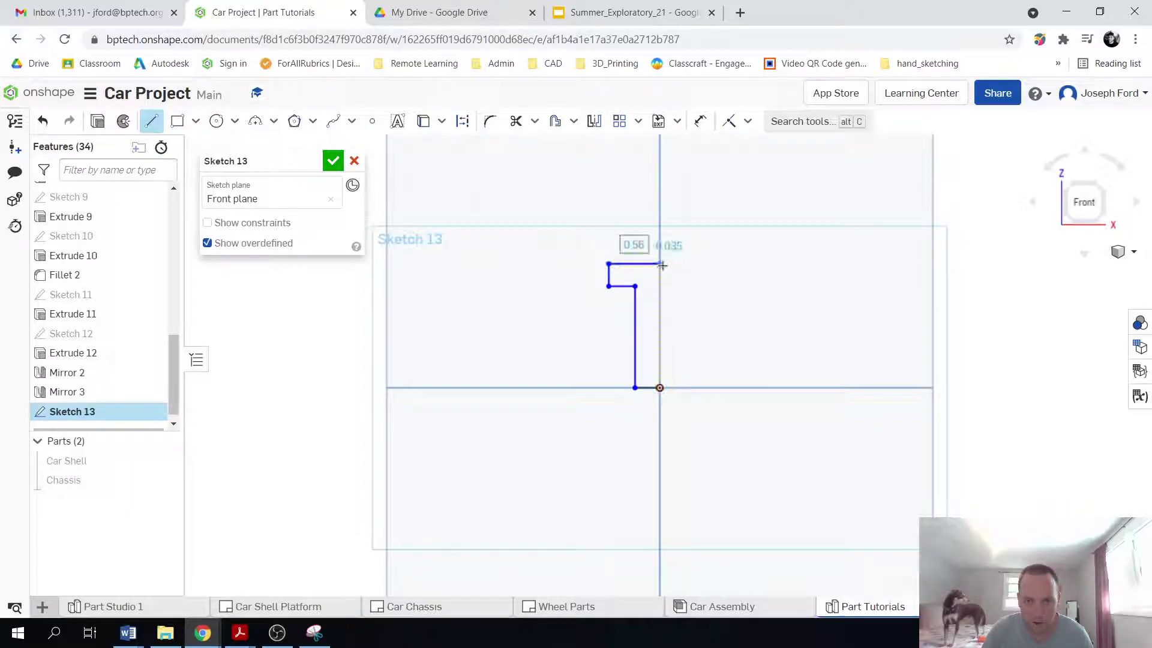
click(661, 385)
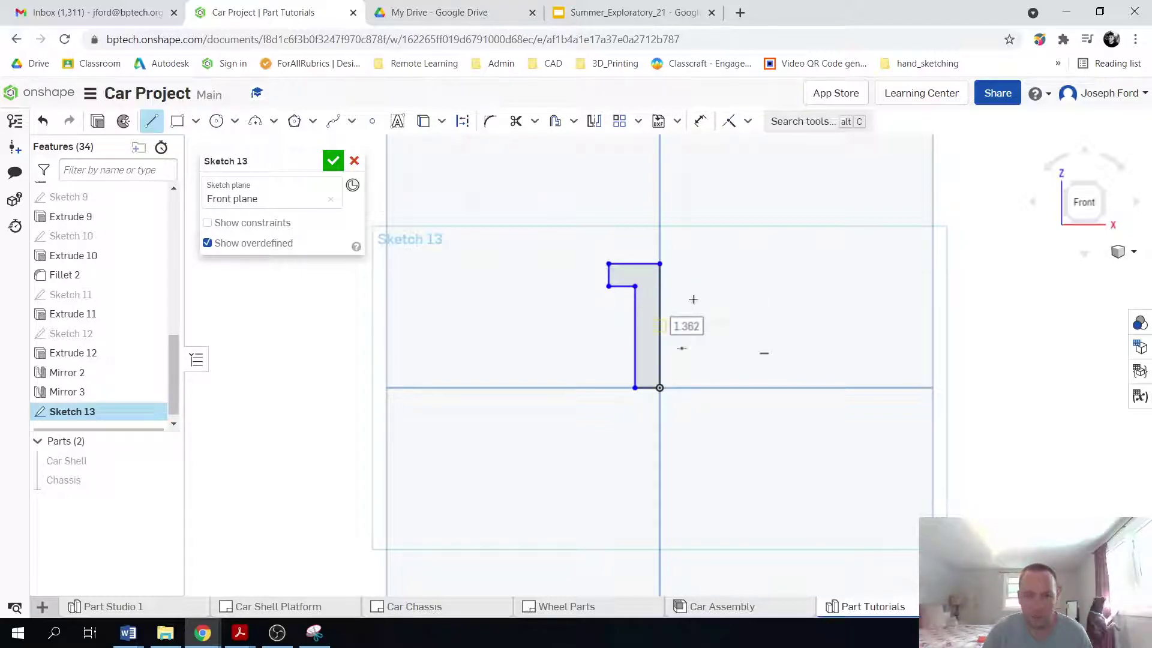
- Dimension the profile's overall height as 0.83
key(u)
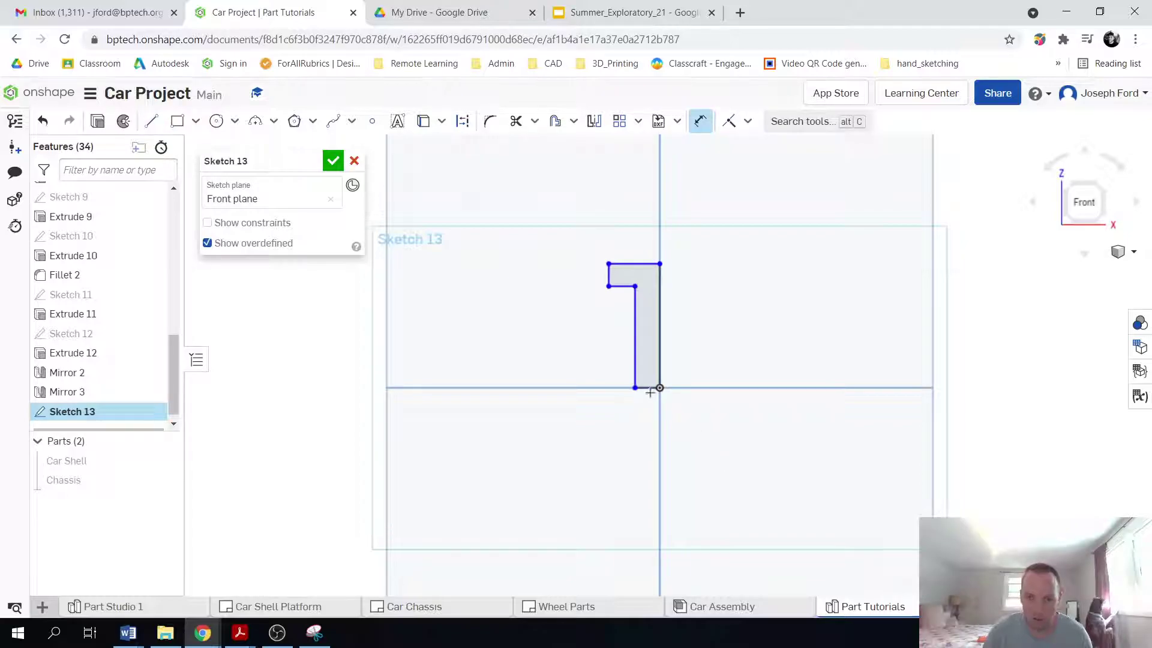
click(647, 386)
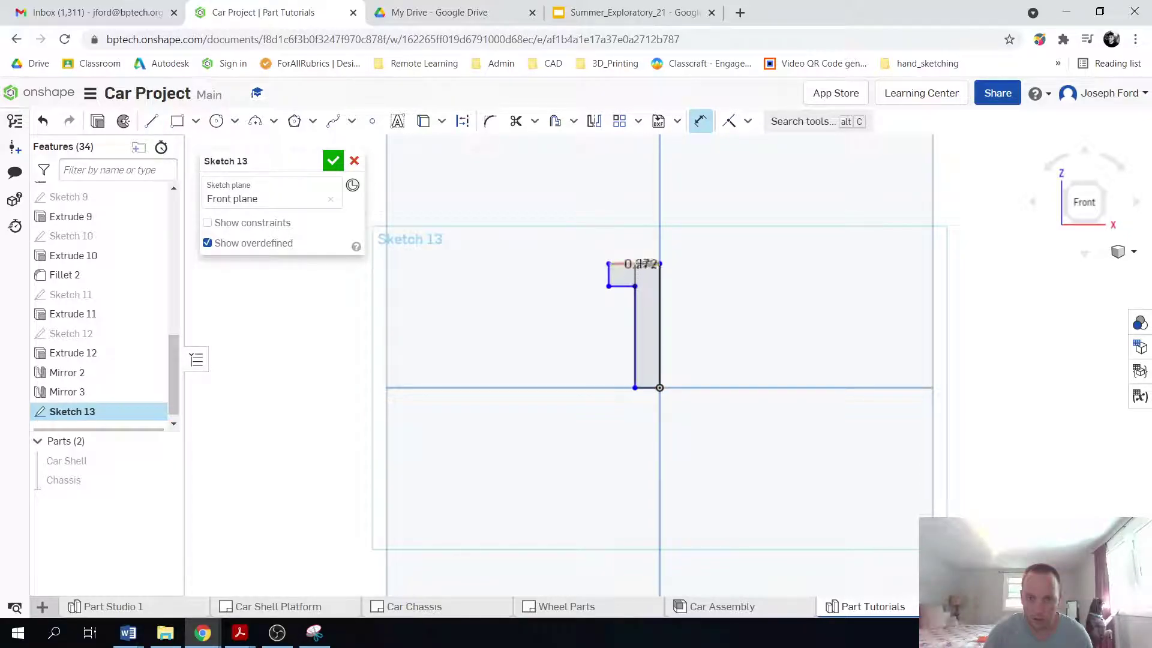
click(633, 264)
click(748, 310)
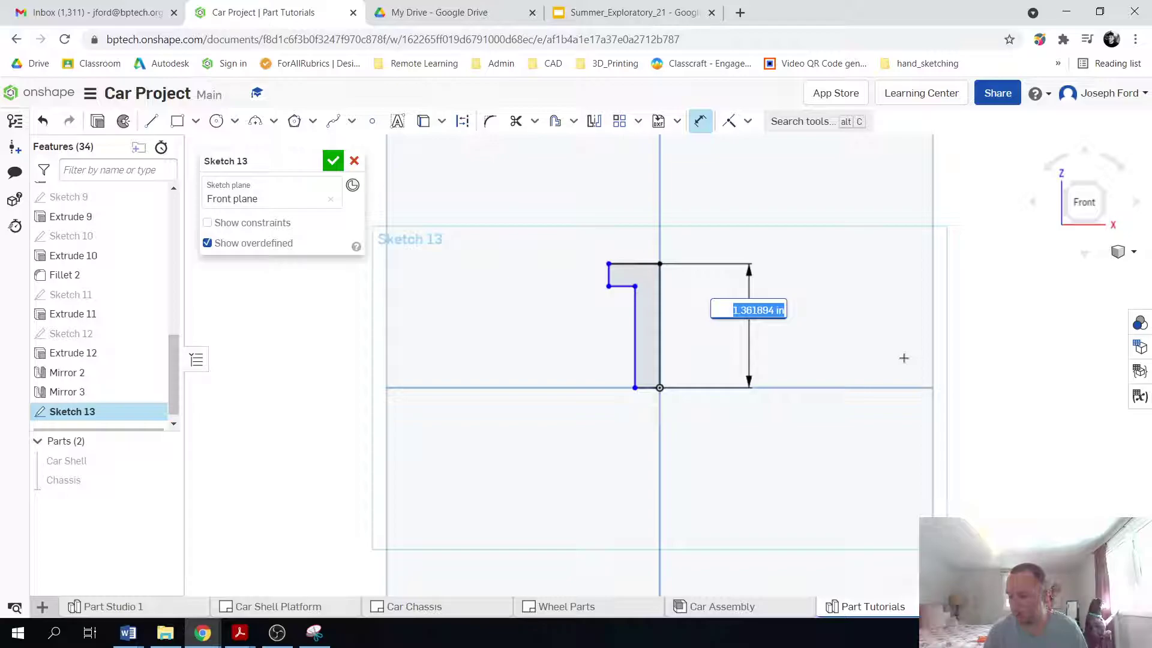
text(.8)
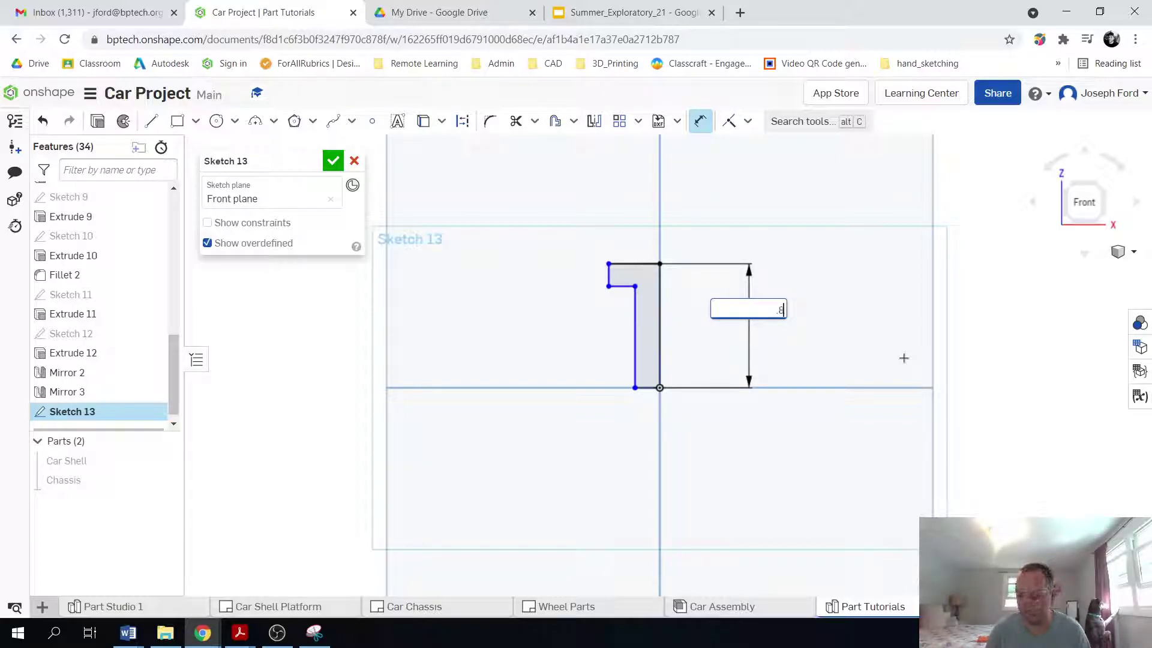
text(3)
key(Return)
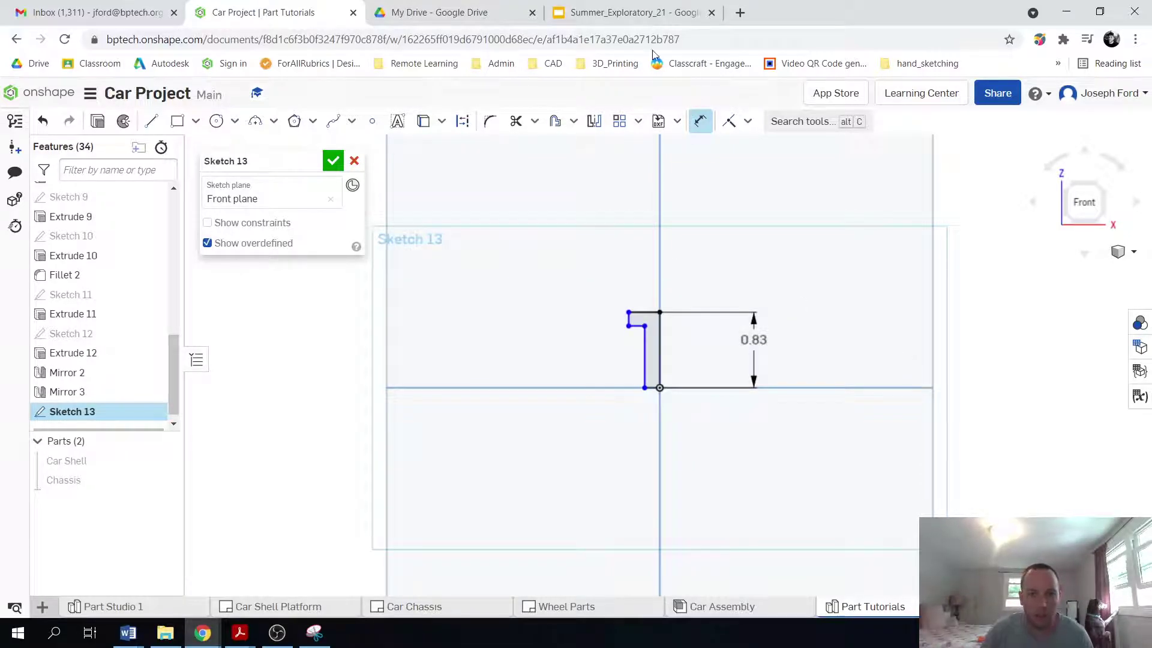
- After checking the drawing, dimension the short top-left segment as the 0.1 head thickness
click(563, 608)
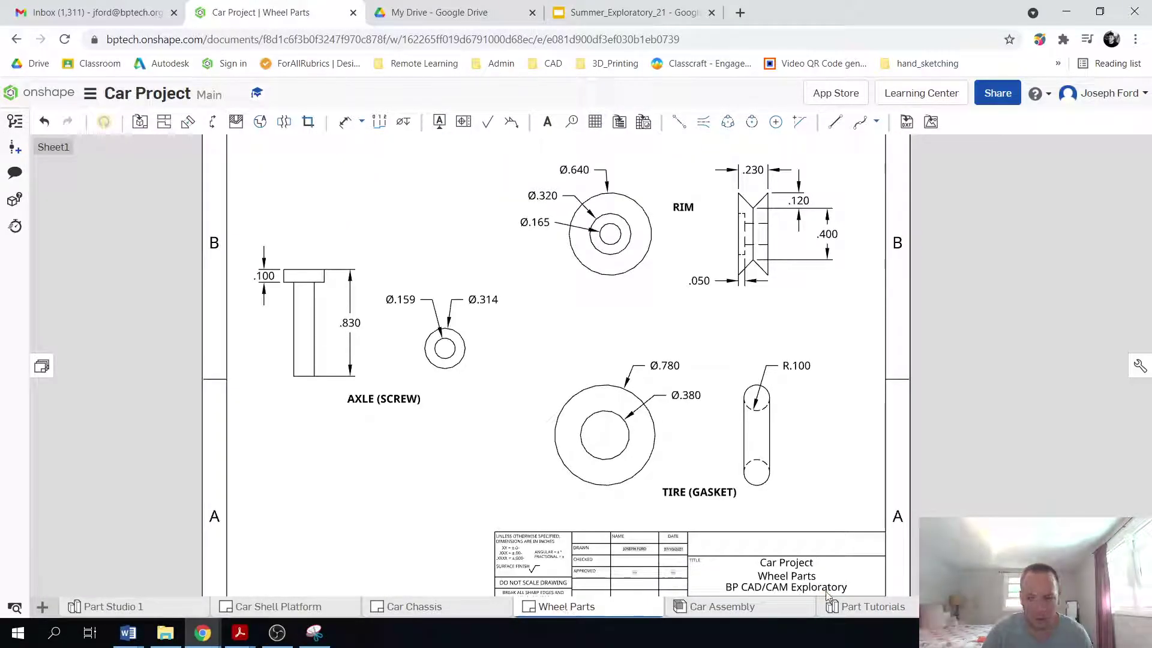
click(864, 609)
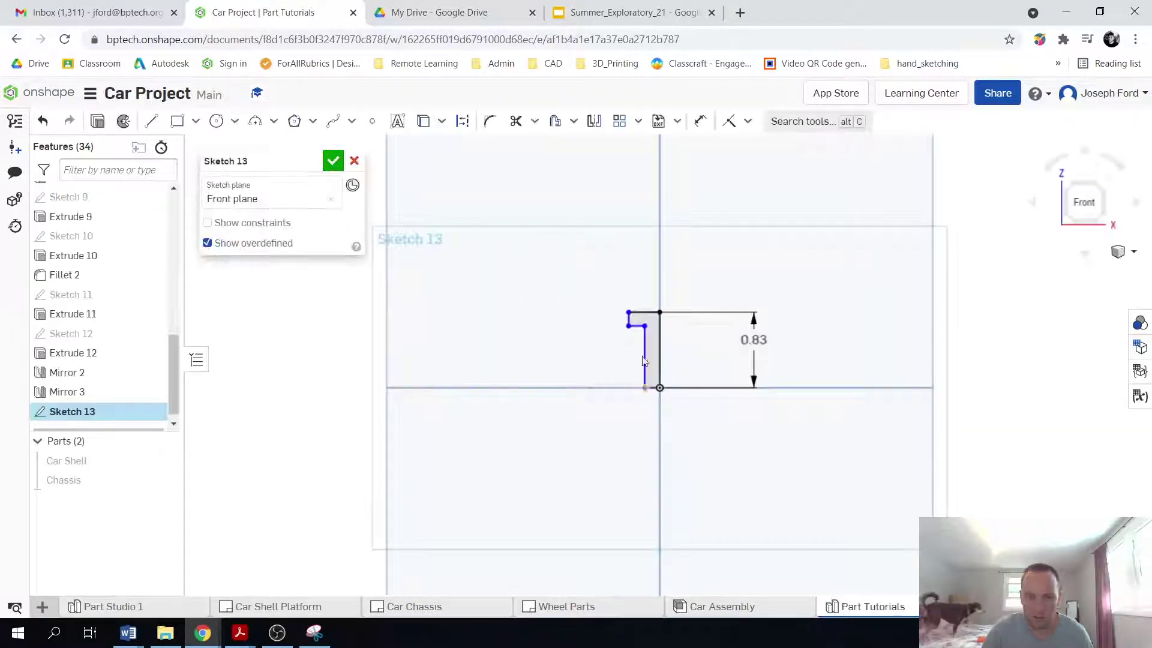
key(d)
scroll(627, 323, up, 3)
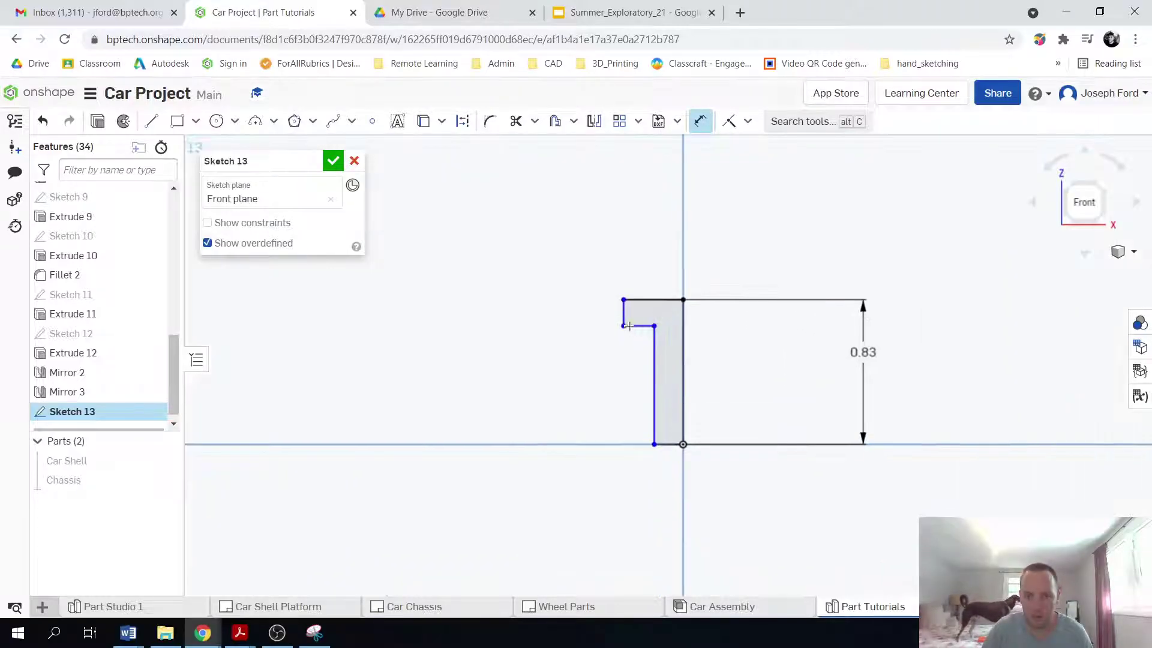
click(624, 312)
click(587, 316)
text(0.1)
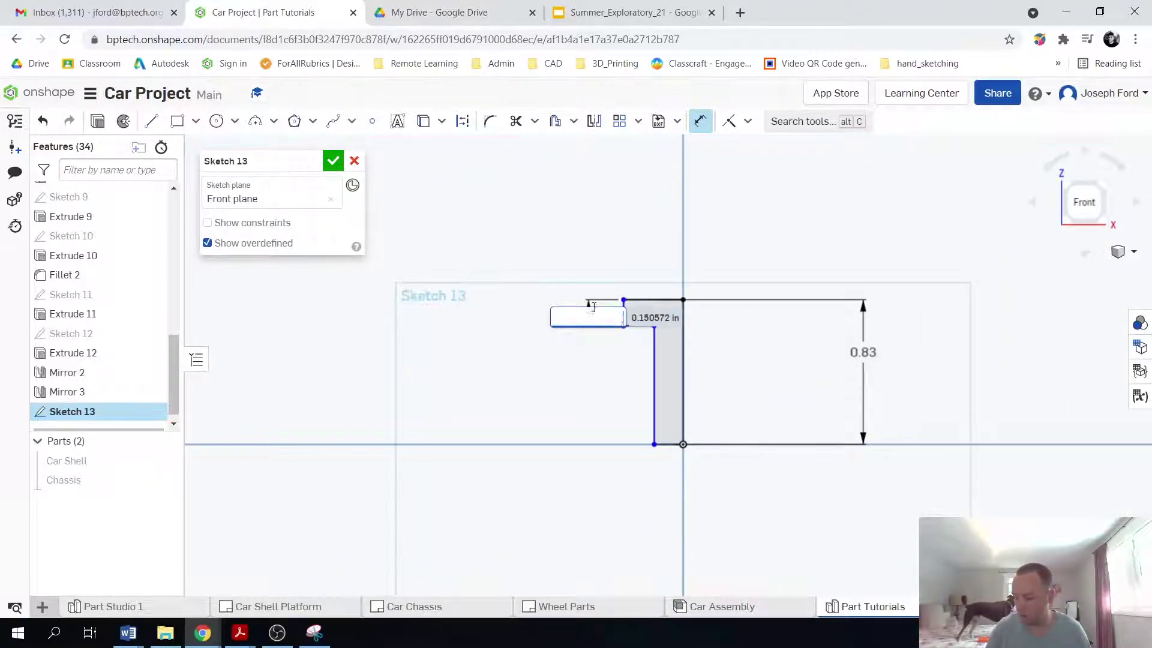
key(Return)
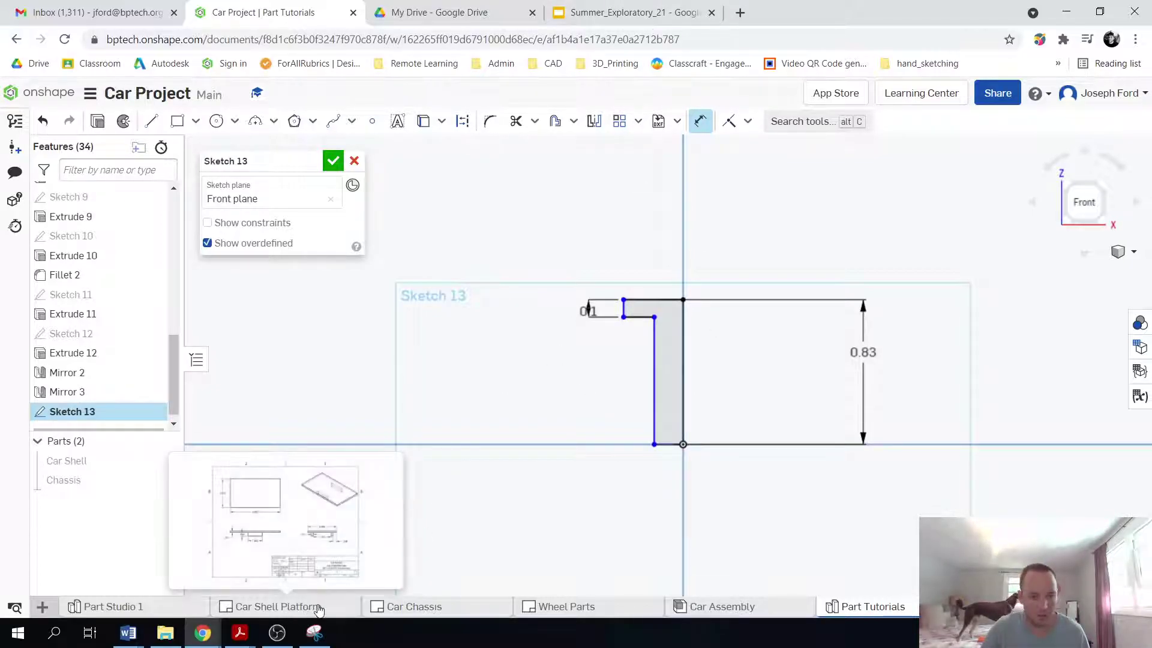
- Dimension the bottom edge as the shaft half-width, half of 0.159 (0.08)
click(567, 606)
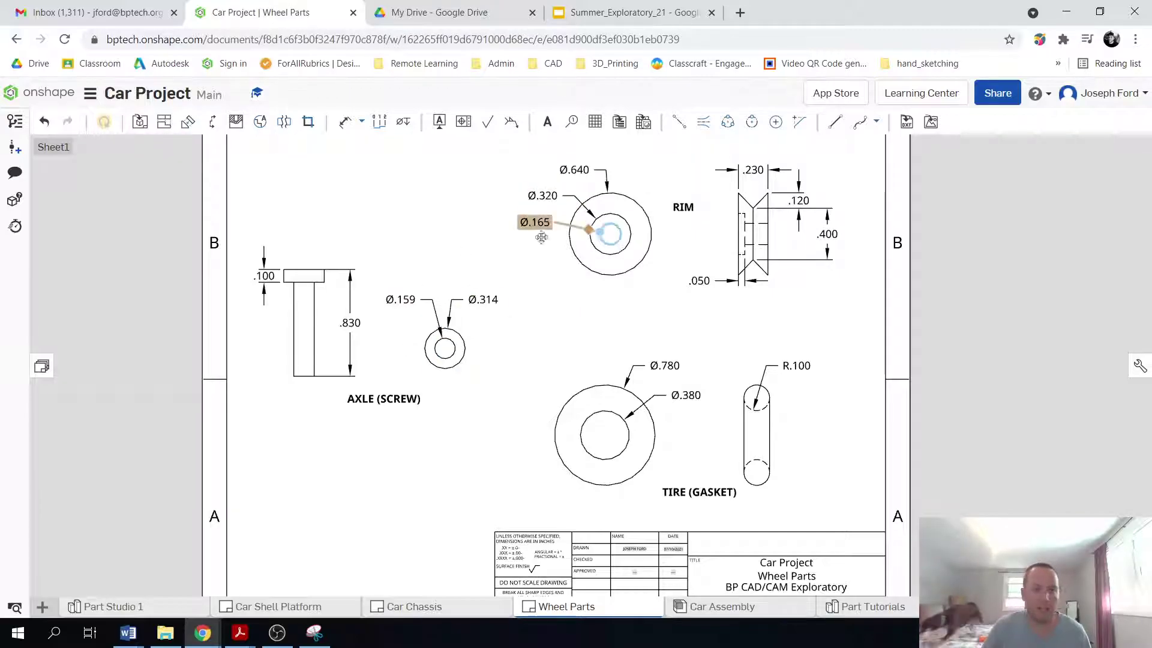
click(870, 614)
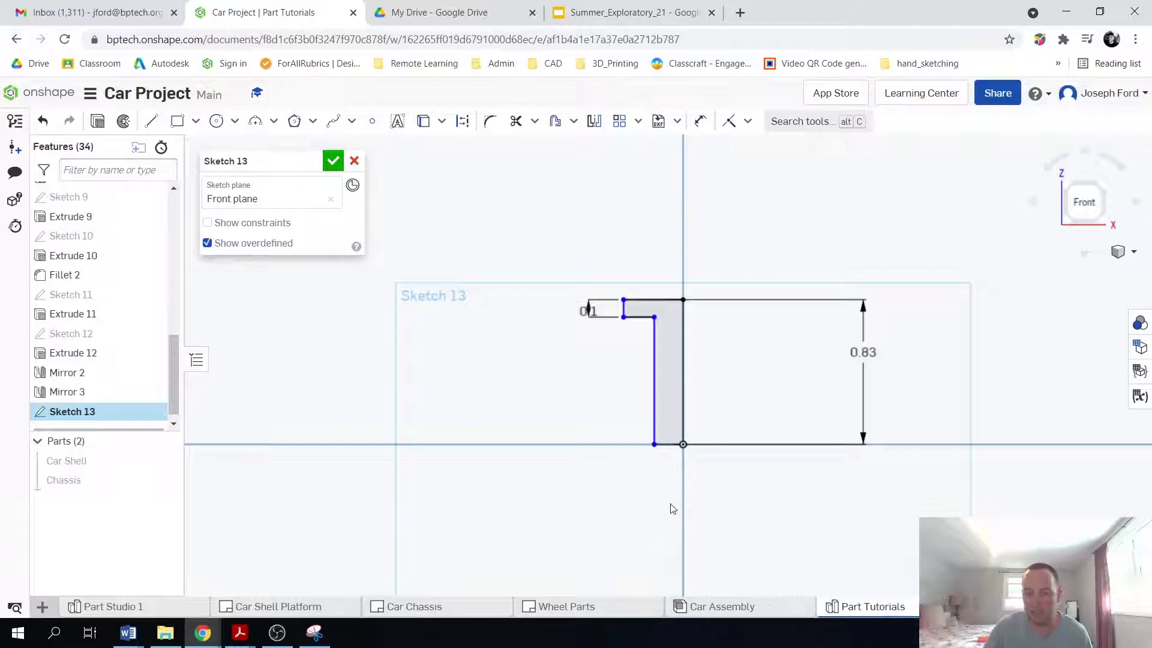
key(u)
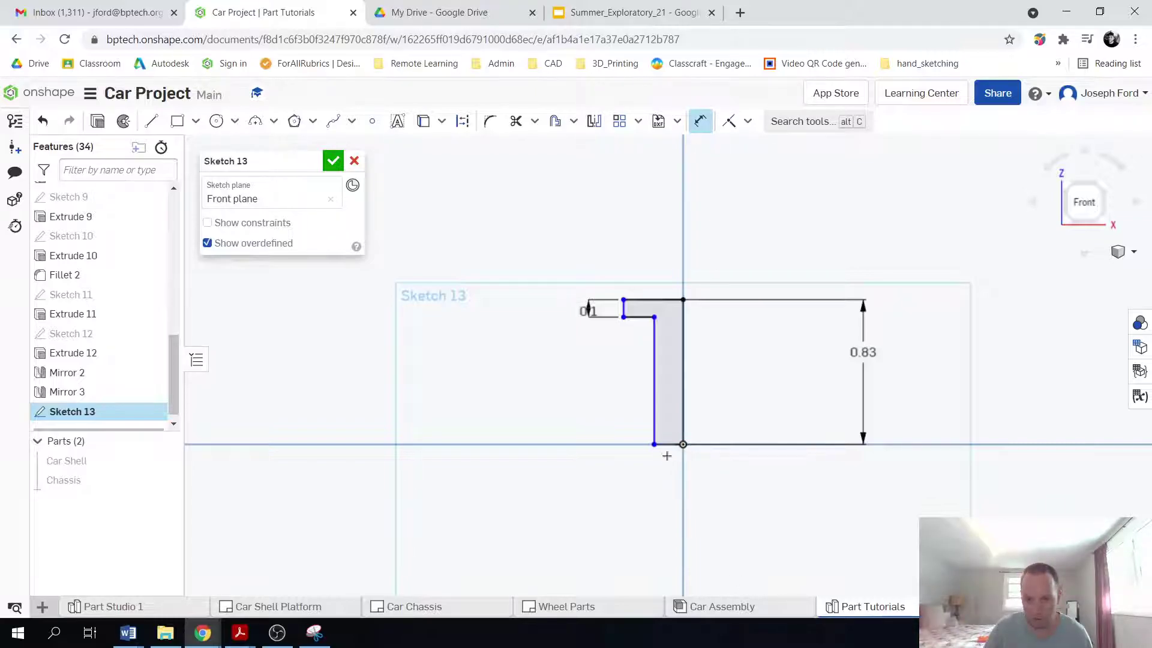
click(667, 446)
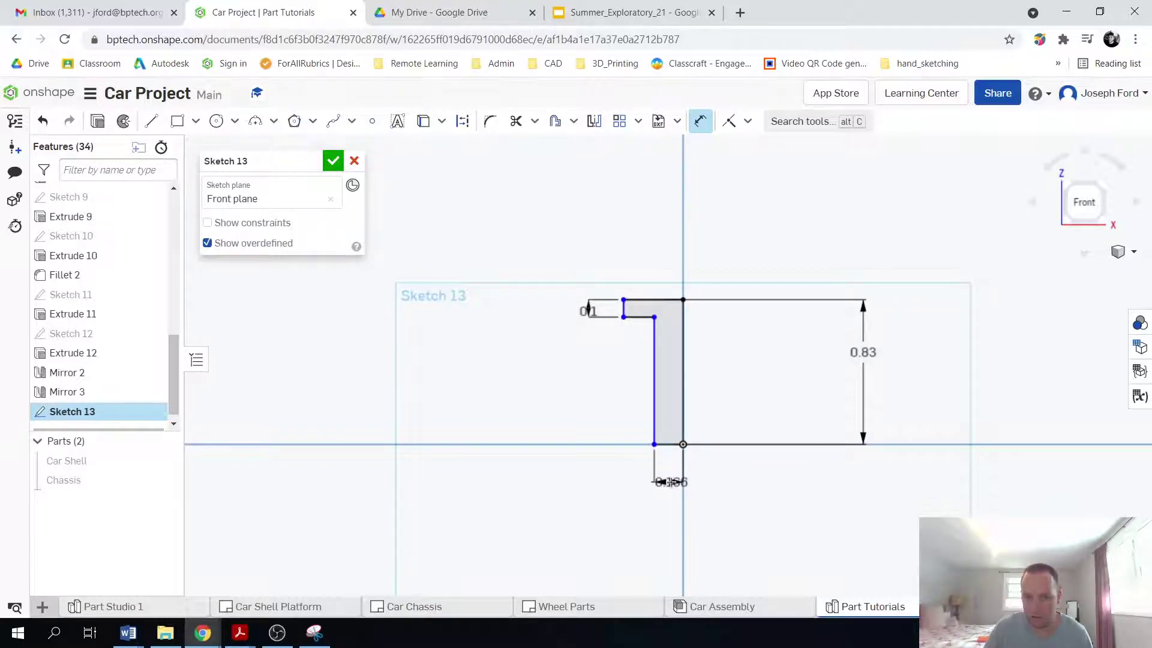
click(669, 480)
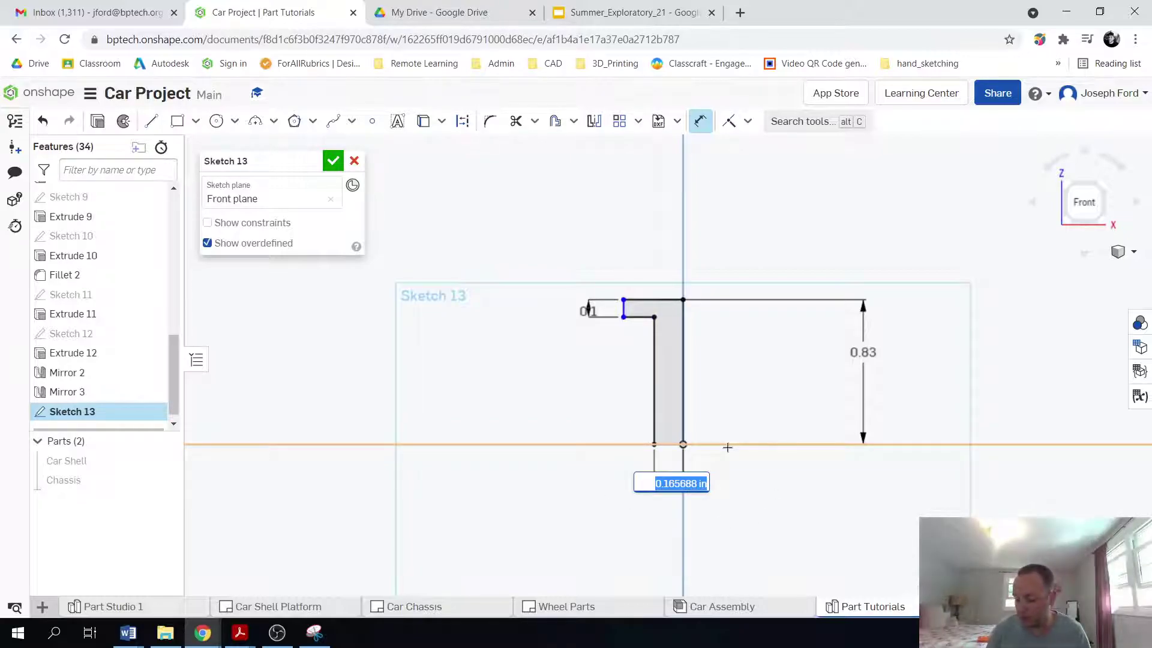
text(.159/2)
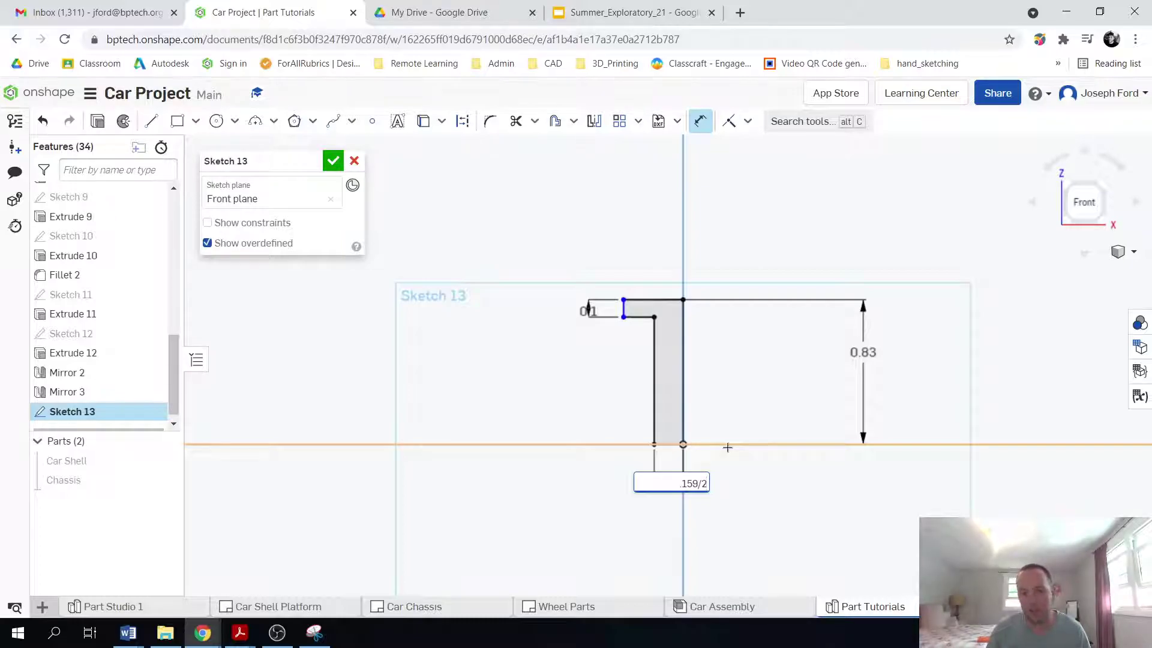
key(Return)
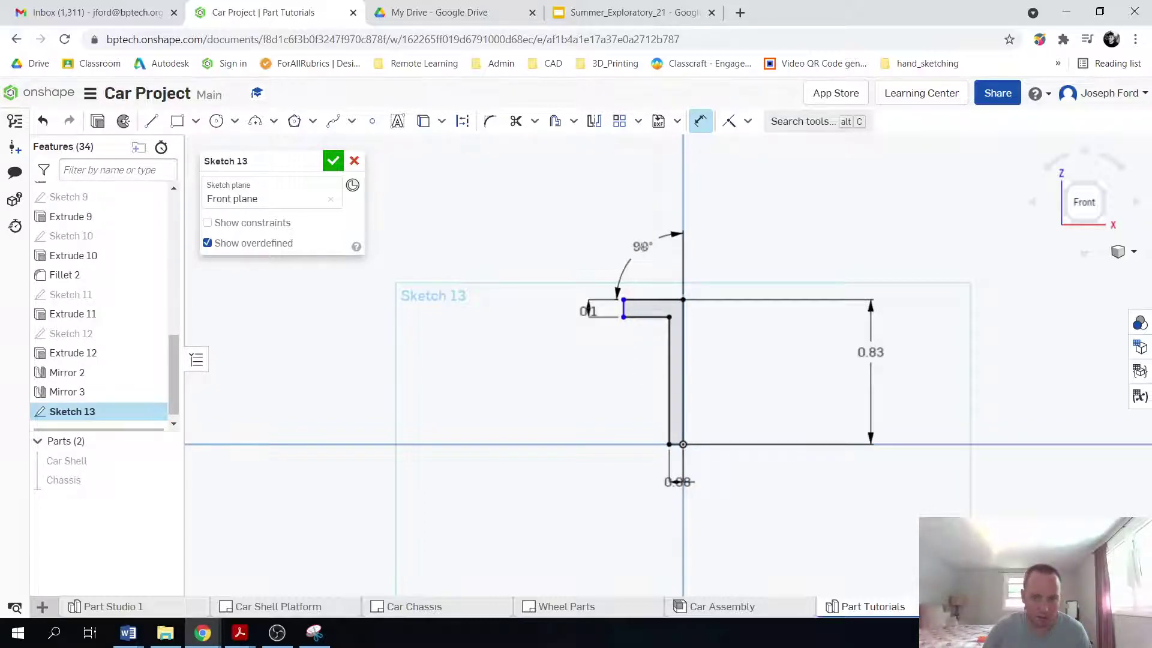
- Dimension the top edge as the head half-width, .314/2 (0.157)
click(652, 299)
click(650, 263)
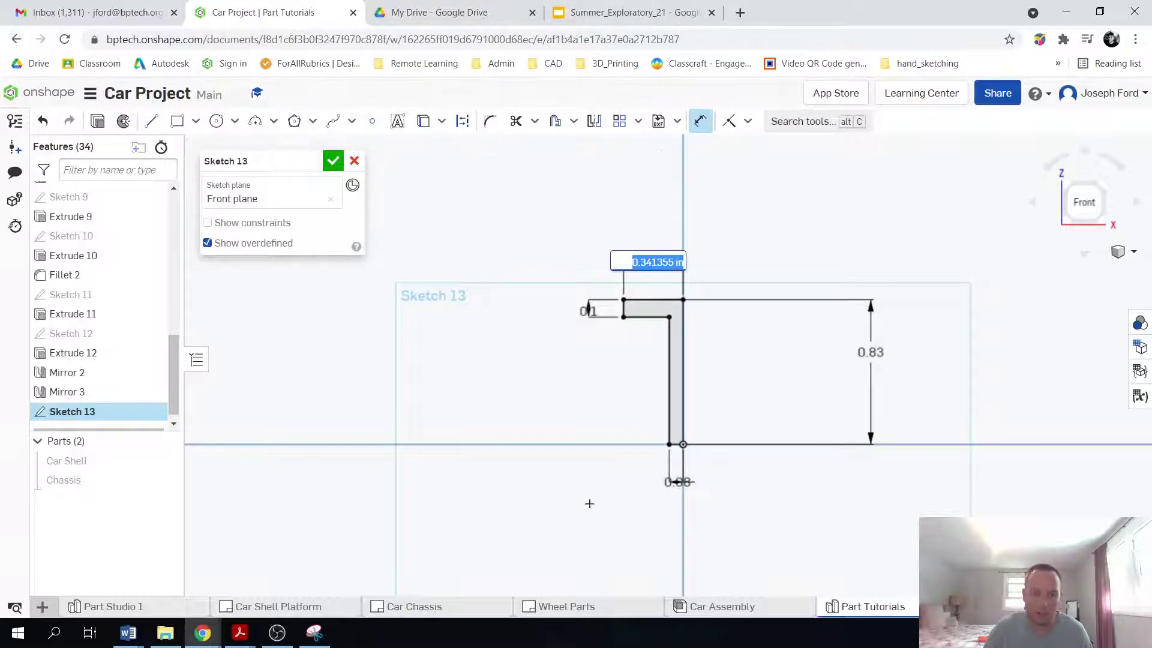
click(590, 610)
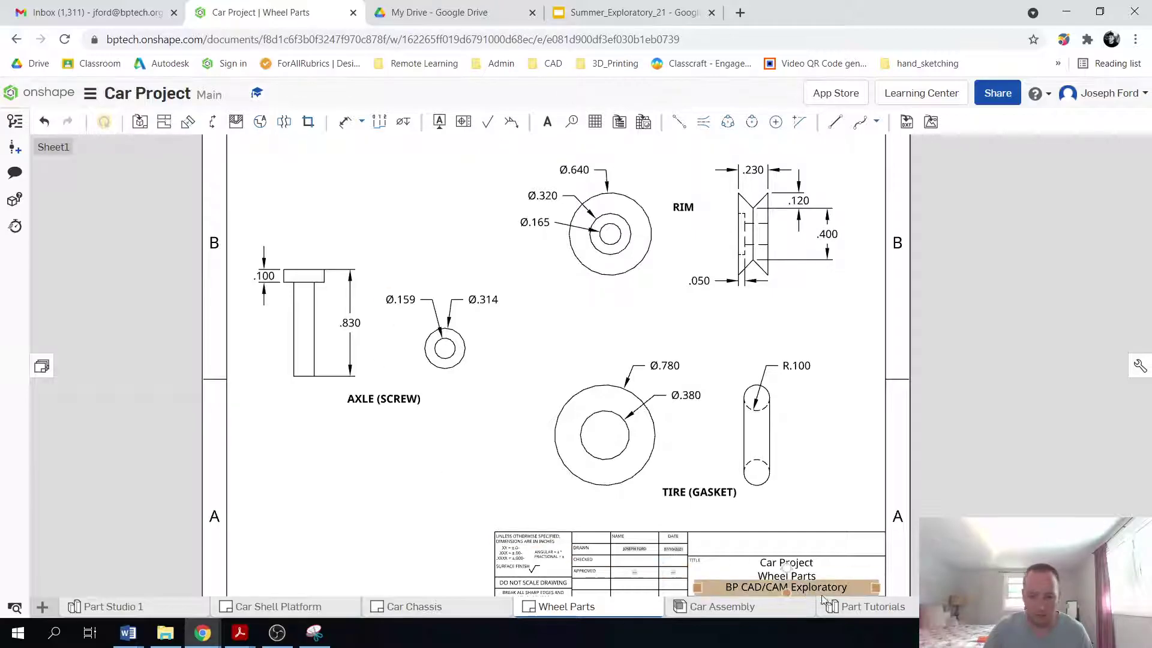
click(856, 607)
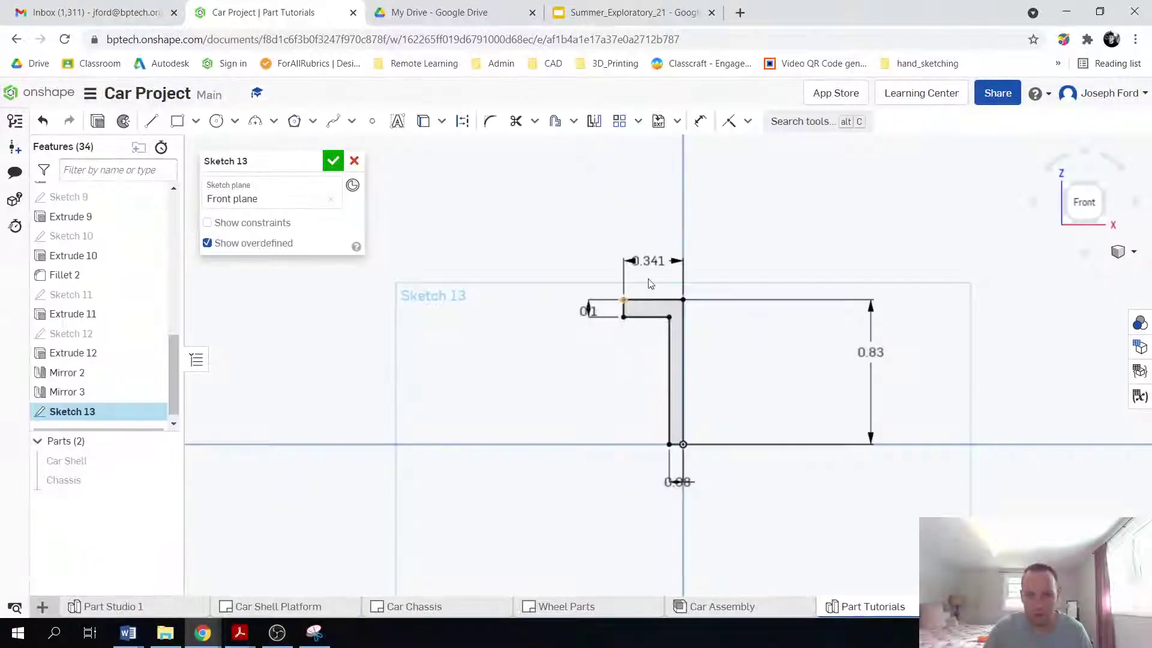
double_click(659, 262)
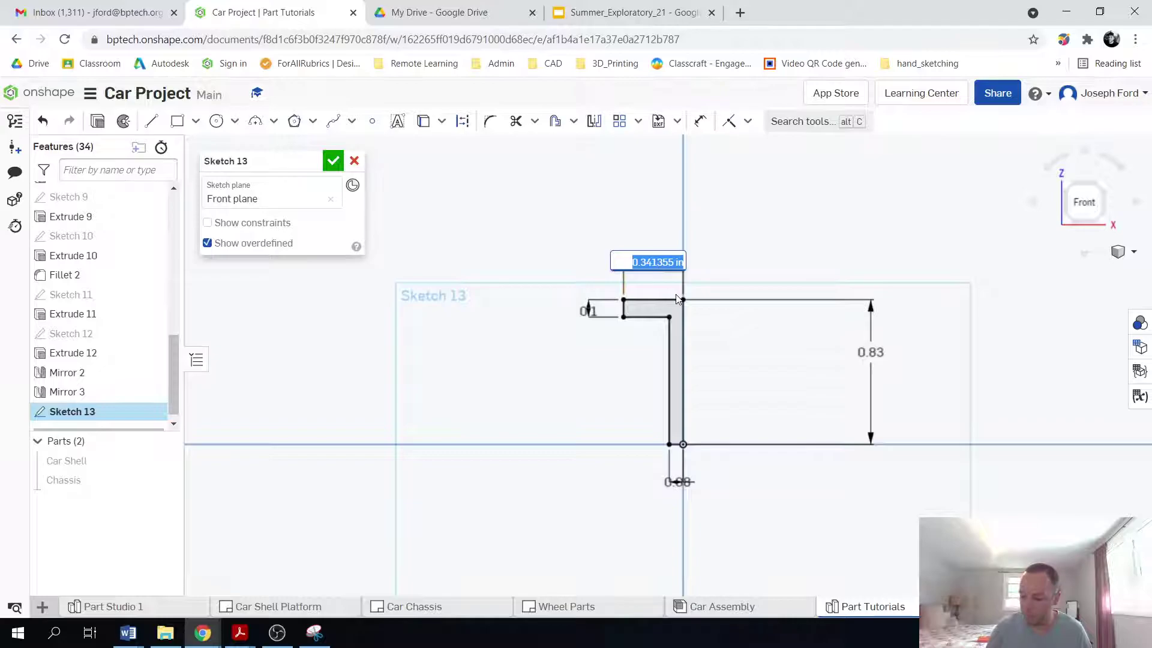
text(.314)
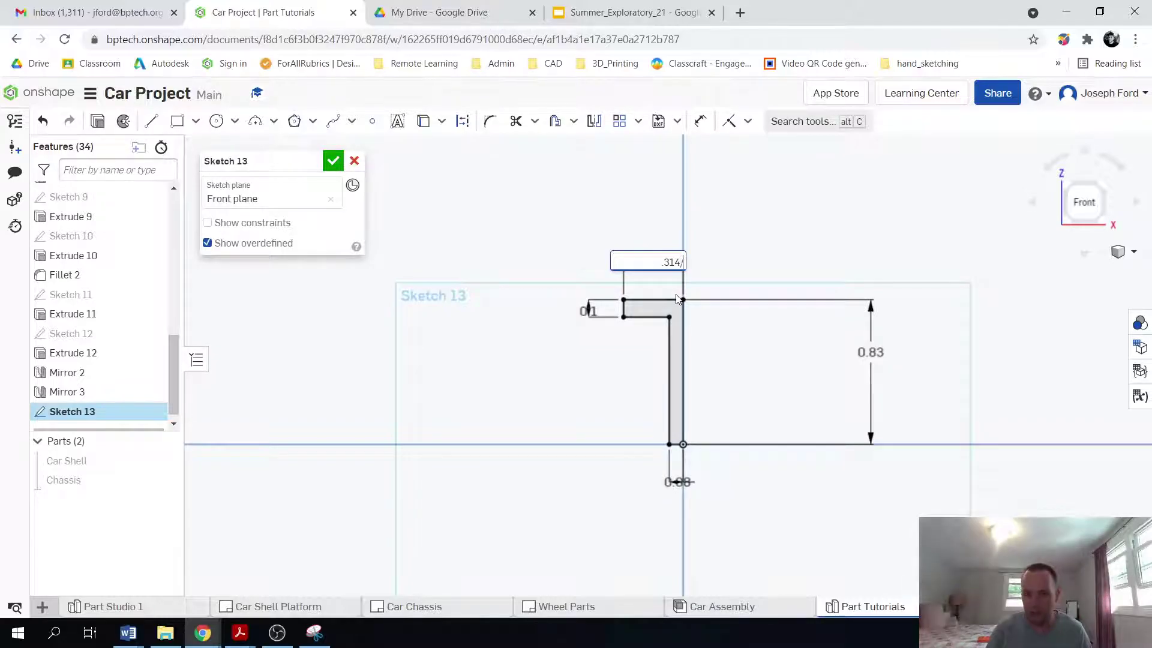
text(/2)
key(Return)
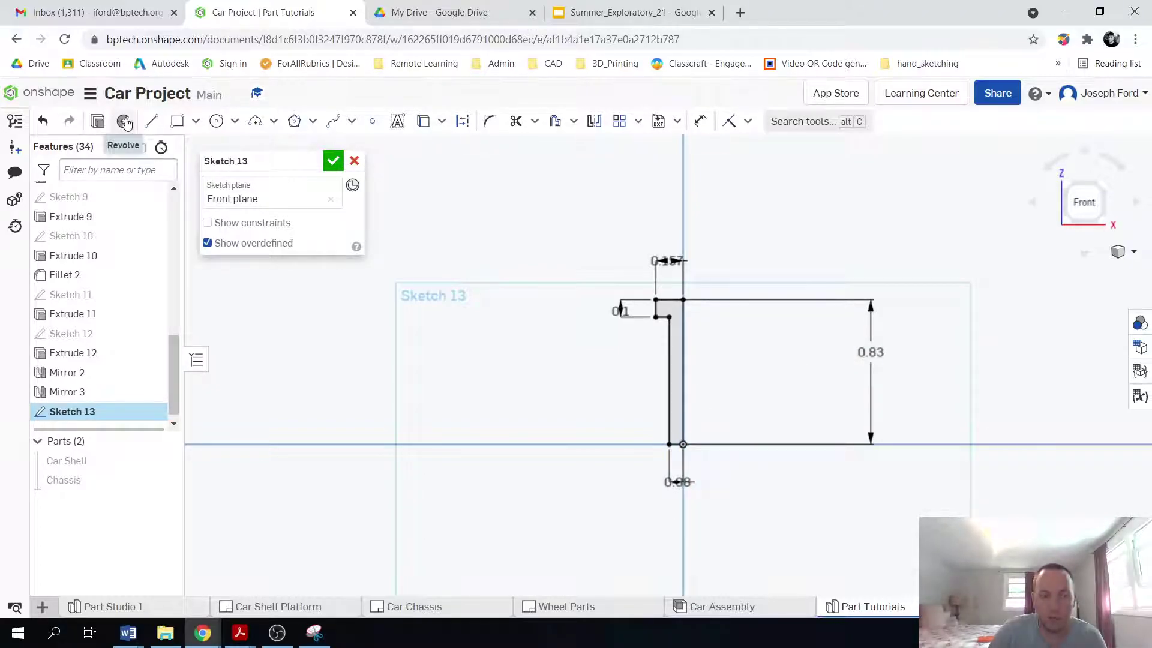
- Revolve Sketch 13 a full turn about its right vertical edge, creating Revolve 1 as Part 3
click(124, 122)
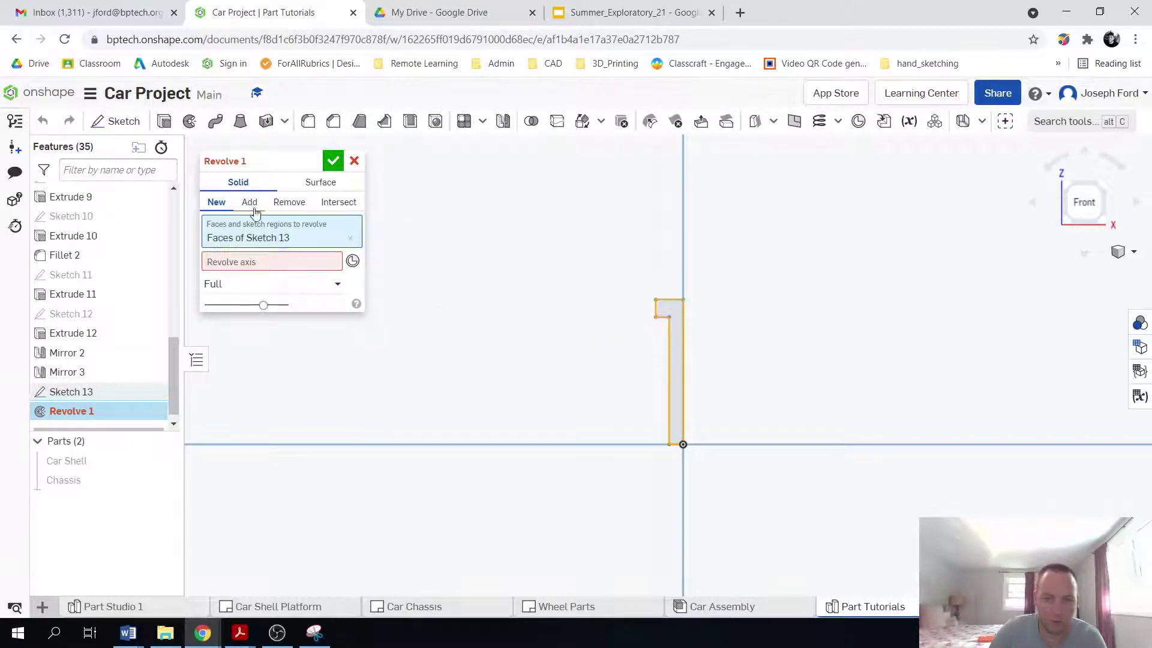
click(252, 268)
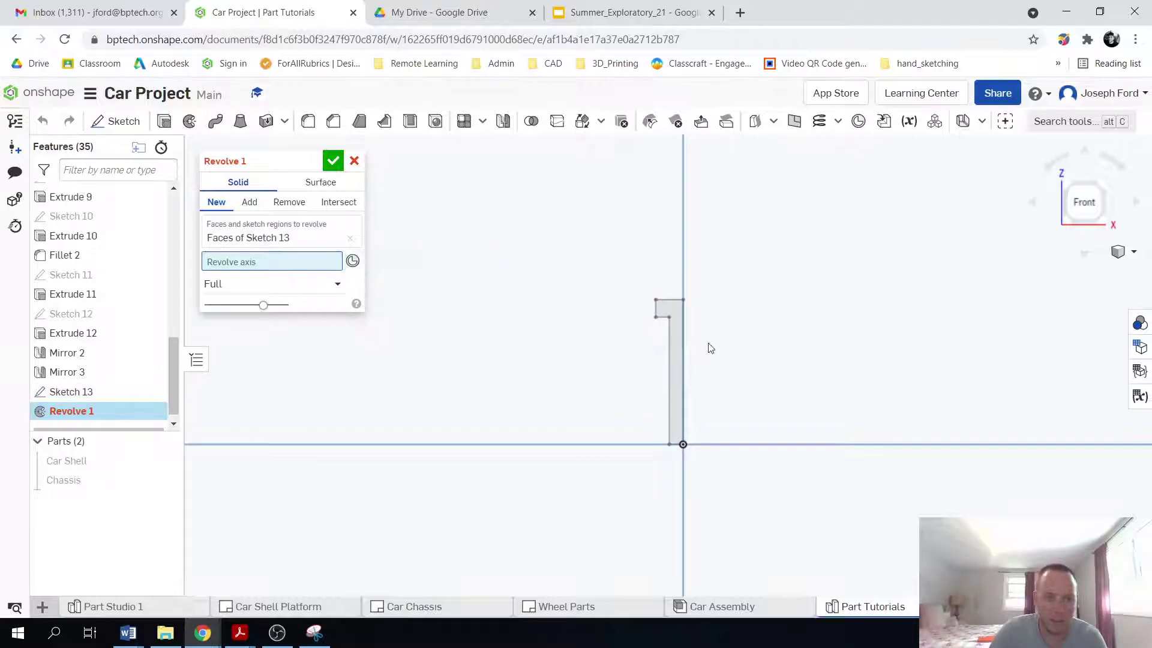
scroll(727, 385, down, 3)
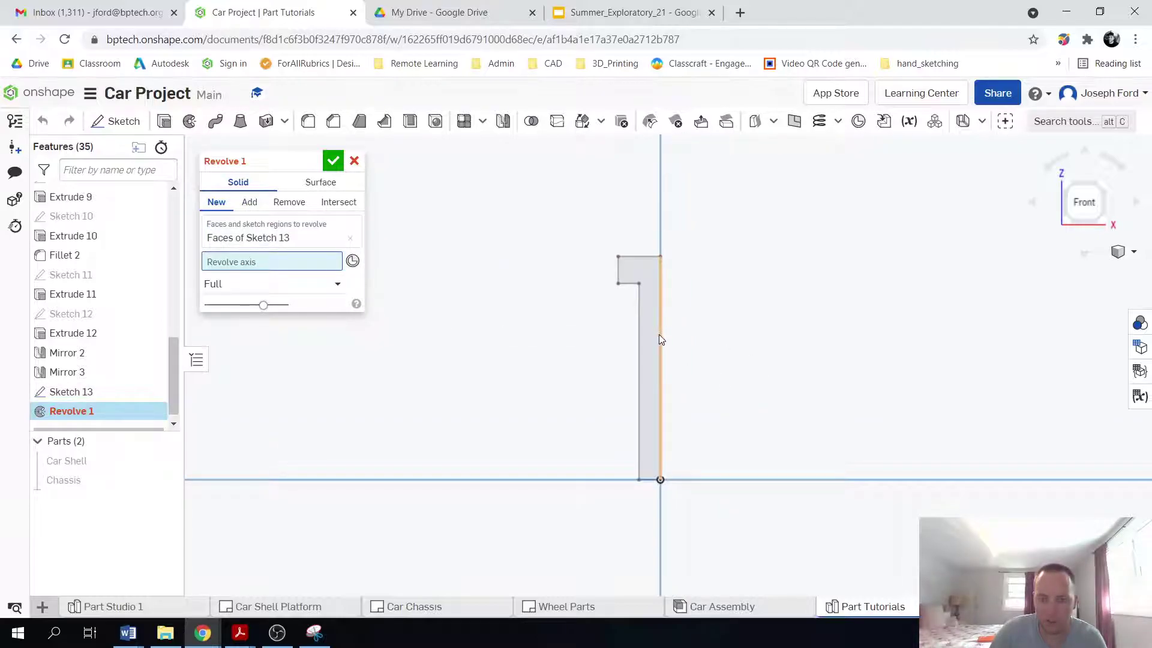
click(660, 344)
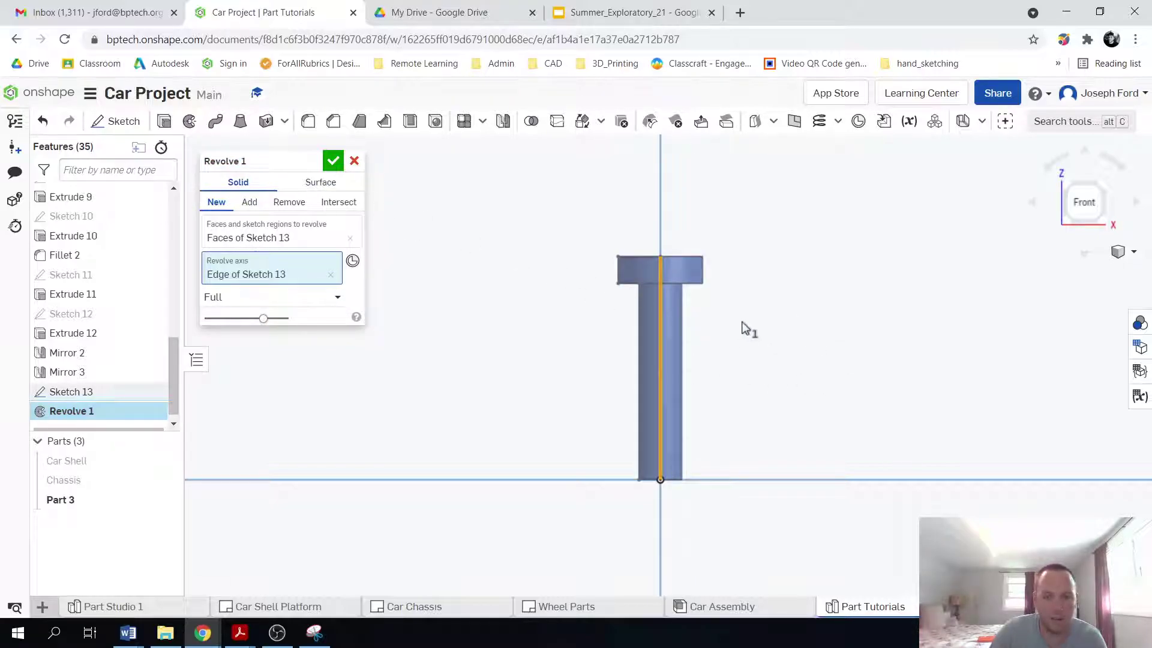
key(shift+7)
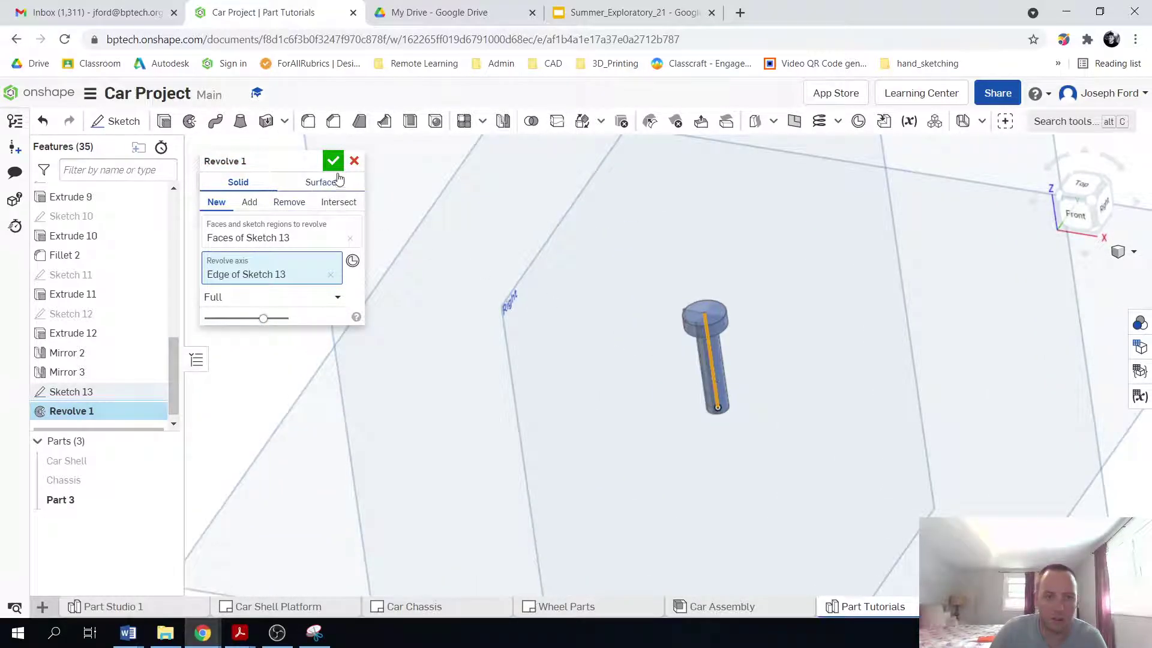
click(333, 160)
right_drag(784, 450, 754, 469)
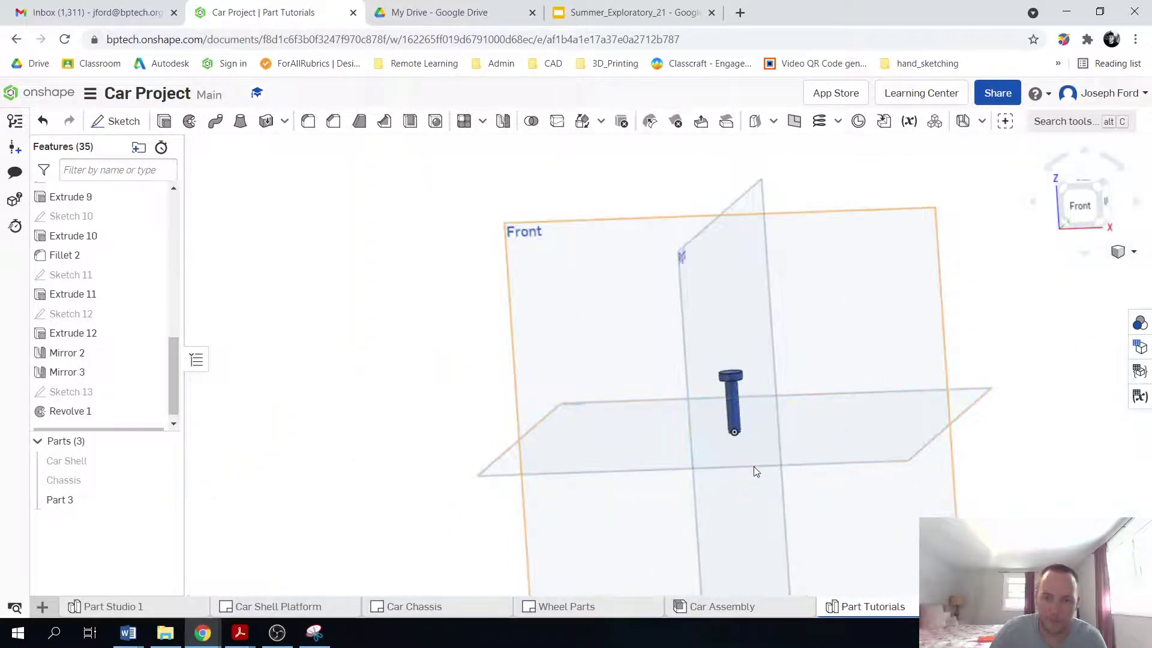
scroll(755, 470, up, 2)
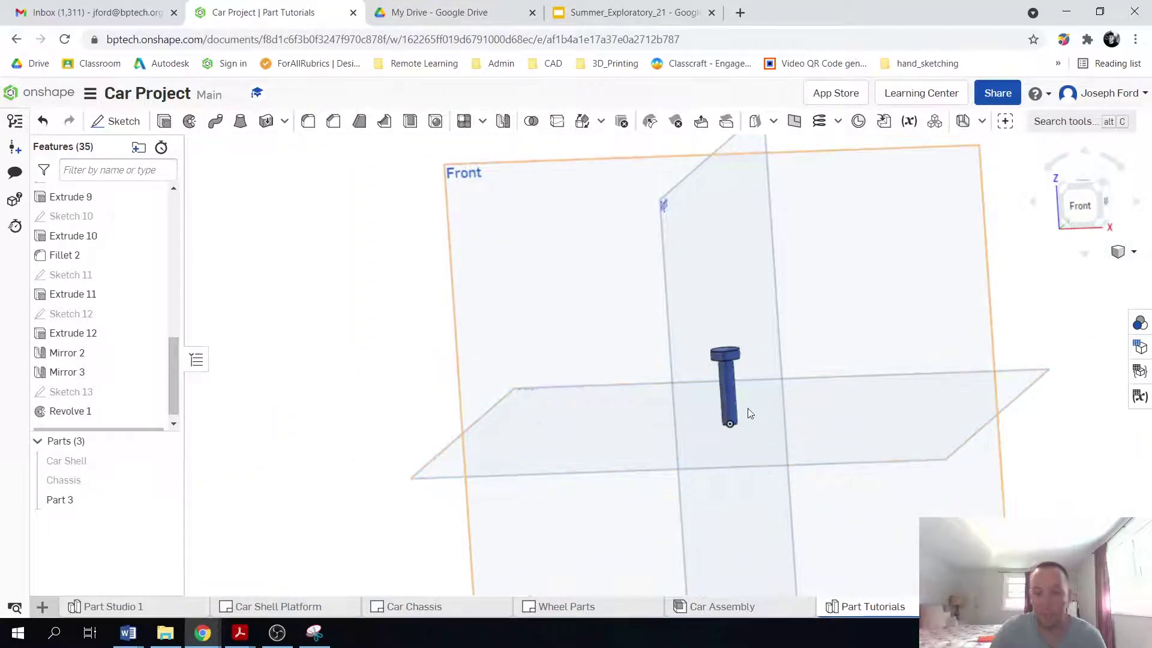
right_click(69, 507)
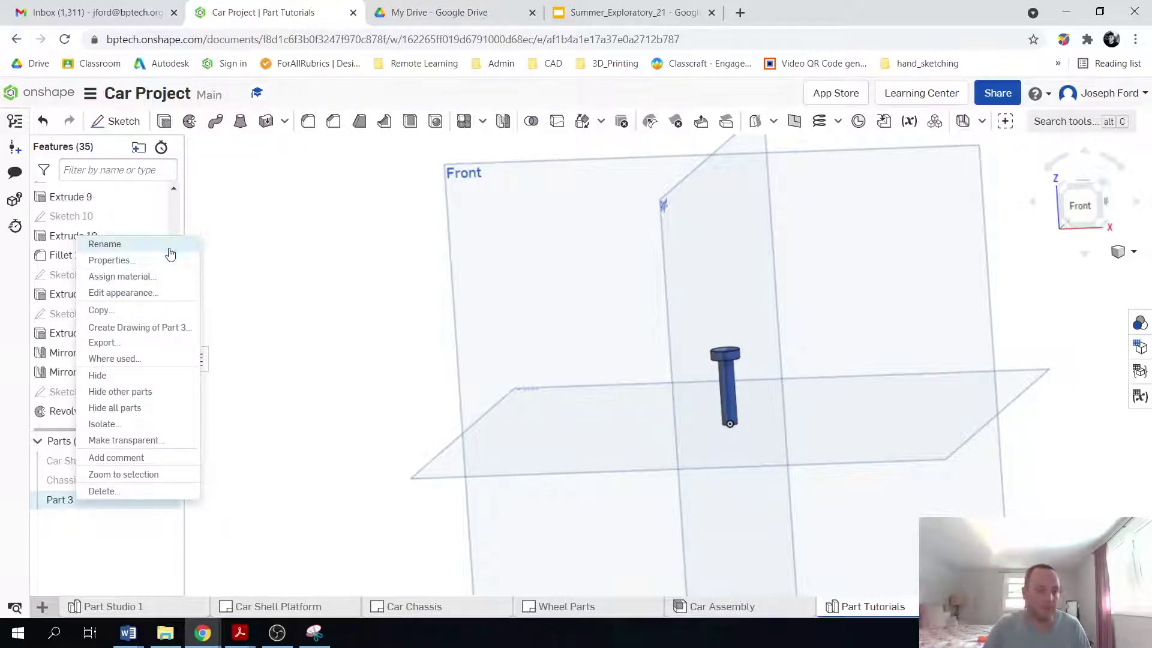
click(168, 247)
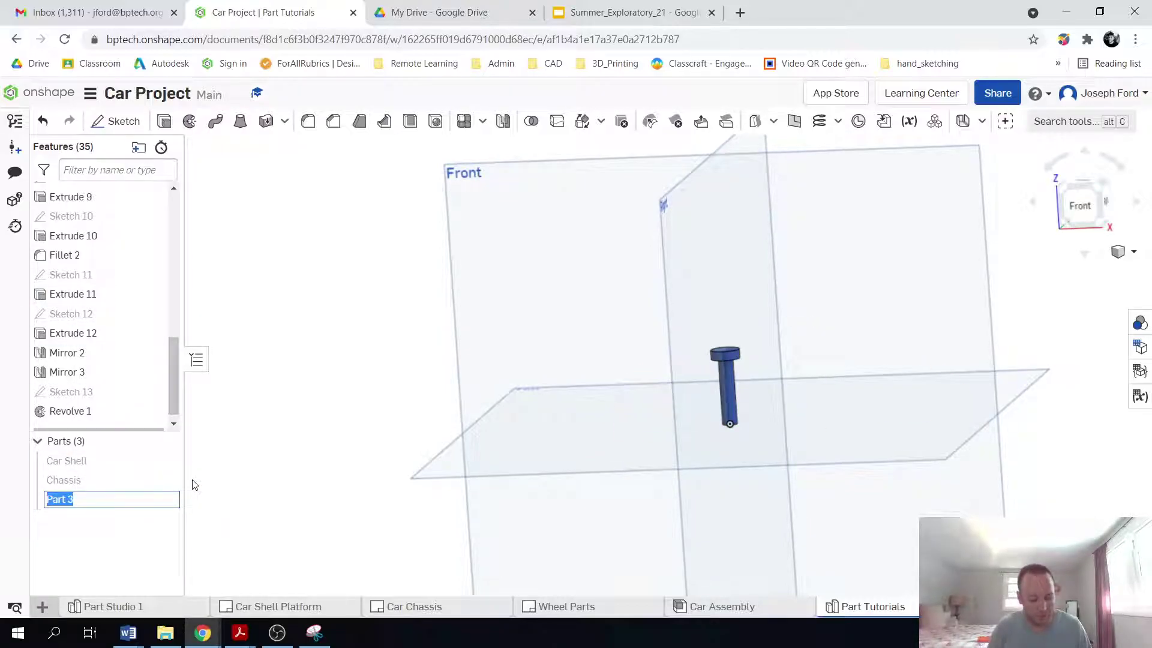
text(Axle)
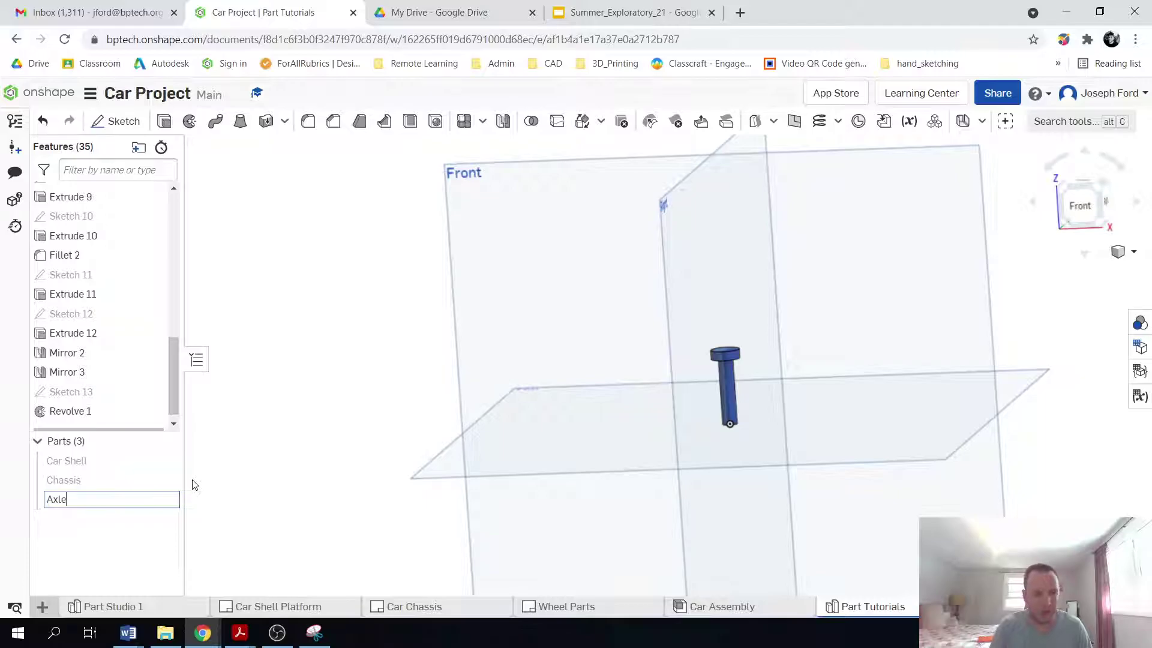
key(Return)
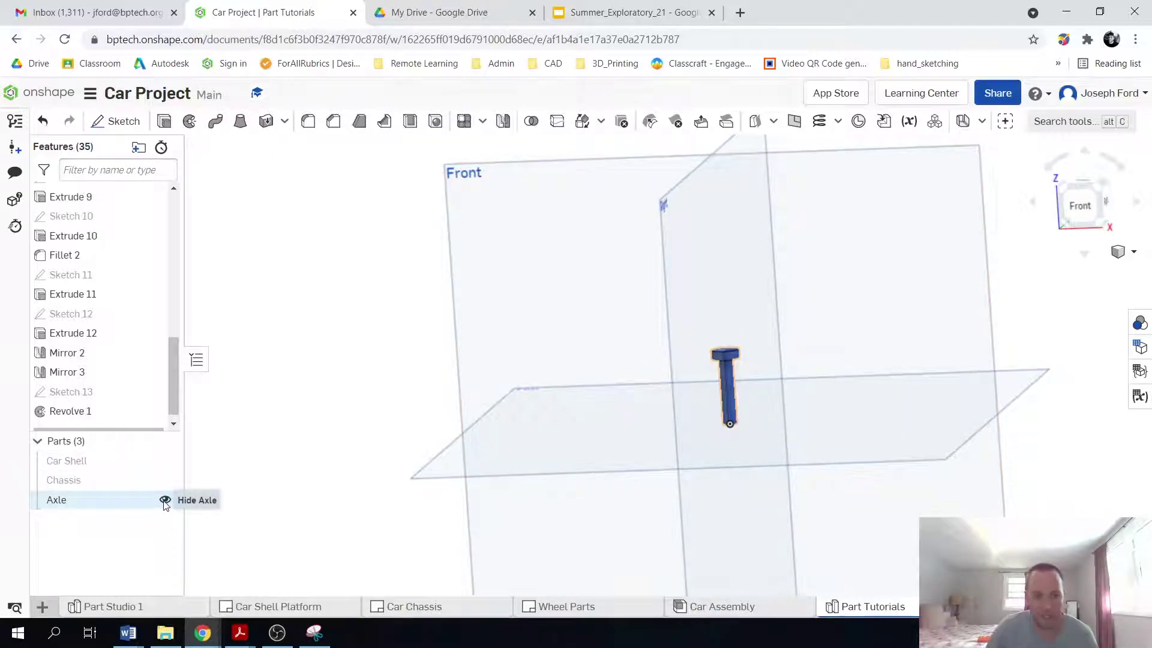
- Hide the Axle part and zoom into the drawing's tire views (Ø.780, Ø.380, R.100)
click(164, 502)
click(571, 607)
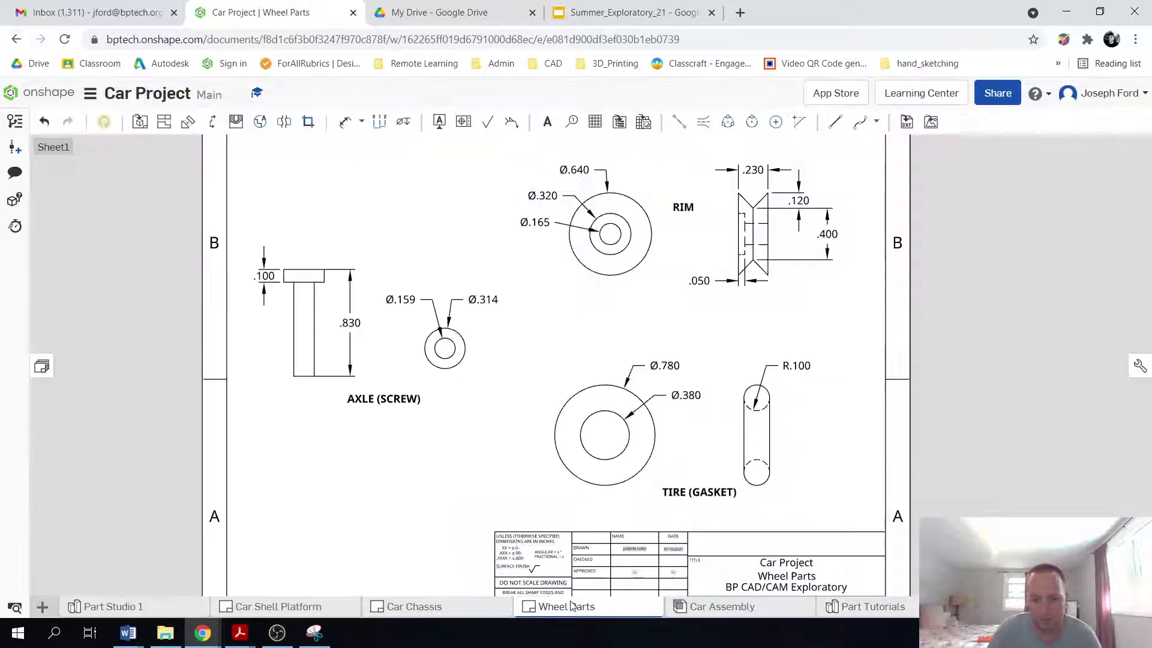
scroll(628, 470, up, 2)
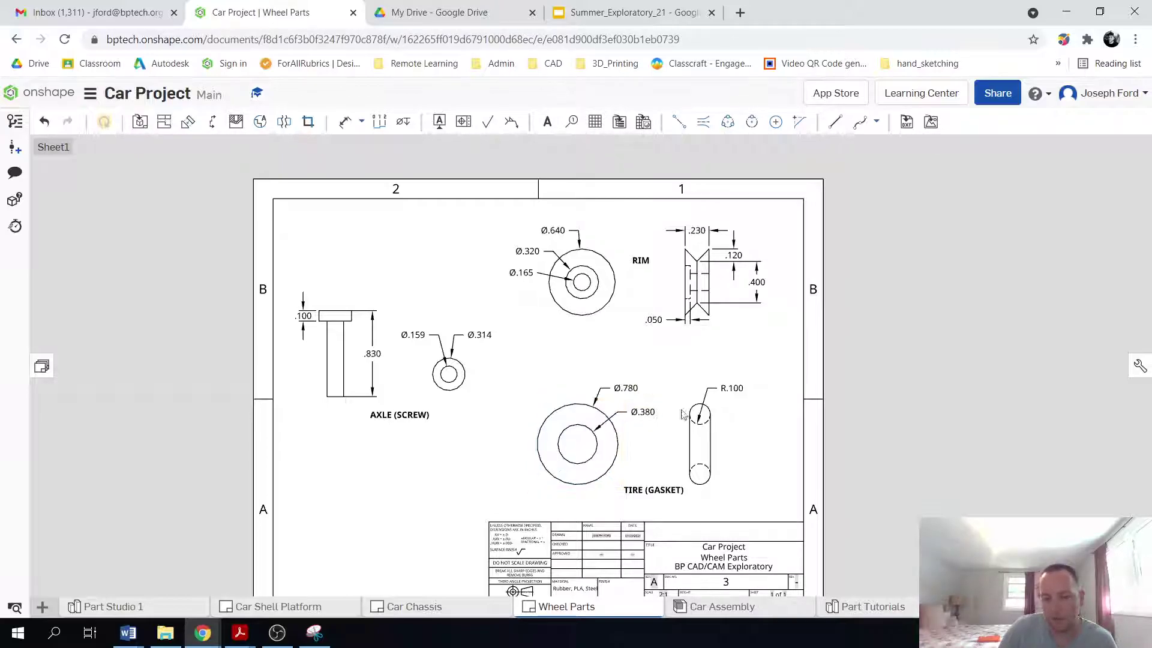
scroll(617, 505, up, 2)
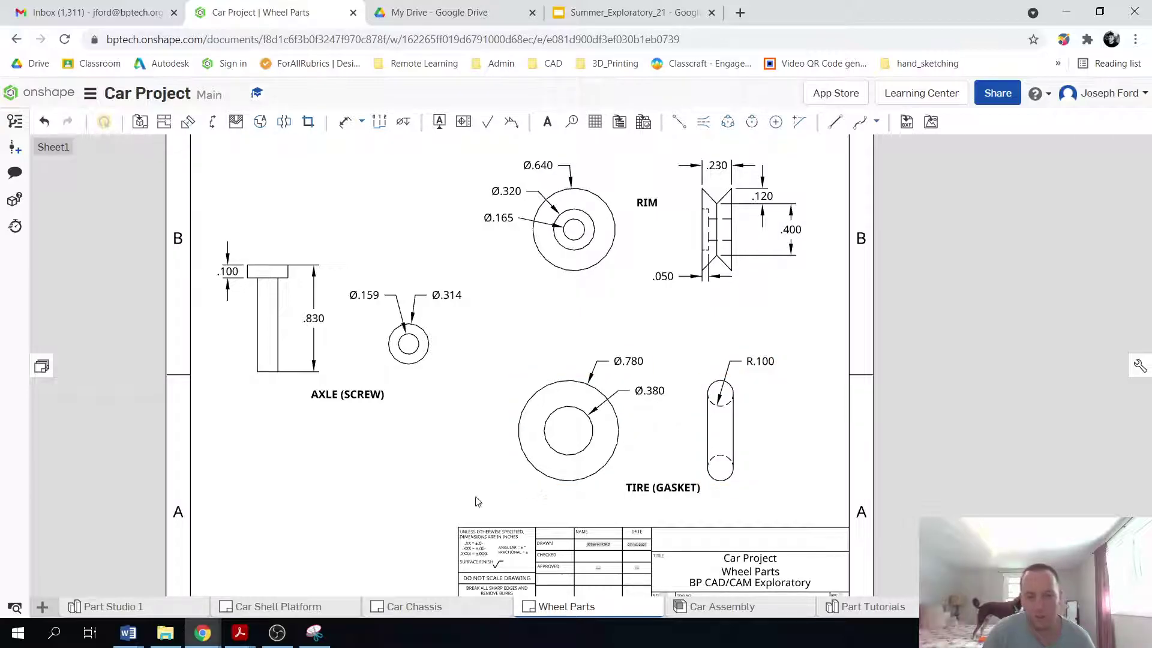
- Start Sketch 14 on the Top plane of Part Tutorials and look straight down onto it
click(874, 609)
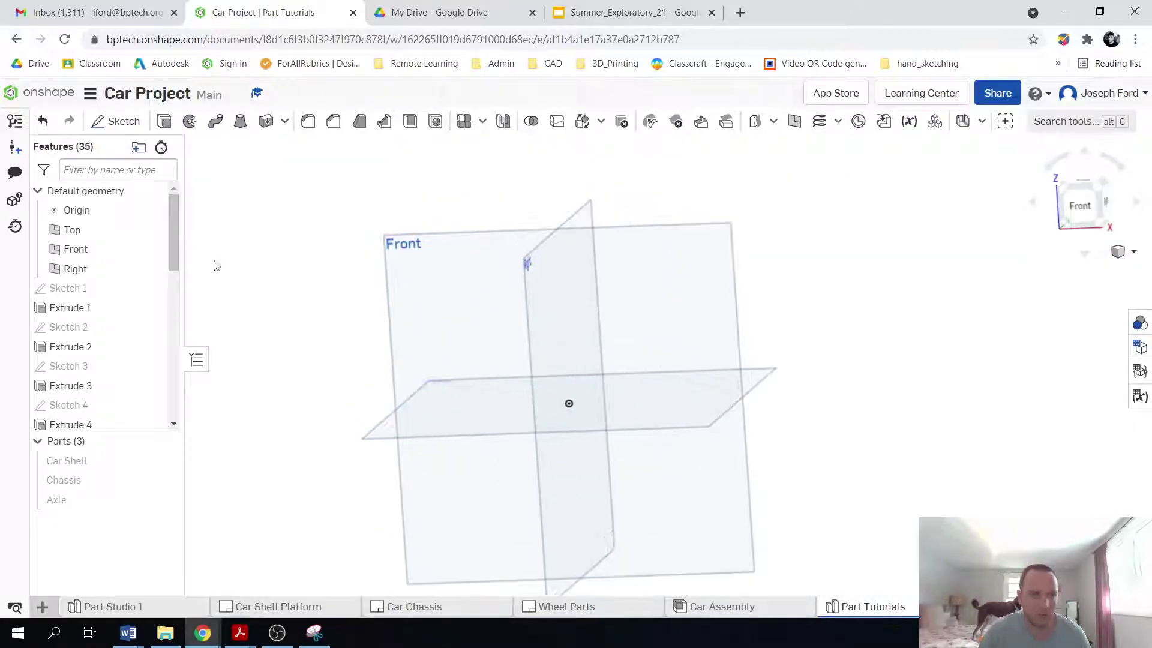
click(116, 121)
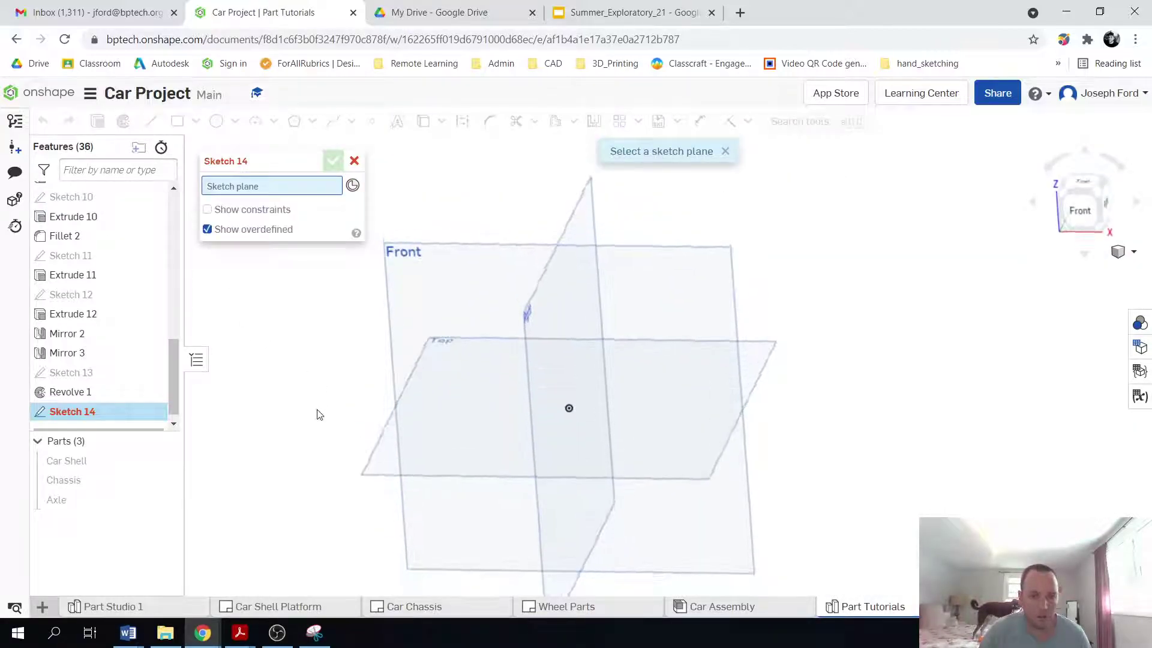
click(406, 457)
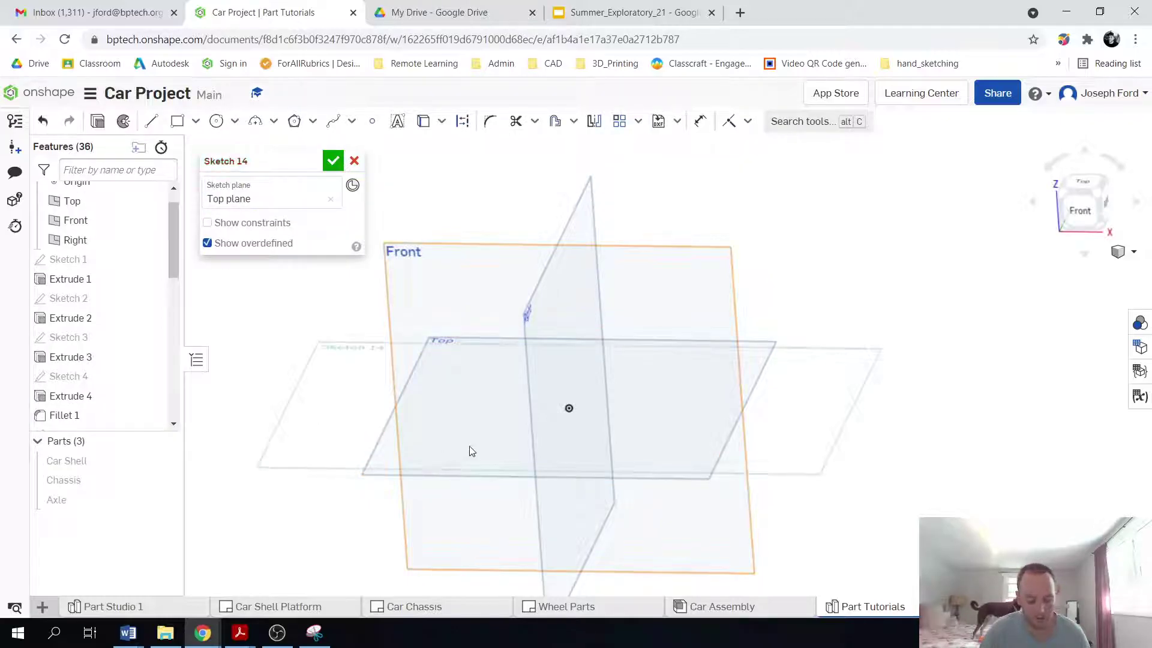
key(n)
scroll(693, 375, up, 3)
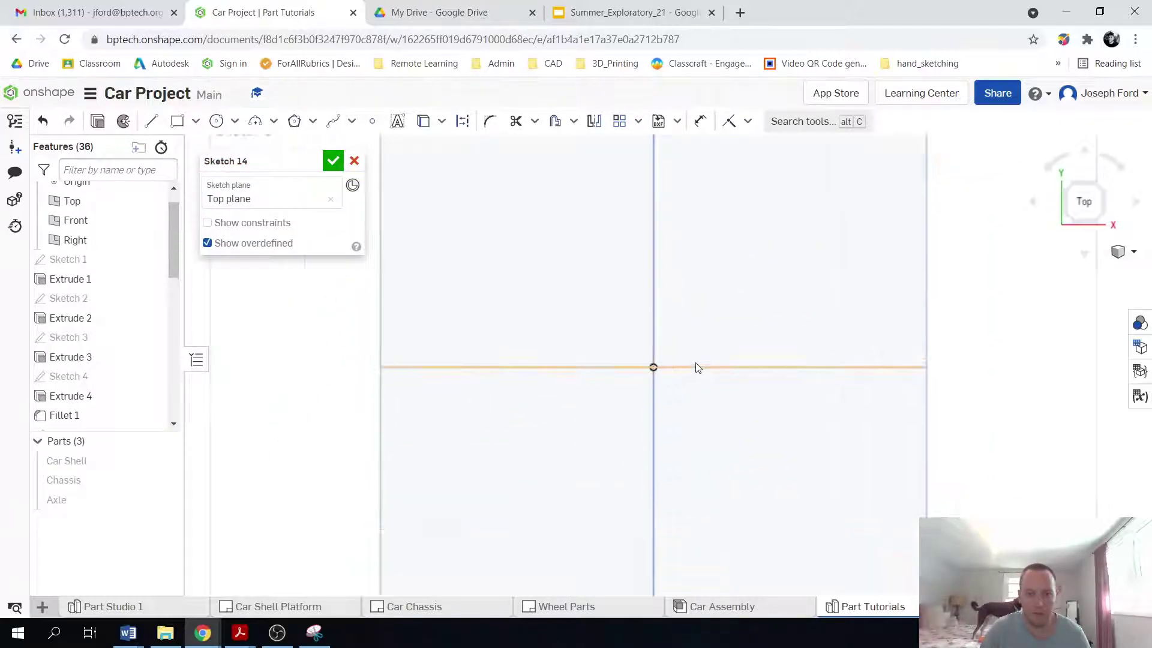
- Draw two concentric construction circles centred on the origin, then check sizes on the drawing
key(c)
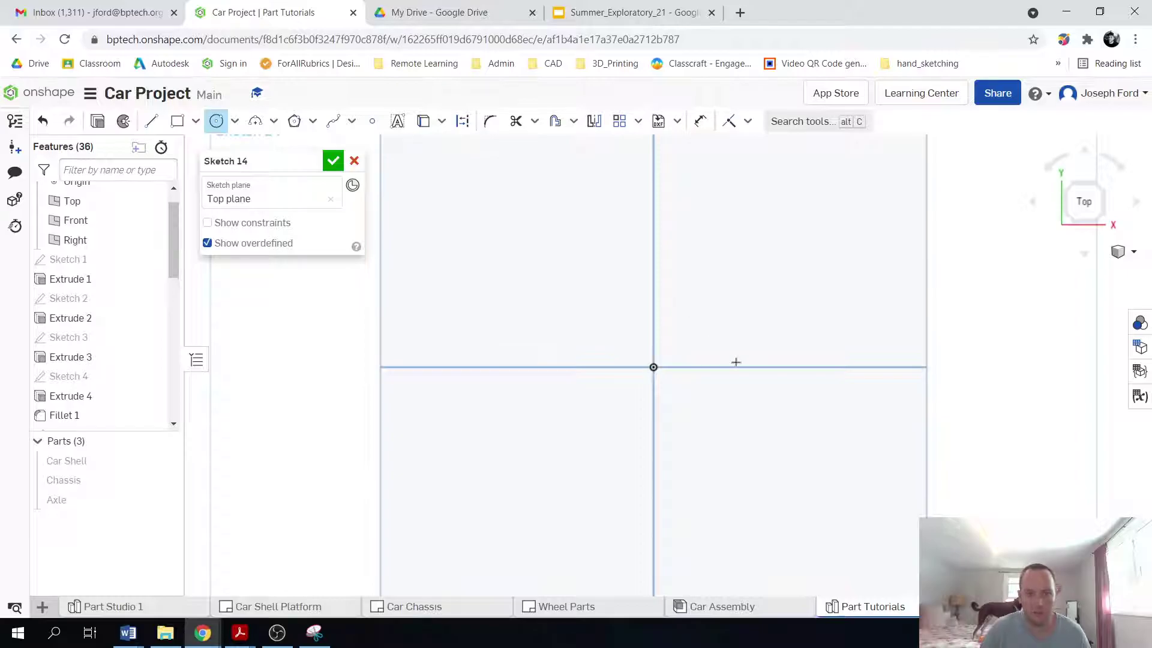
key(d)
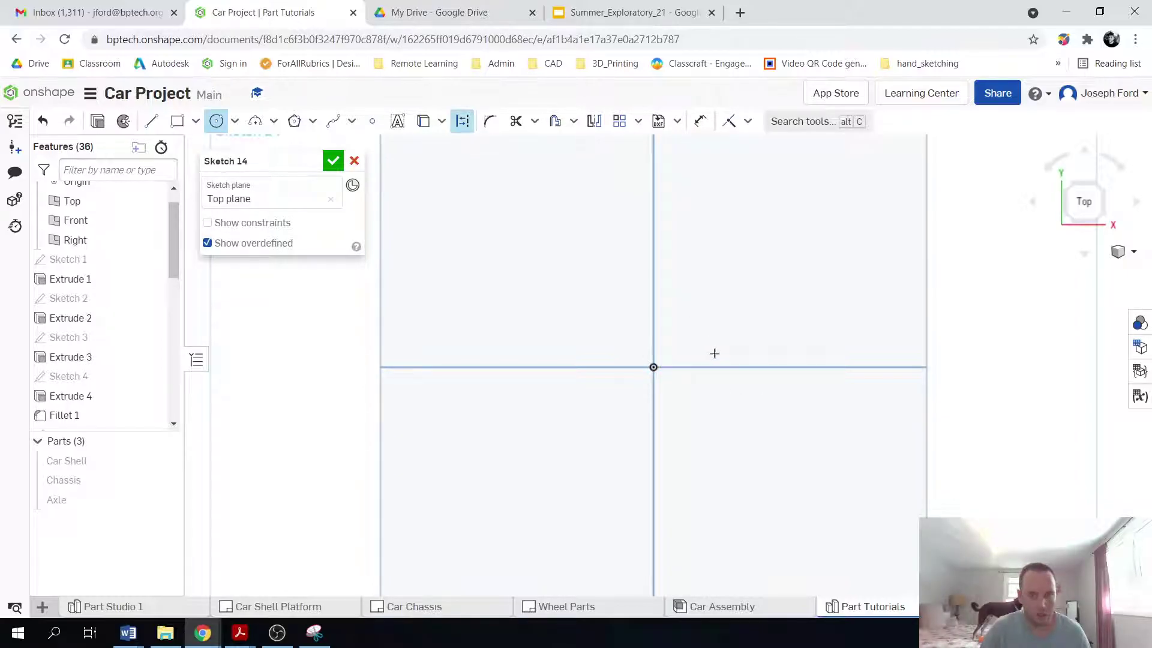
click(653, 367)
click(703, 325)
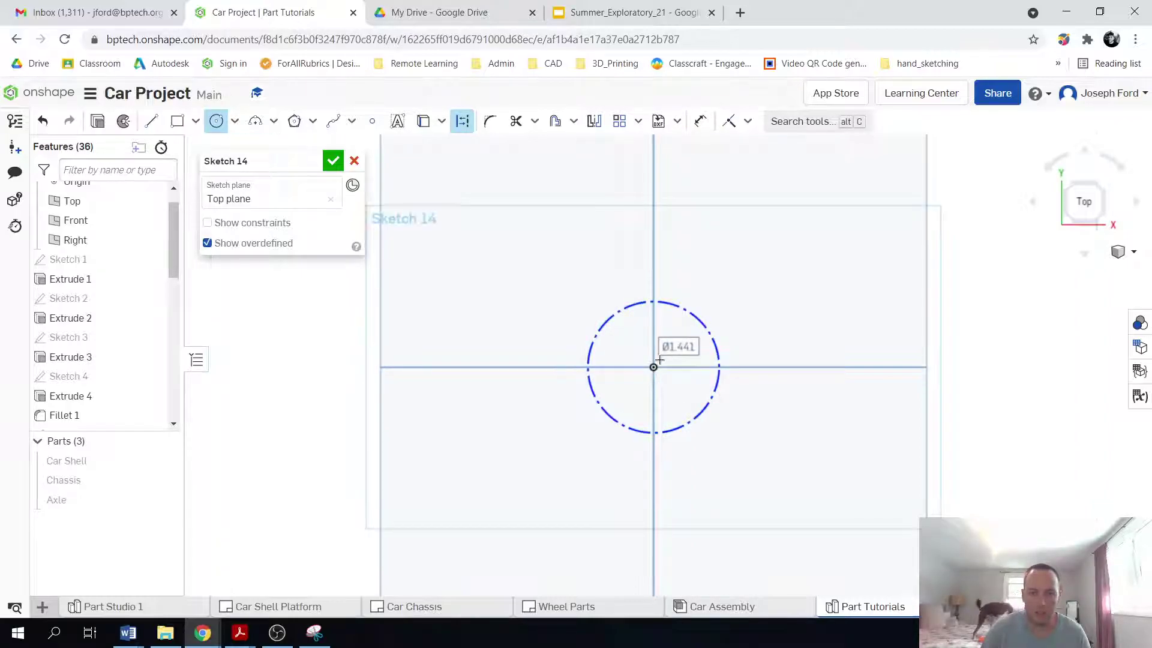
click(684, 345)
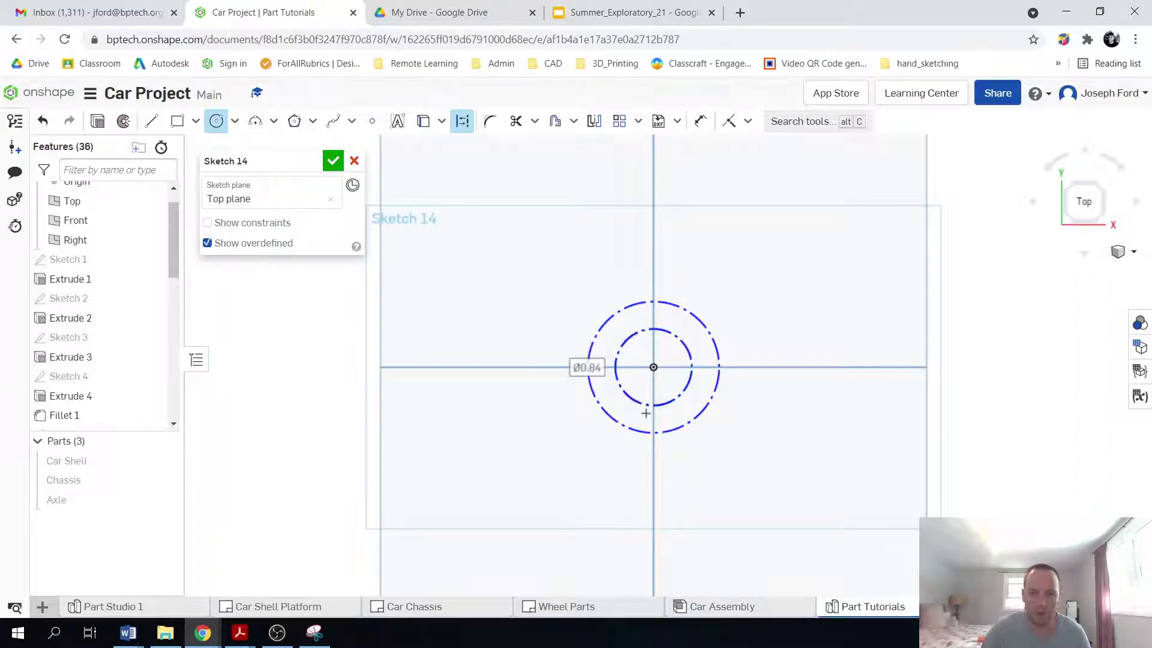
scroll(652, 396, up, 3)
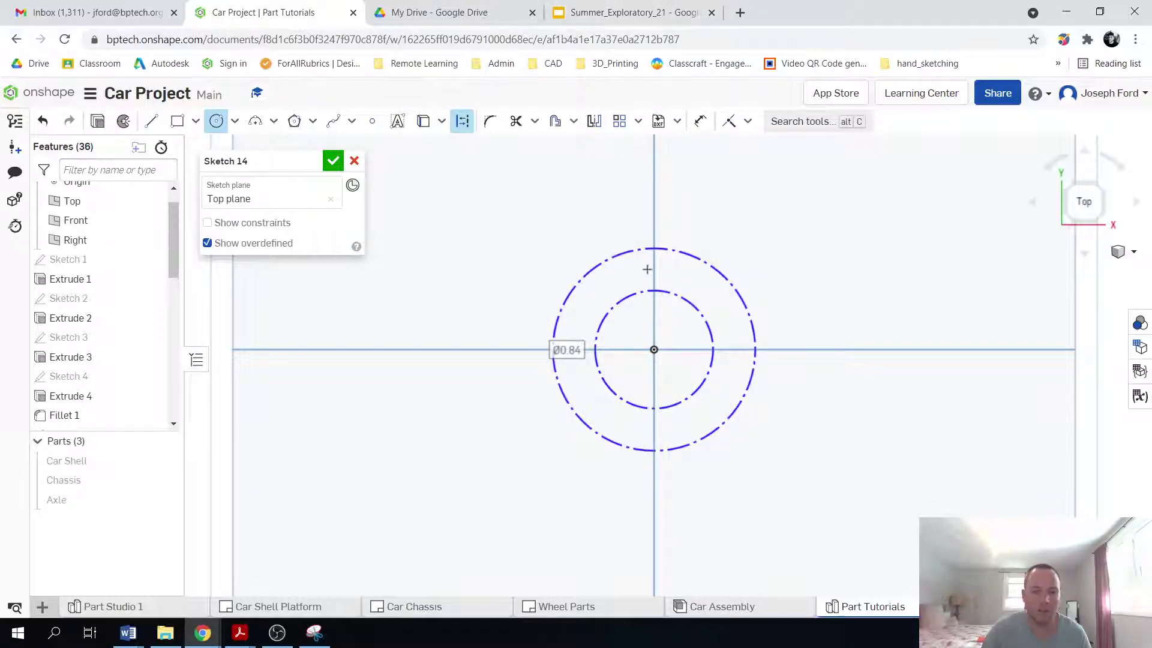
key(u)
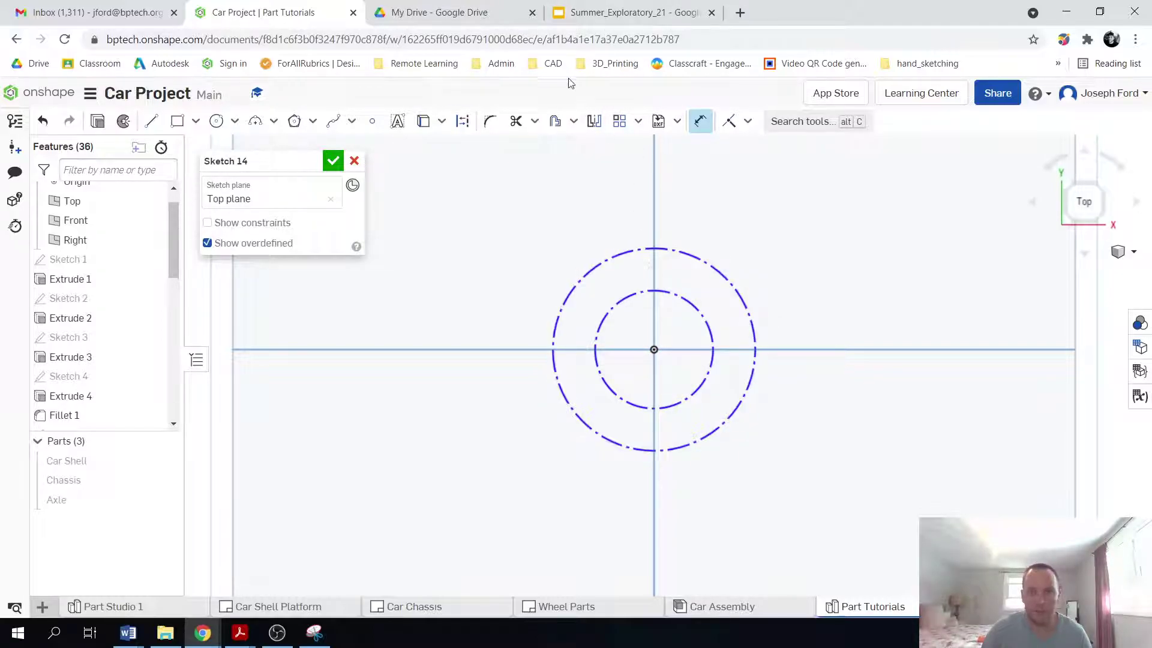
click(580, 611)
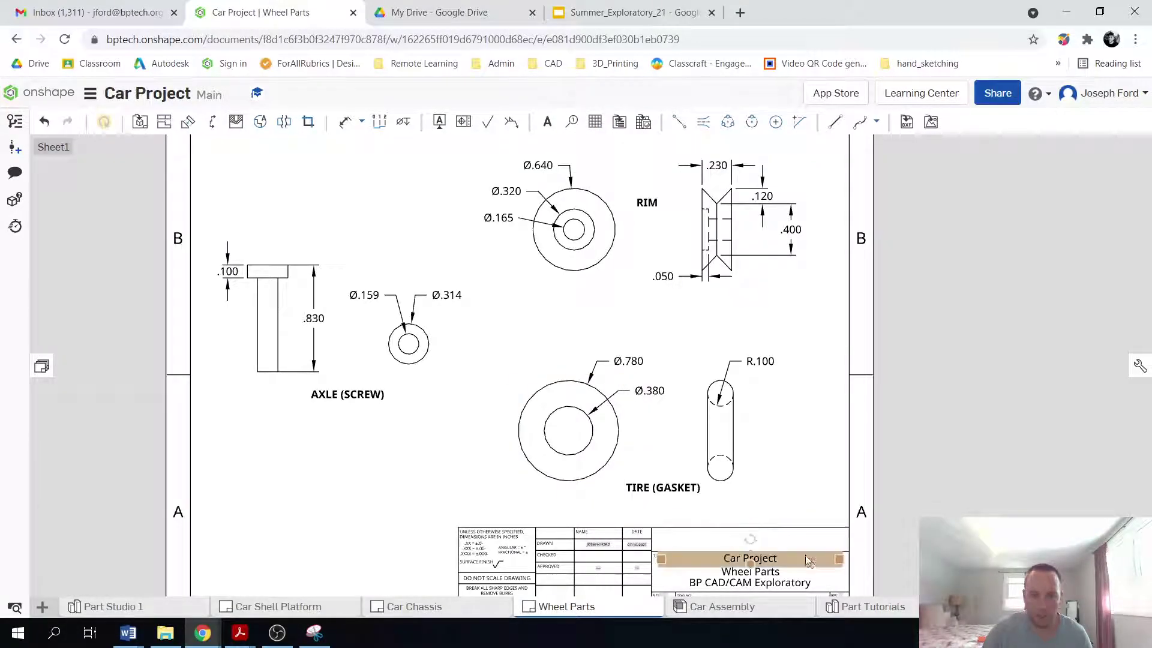
click(898, 611)
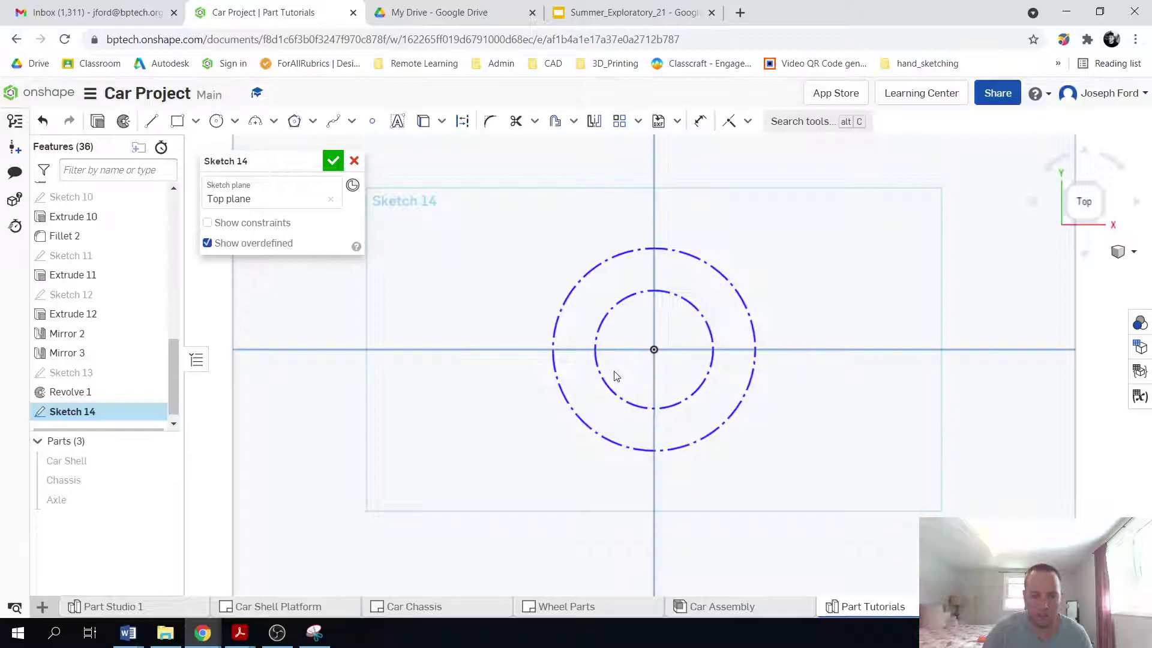
- Dimension the inner circle Ø0.38 and the outer circle Ø0.78
key(d)
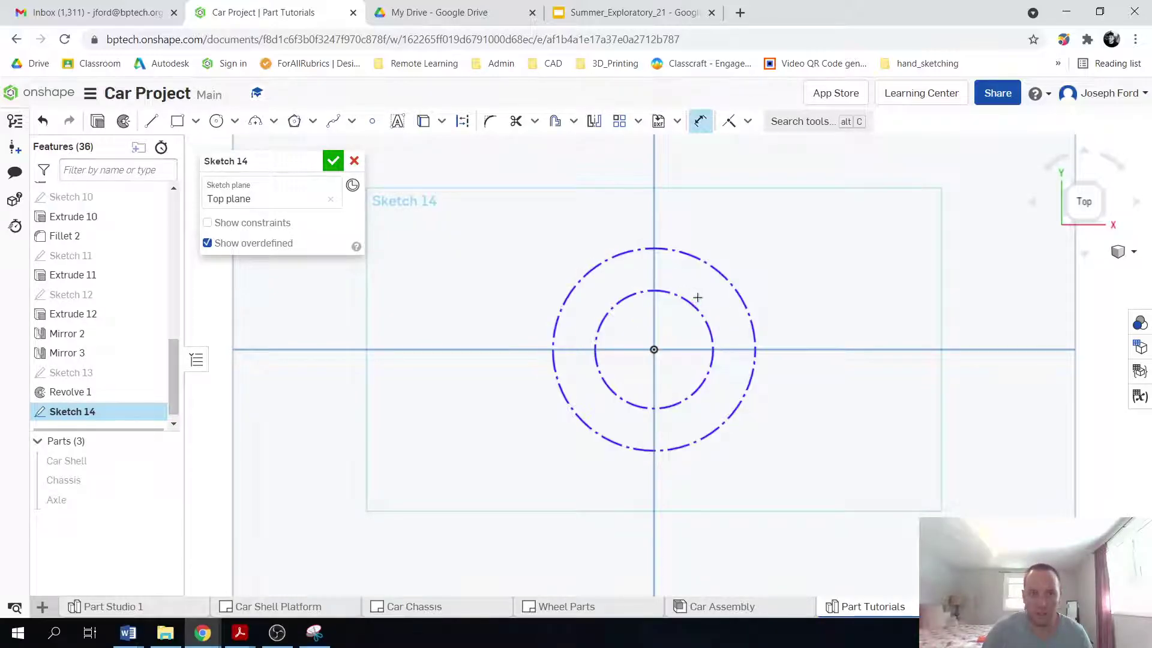
click(707, 318)
click(856, 260)
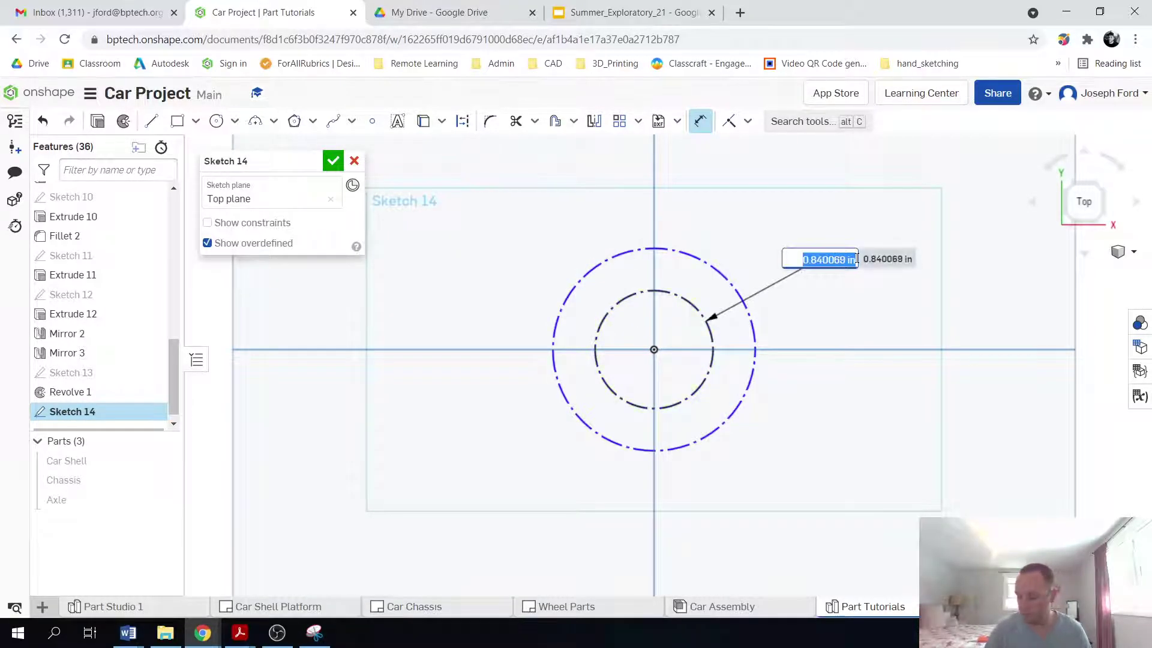
text(.38)
key(Return)
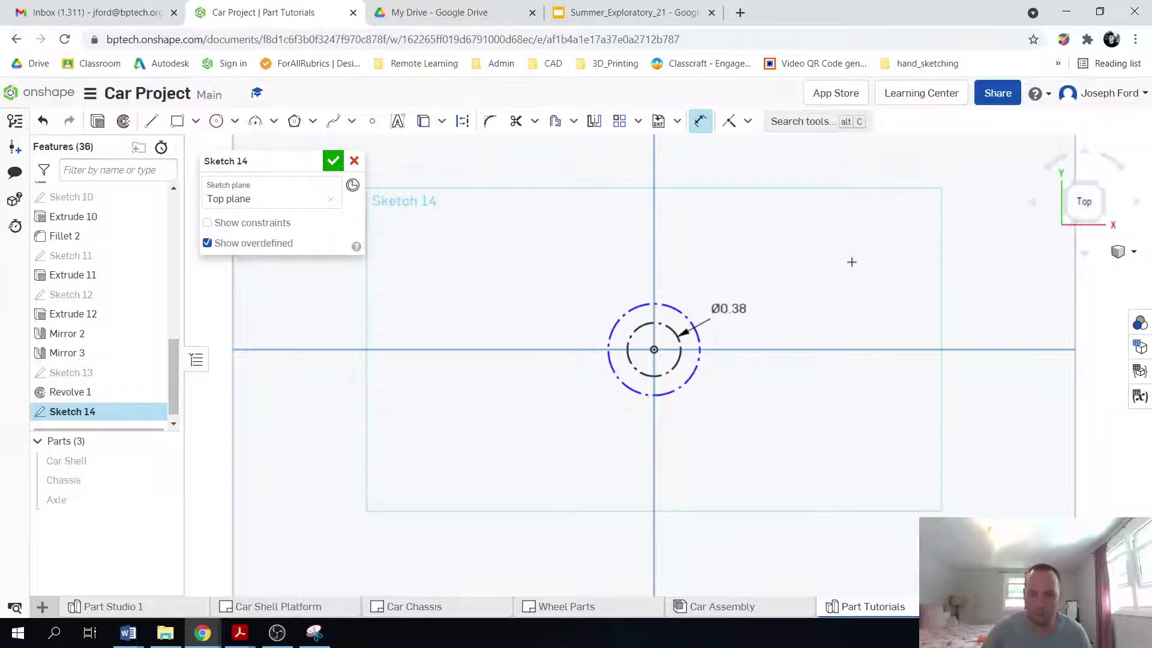
click(690, 318)
click(801, 241)
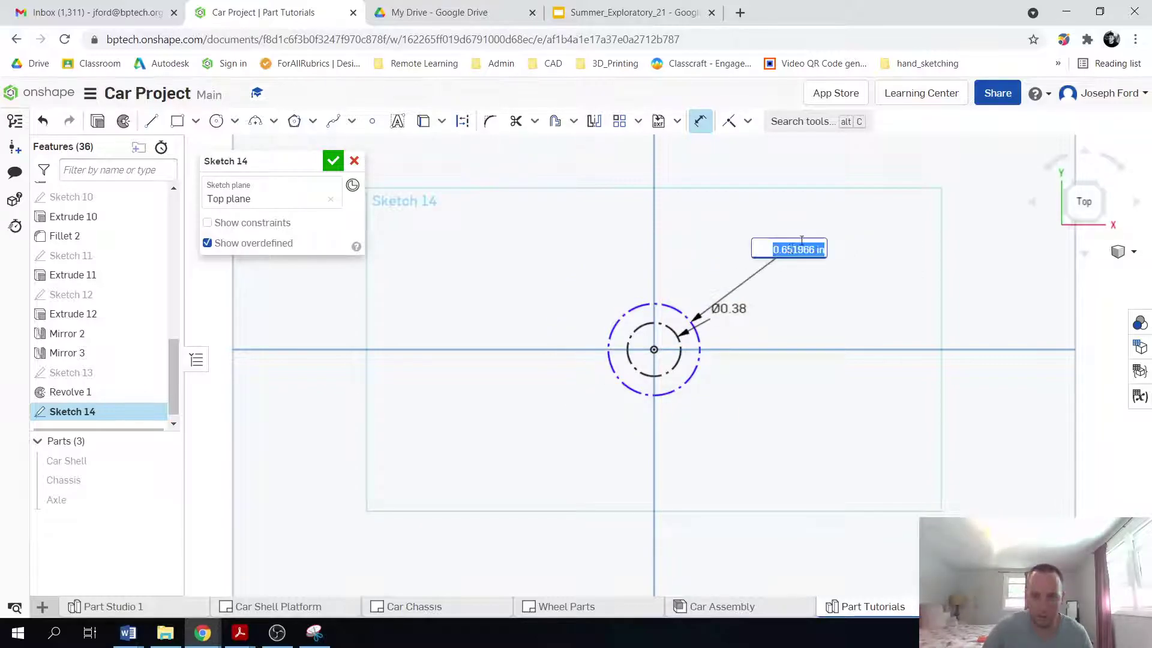
text(.78)
key(Return)
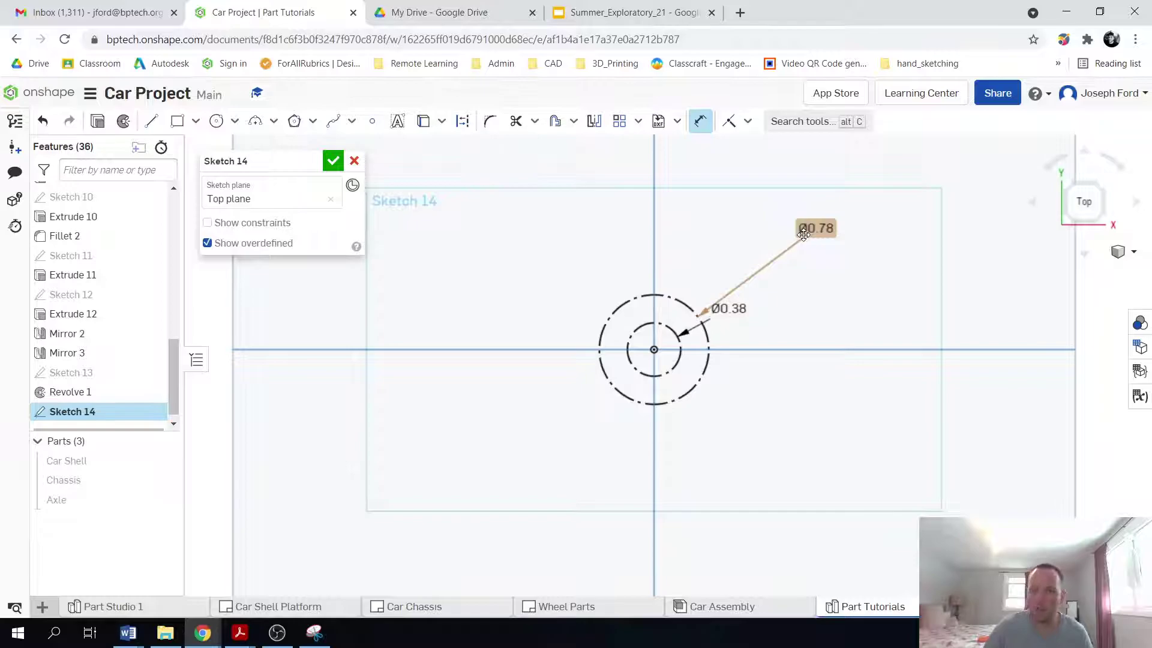
scroll(744, 309, down, 3)
scroll(747, 309, up, 3)
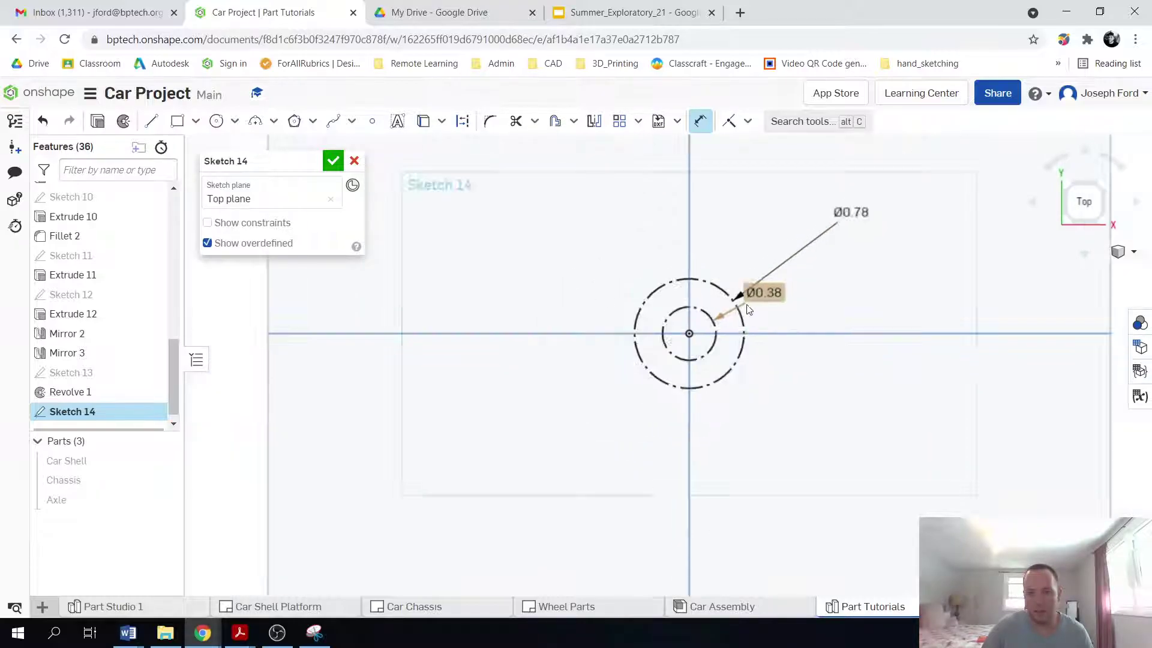
scroll(744, 300, down, 3)
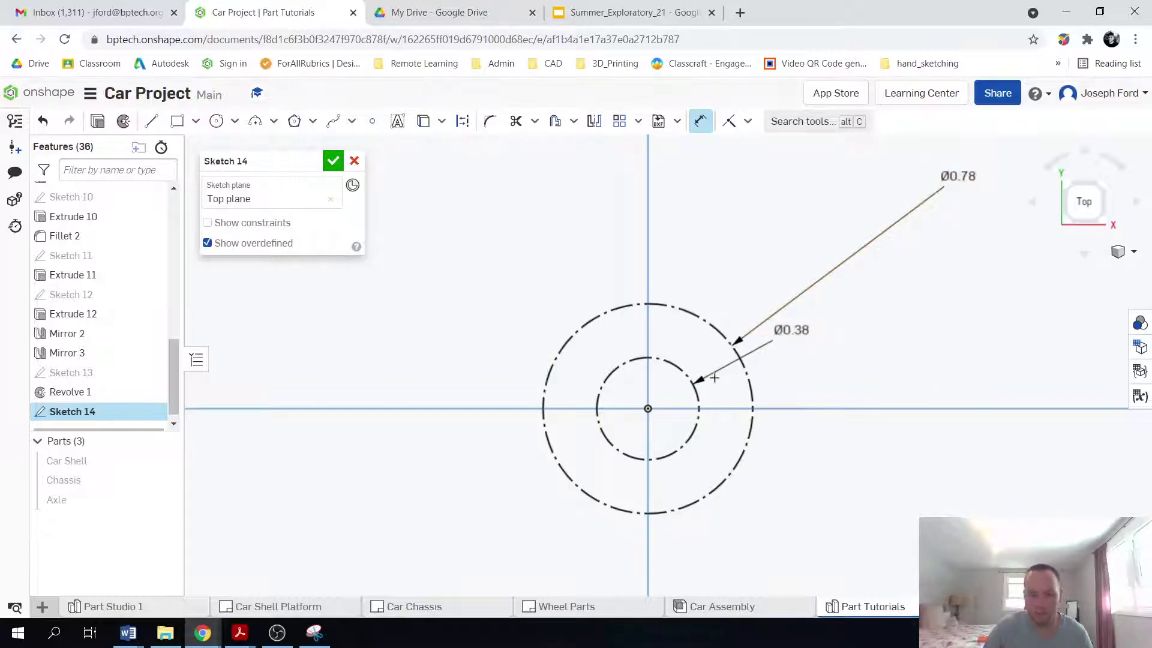
- Draw a third concentric construction circle between the inner and outer circles
key(c)
key(d)
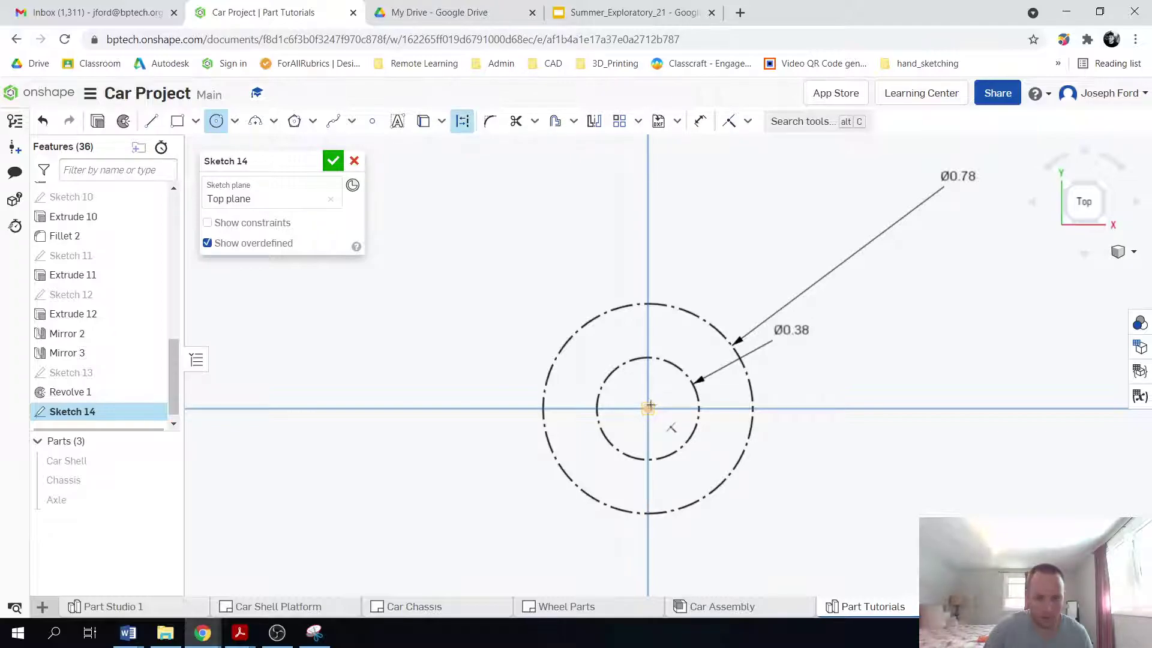
click(648, 408)
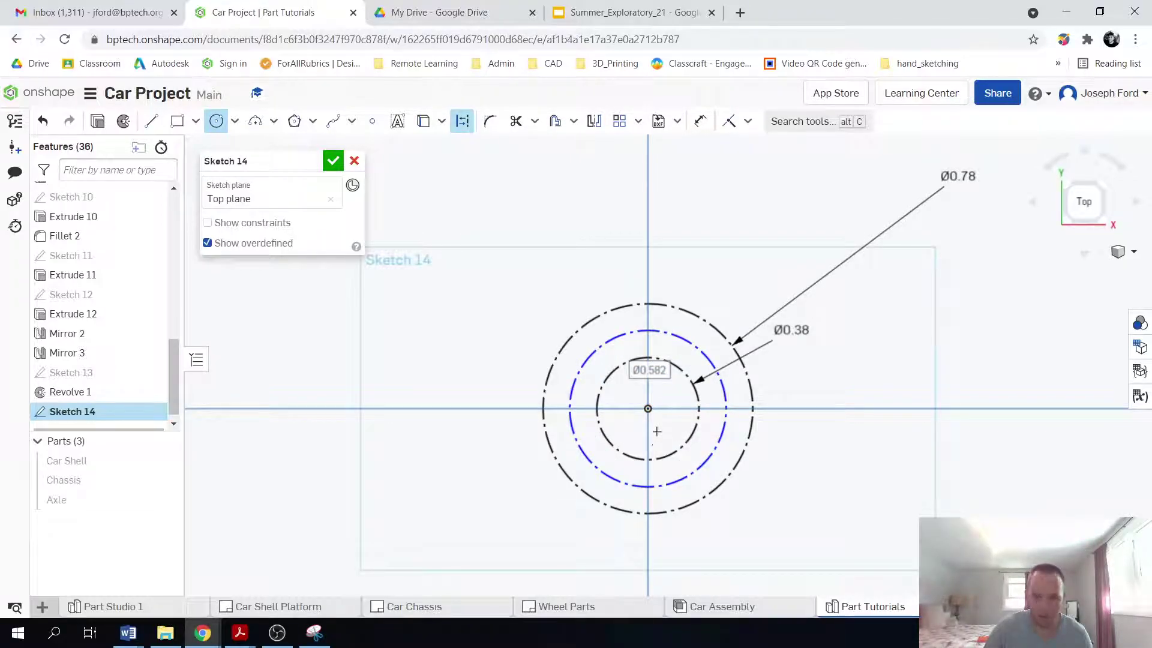
click(656, 459)
key(Escape)
key(c)
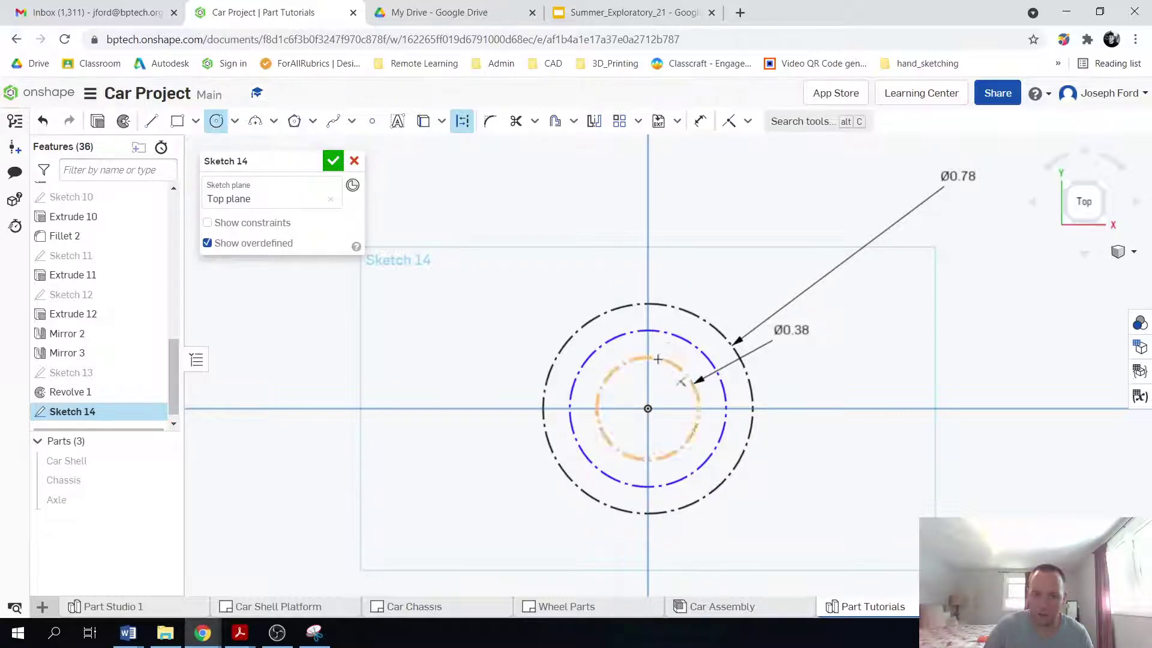
click(648, 358)
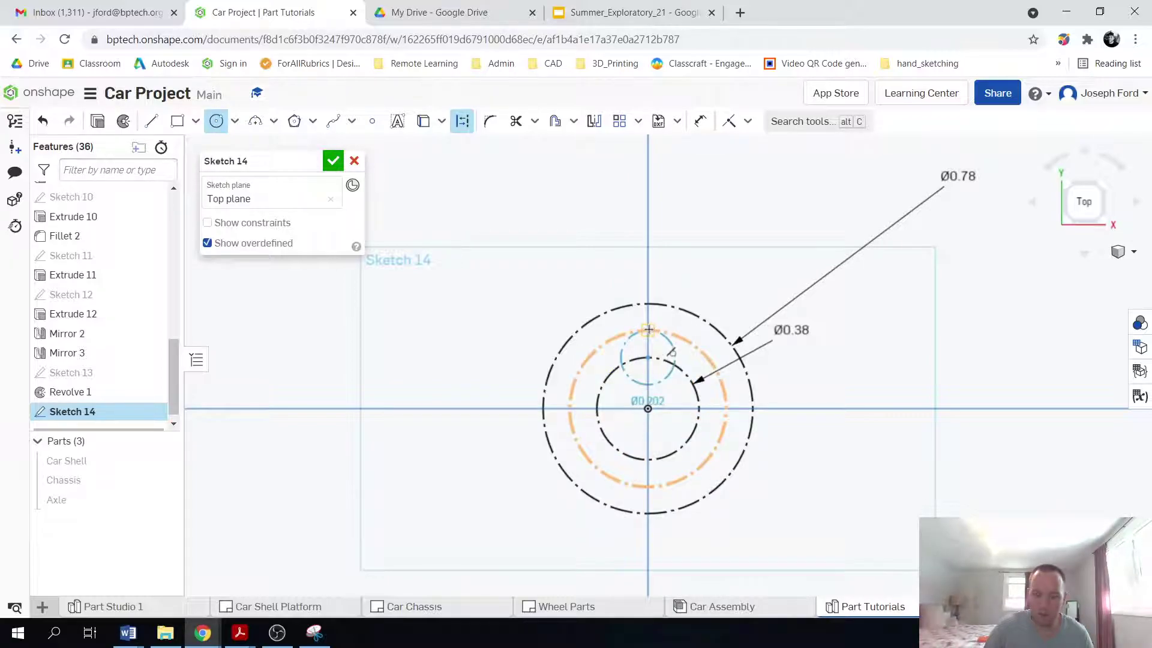
key(Escape)
key(u)
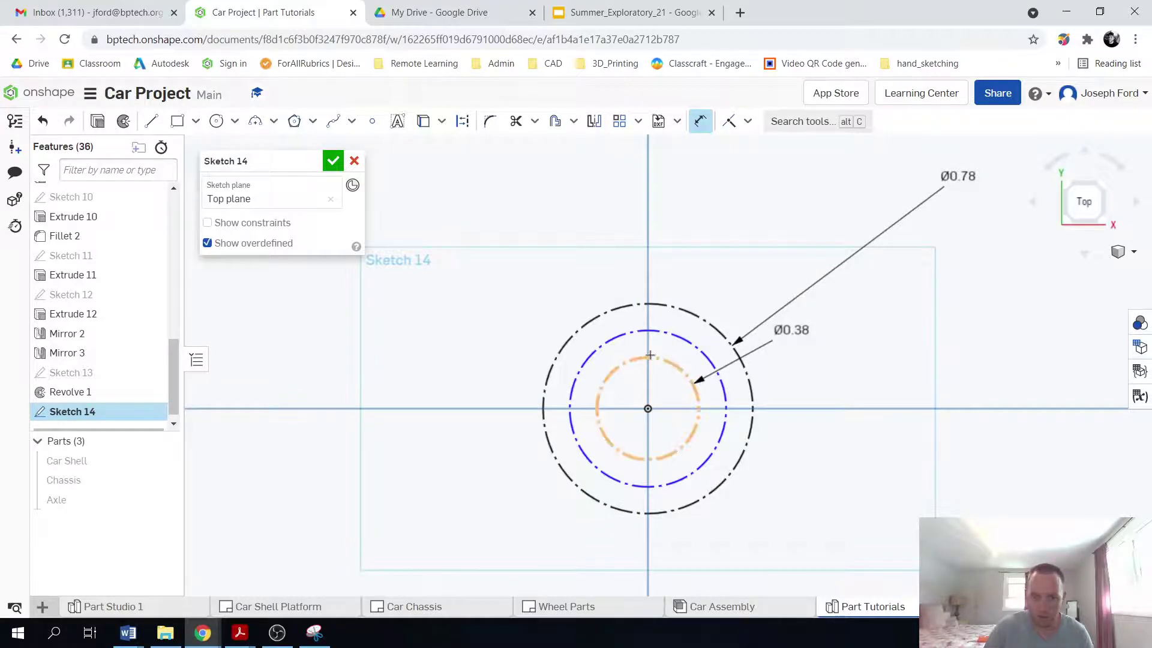
click(649, 355)
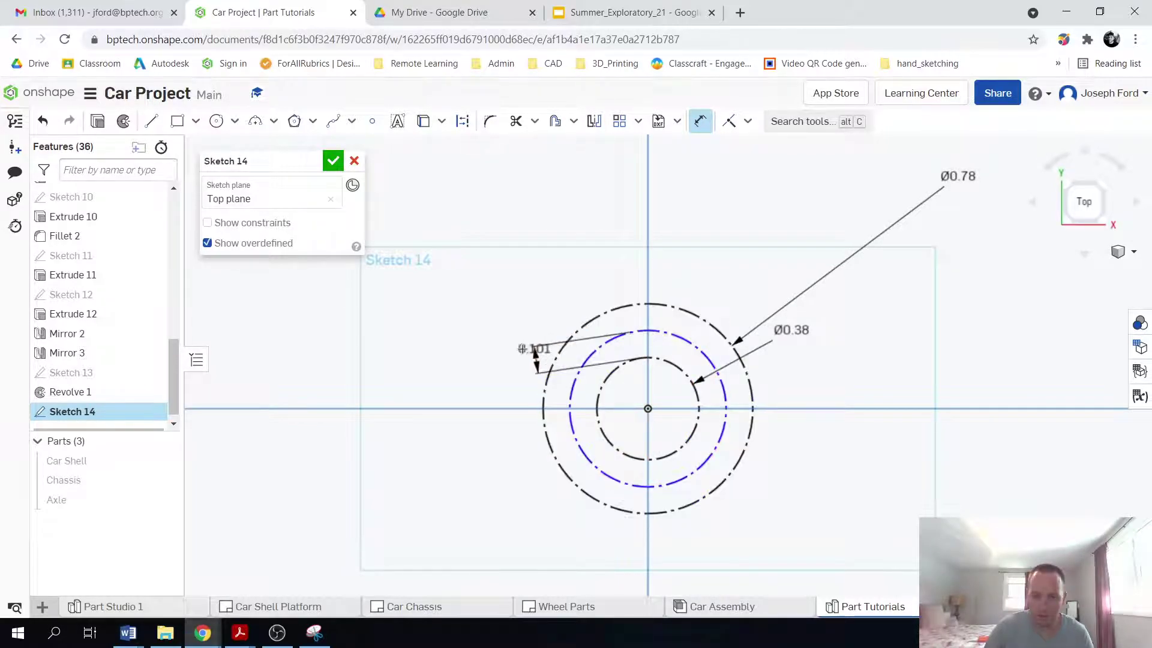
key(Escape)
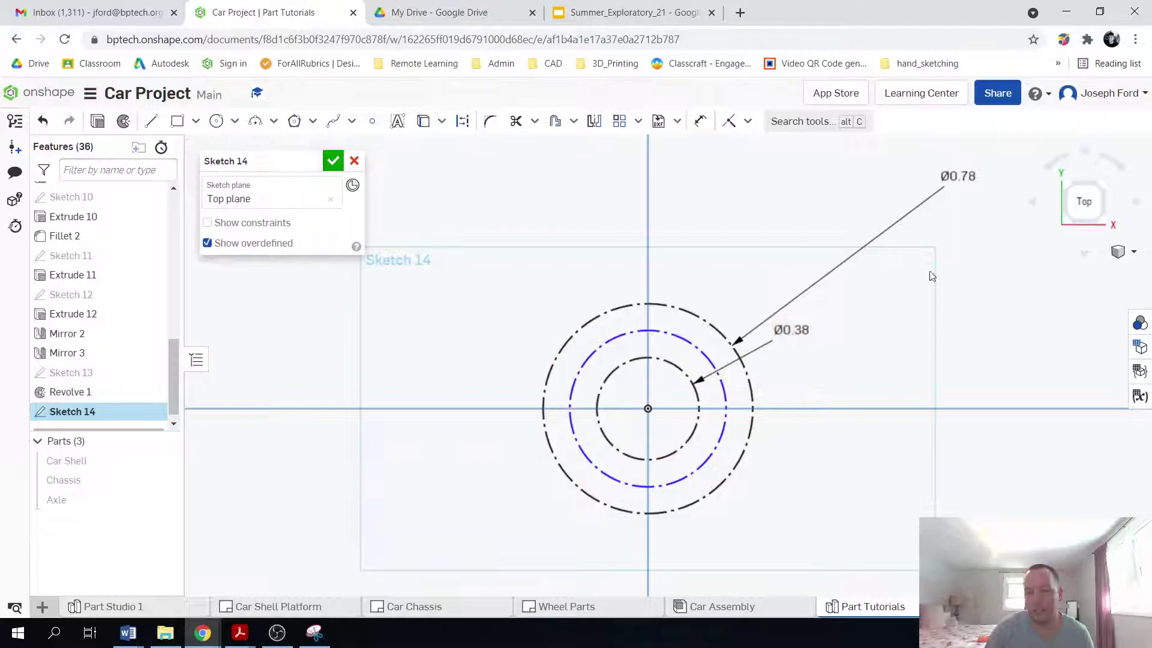
- Dimension the middle circle with the expression (.78+.38)/2, giving Ø0.58
key(q)
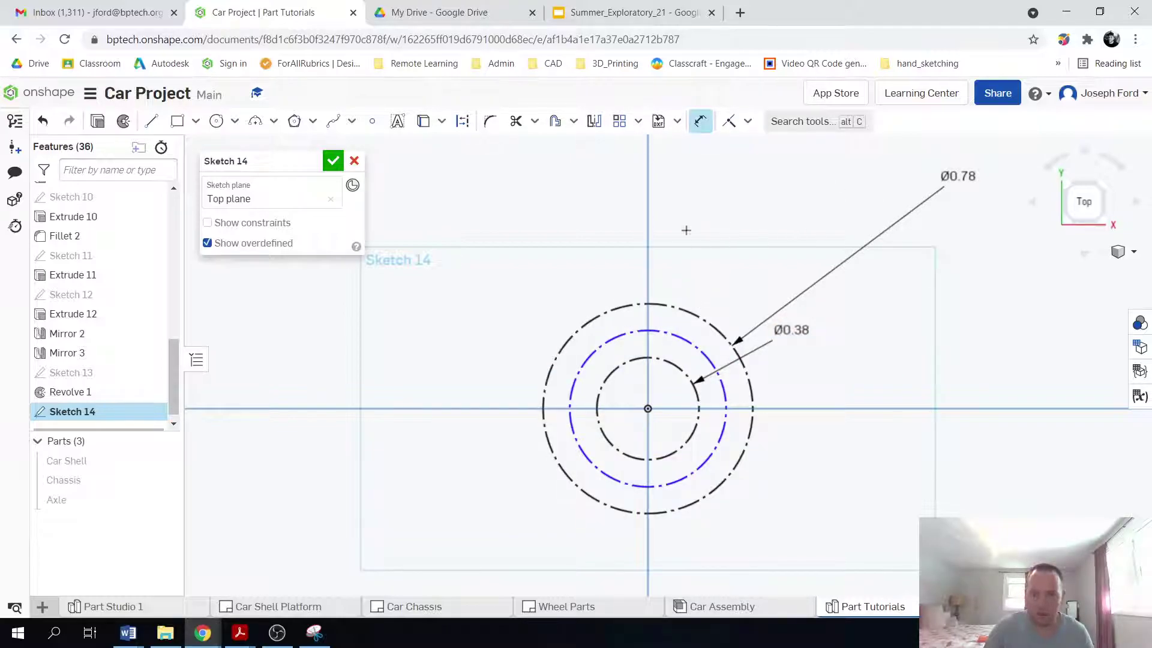
click(660, 327)
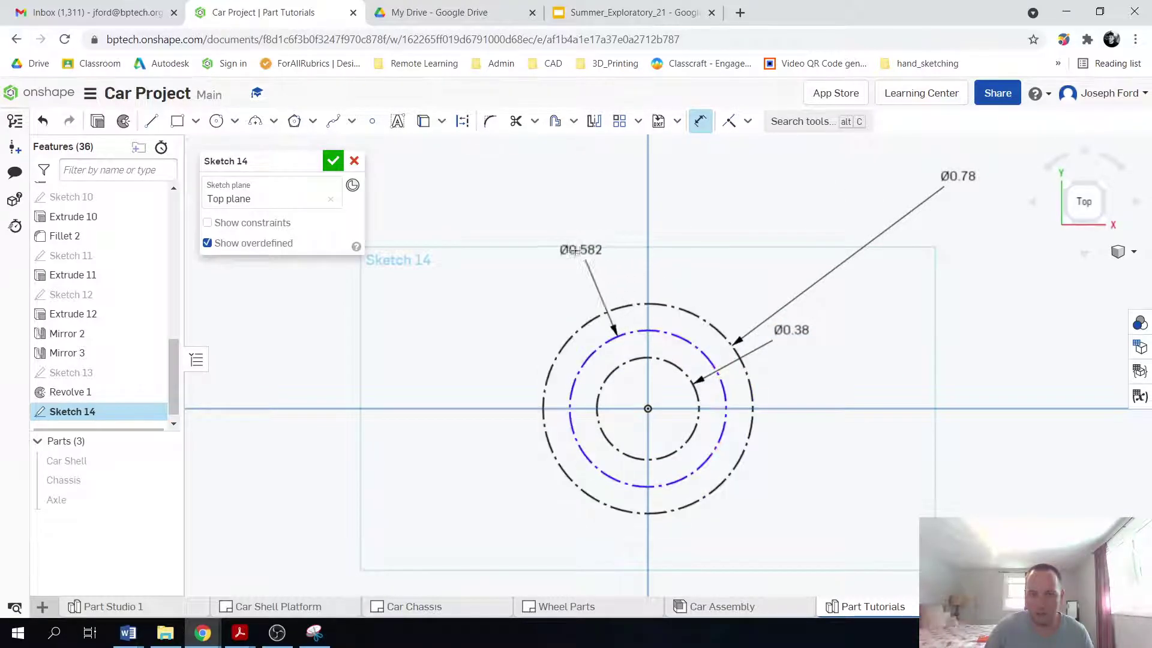
click(577, 252)
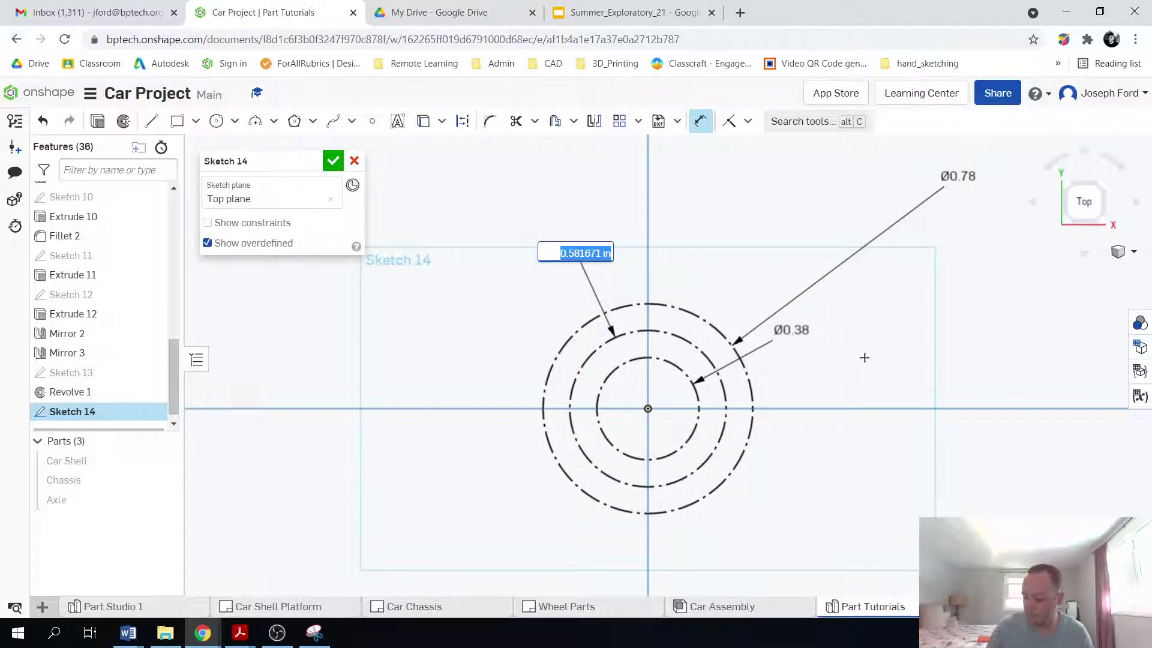
key(BackSpace)
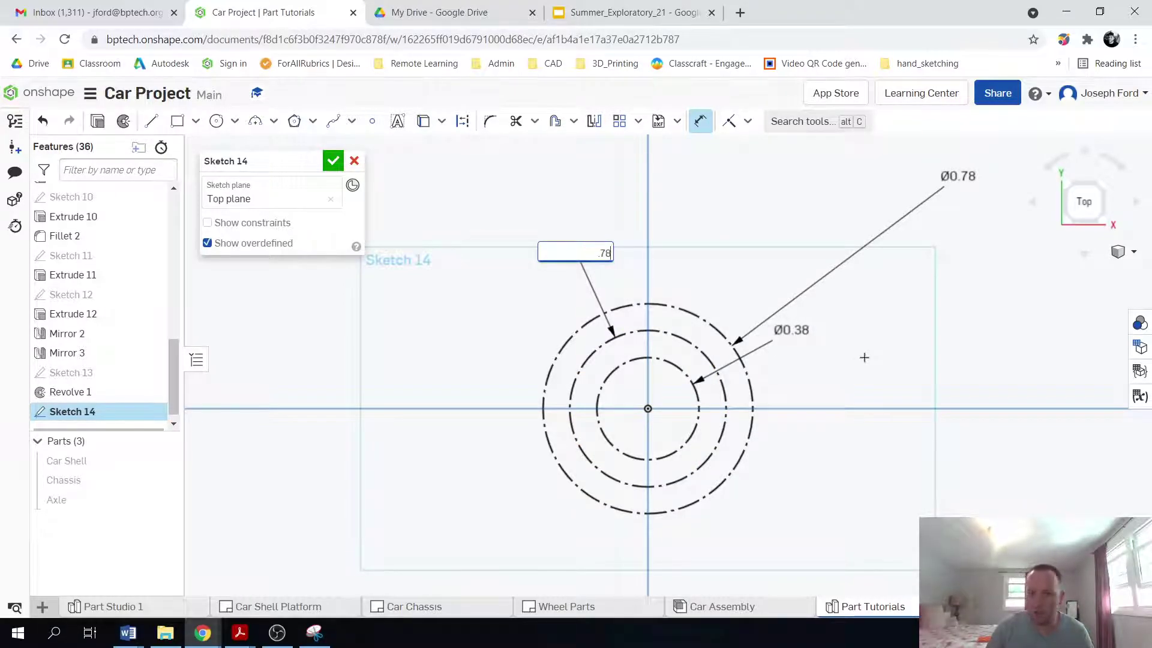
text(.78+)
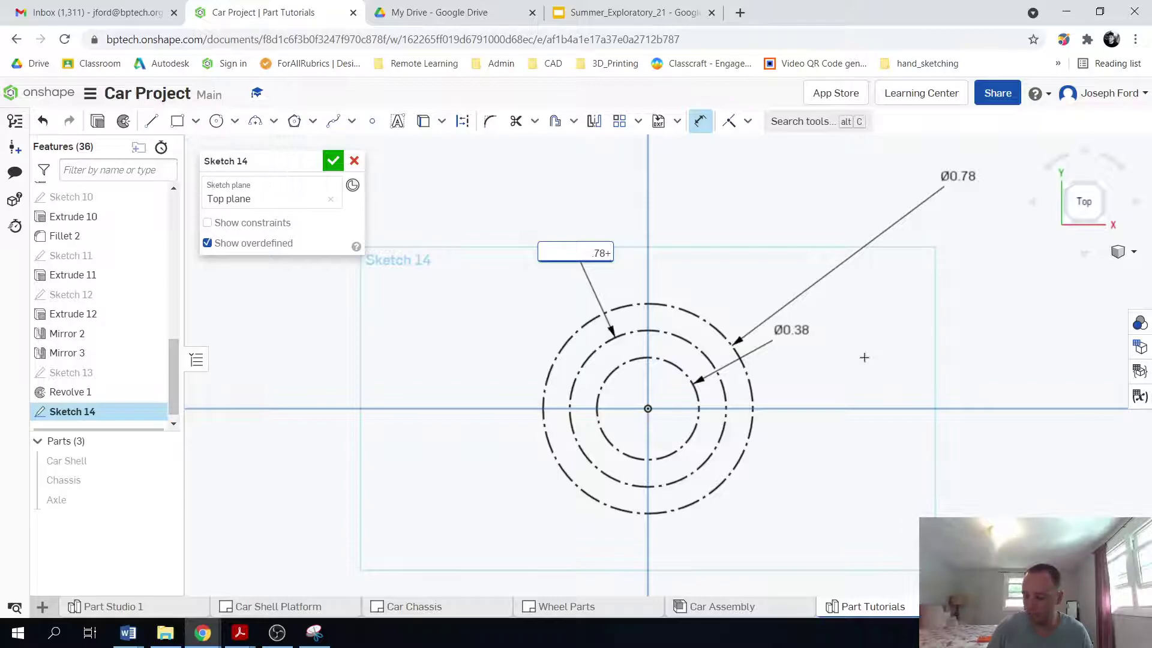
text(.38)
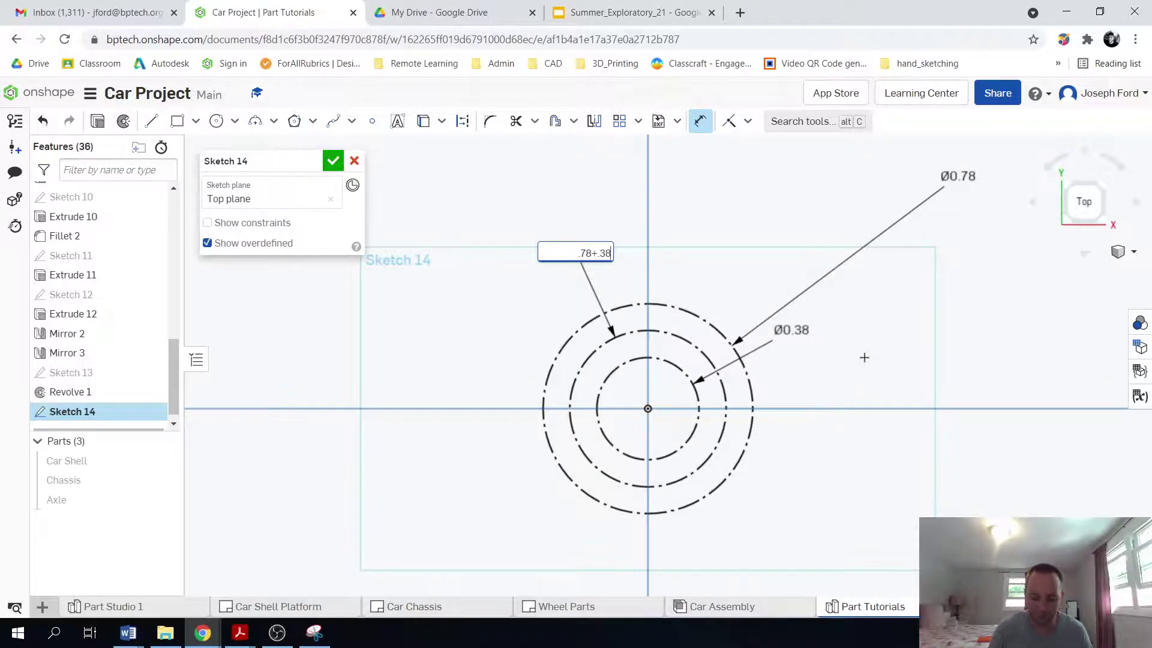
text())
key(Left)
key(Left)
key(Left)
key(Left)
key(Left)
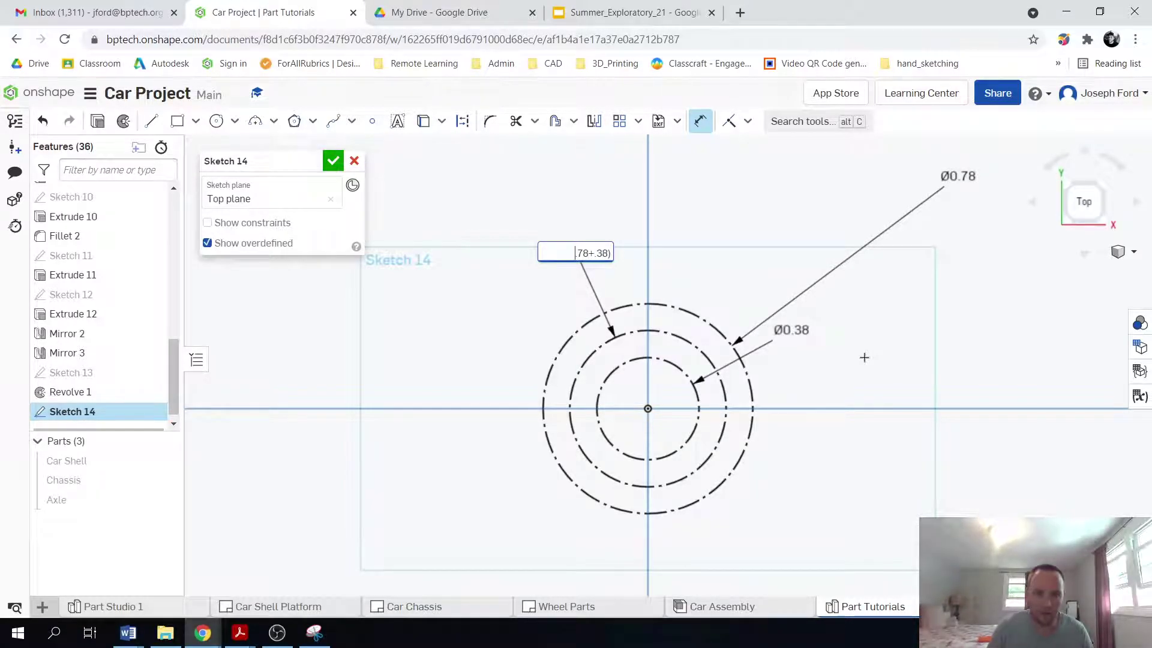
text(()
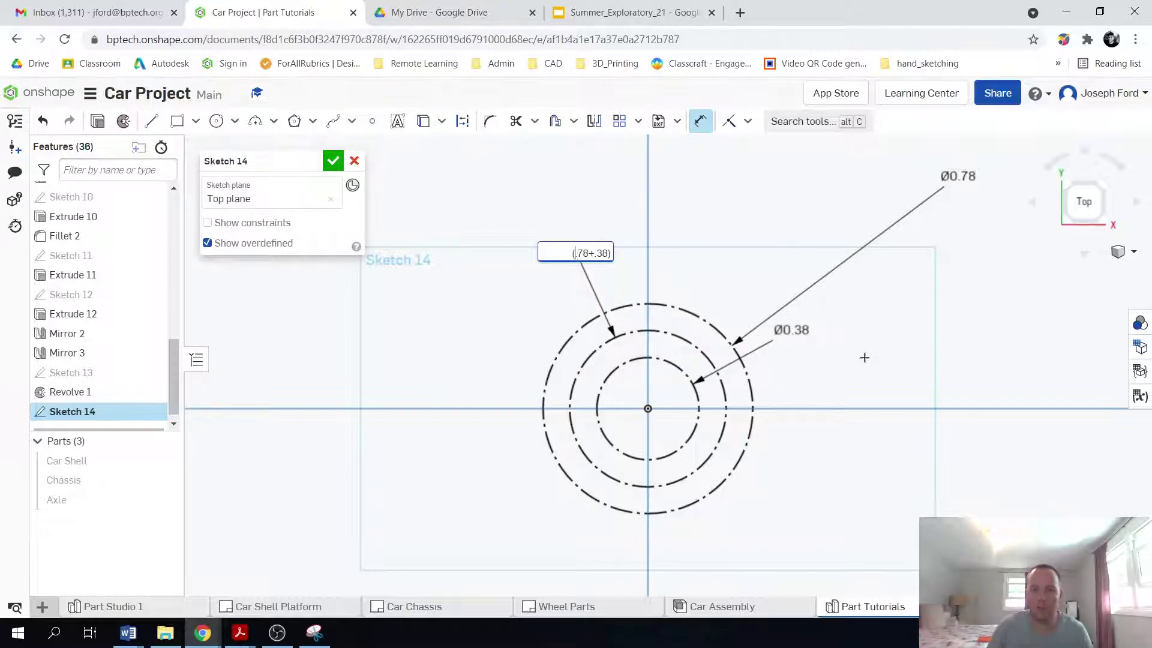
key(End)
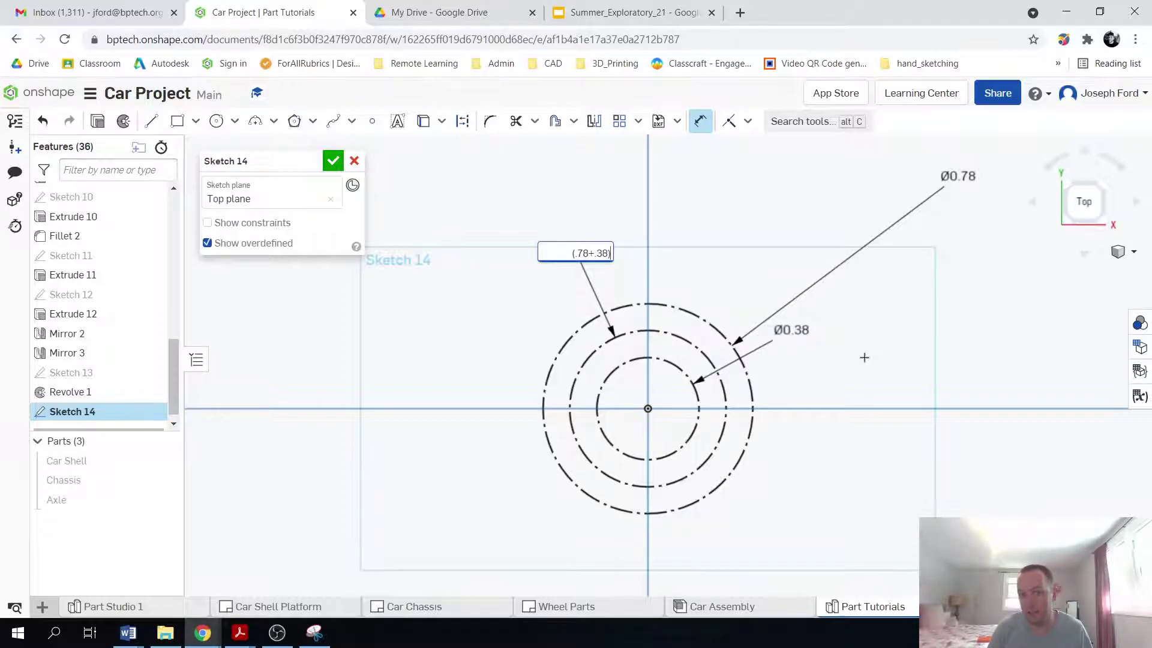
text(/)
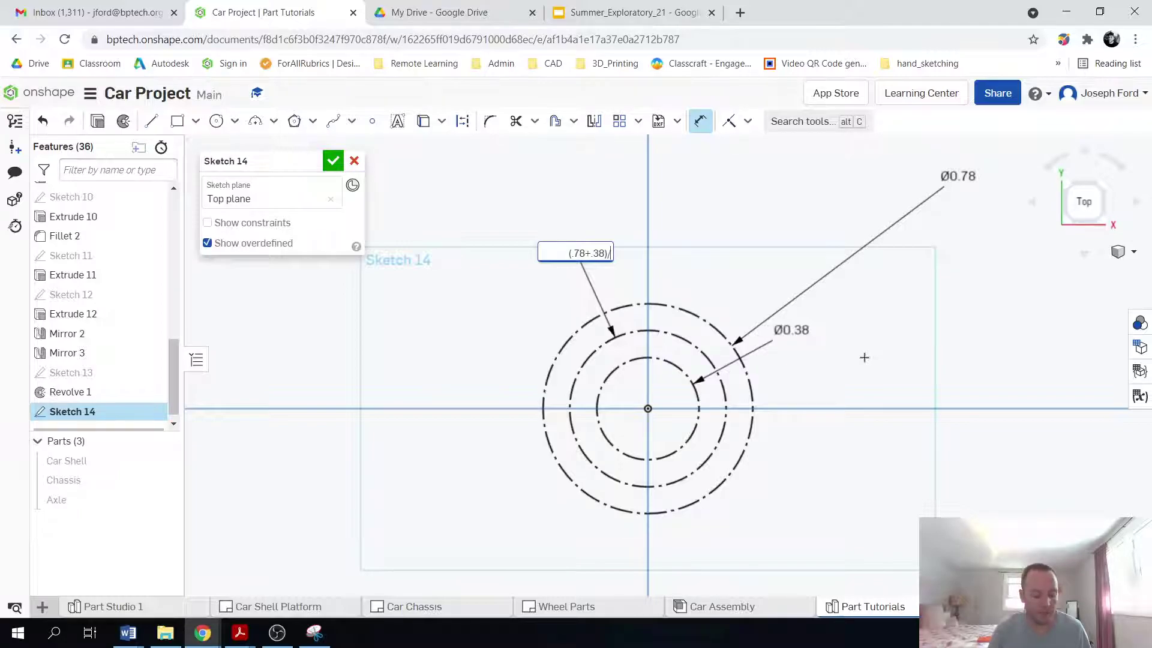
text(2)
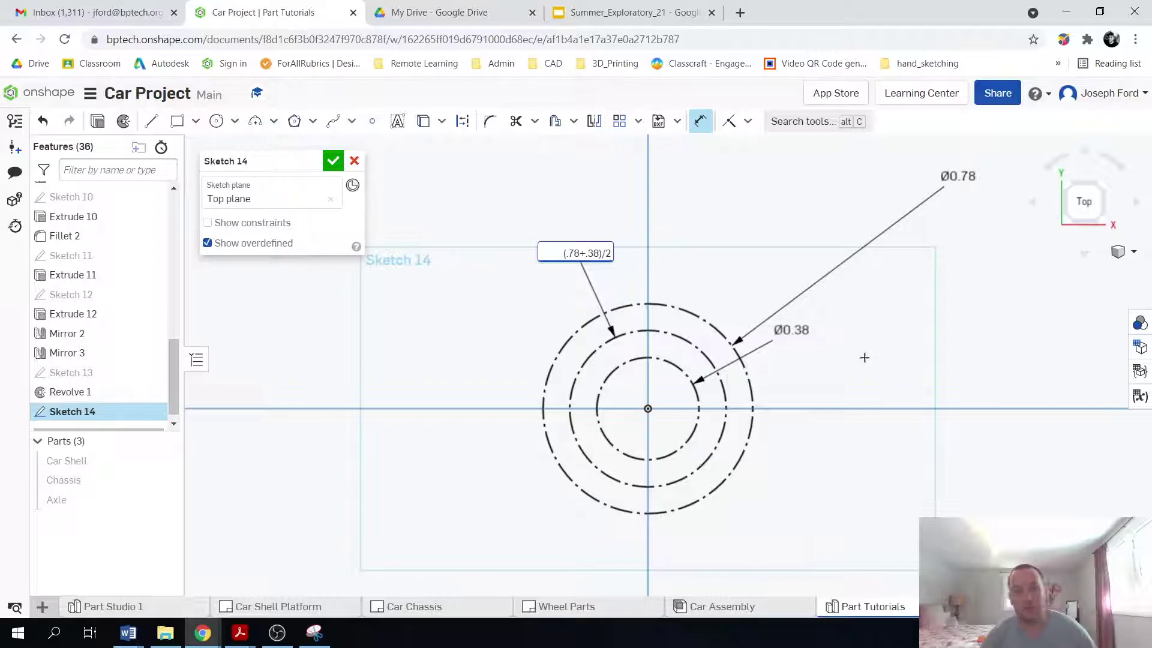
key(Return)
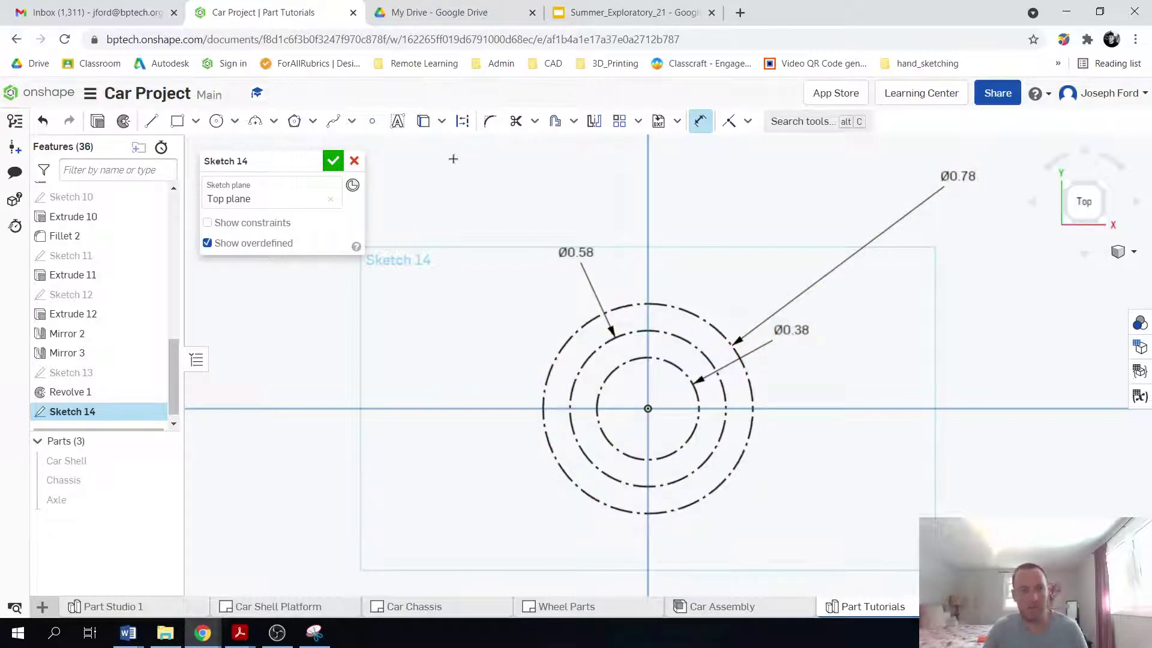
- Turn off Construction and delete the outer Ø0.78 and inner Ø0.38 circles
click(700, 123)
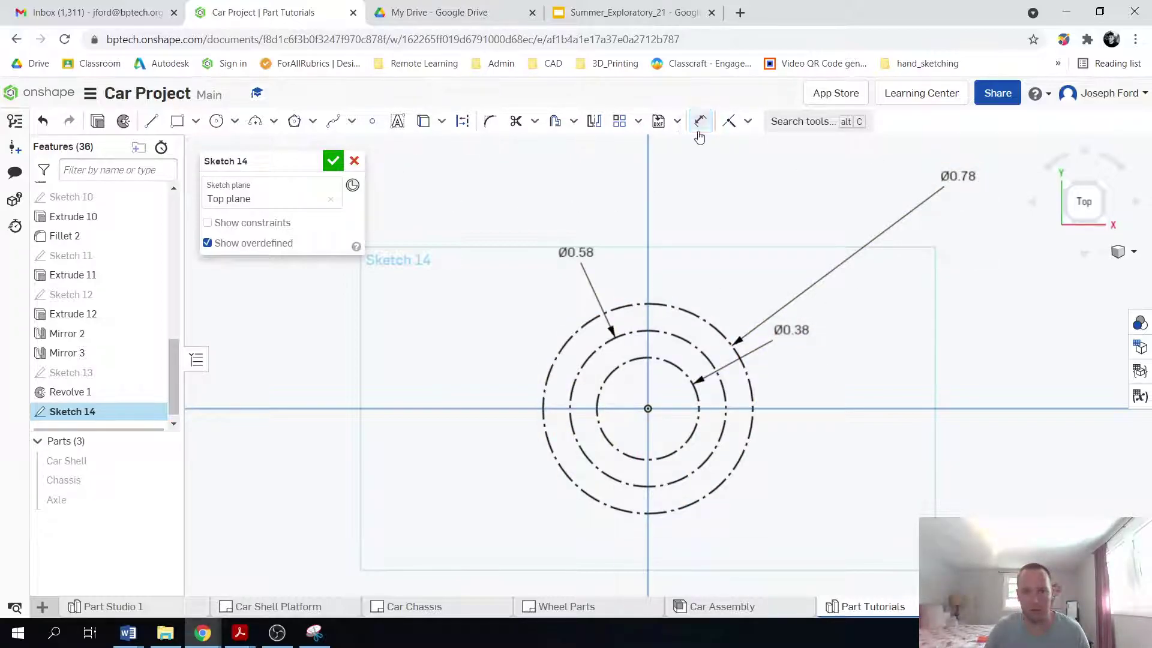
key(d)
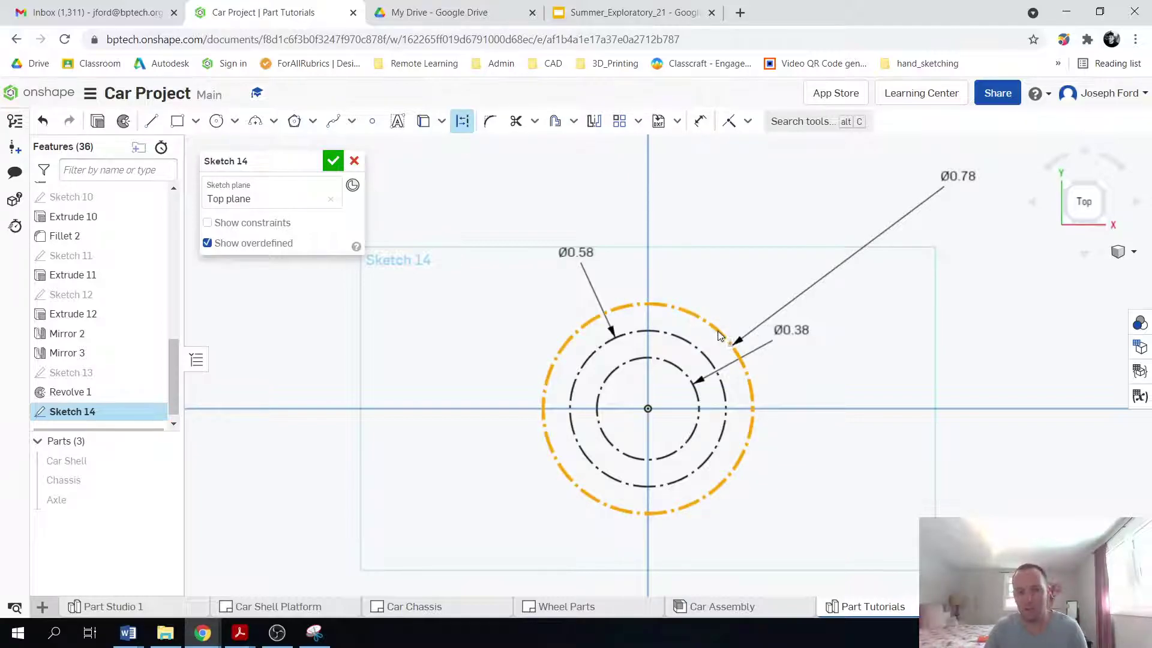
key(Escape)
click(699, 318)
key(Delete)
click(684, 376)
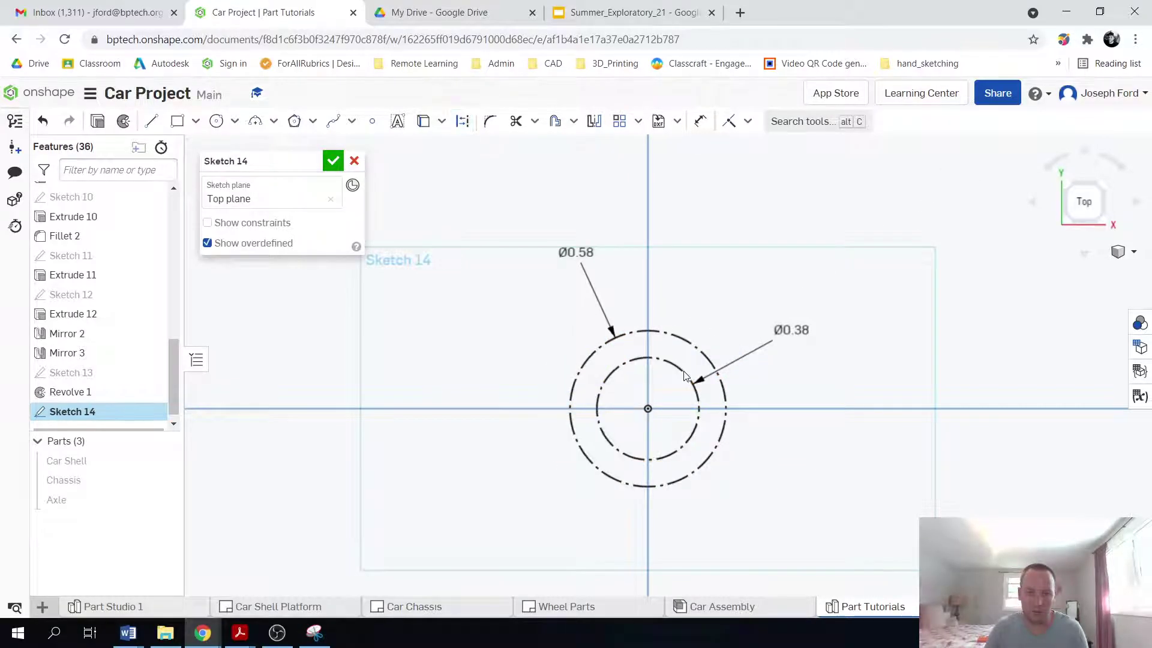
key(Delete)
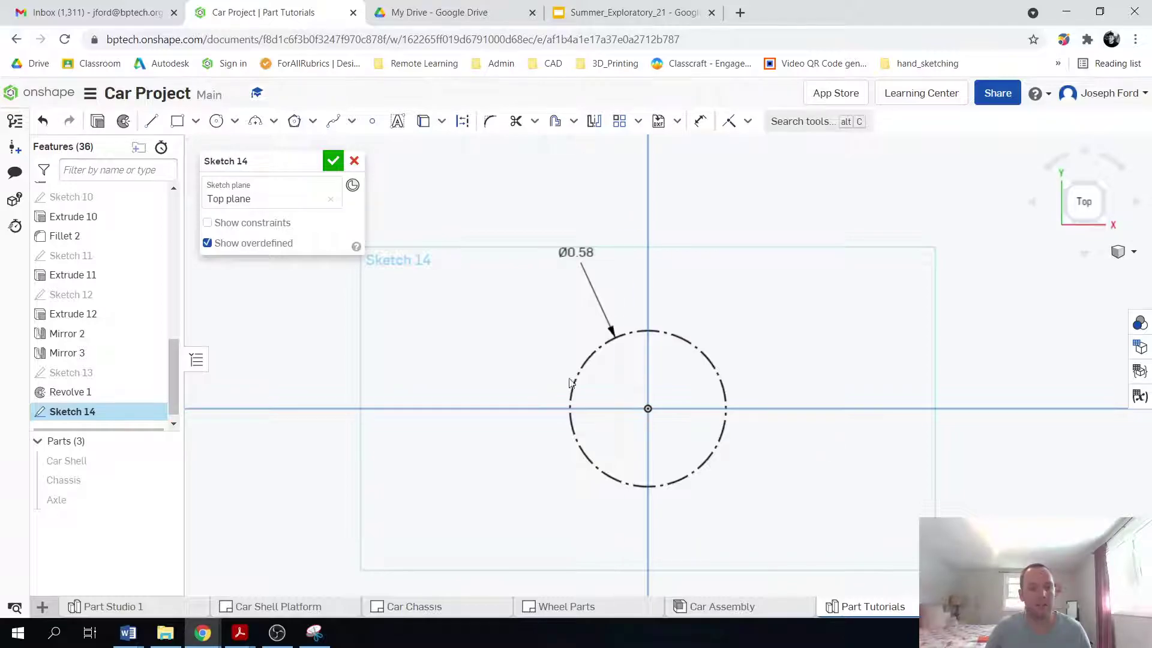
- Finish Sketch 14 and orbit to view it on the Top plane from an angle
click(333, 161)
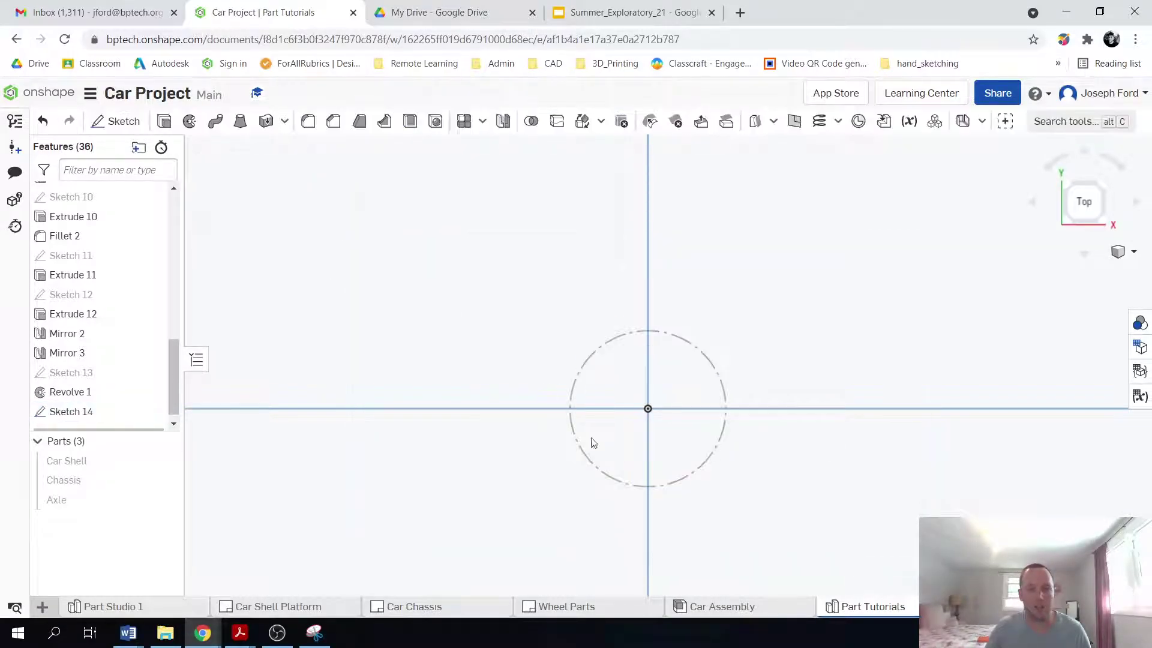
scroll(597, 468, down, 5)
scroll(634, 467, up, 4)
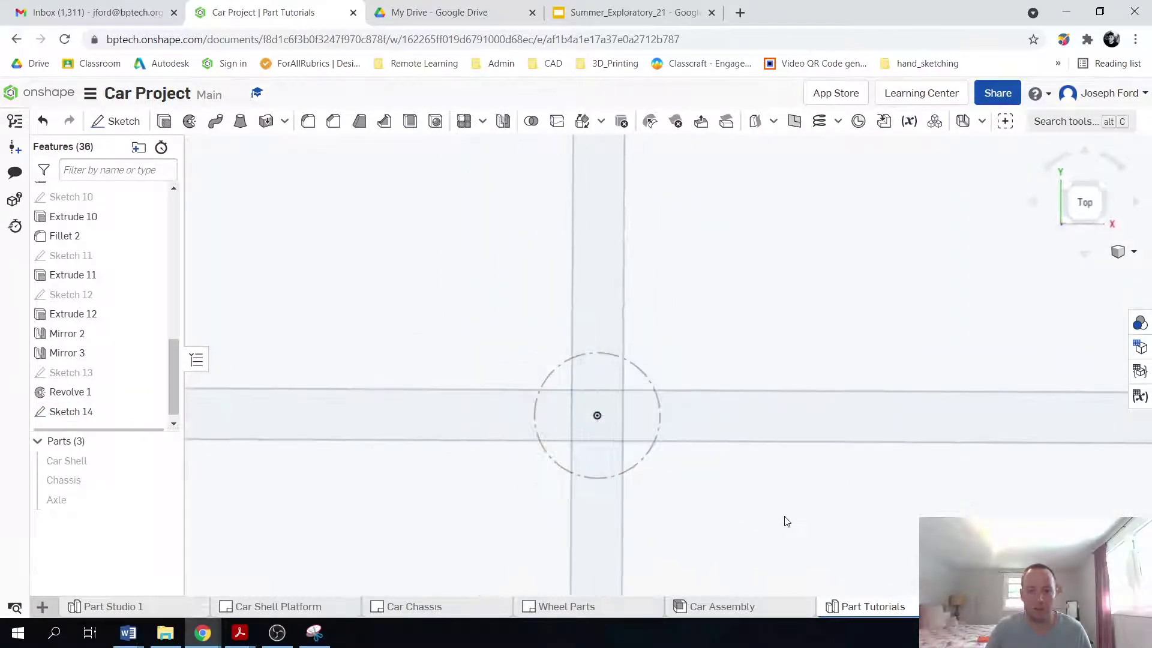
scroll(749, 528, down, 4)
scroll(731, 535, up, 2)
click(1085, 202)
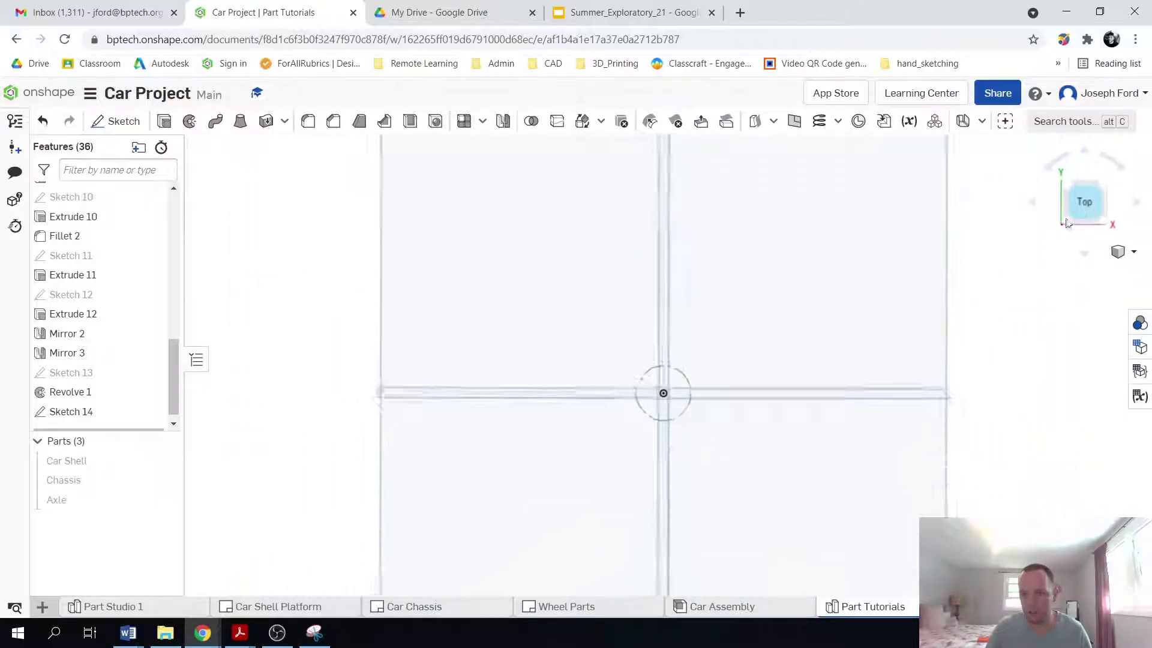
scroll(727, 440, down, 4)
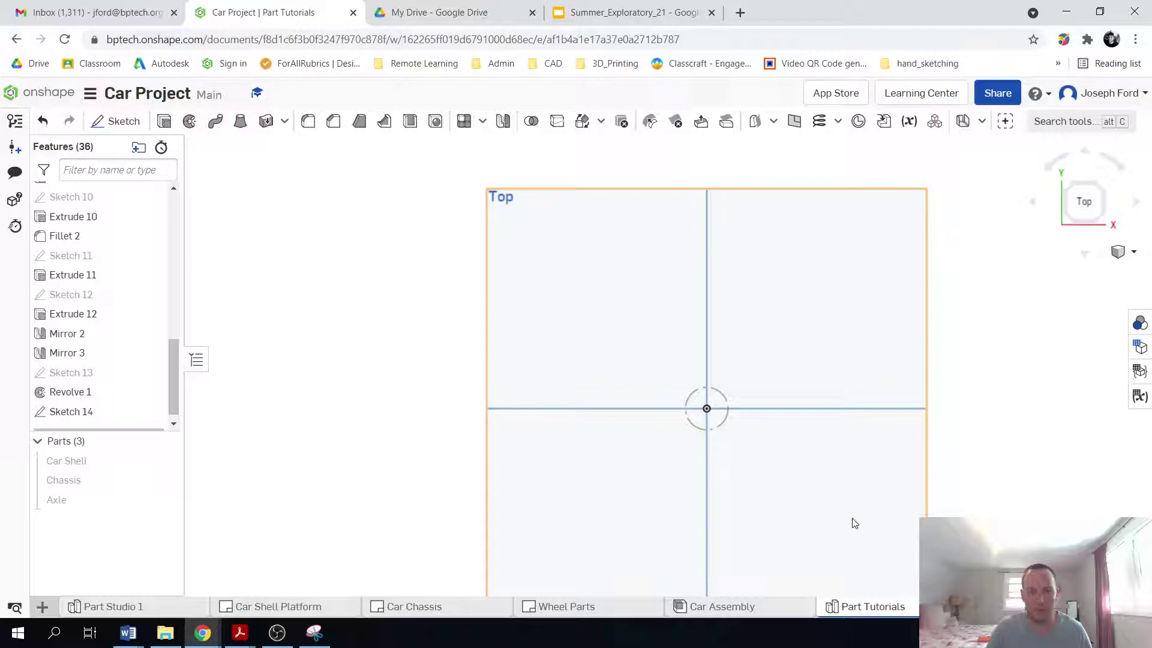
right_drag(854, 523, 823, 529)
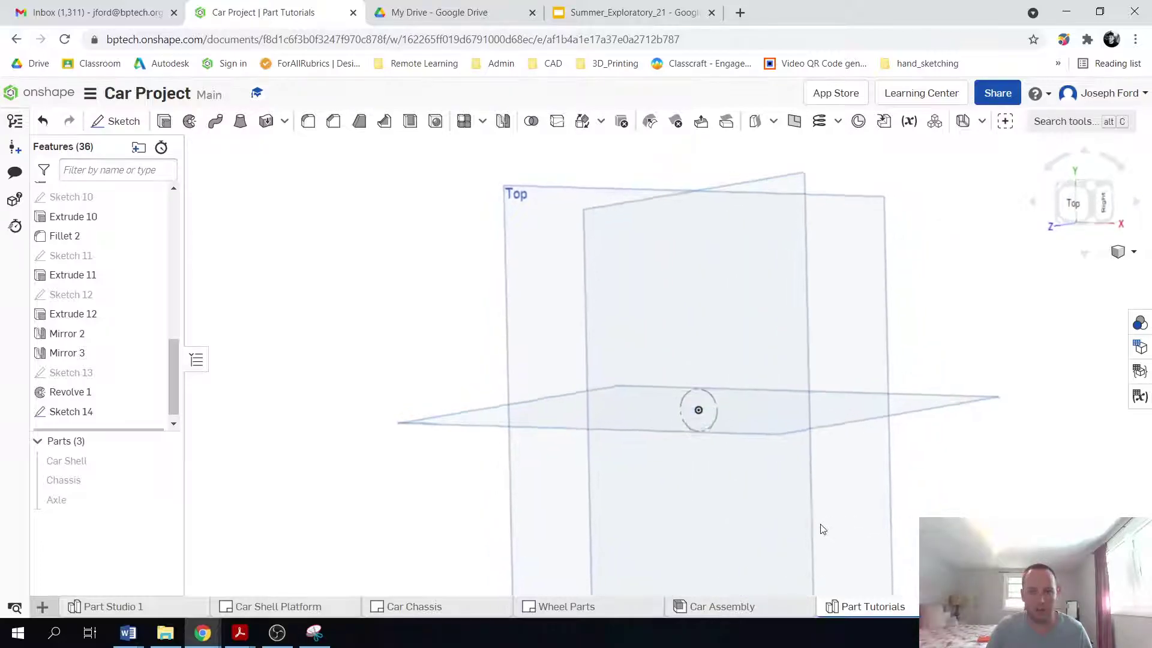
scroll(779, 540, down, 5)
scroll(756, 561, up, 2)
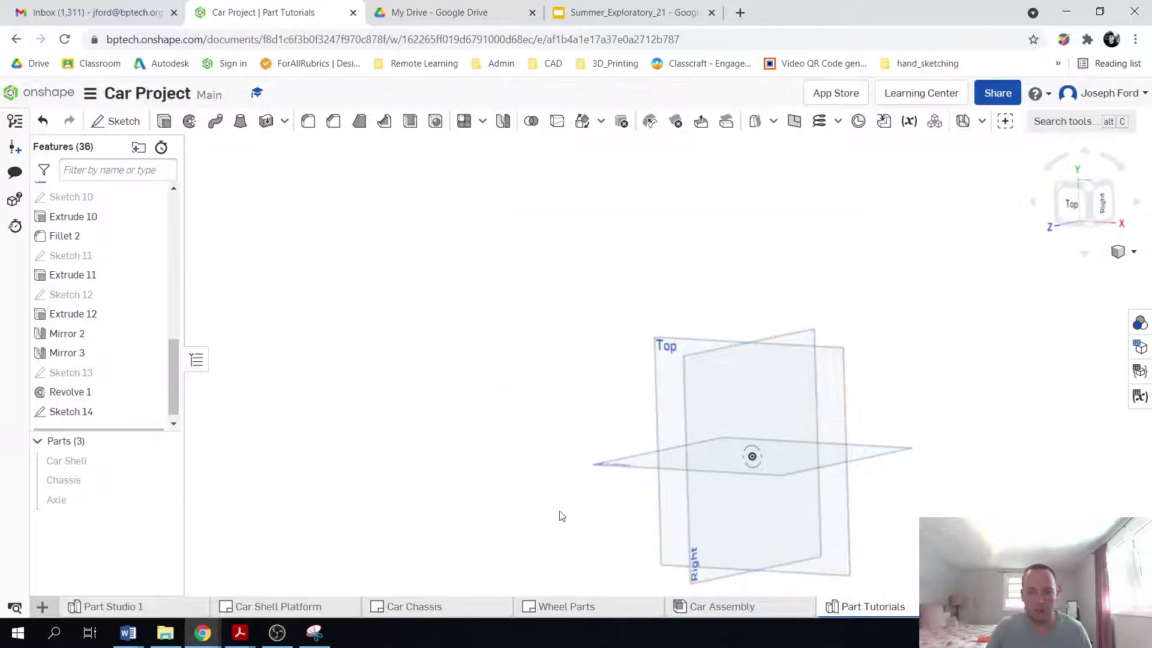
mouse_move(567, 523)
right_down()
mouse_move(607, 525)
mouse_move(548, 514)
mouse_move(558, 526)
right_up()
scroll(719, 430, up, 2)
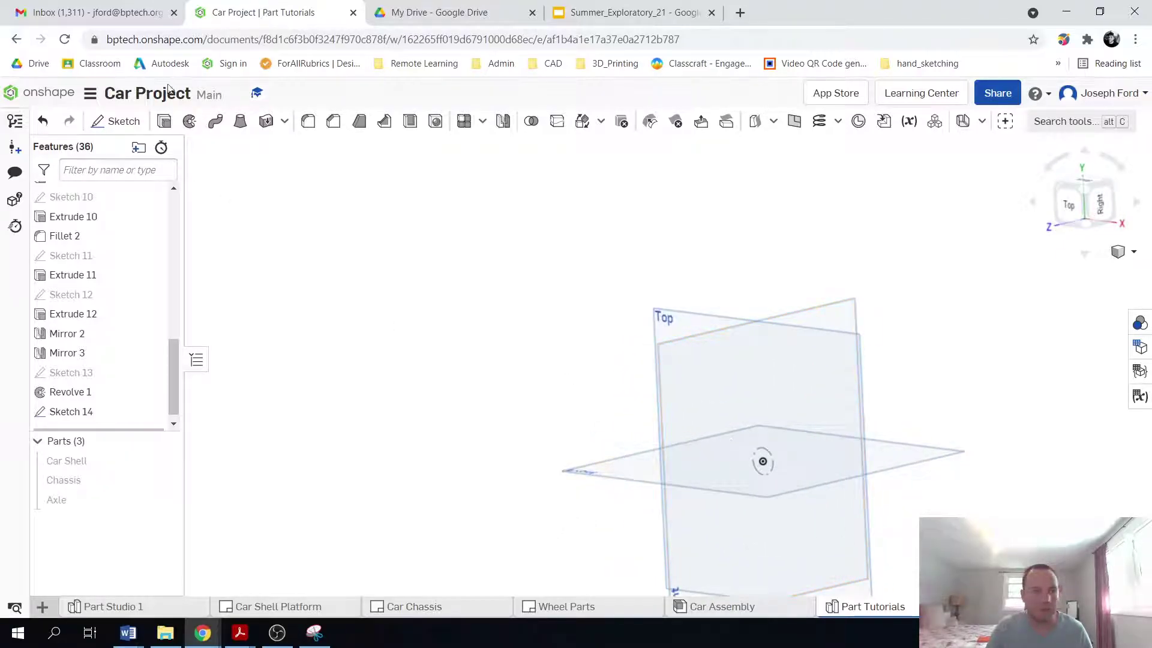
- Start Sketch 15 on the Right plane, viewed face-on
click(120, 122)
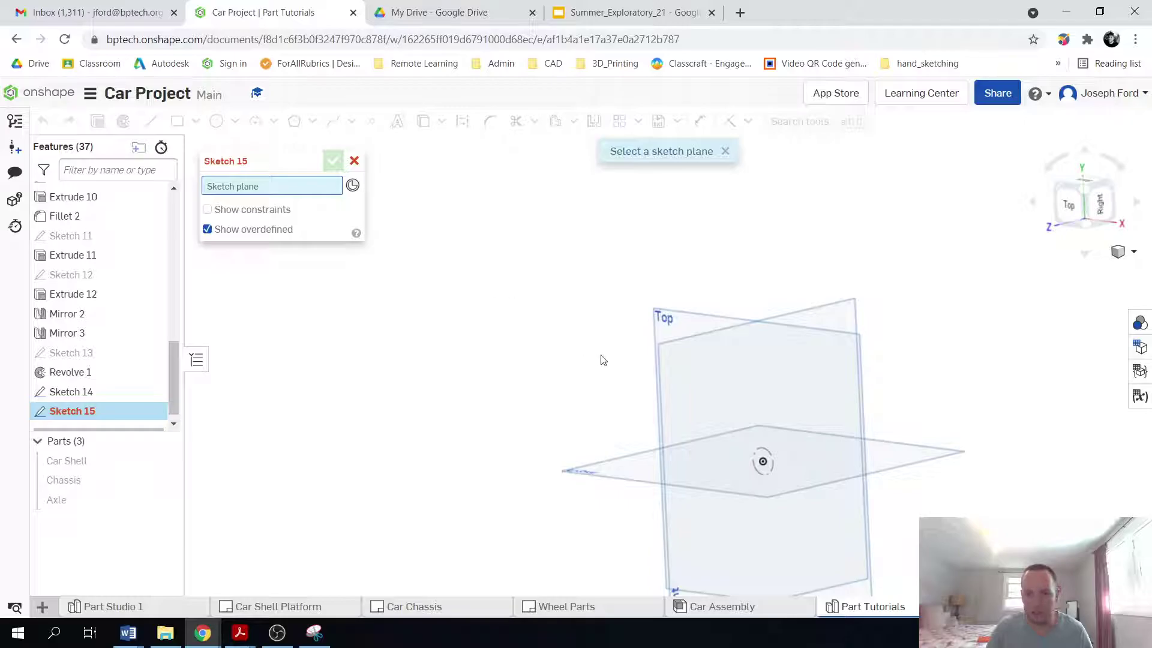
click(669, 367)
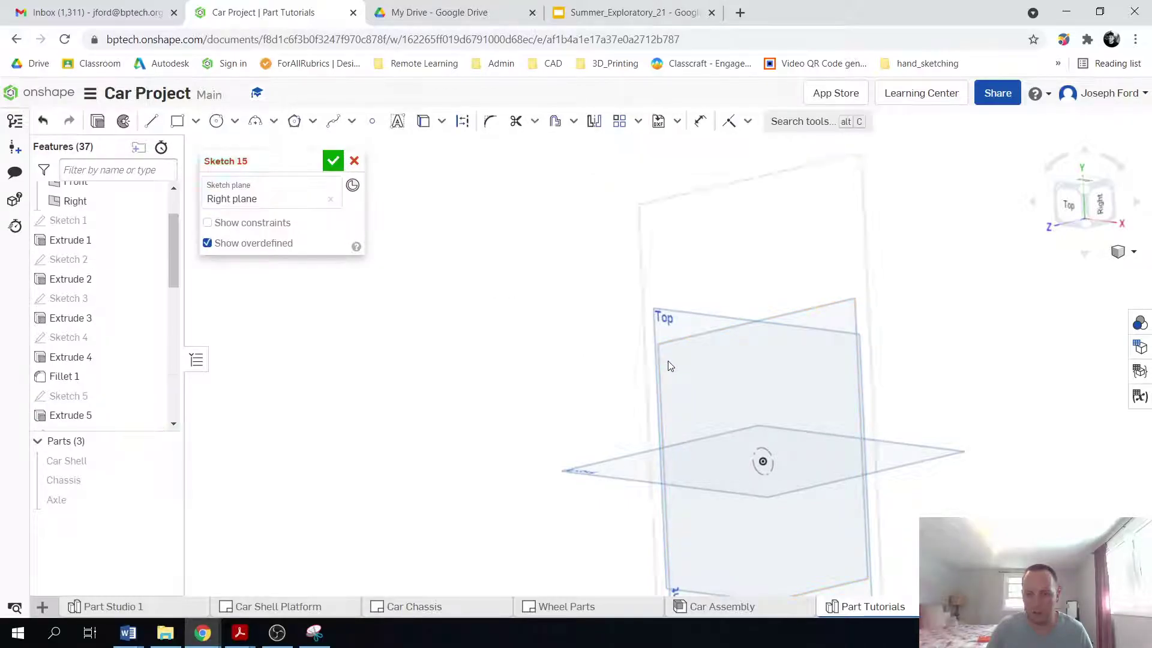
key(n)
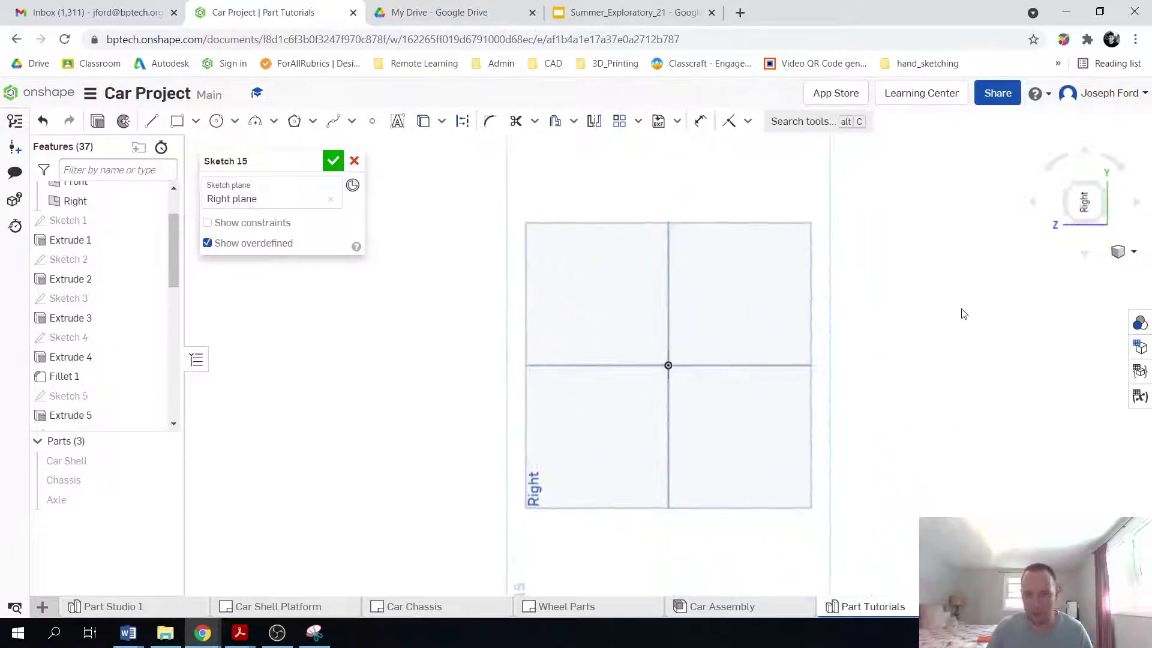
scroll(667, 343, up, 3)
scroll(659, 451, up, 1)
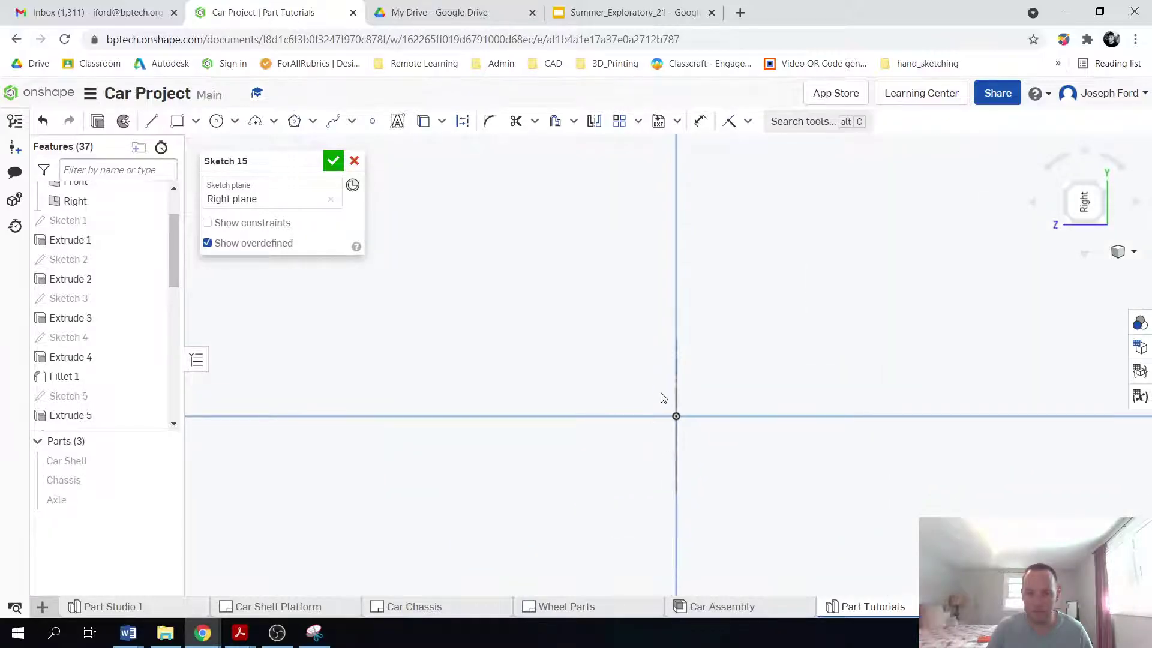
right_drag(606, 384, 608, 386)
key(n)
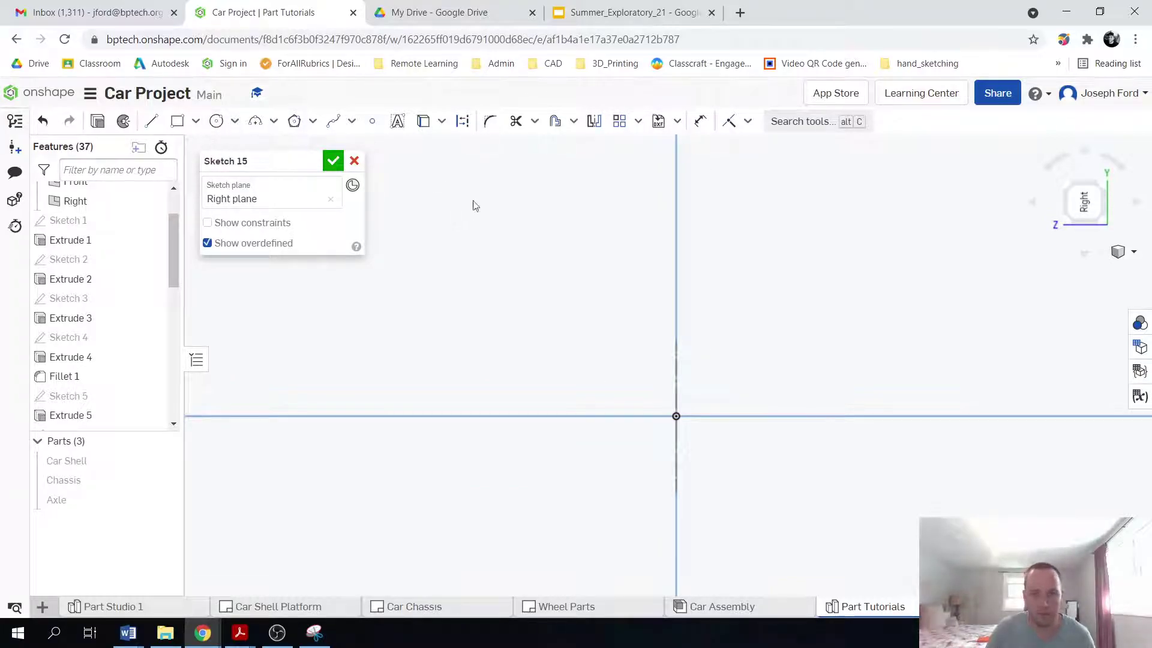
- Project the vertical edge into the sketch as a line through the origin and select it
key(u)
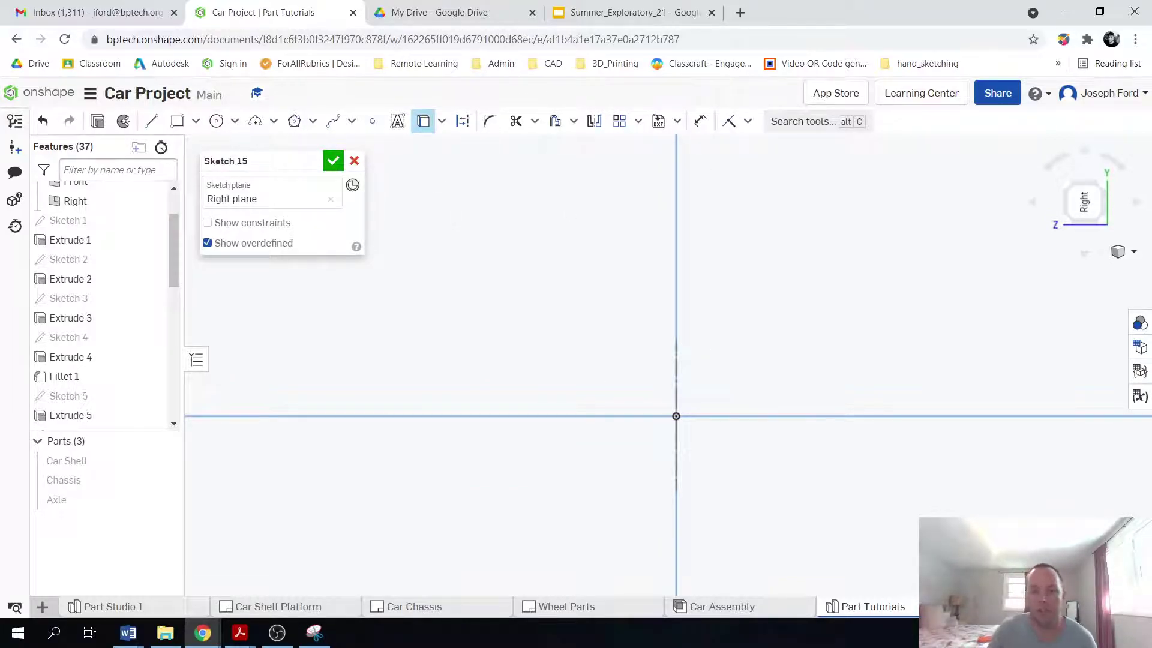
click(676, 357)
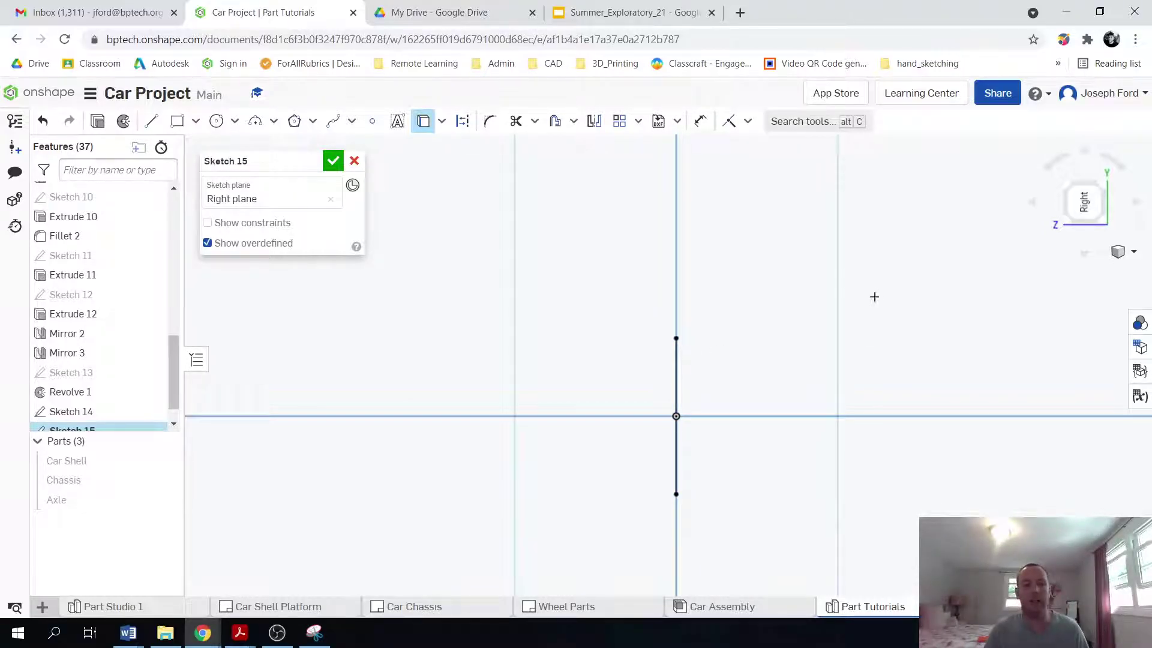
click(462, 121)
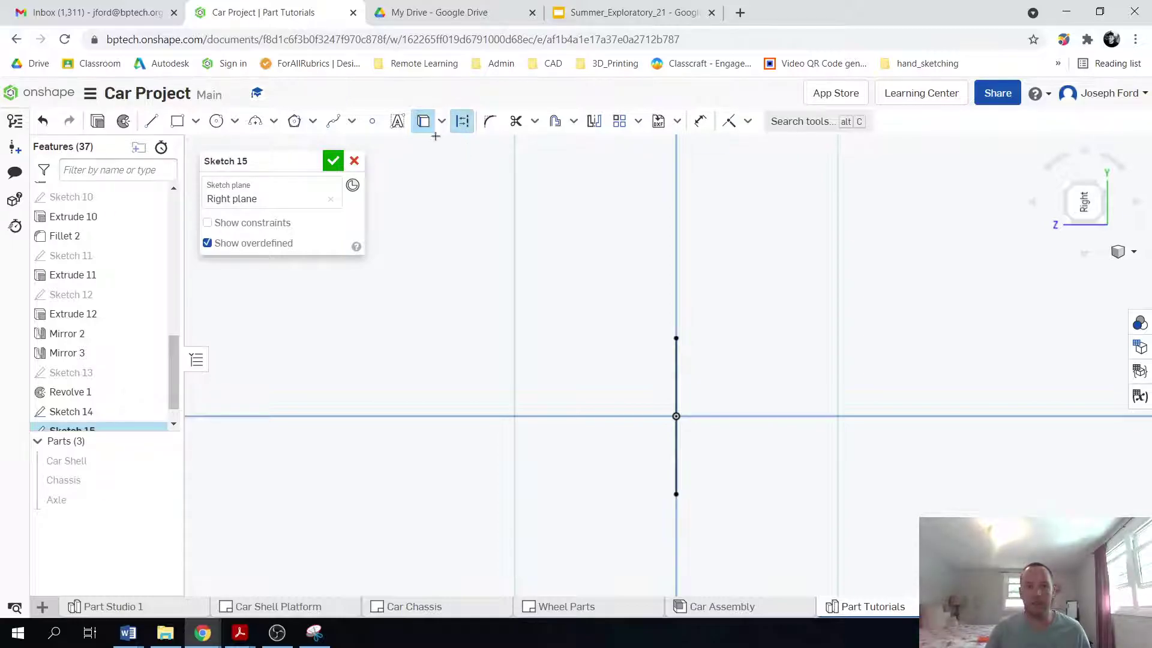
click(464, 123)
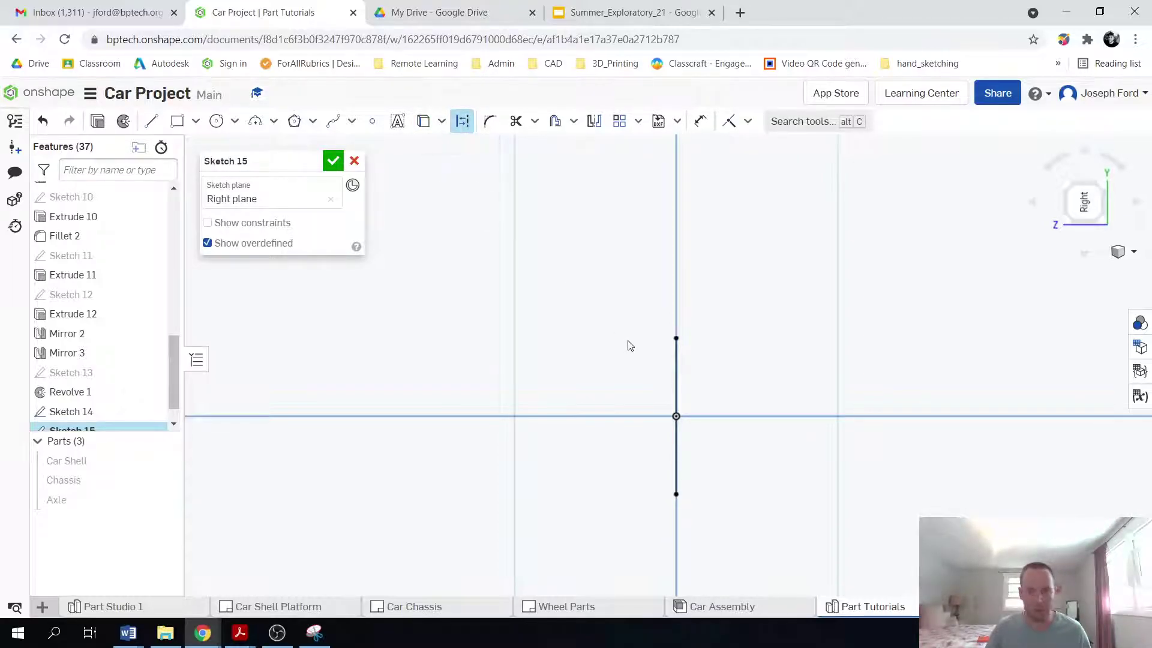
click(677, 384)
- Make the vertical line construction geometry and reorient the view to face the sketch
key(q)
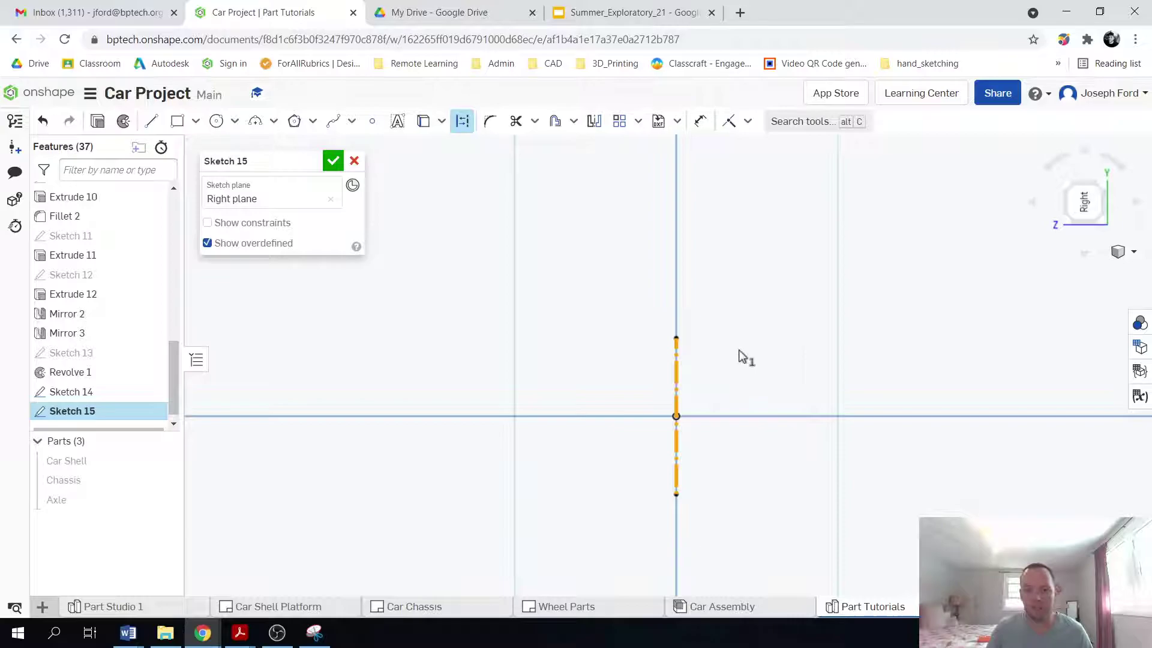
right_drag(747, 358, 748, 360)
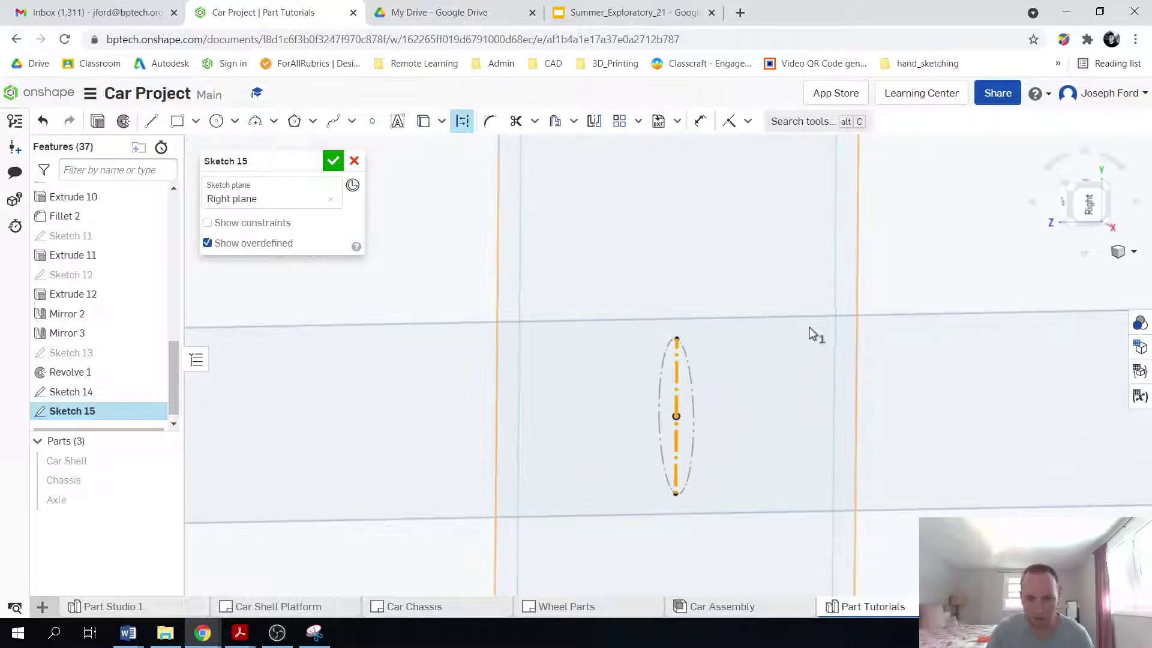
click(1089, 207)
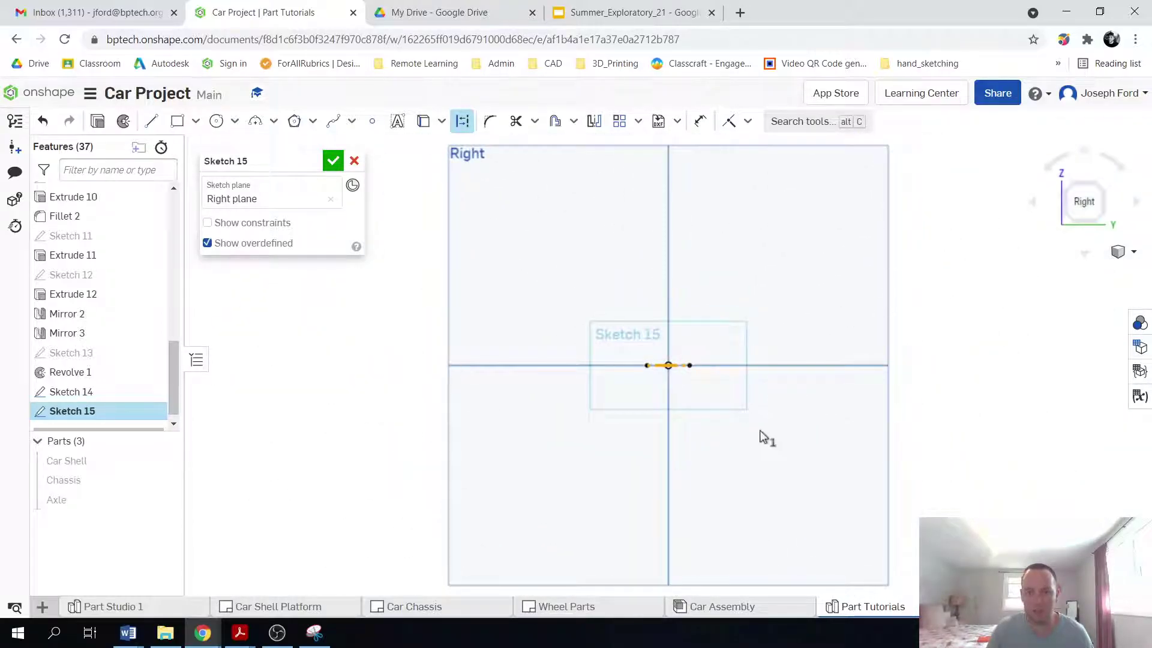
mouse_move(689, 322)
right_down()
mouse_move(736, 344)
mouse_move(735, 331)
right_up()
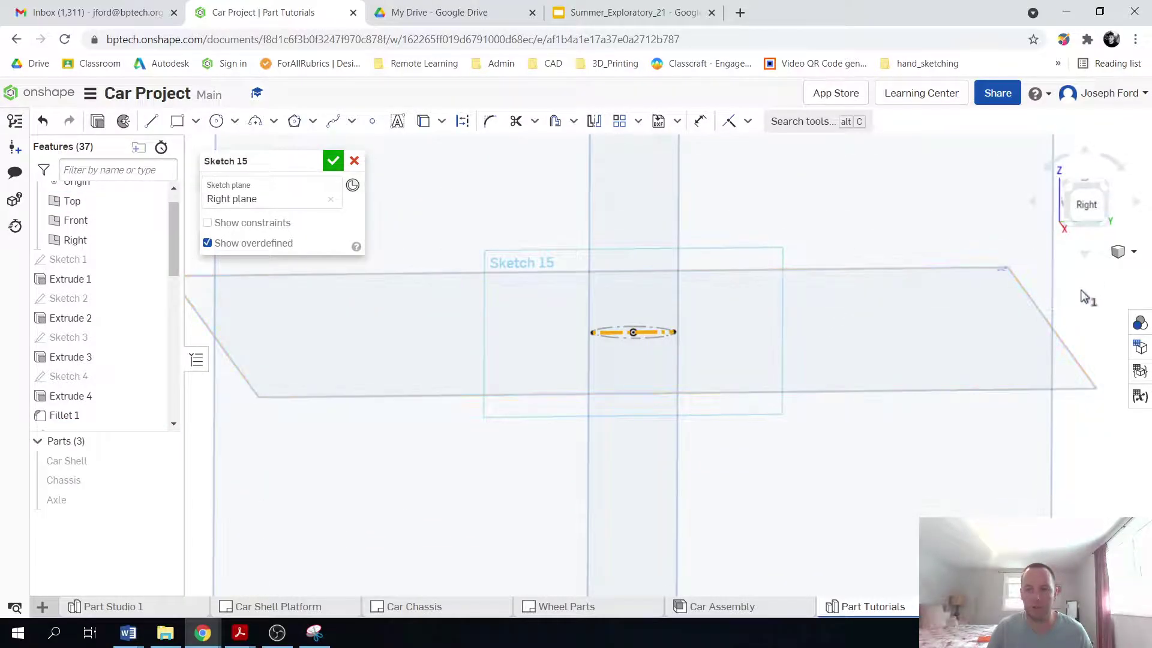
right_drag(1072, 313, 705, 339)
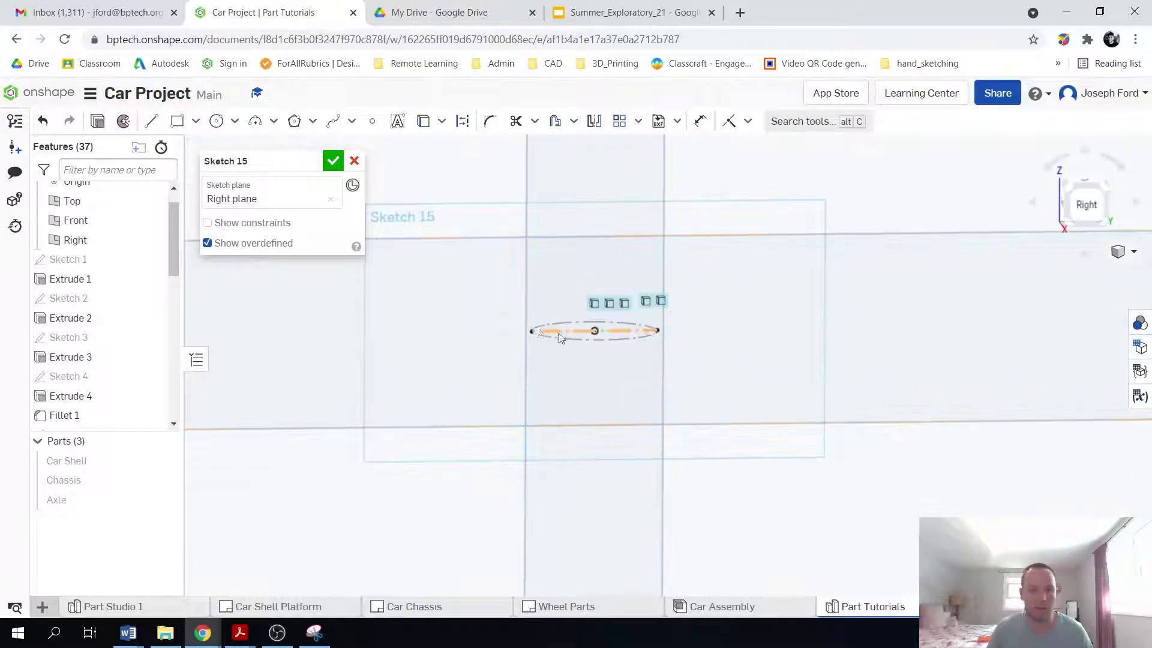
- Draw a Ø0.2 center-point circle at the construction line's end, then view the Wheel Parts drawing
click(216, 123)
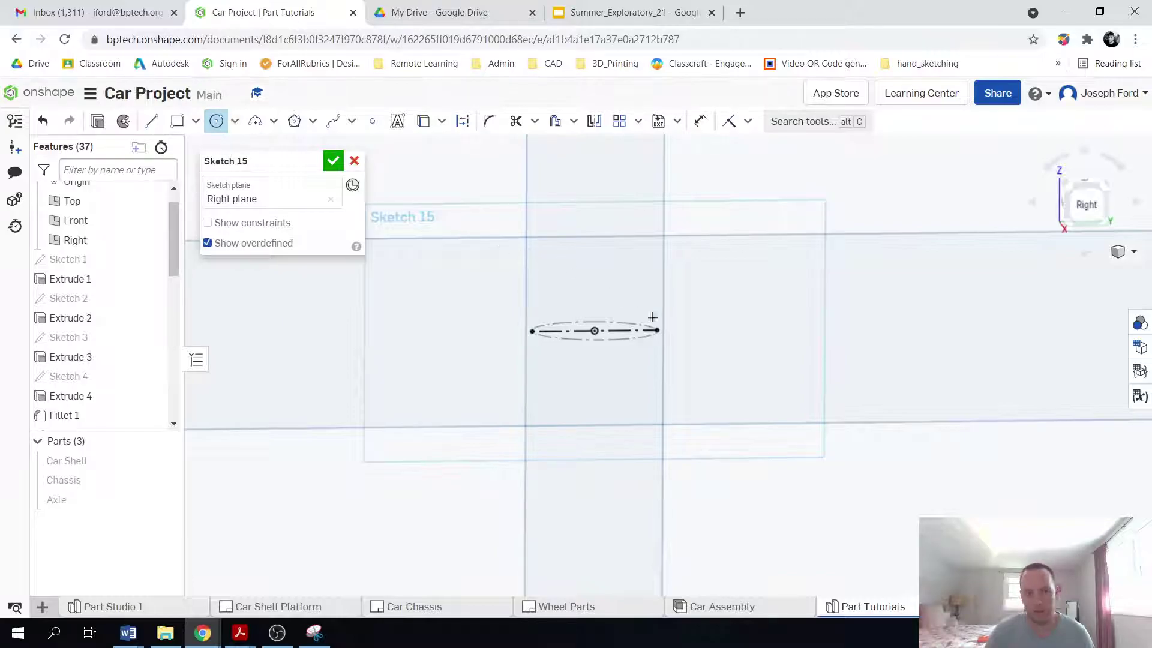
scroll(661, 333, up, 3)
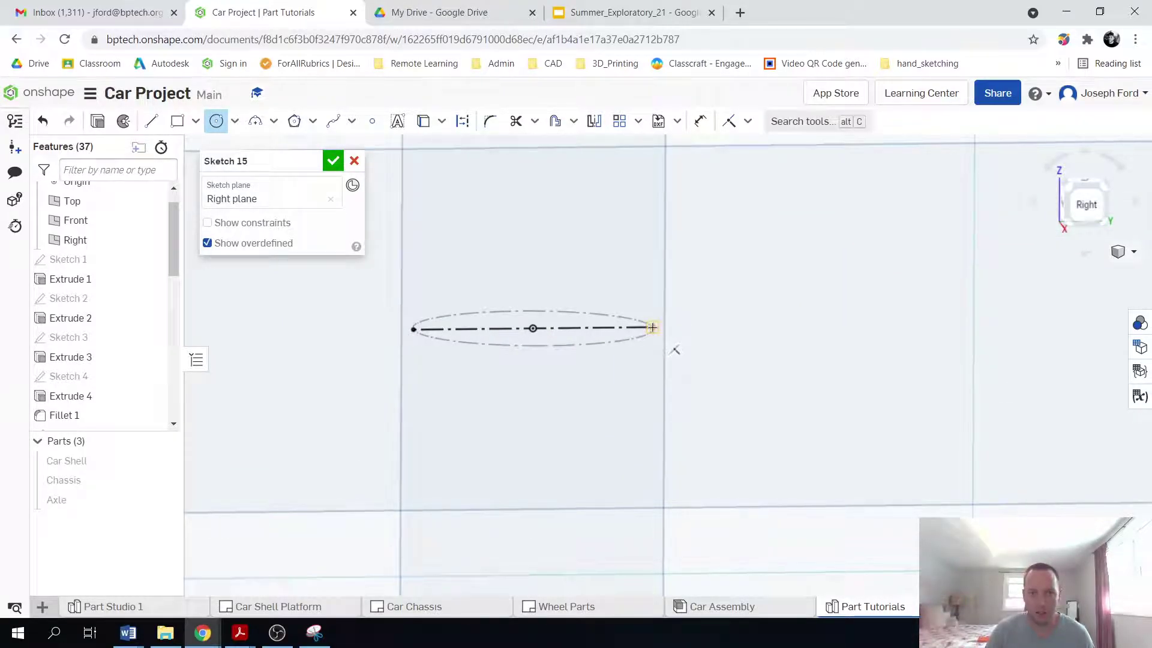
click(652, 326)
click(667, 352)
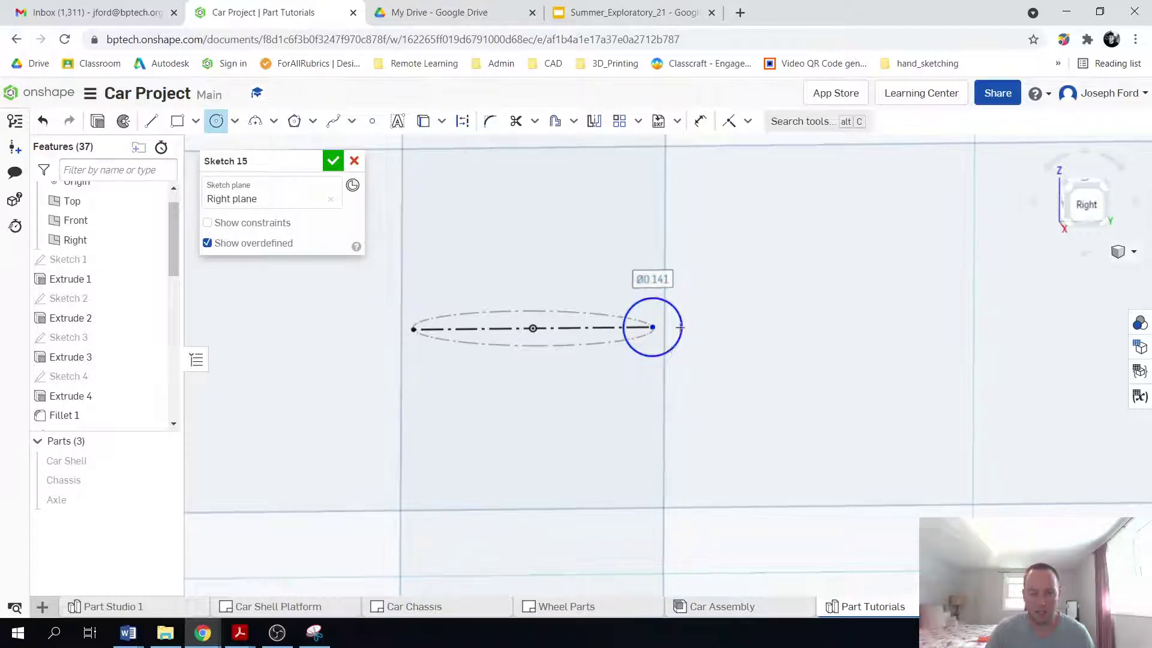
key(d)
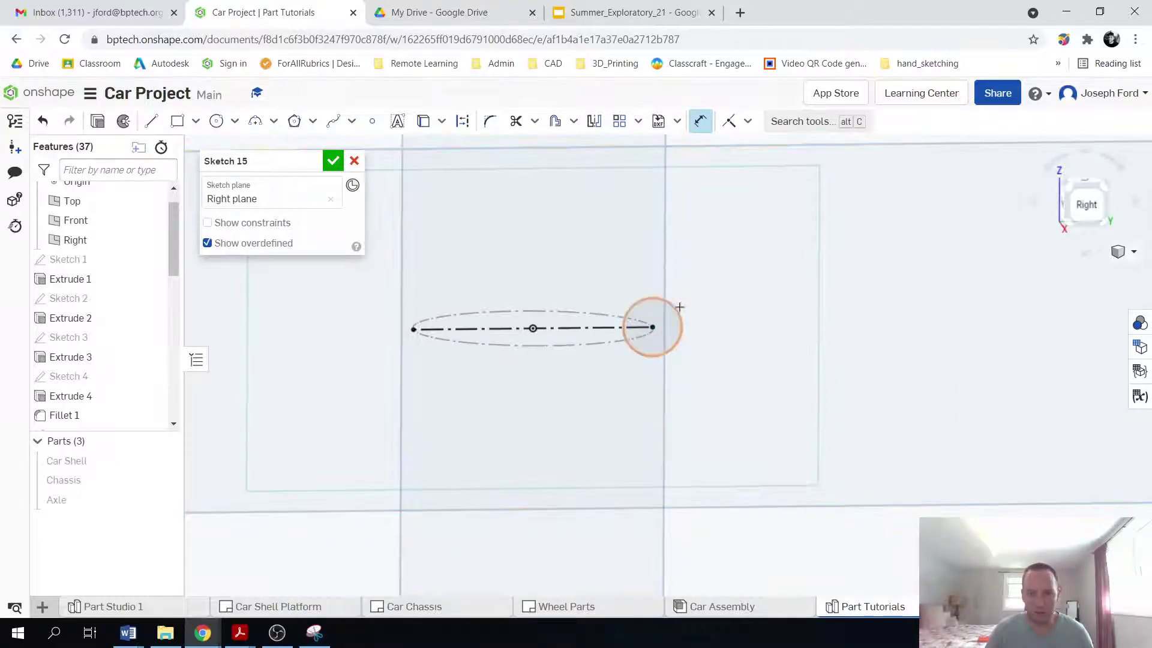
click(677, 313)
click(737, 304)
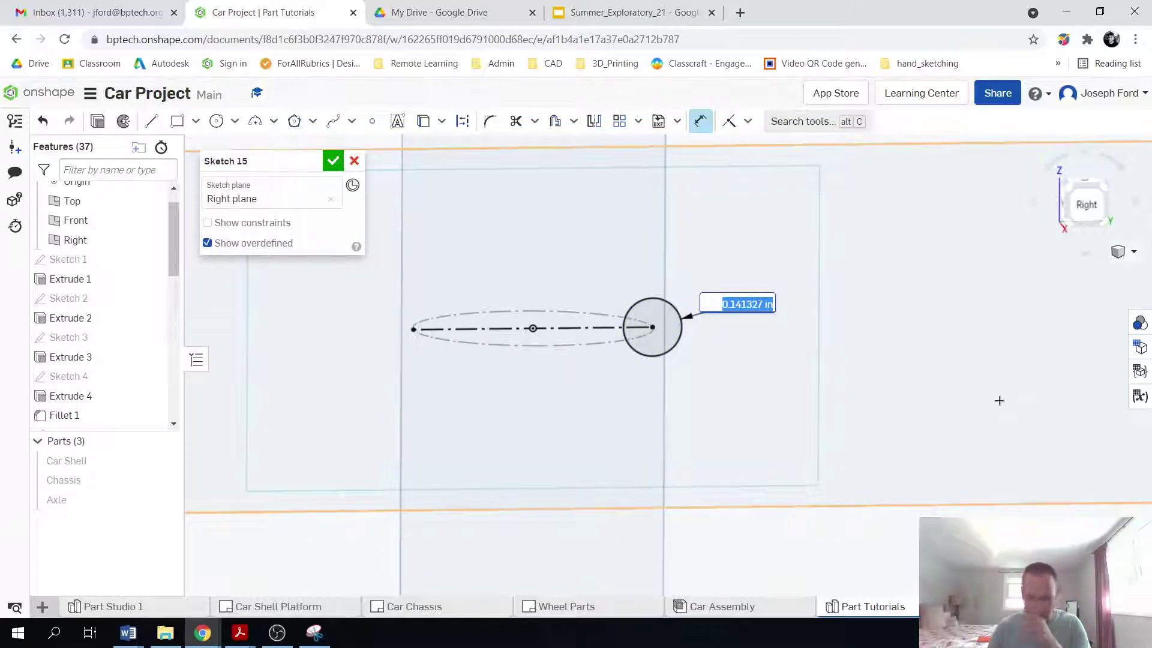
key(Return)
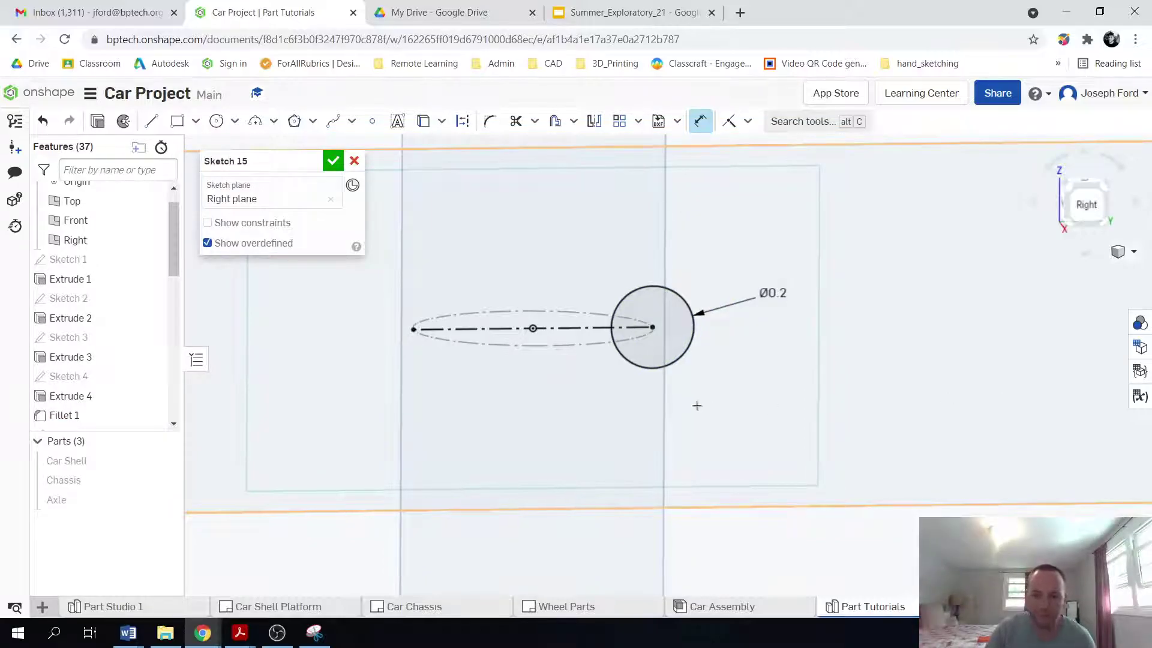
scroll(696, 406, down, 3)
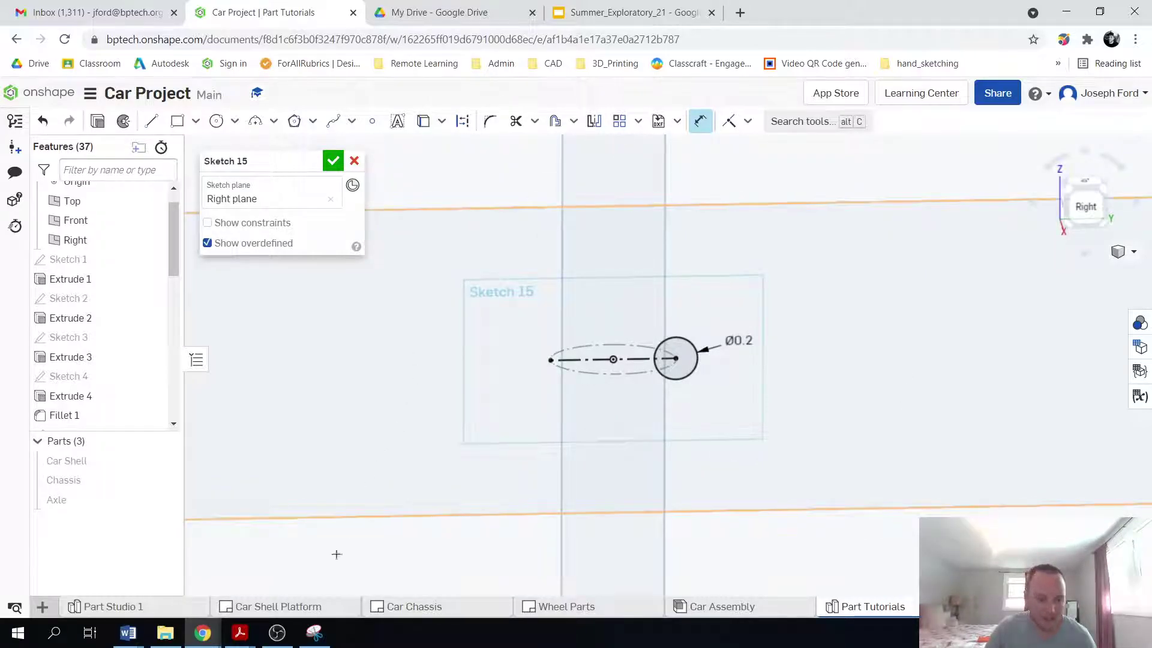
click(546, 607)
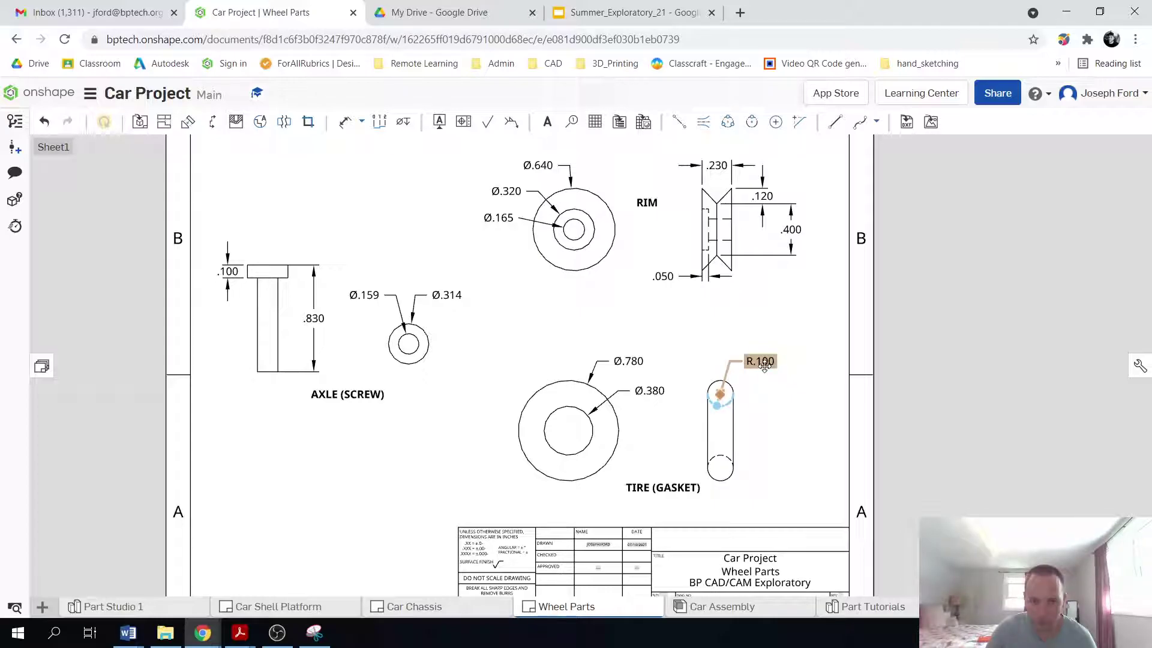
- Back in Part Tutorials, constrain the circle to the construction line and begin revolving Sketch 15
click(859, 610)
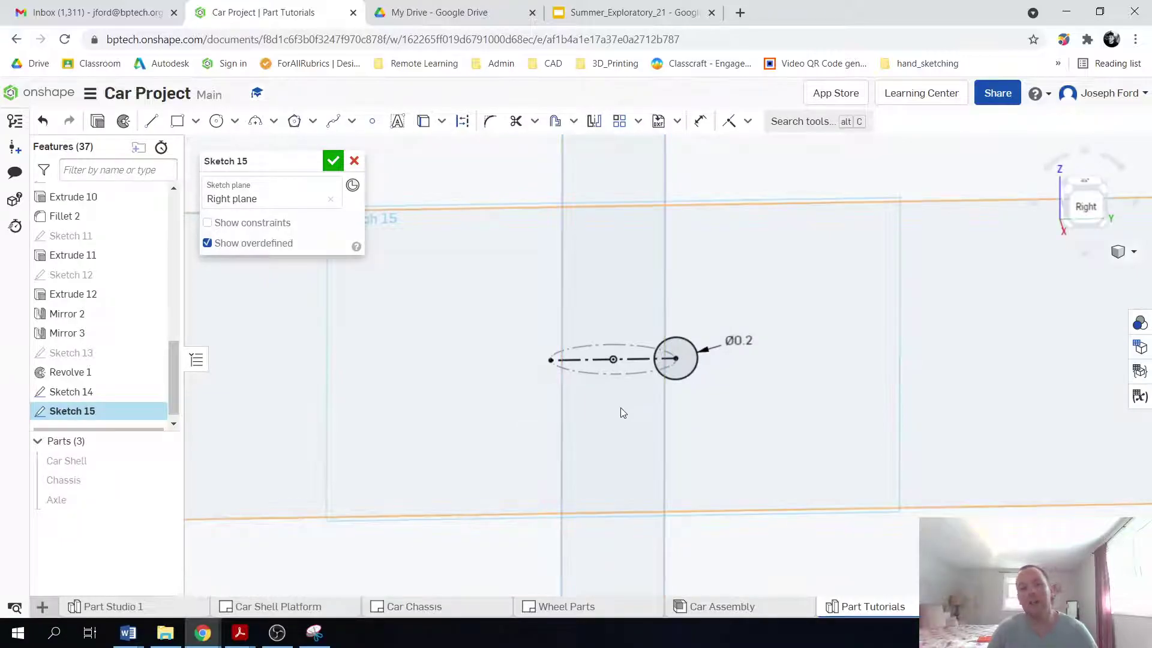
click(683, 351)
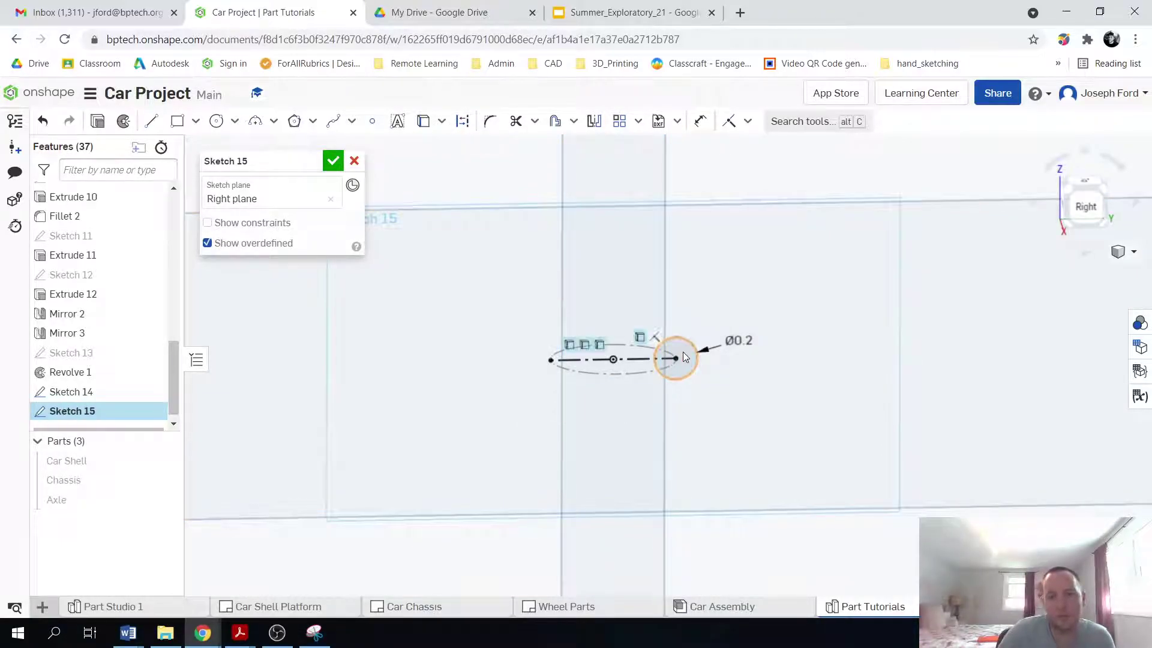
click(636, 359)
click(638, 337)
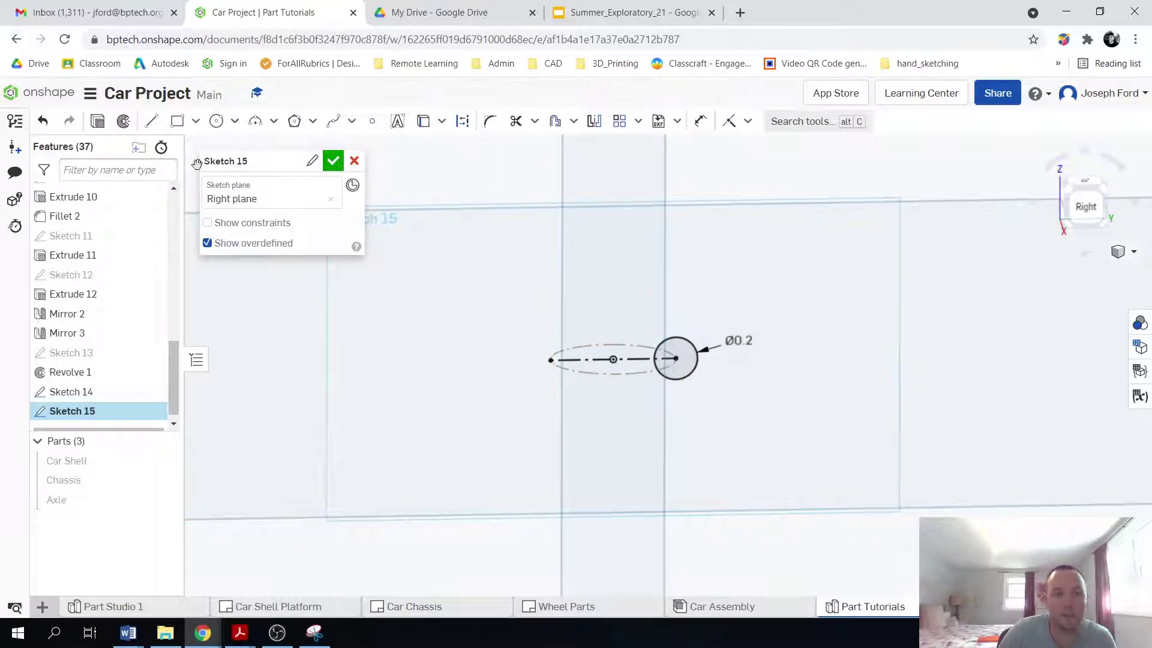
click(123, 123)
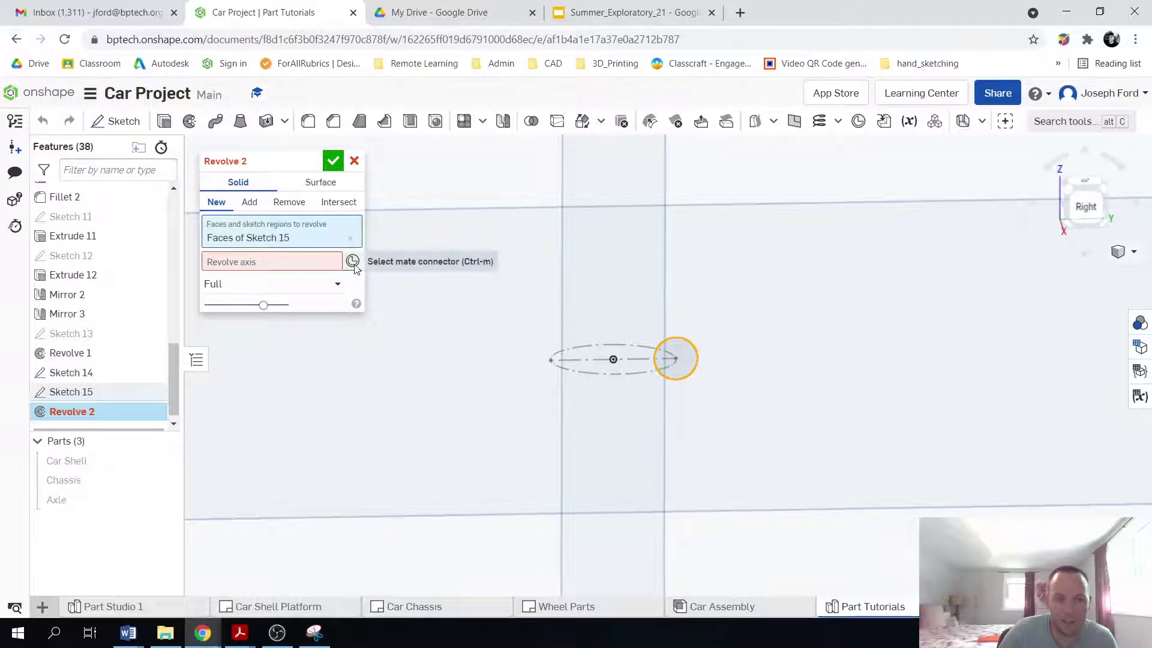
- Revolve the Sketch 15 circle a full turn about the centre axis, creating the tire as Part 4
click(354, 263)
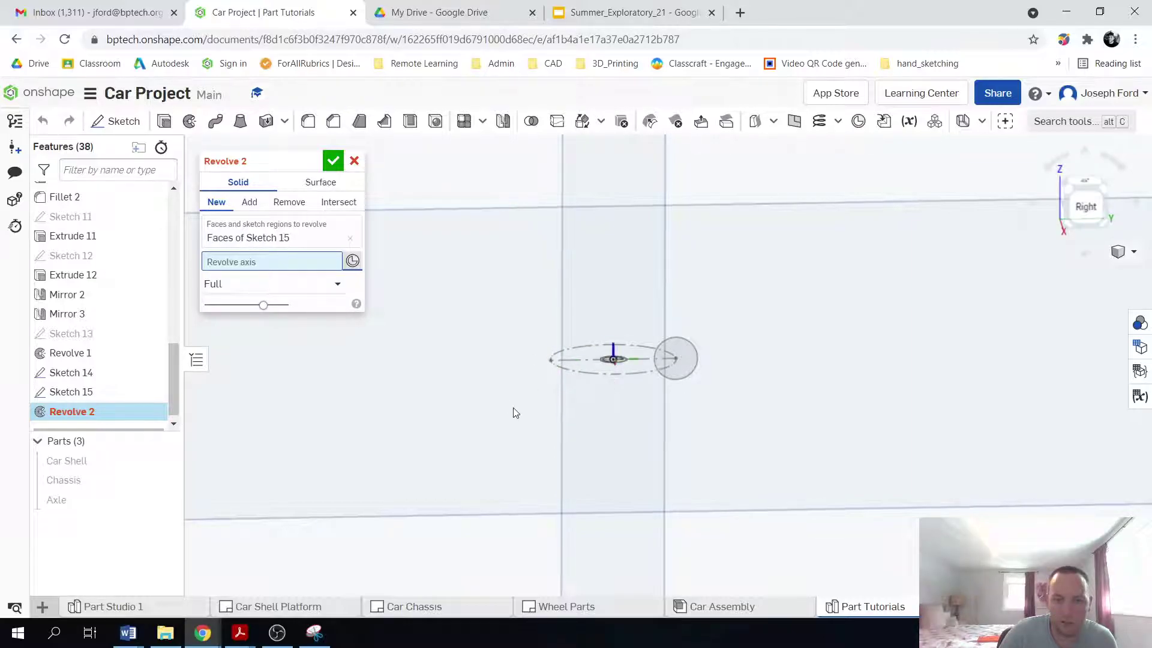
right_drag(511, 411, 567, 419)
click(614, 390)
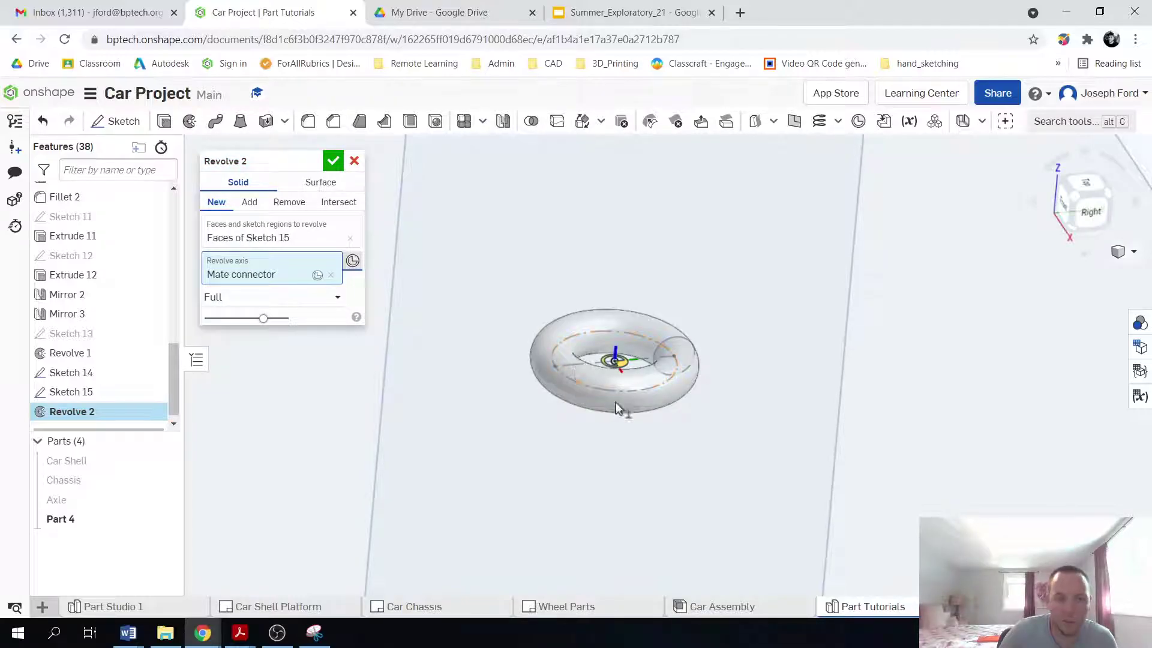
click(333, 161)
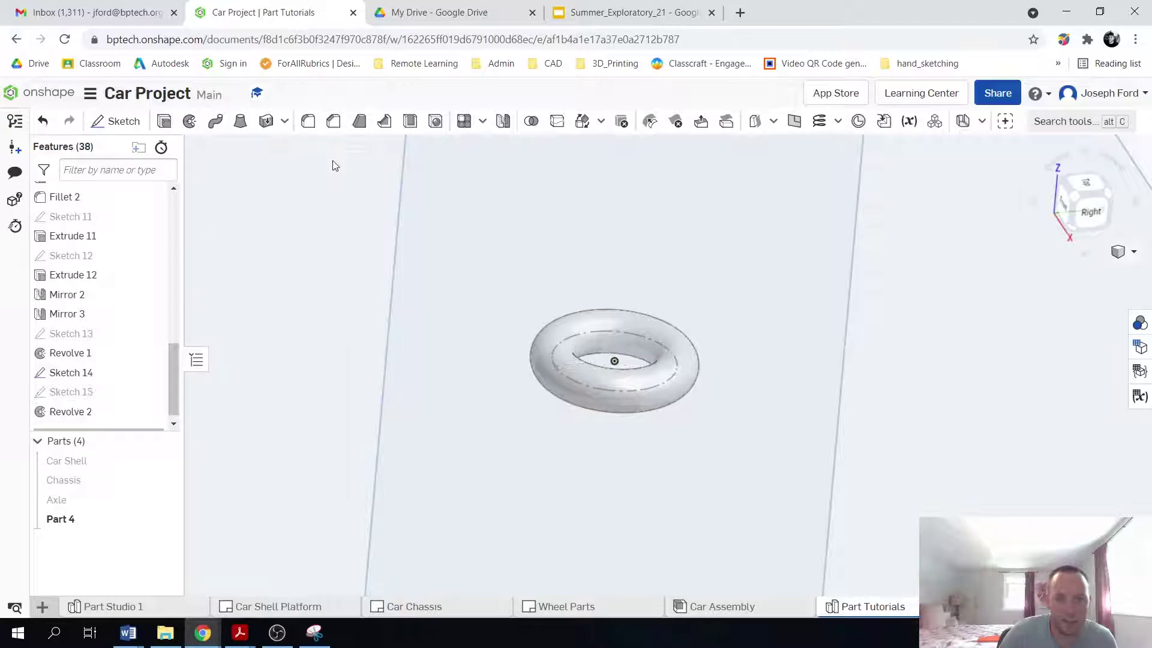
scroll(414, 426, down, 5)
scroll(411, 428, up, 3)
right_drag(412, 428, 391, 461)
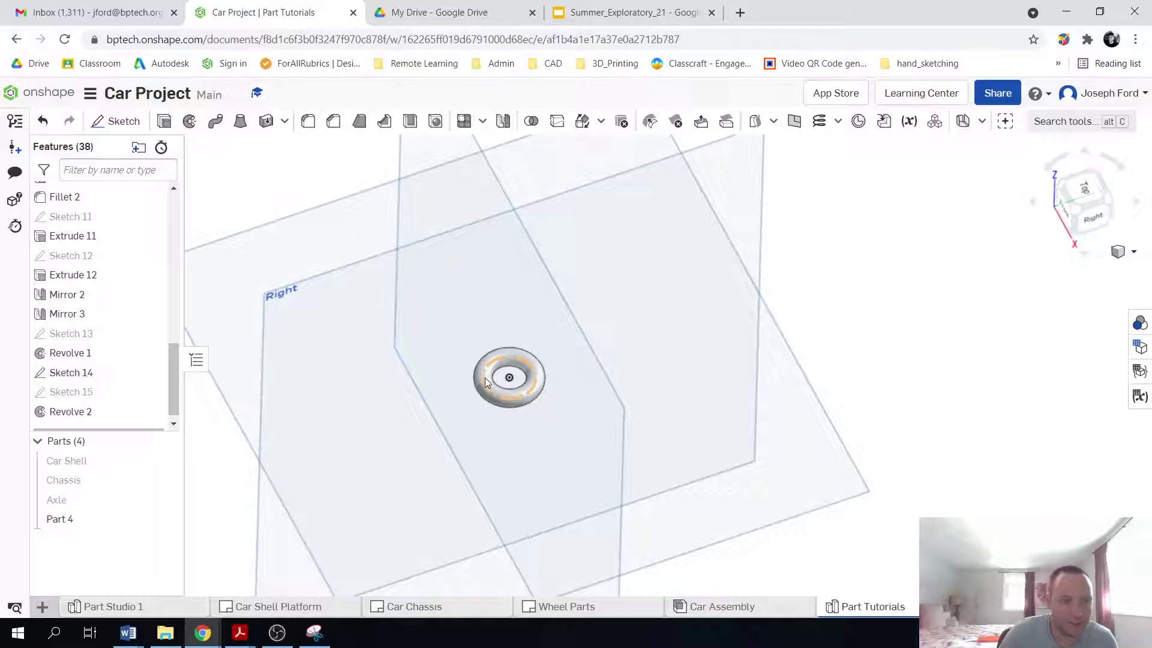
- Hide Sketch 14 and rename Part 4 to 'Tire'
click(153, 372)
mouse_move(406, 416)
right_down()
mouse_move(434, 476)
mouse_move(443, 425)
mouse_move(445, 458)
mouse_move(408, 497)
mouse_move(363, 532)
mouse_move(293, 547)
right_up()
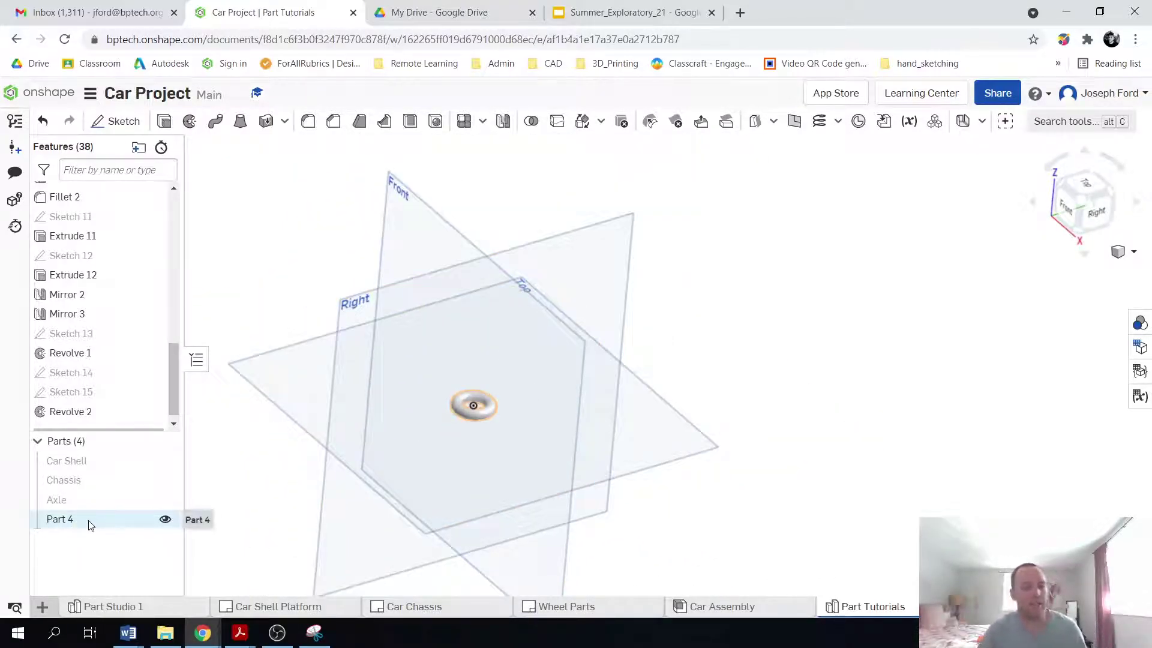
right_click(73, 525)
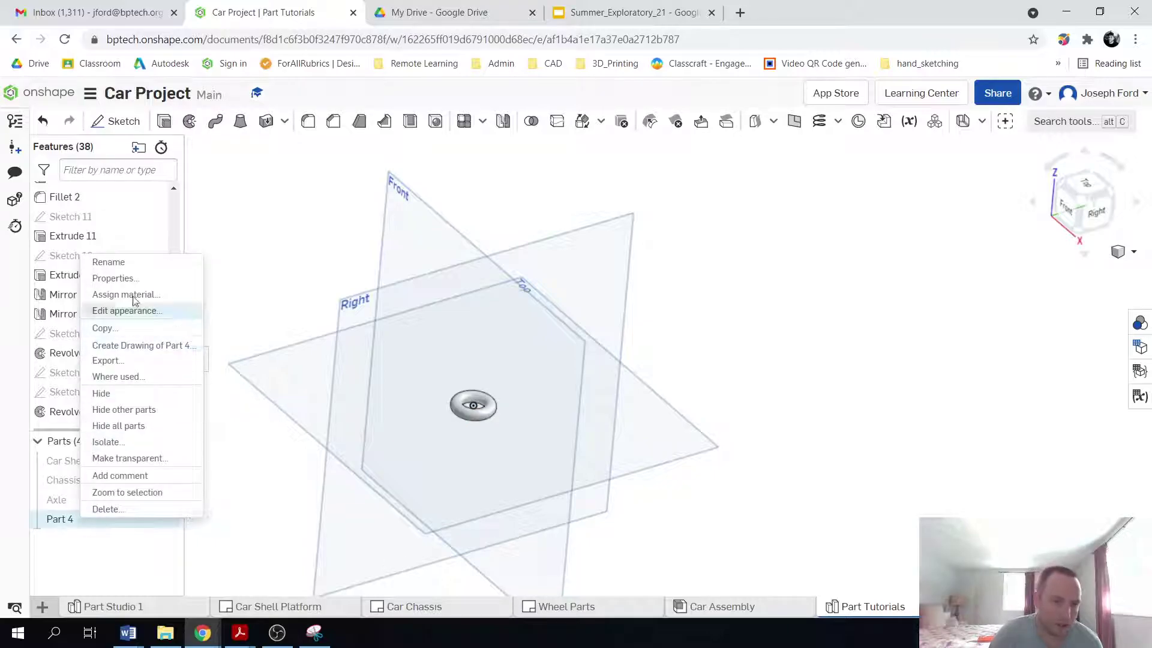
click(137, 264)
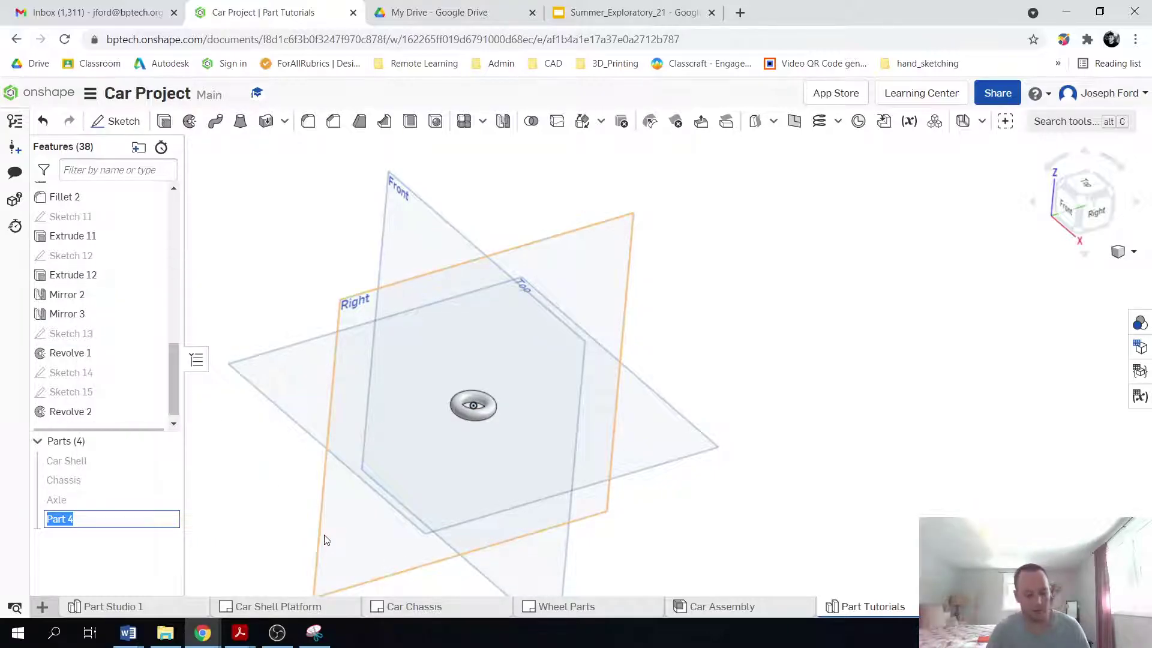
text(Tire)
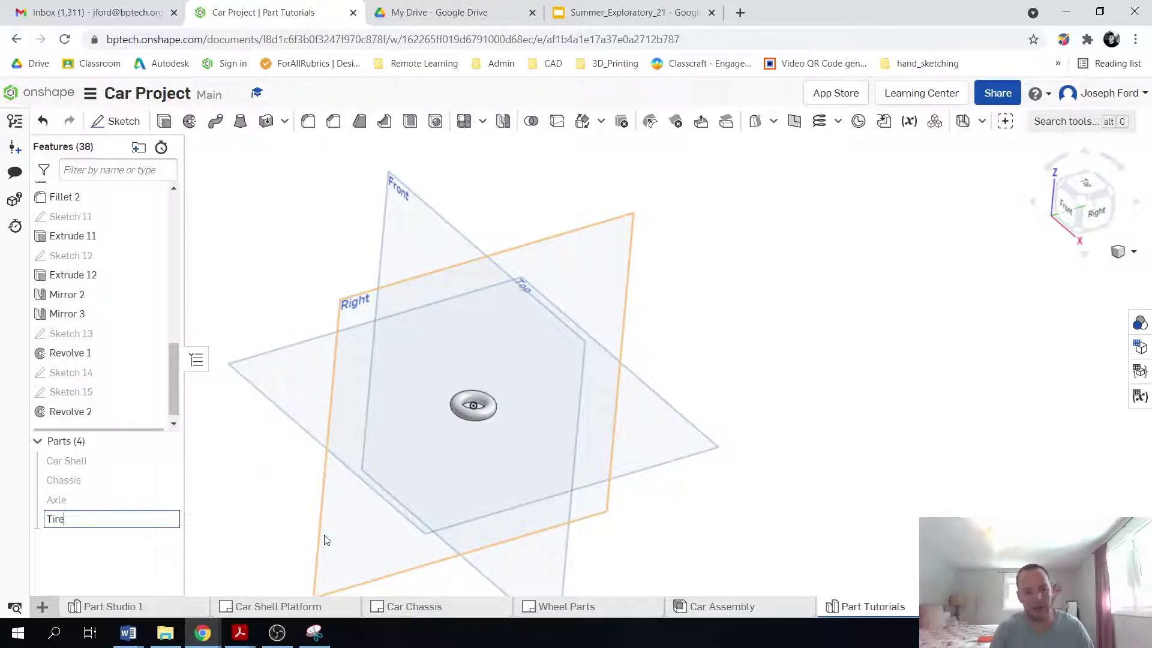
key(Return)
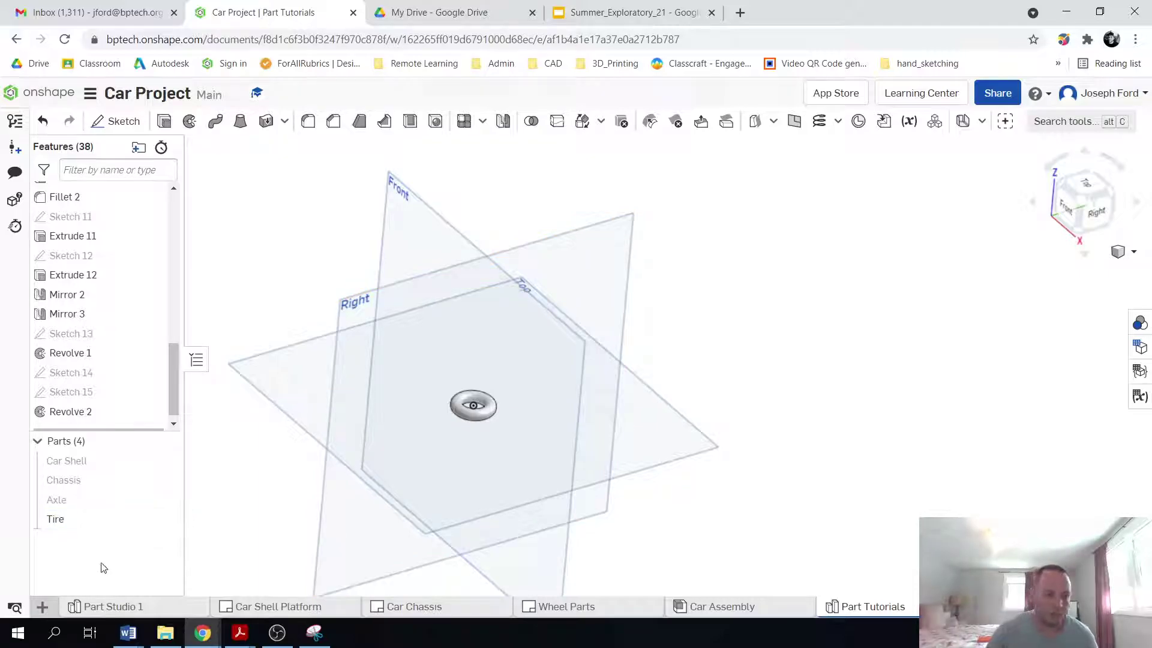
- Give the Tire part a black appearance, then hide it from the 3D view
right_click(95, 521)
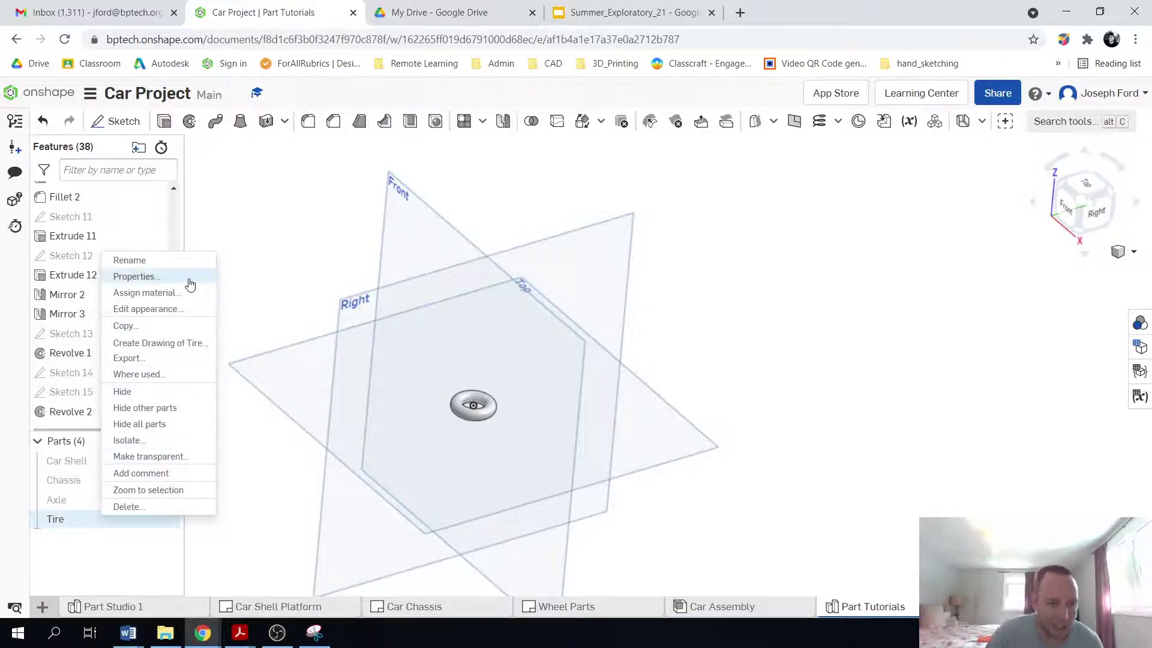
click(168, 308)
click(190, 348)
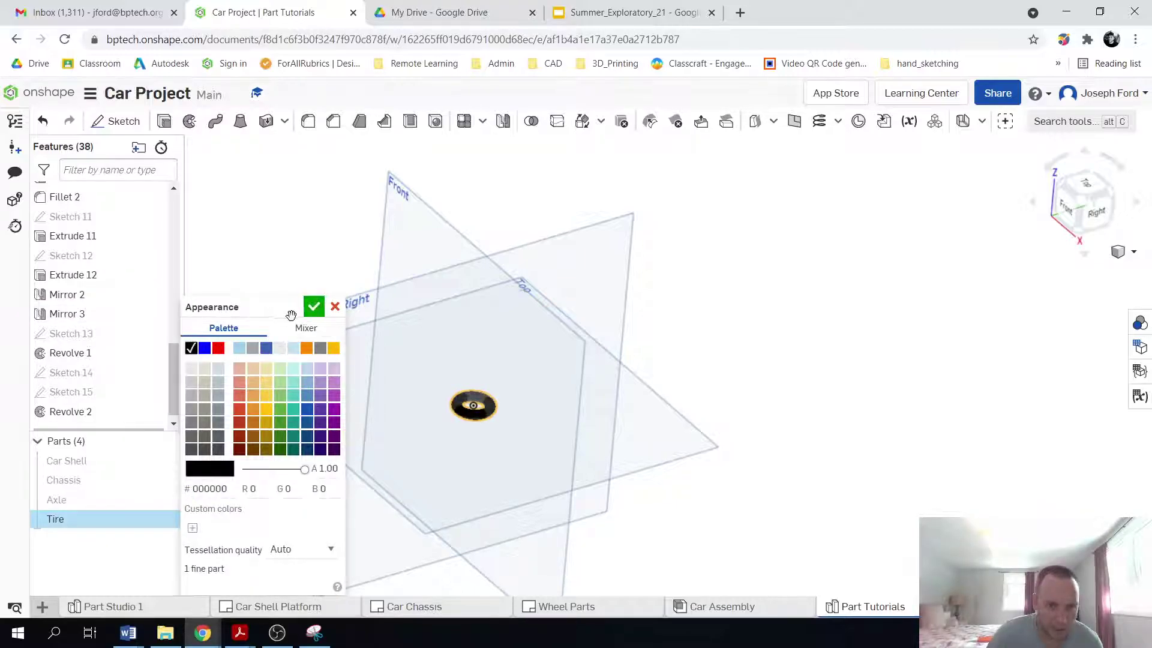
click(313, 306)
right_drag(256, 519, 226, 534)
click(165, 520)
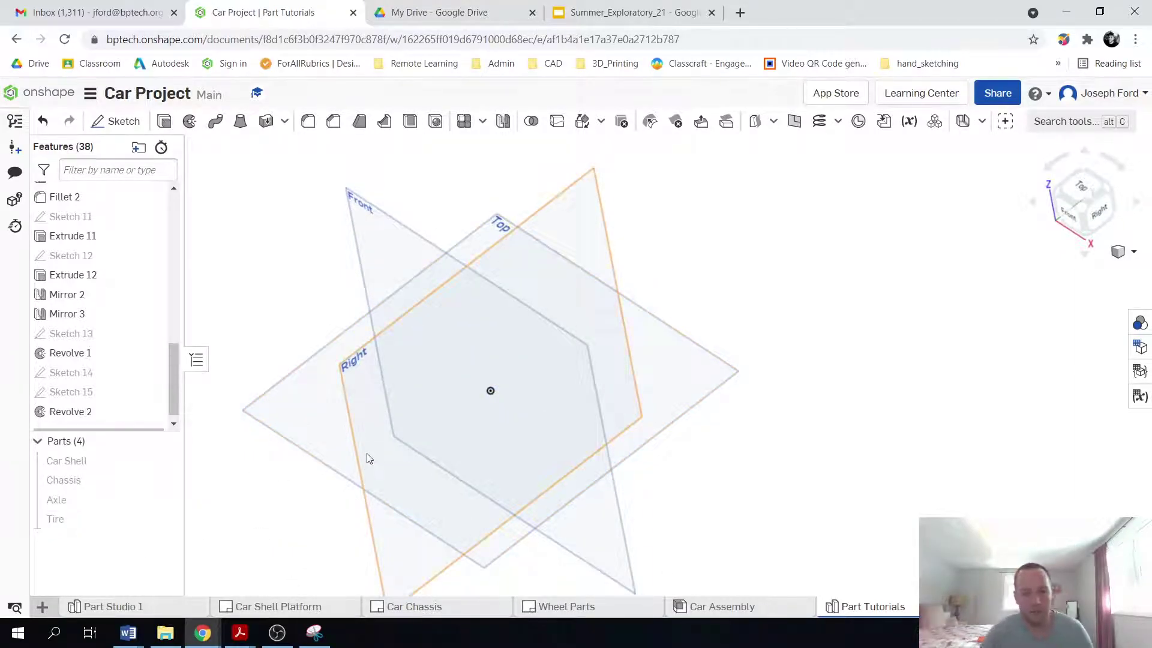
click(566, 606)
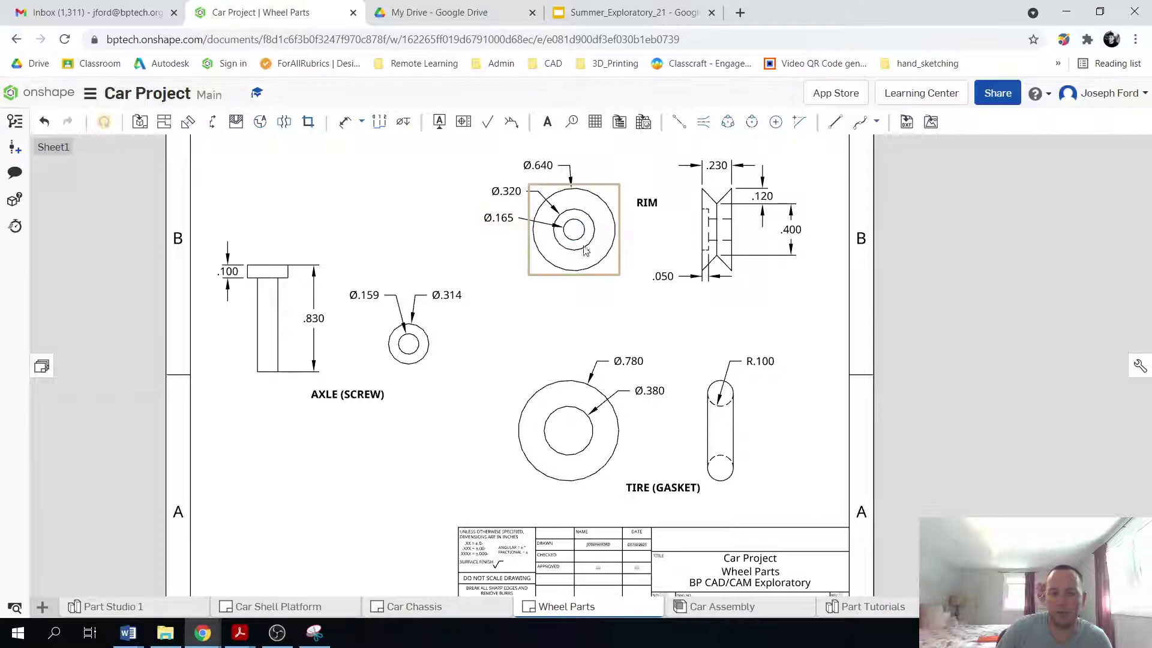
click(887, 604)
scroll(308, 471, down, 5)
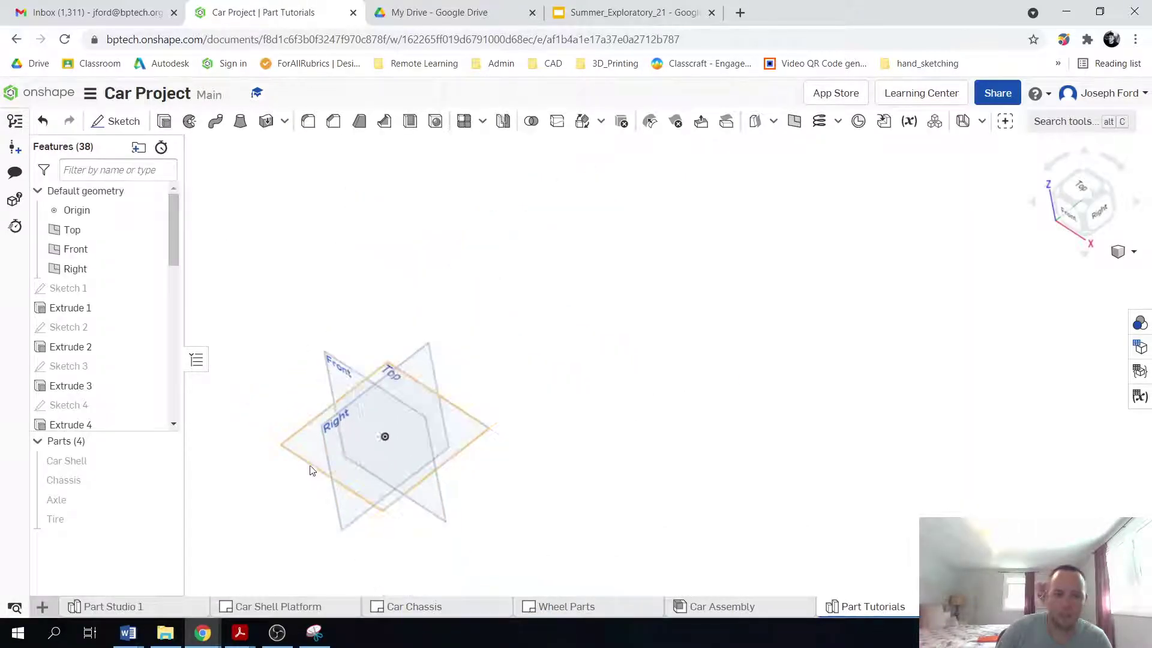
key(f)
right_drag(283, 520, 255, 456)
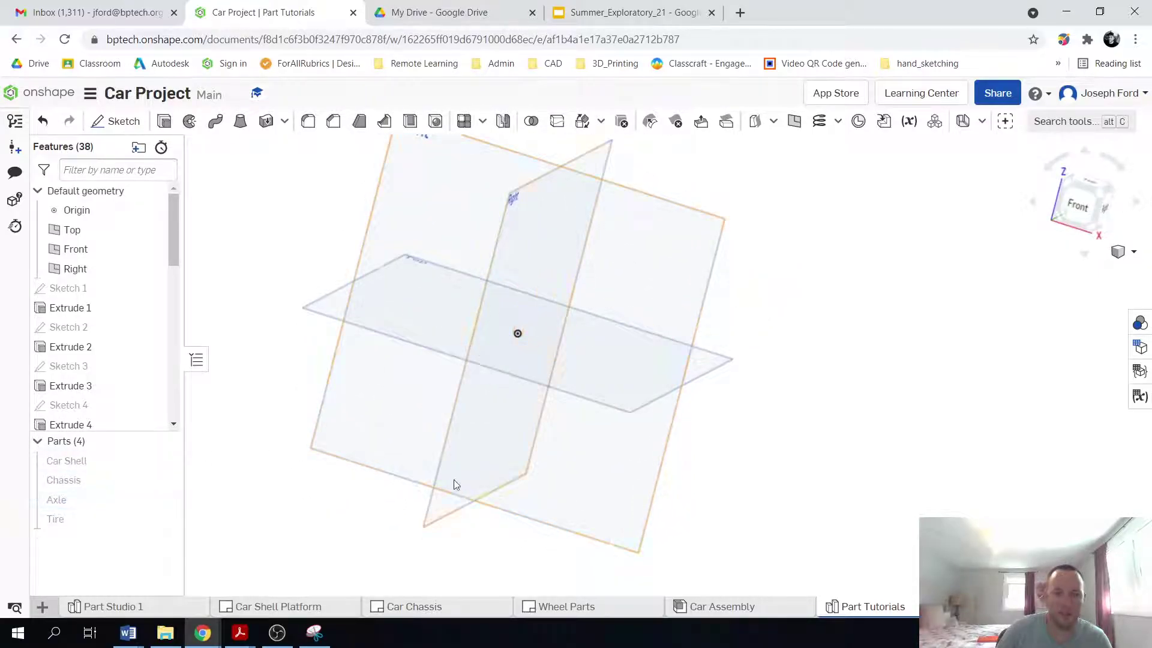
scroll(453, 484, down, 3)
mouse_move(396, 473)
right_down()
mouse_move(358, 463)
mouse_move(354, 495)
mouse_move(311, 454)
right_up()
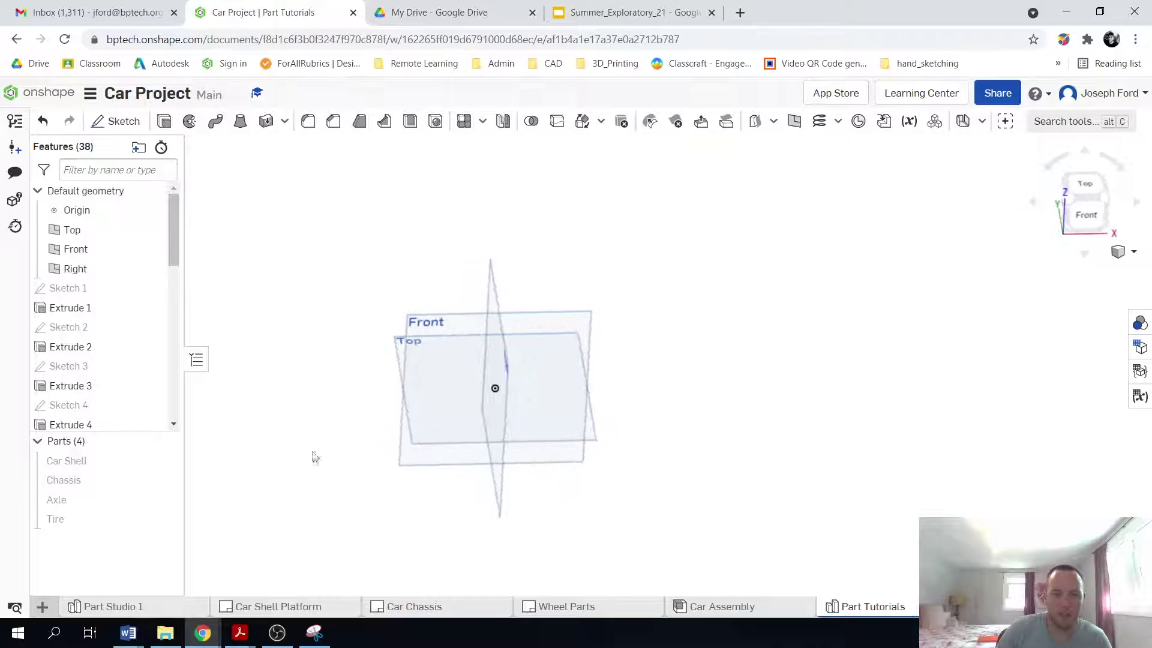
- Start Sketch 16 on the Top plane, viewed face-on
click(116, 121)
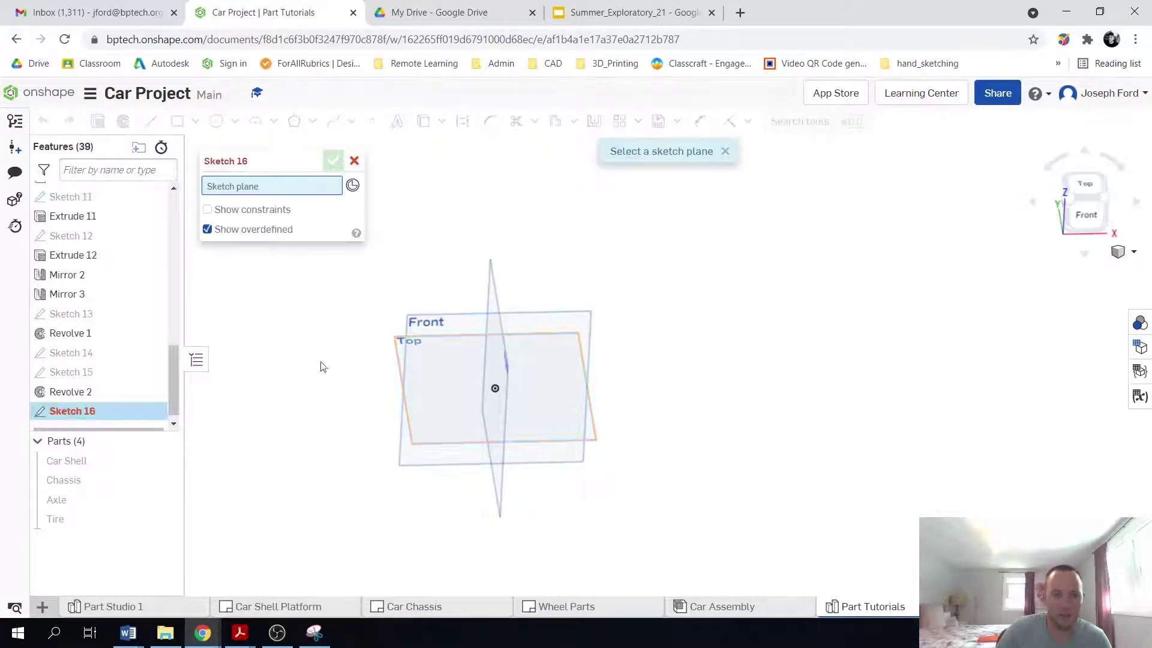
click(398, 344)
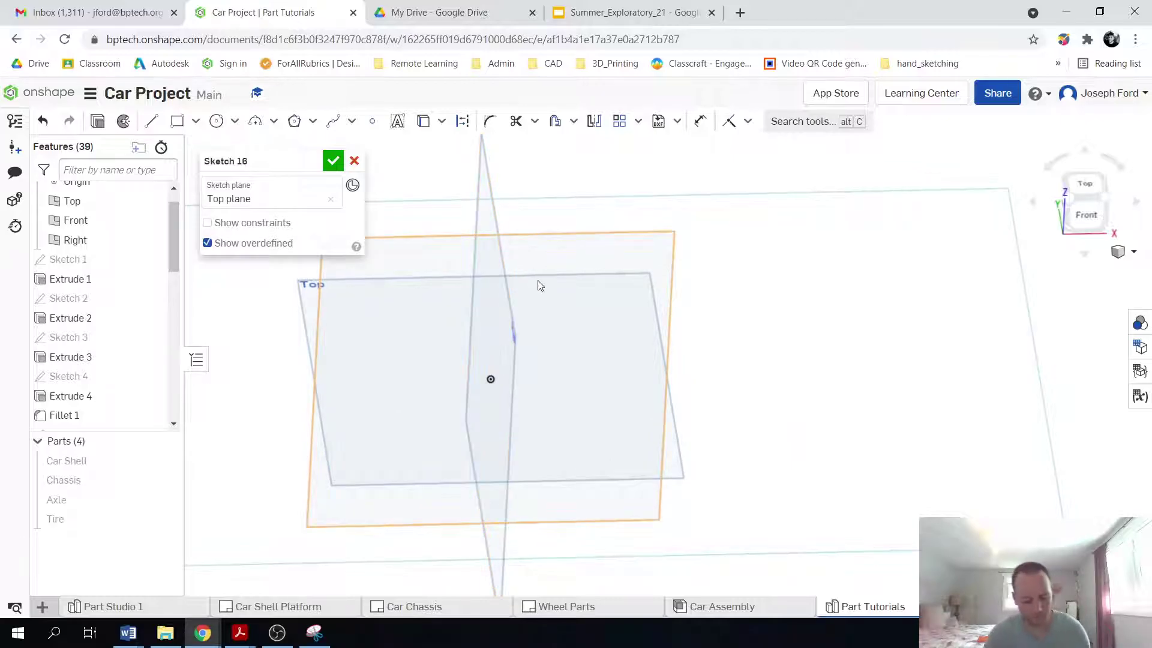
key(c)
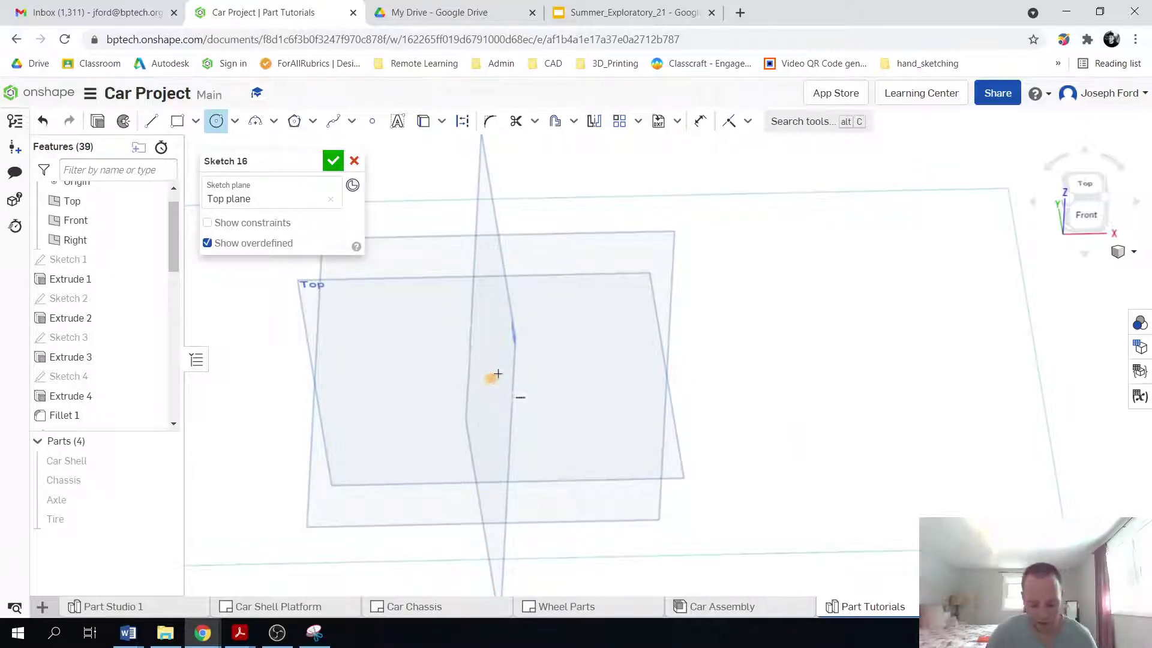
key(n)
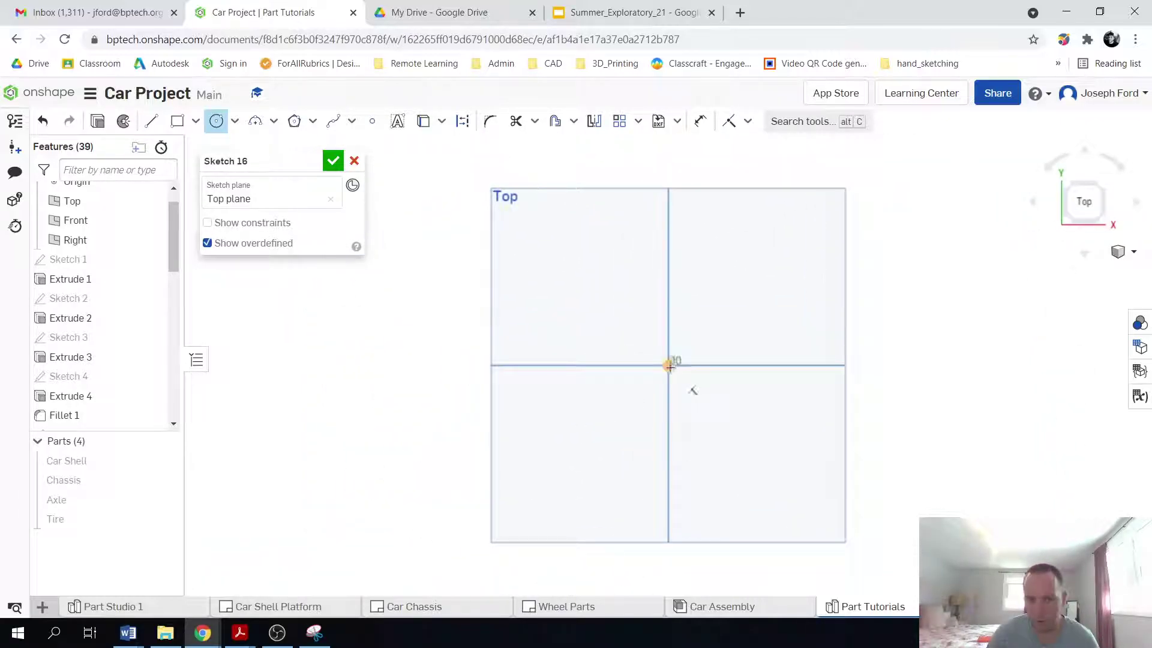
- Draw an origin-centred circle of diameter 0.64, then view the Wheel Parts drawing
click(668, 366)
click(702, 314)
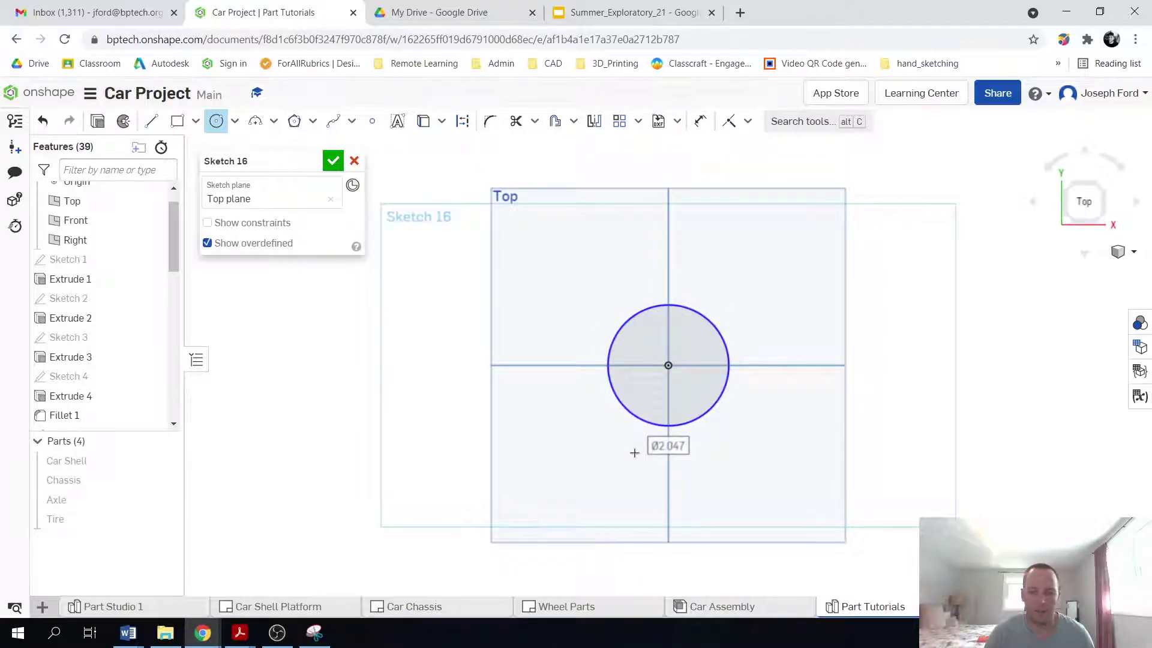
key(u)
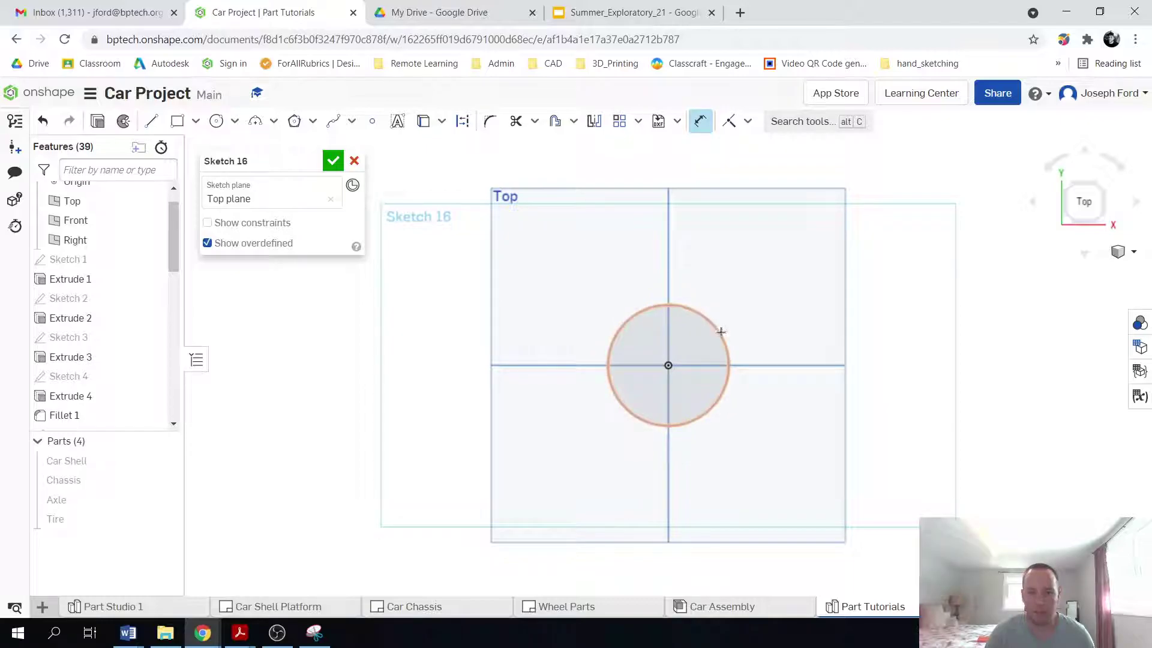
double_click(768, 308)
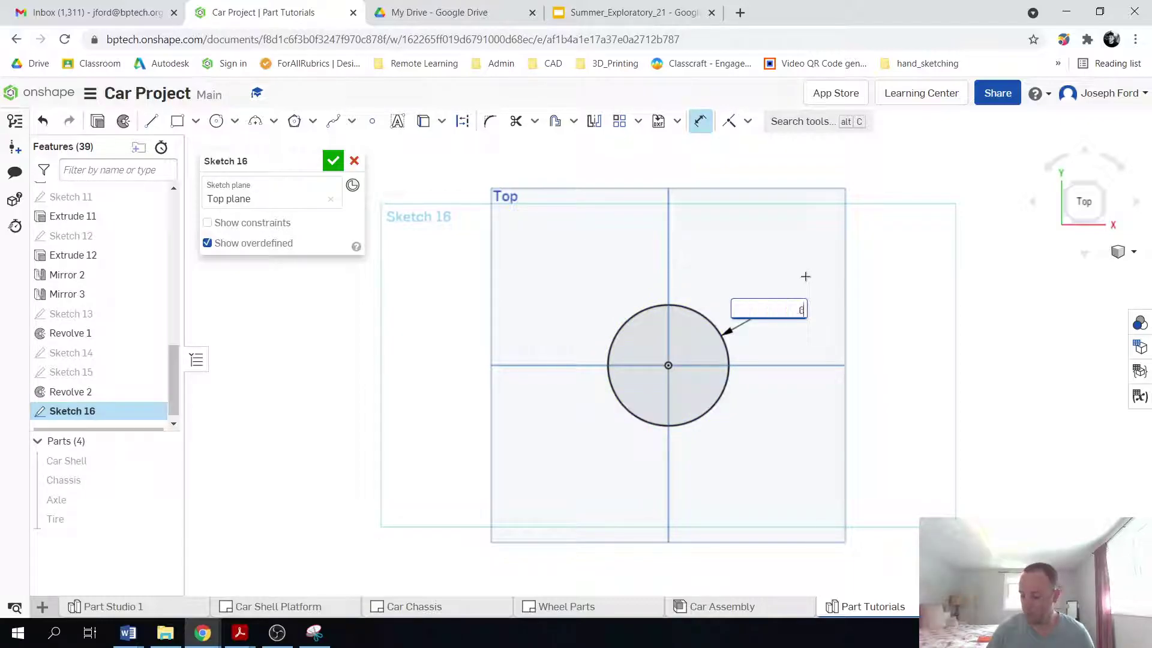
text(0.64)
key(Return)
scroll(712, 350, up, 3)
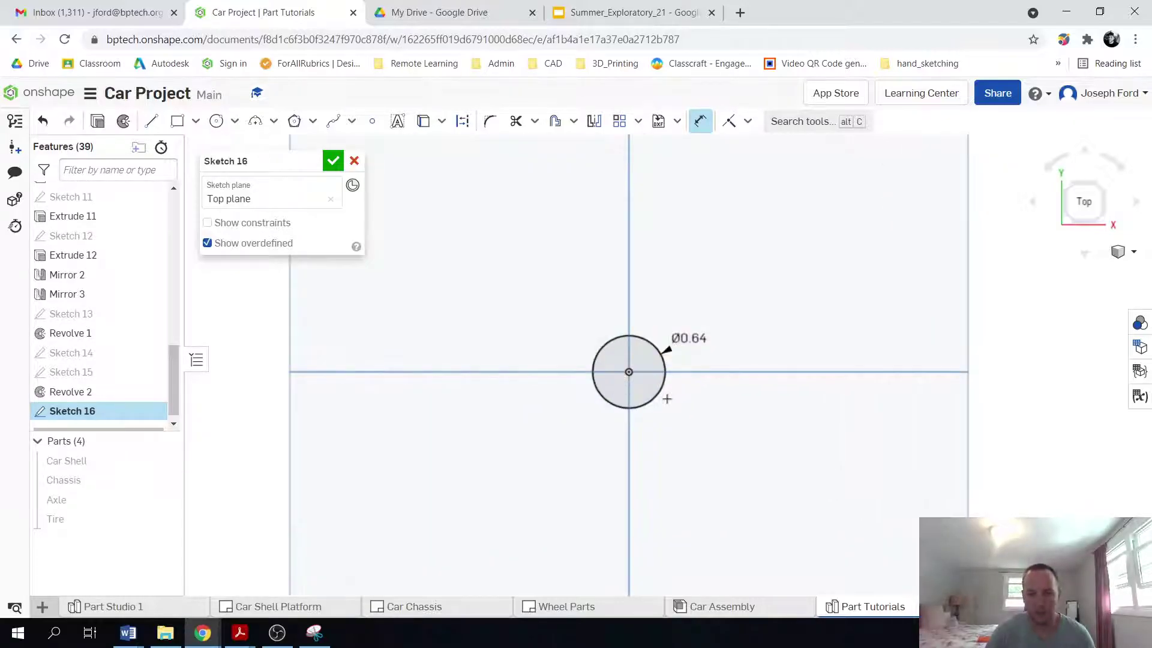
scroll(667, 399, up, 3)
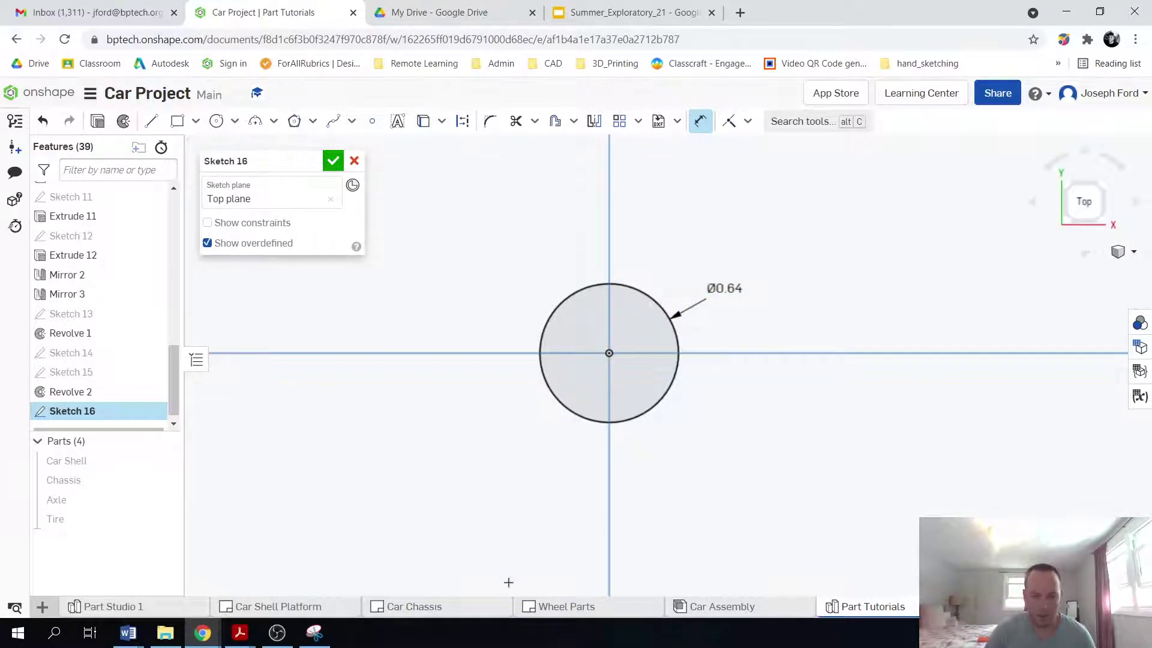
click(549, 607)
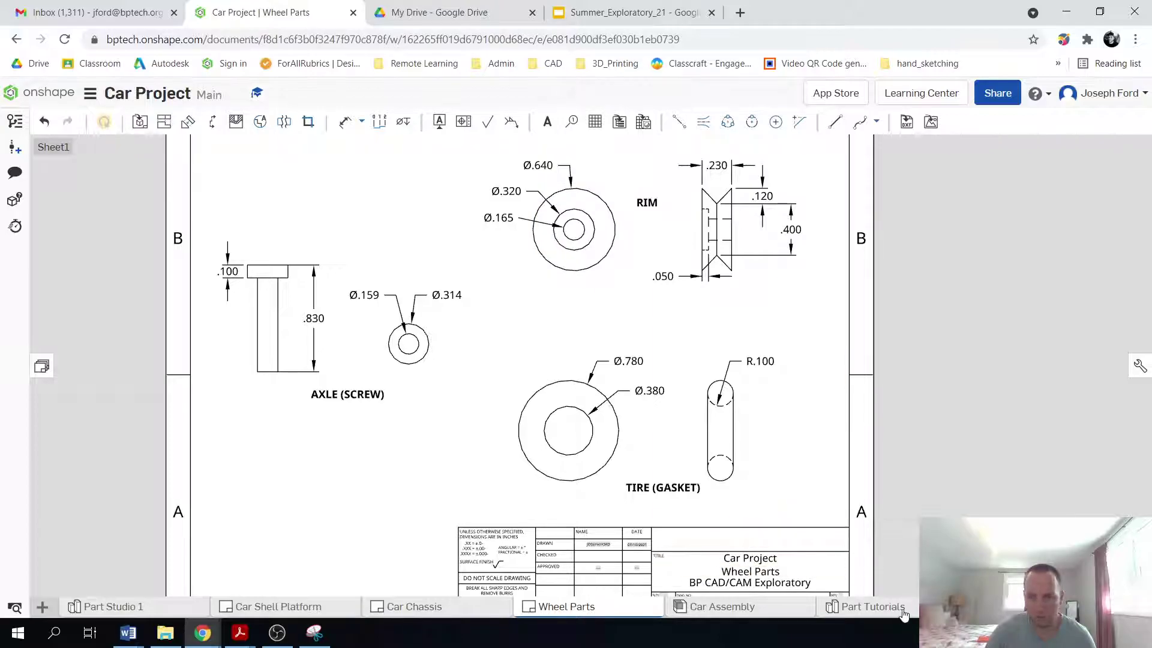
- Add a concentric Ø0.165 circle at the origin inside the 0.64 circle and finish Sketch 16
click(872, 607)
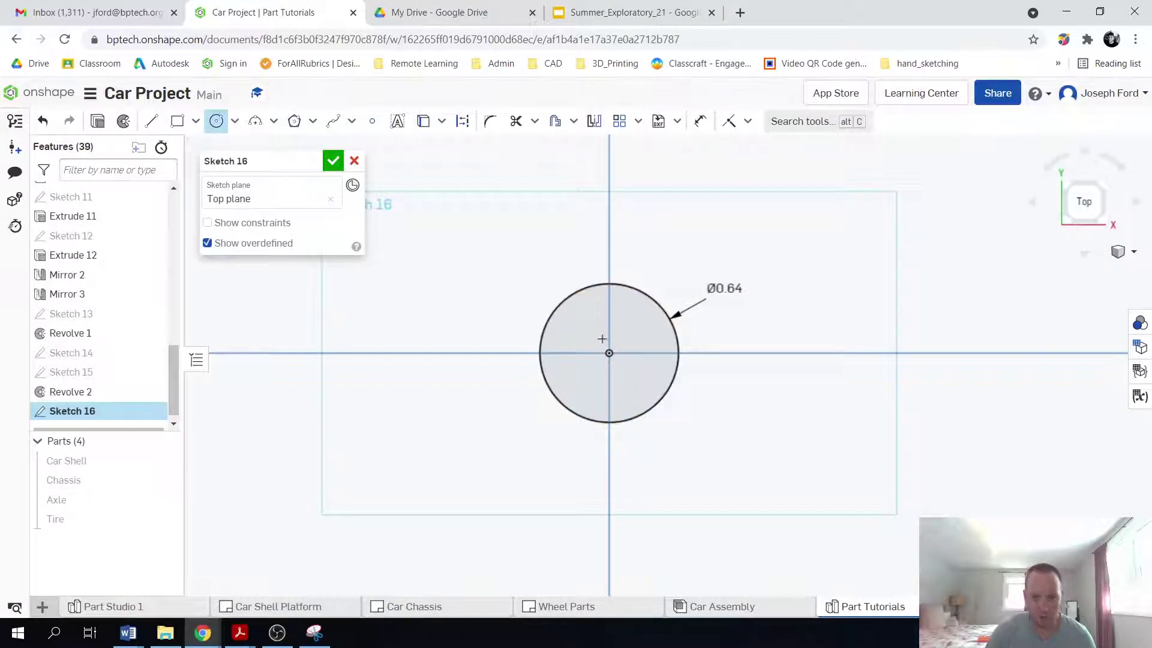
click(609, 355)
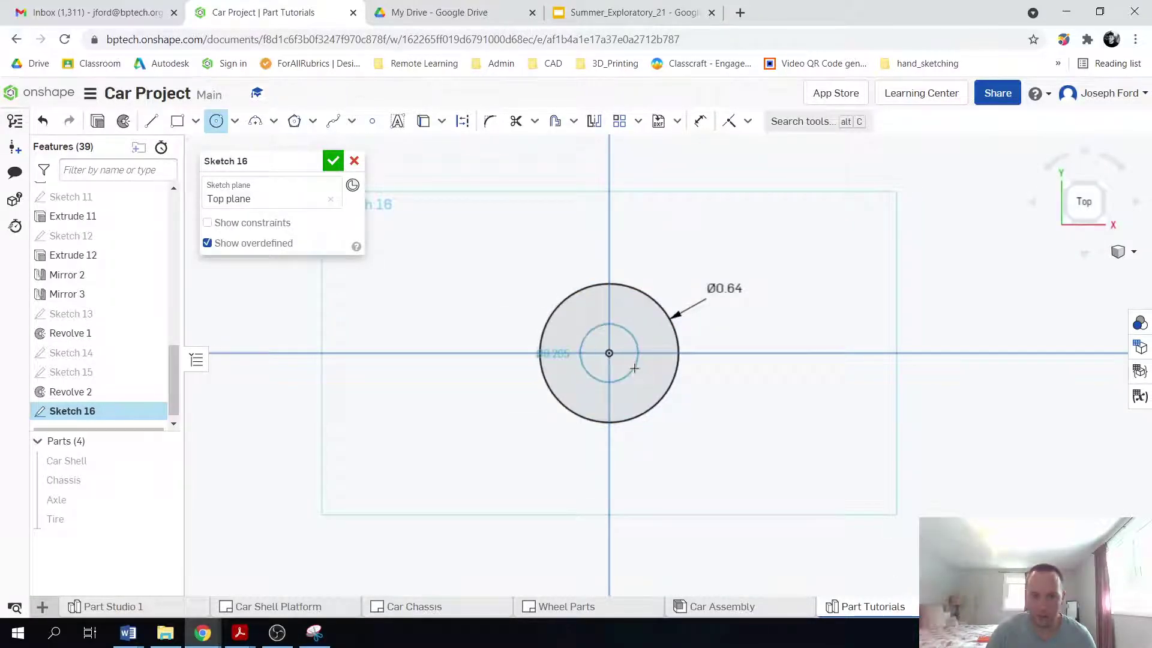
click(630, 373)
key(d)
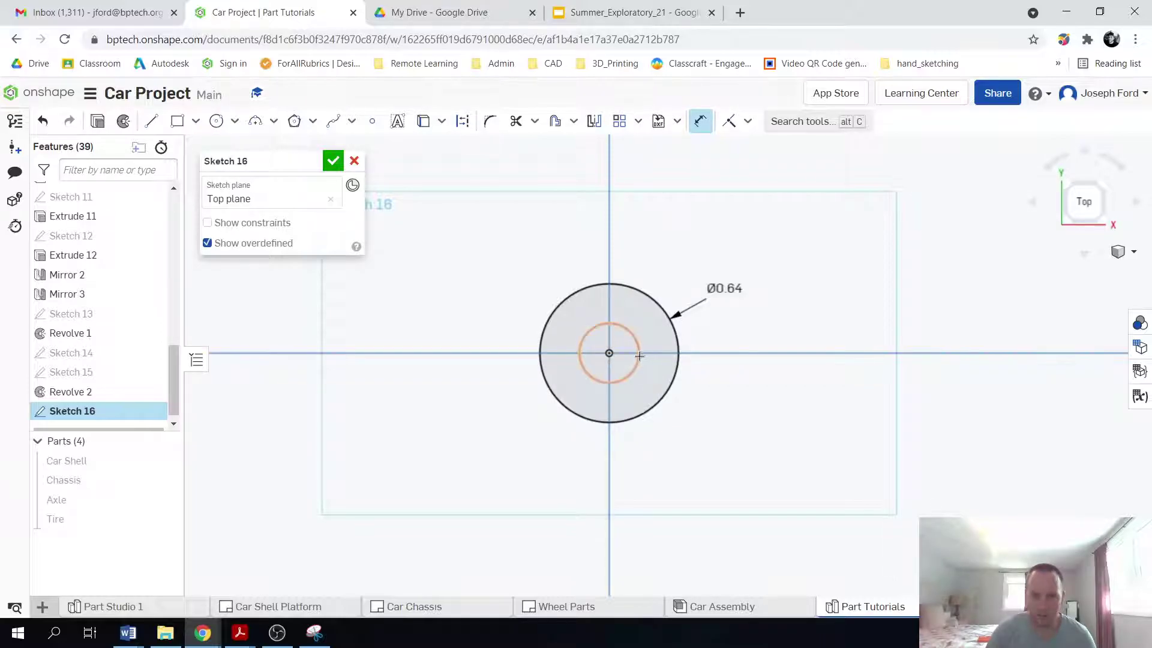
click(640, 355)
click(763, 341)
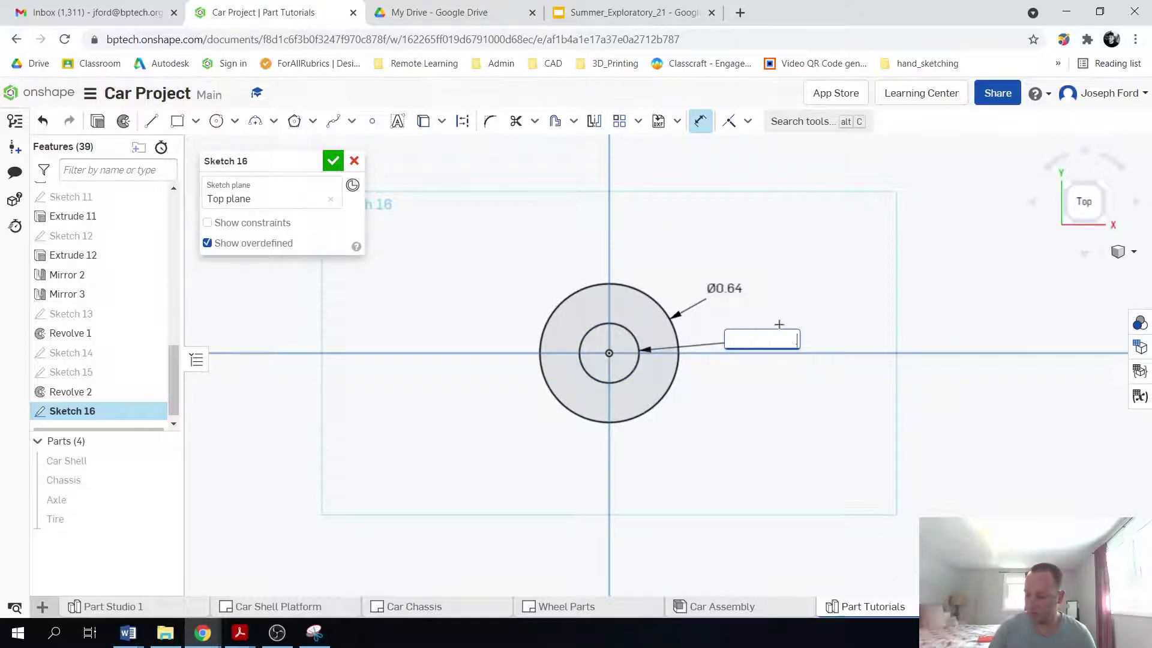
key(Return)
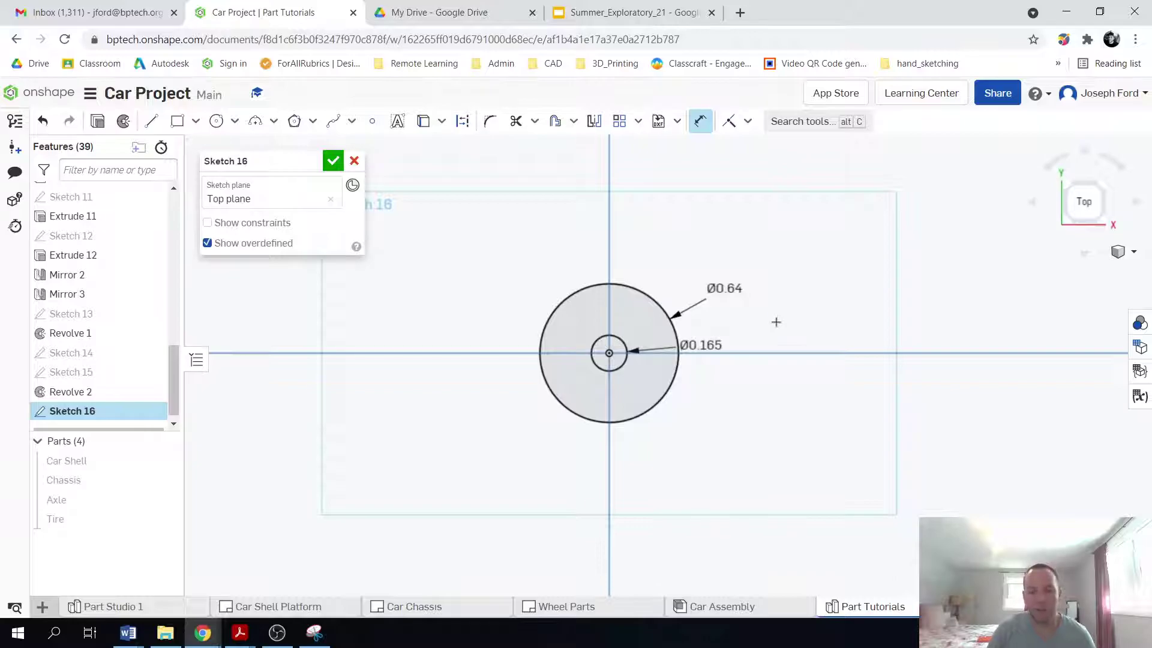
click(333, 160)
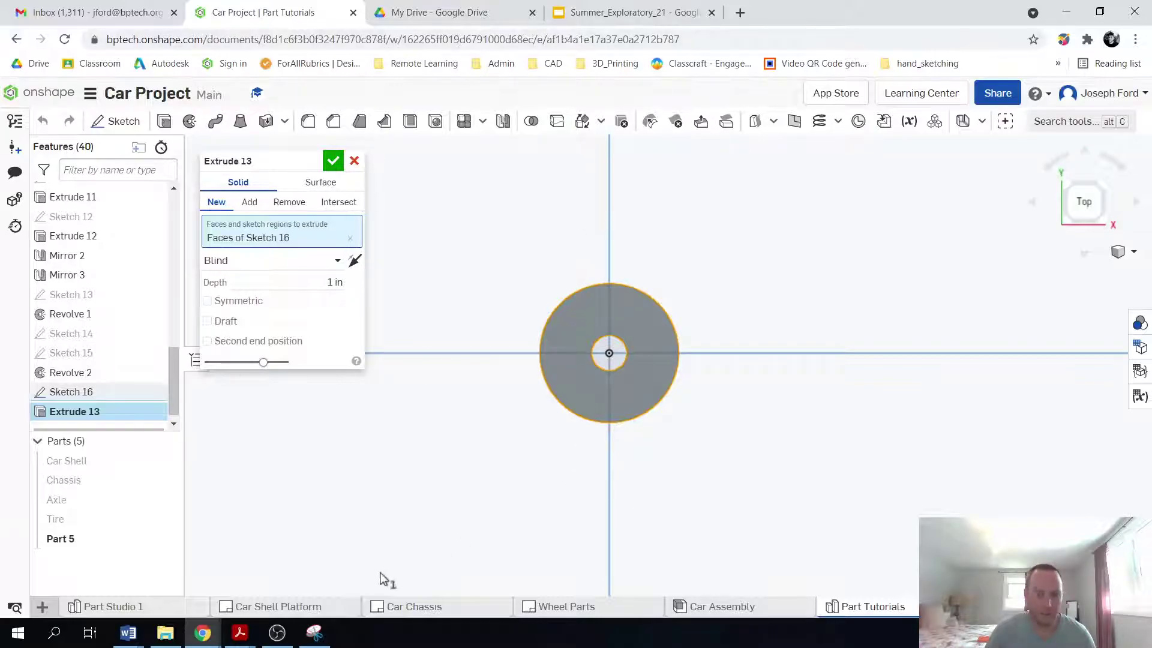
- Extrude the Sketch 16 ring 0.23 in deep as a new part, Part 5
click(567, 606)
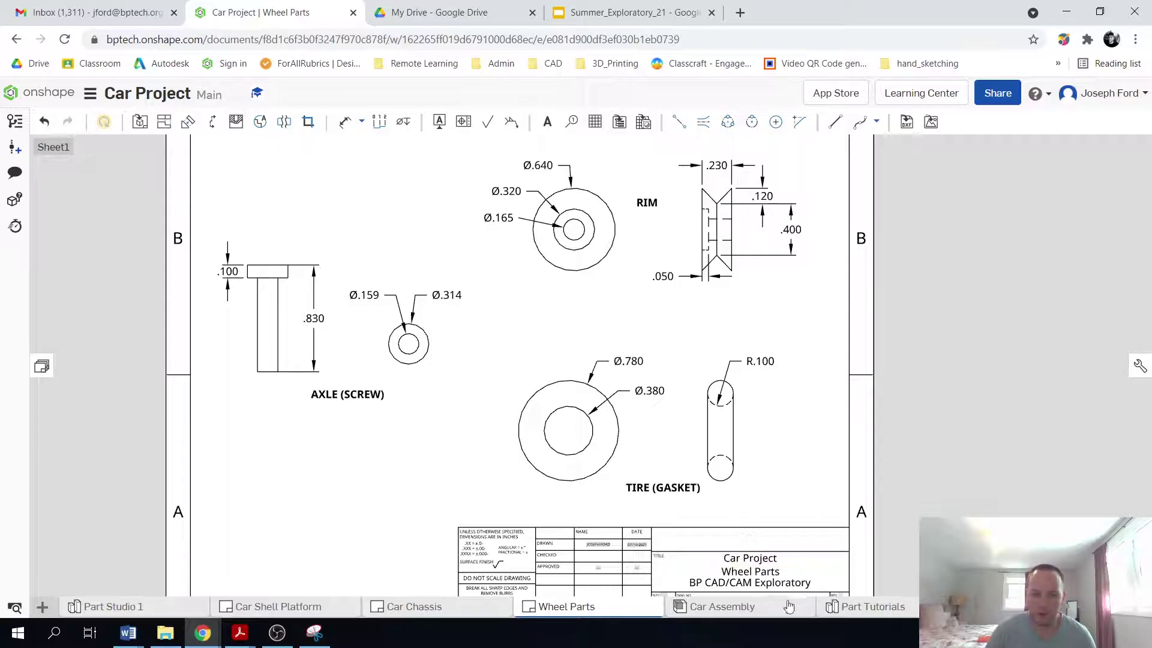
click(852, 609)
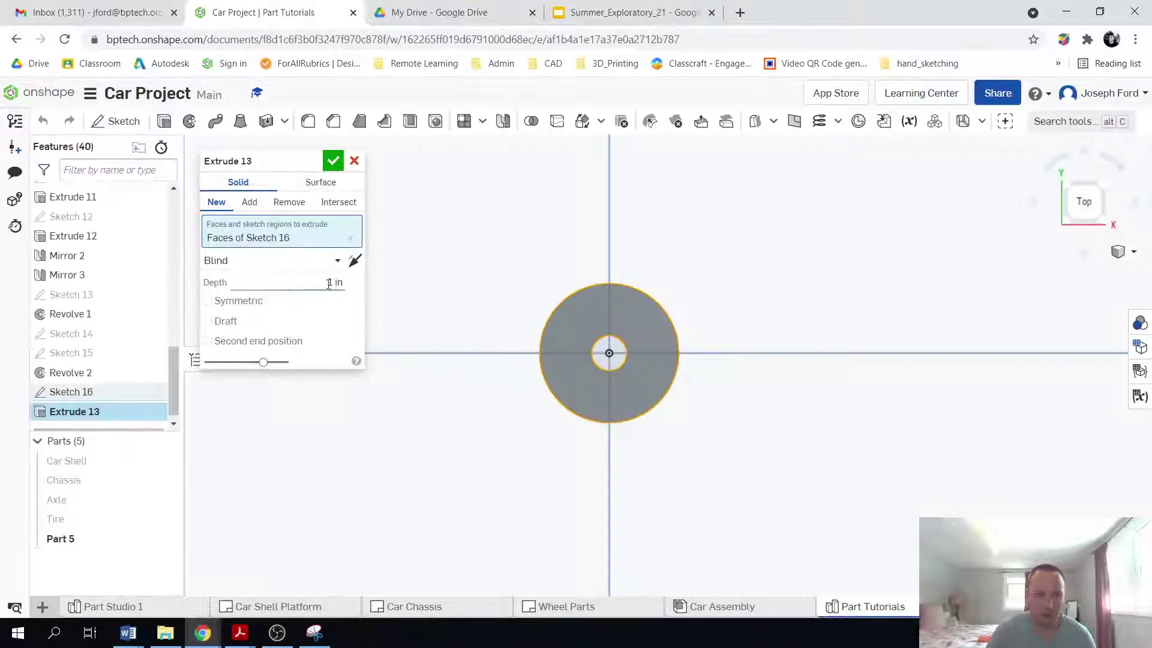
click(321, 281)
text(.23)
key(Return)
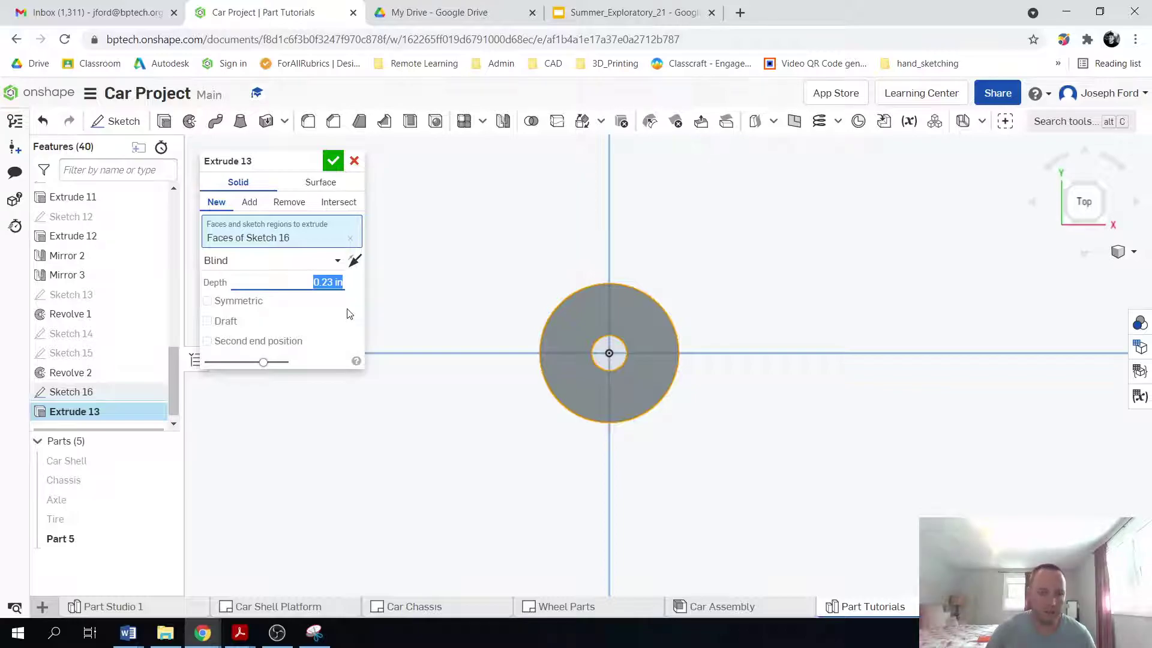
click(332, 161)
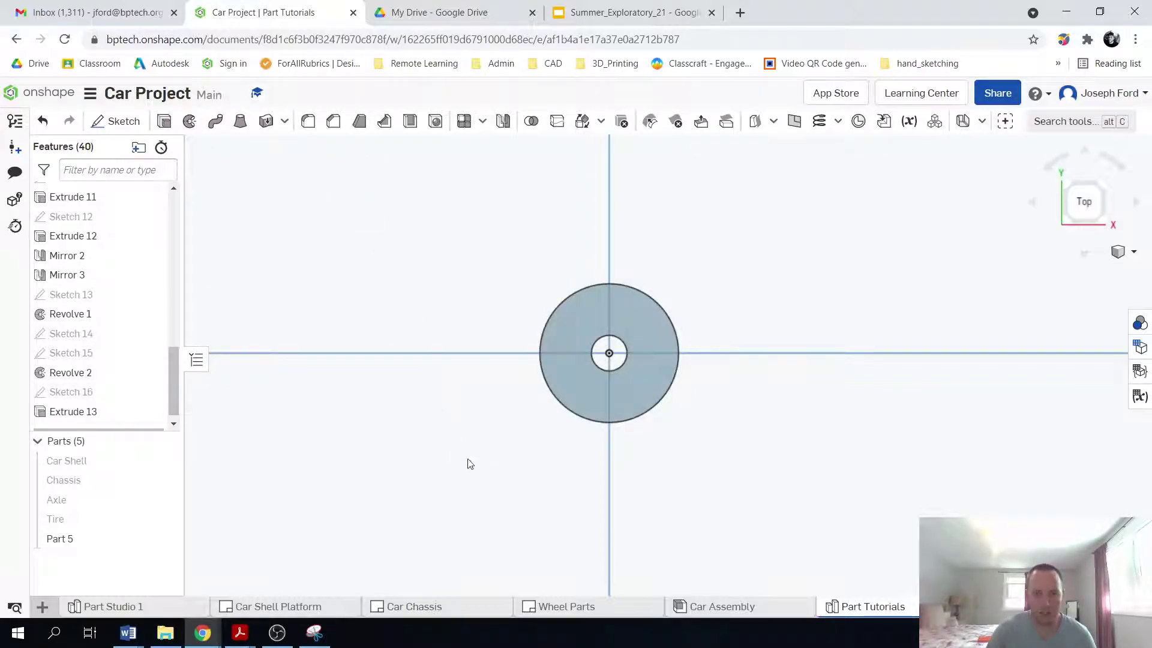
right_drag(468, 444, 478, 466)
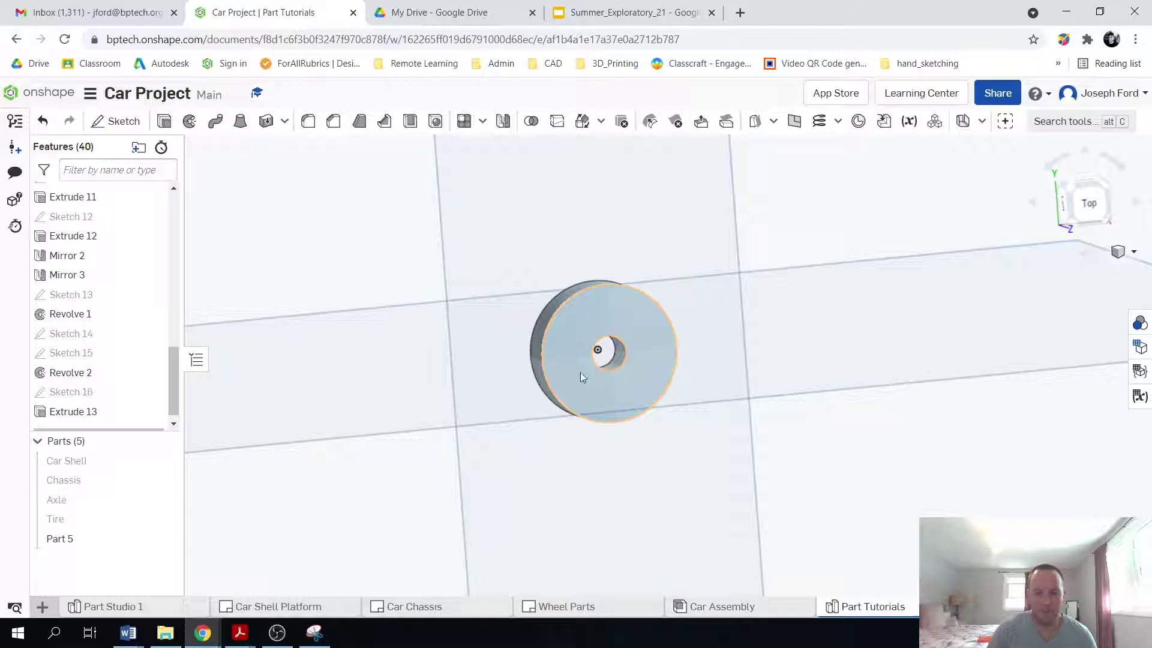
click(623, 11)
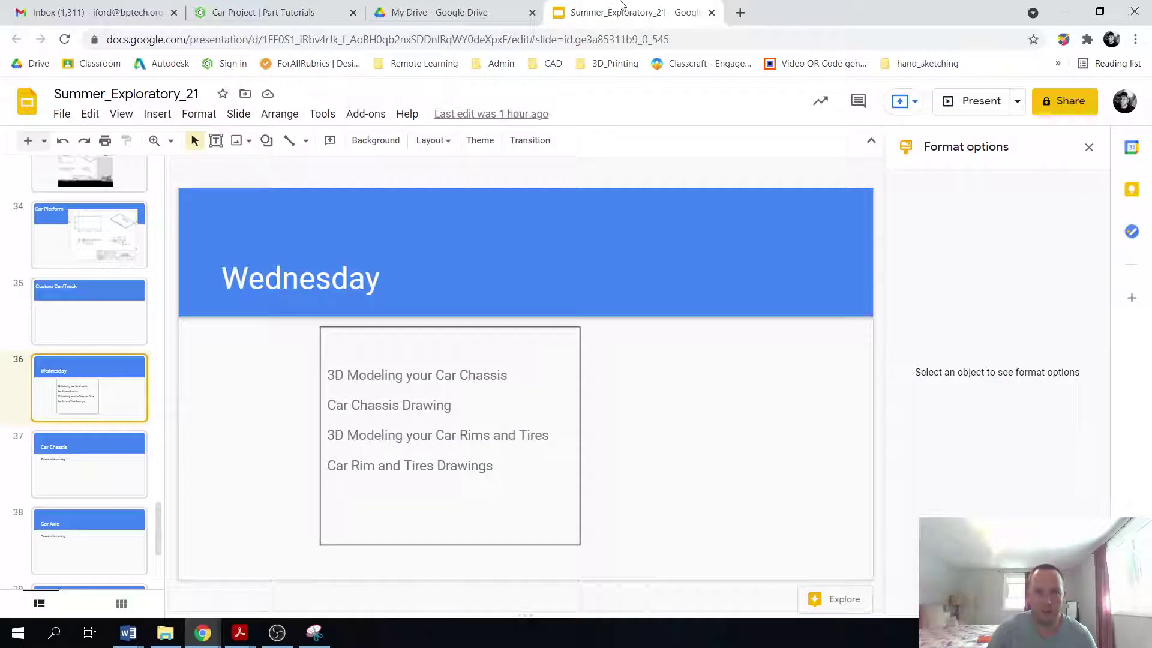
click(280, 10)
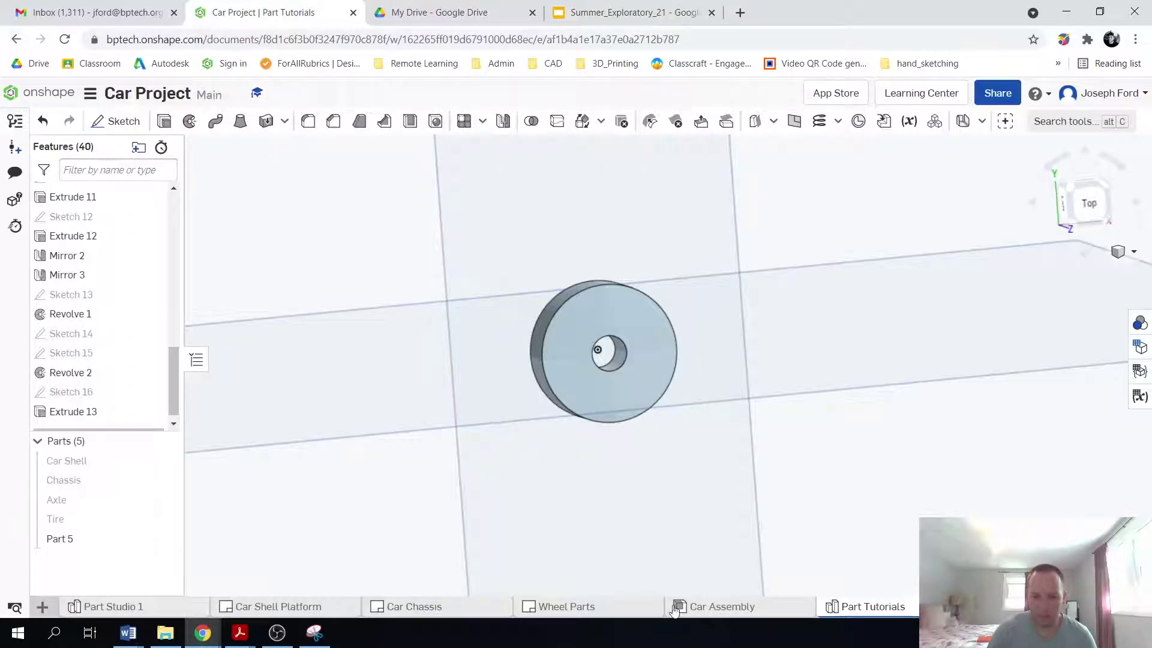
click(271, 612)
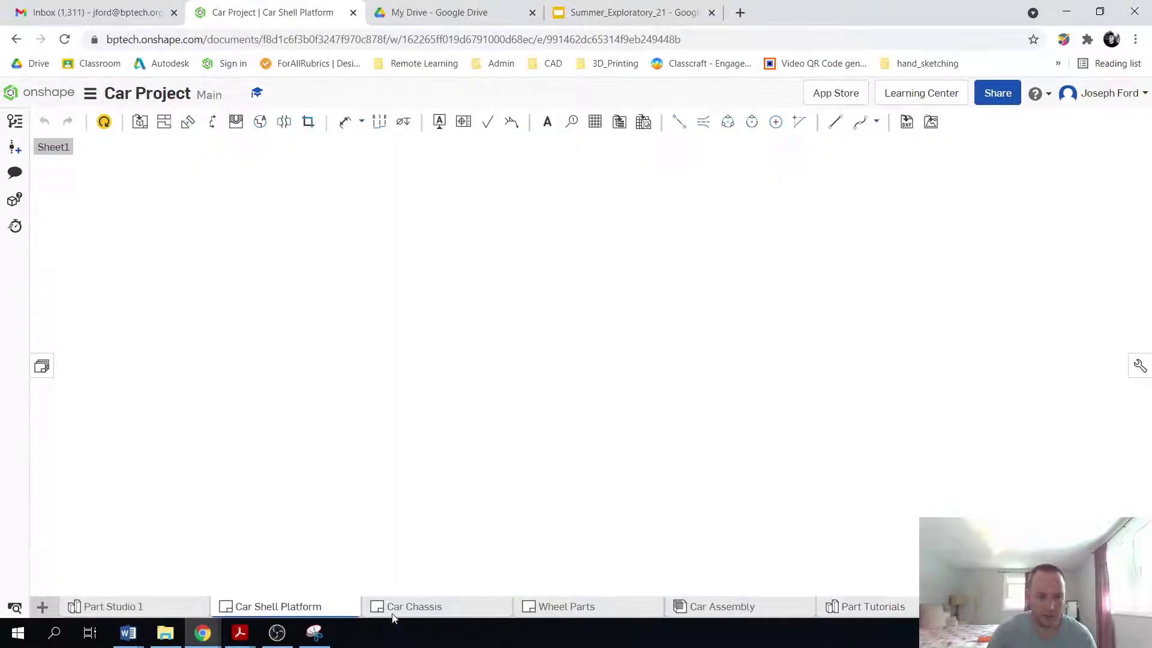
click(573, 611)
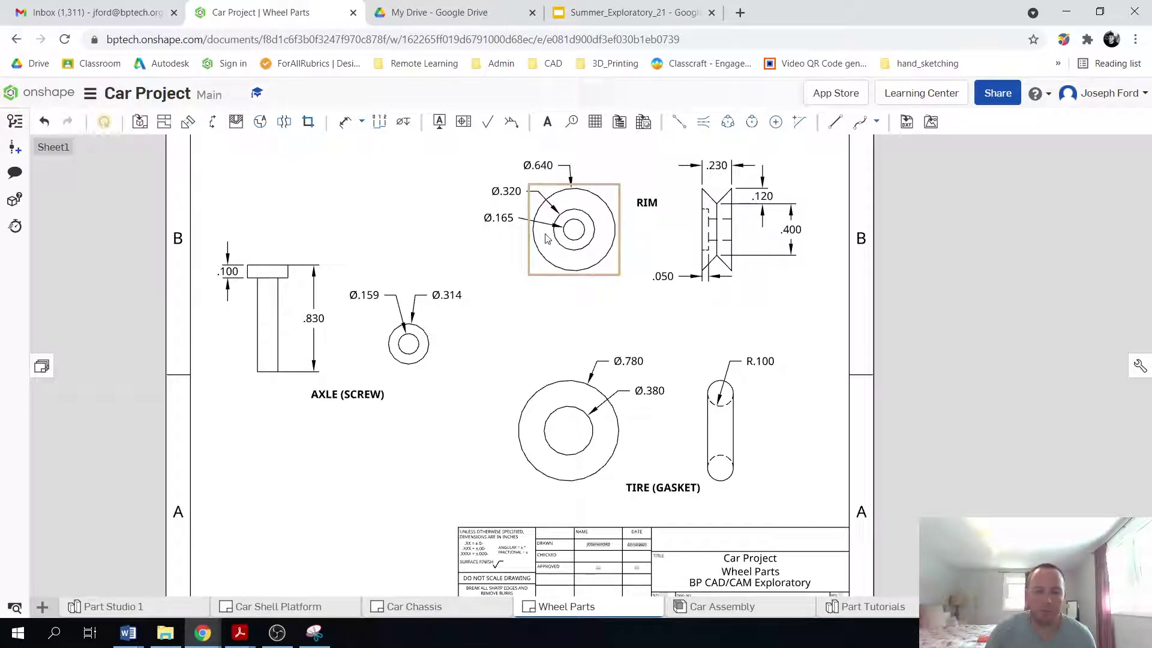
click(622, 7)
click(258, 12)
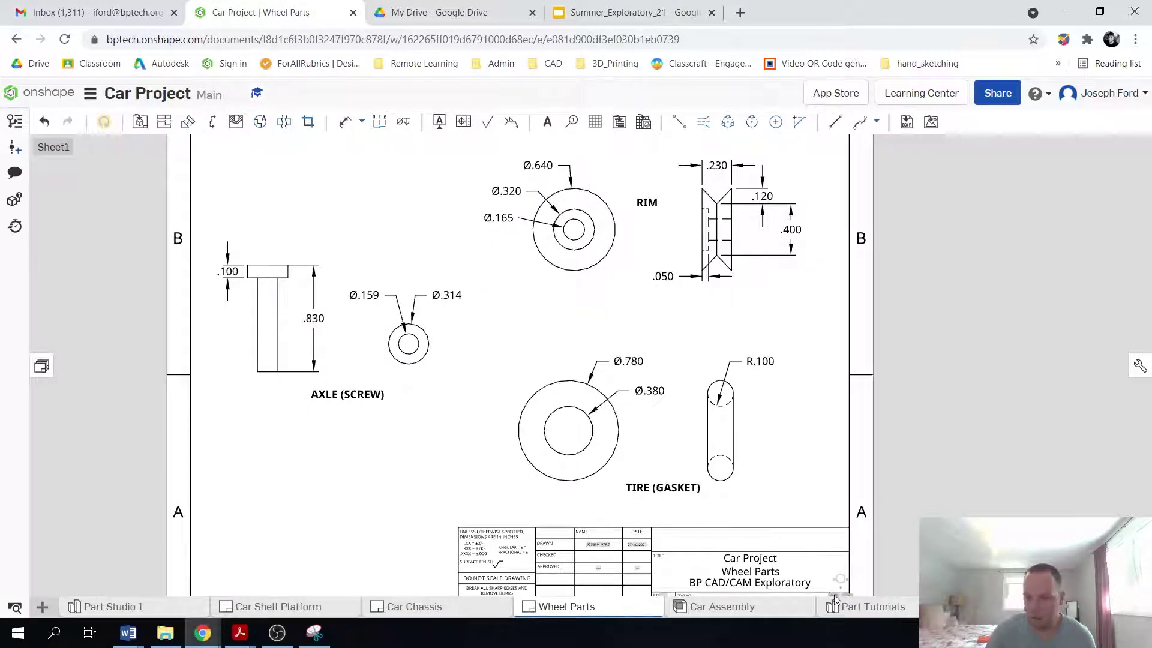
click(858, 611)
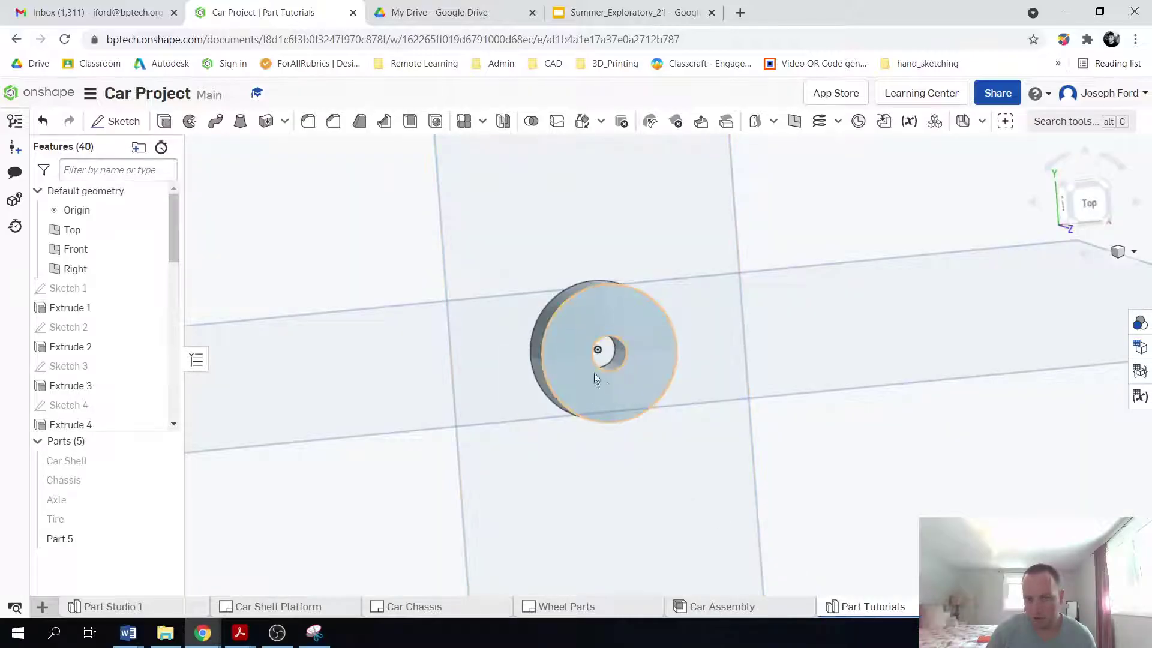
- Sketch a Ø0.32 circle centred on the wheel disk's front face
click(1089, 199)
click(120, 122)
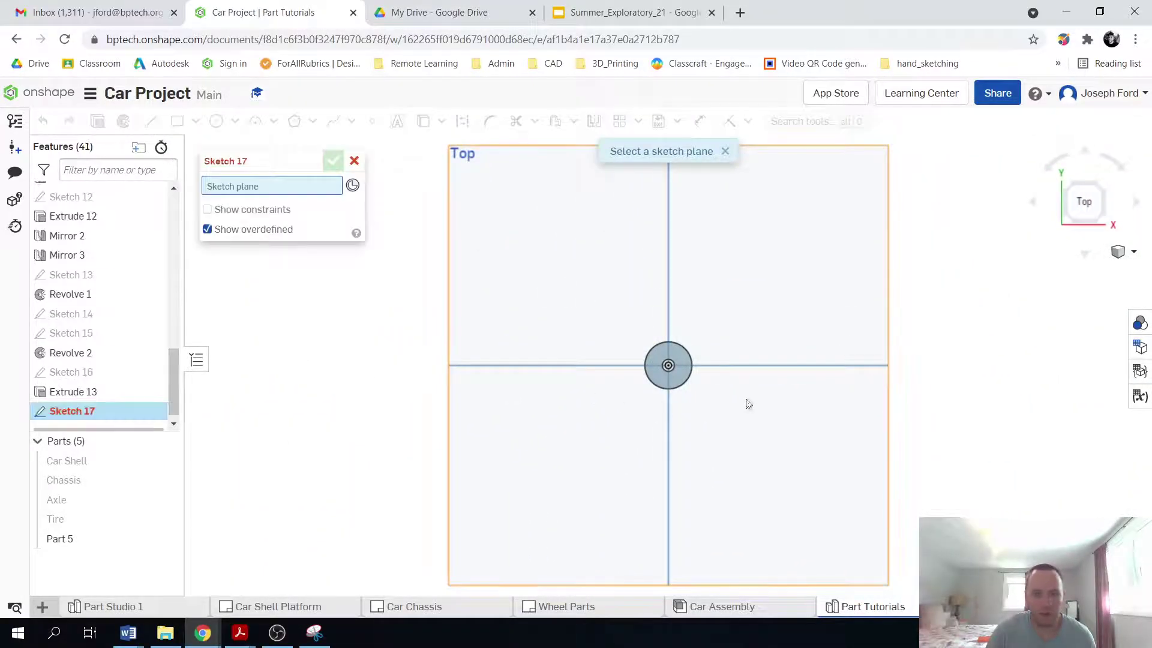
scroll(708, 408, up, 3)
click(612, 372)
scroll(612, 373, up, 3)
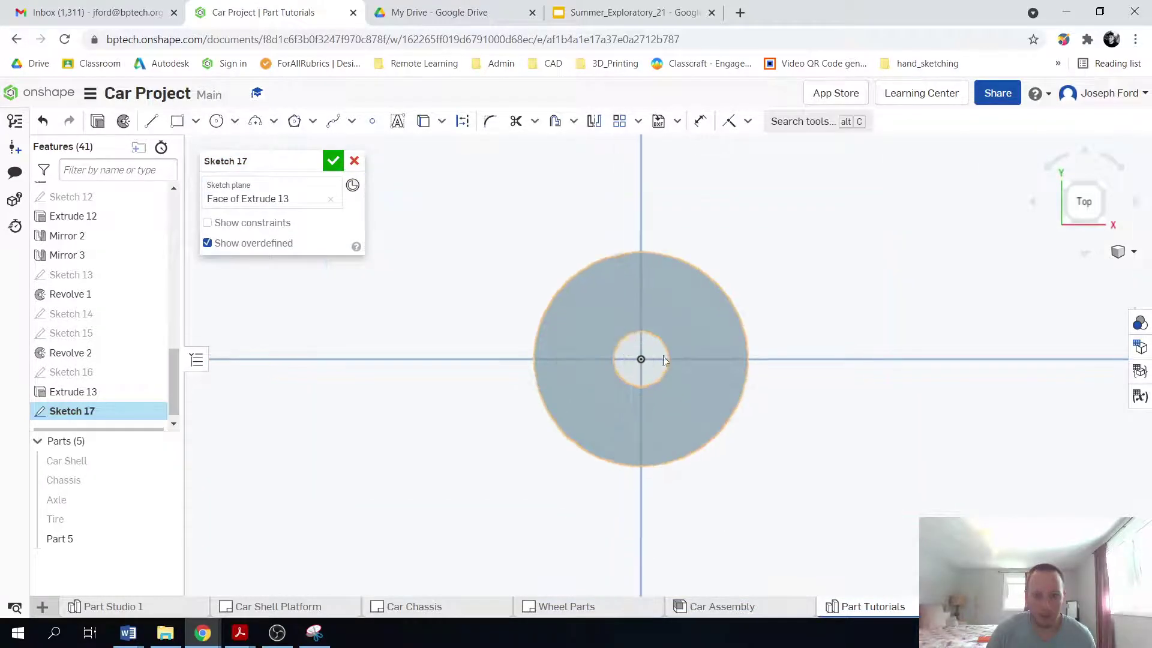
key(c)
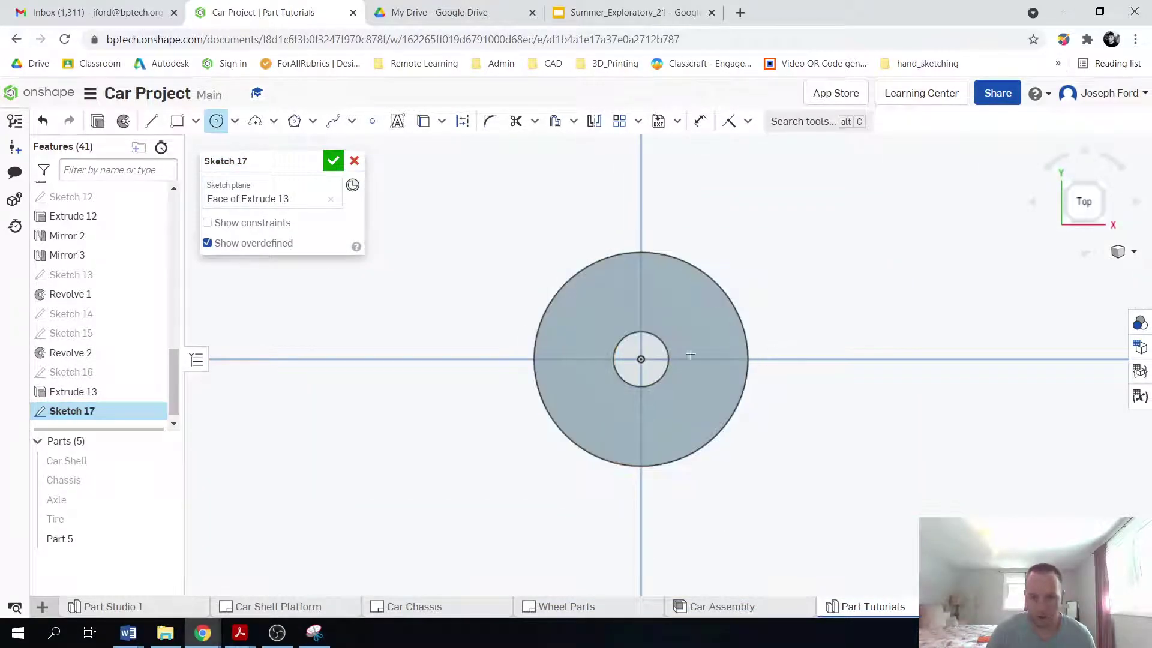
click(640, 377)
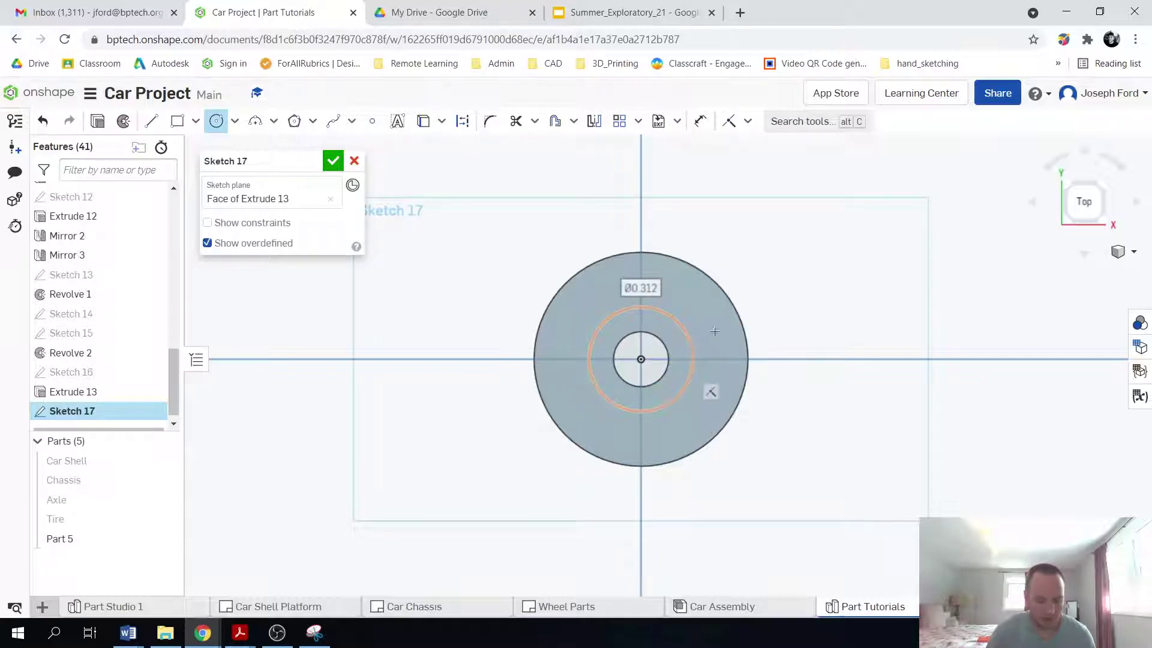
click(678, 322)
key(d)
click(684, 323)
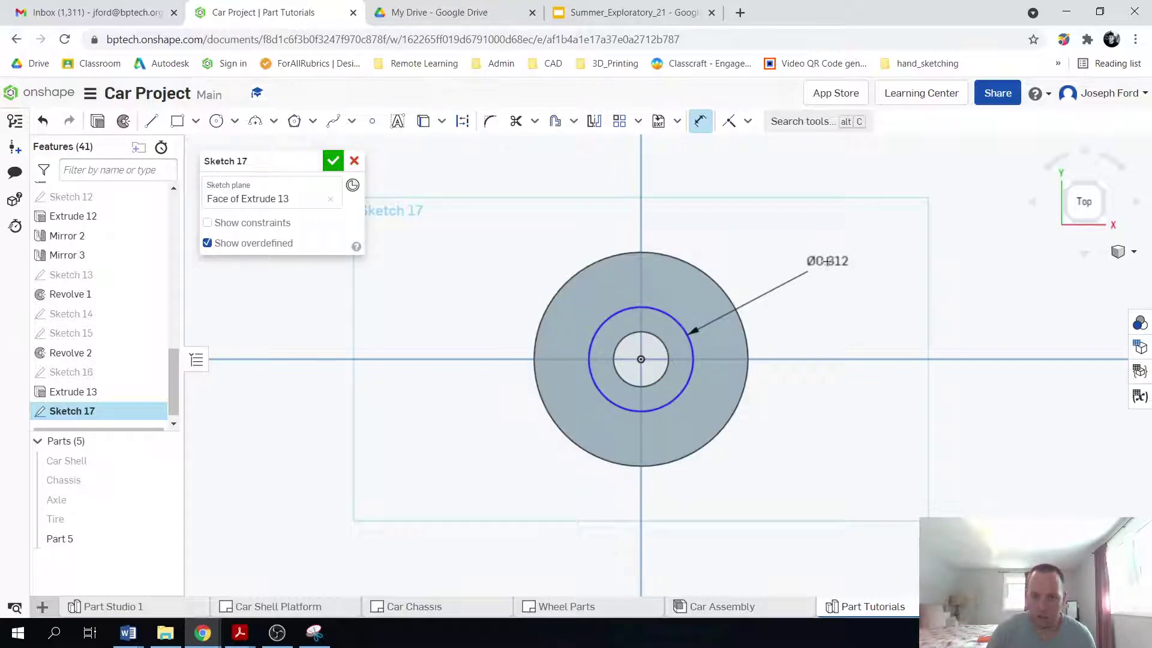
click(843, 282)
text(0.32)
key(Return)
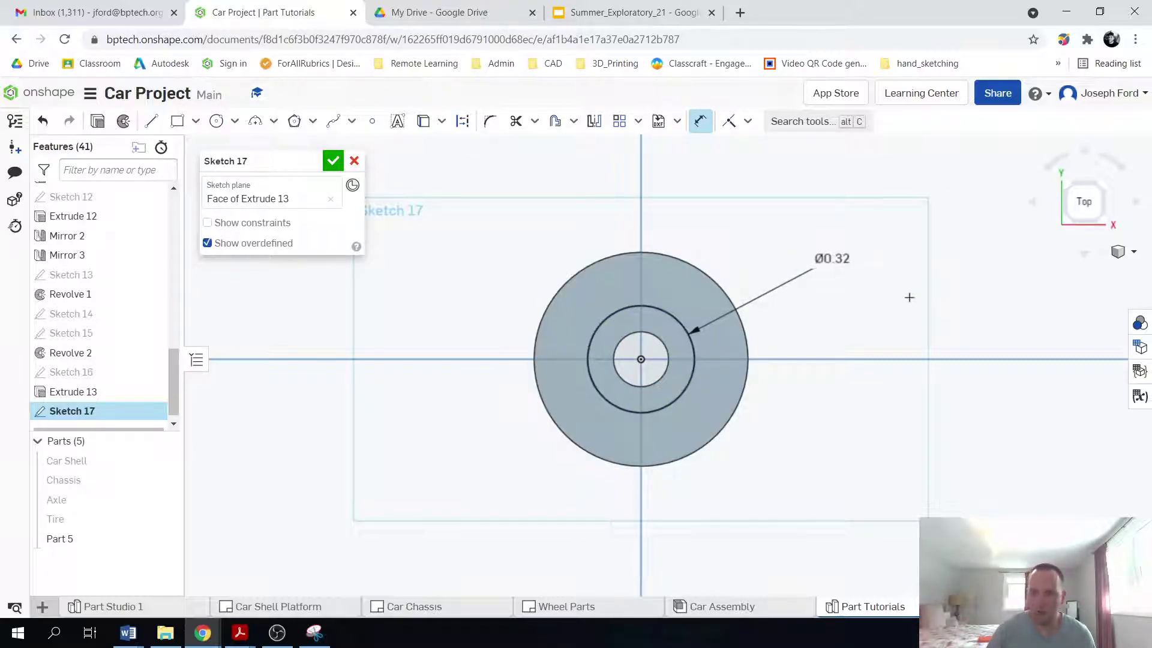
- Extrude-remove the circle region 0.05 deep to cut the recess
click(97, 120)
click(299, 204)
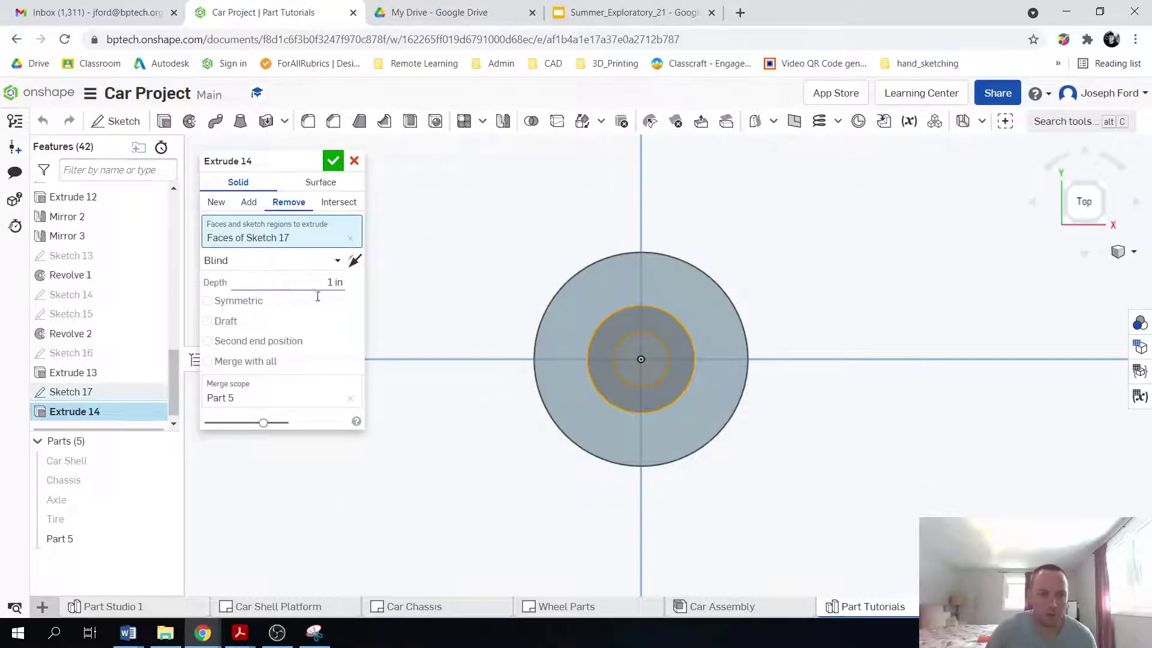
click(320, 282)
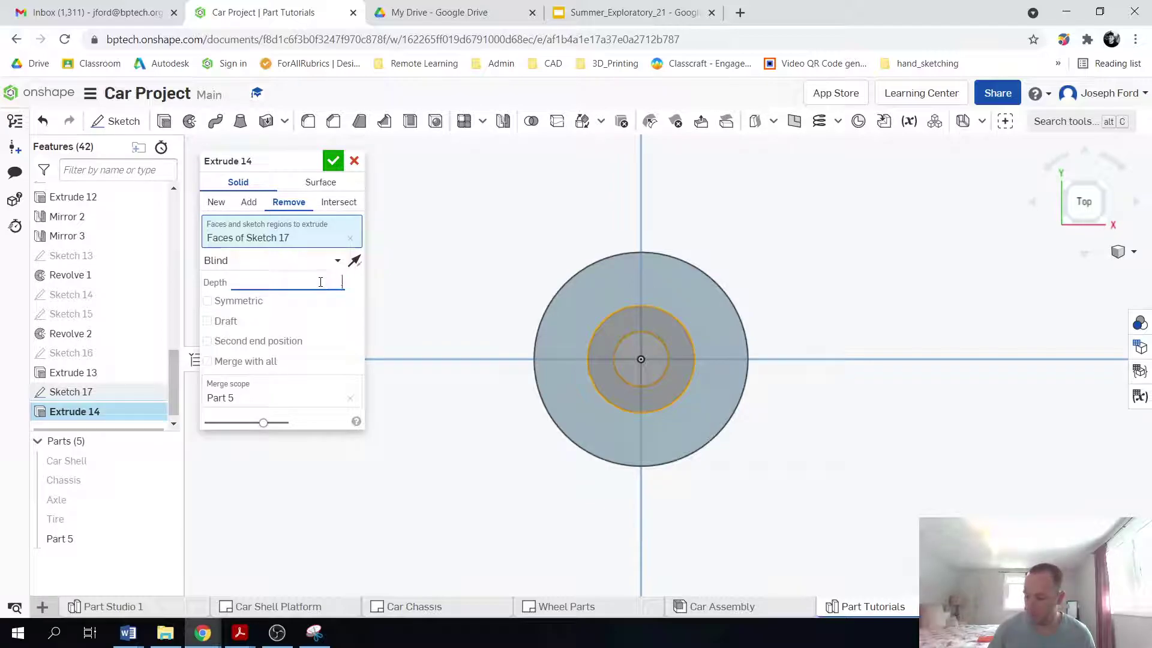
text(.05)
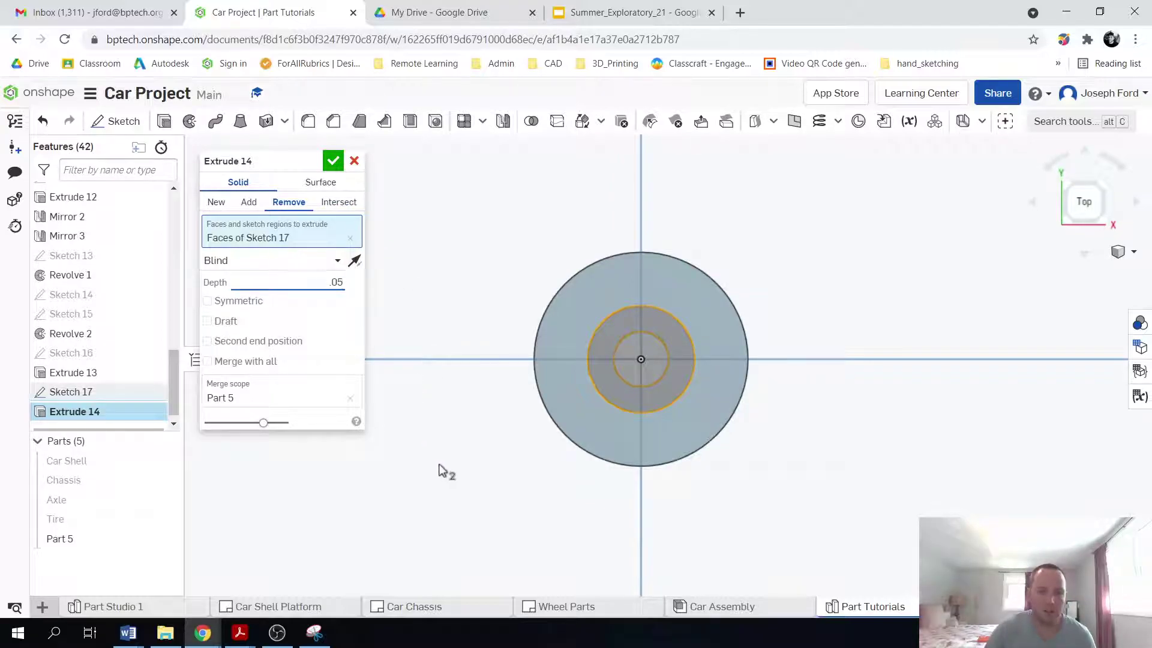
right_drag(442, 470, 467, 460)
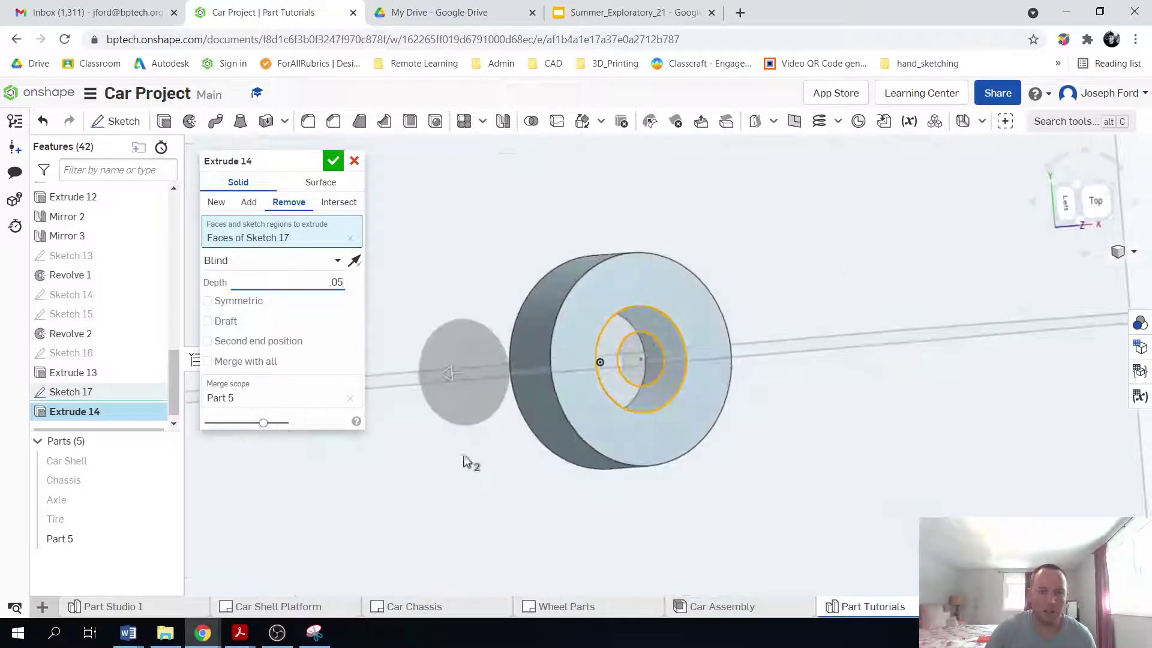
click(334, 161)
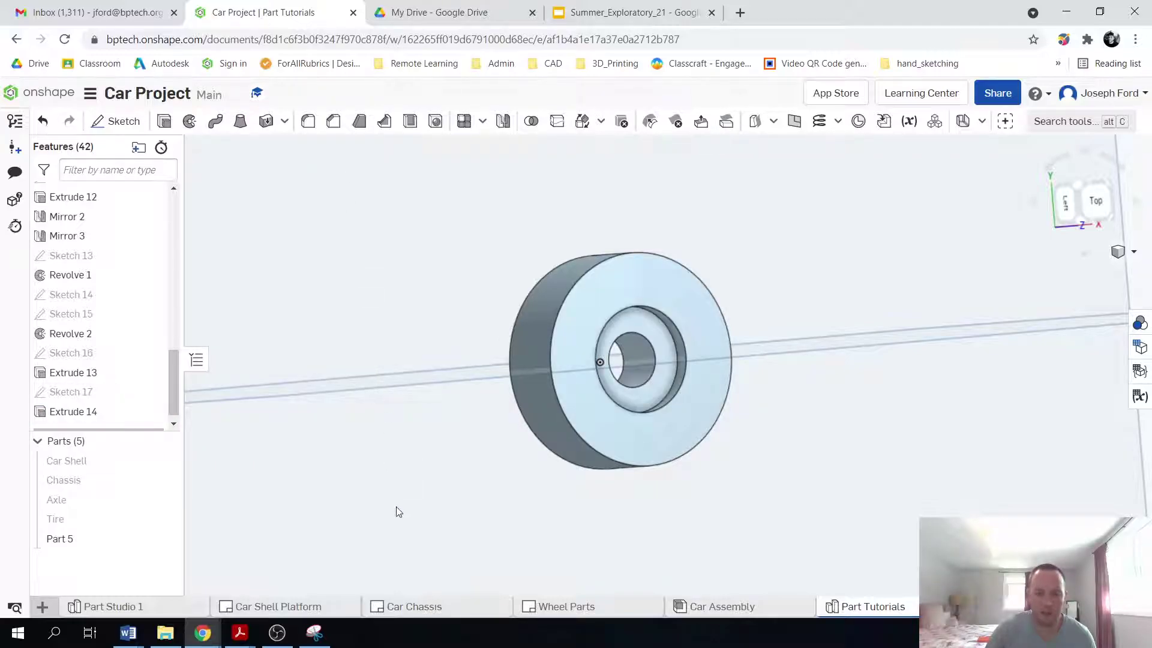
right_drag(396, 511, 532, 476)
scroll(653, 452, down, 5)
scroll(624, 454, up, 4)
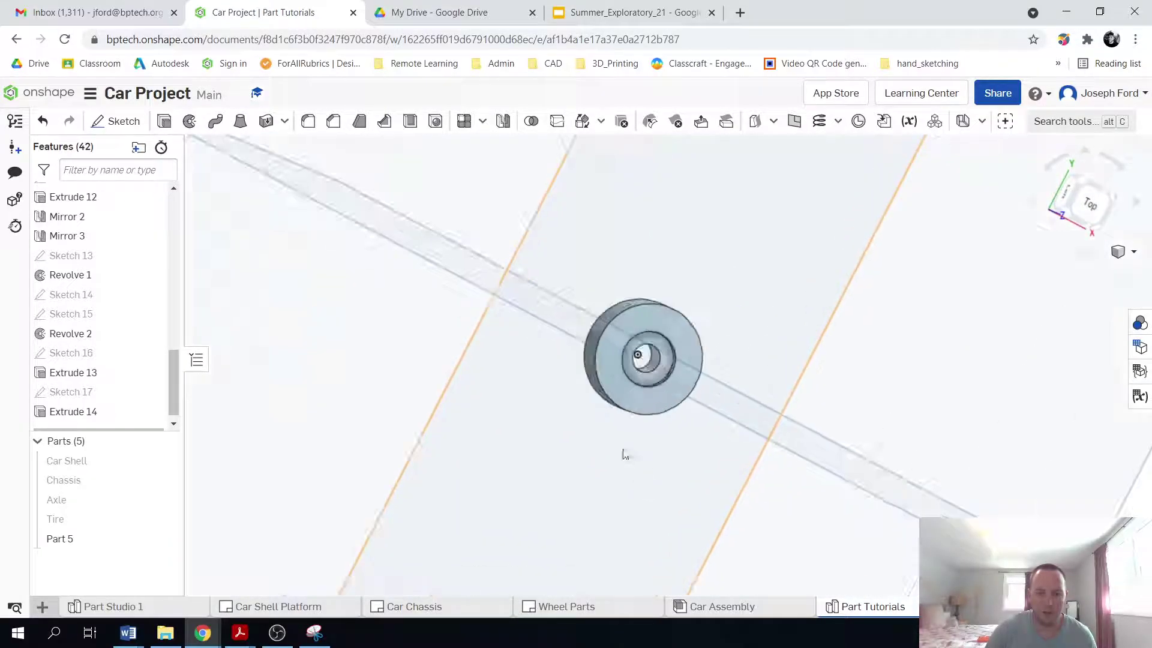
mouse_move(624, 509)
right_down()
mouse_move(597, 471)
mouse_move(591, 408)
mouse_move(627, 513)
mouse_move(629, 502)
right_up()
click(1090, 210)
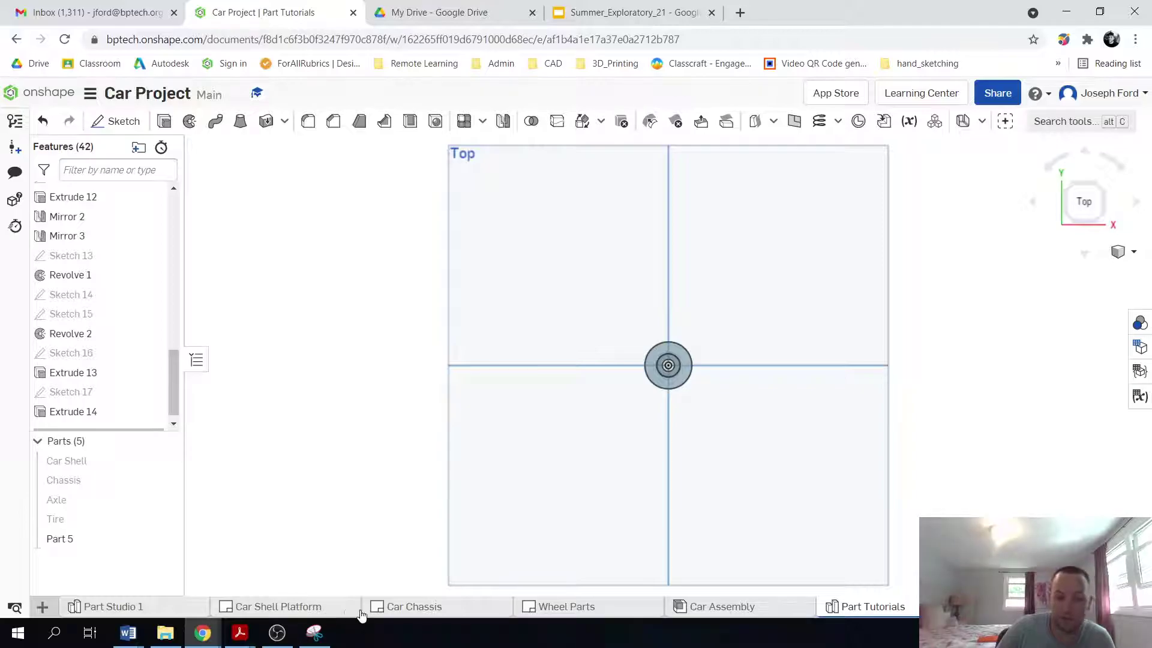
mouse_move(447, 615)
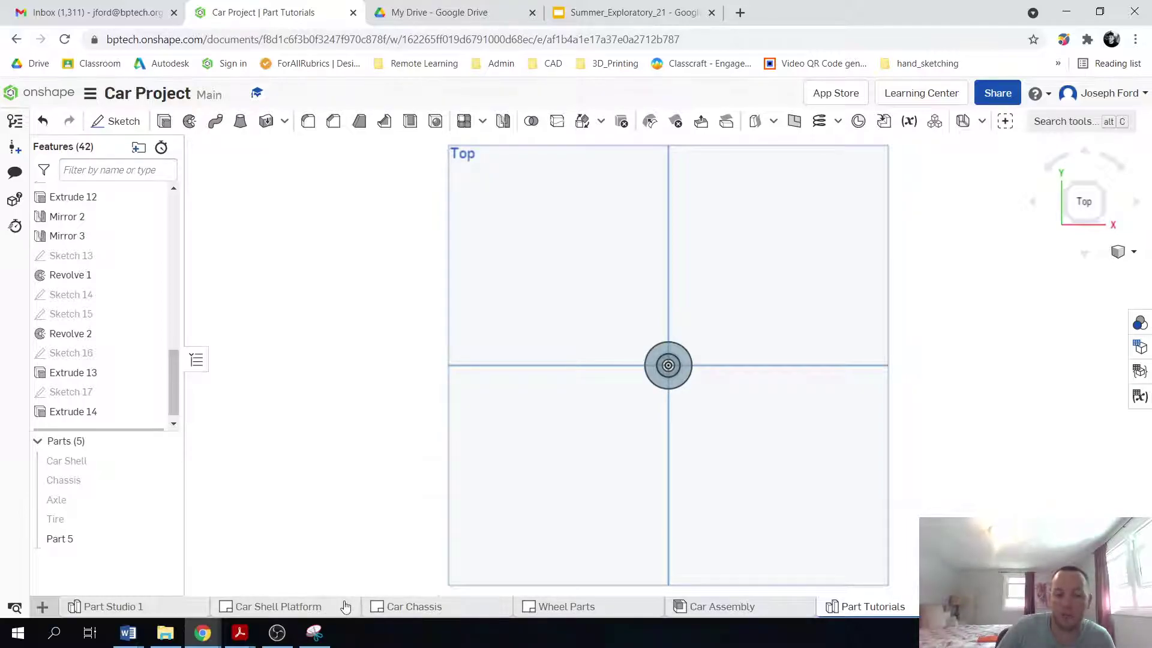
click(621, 607)
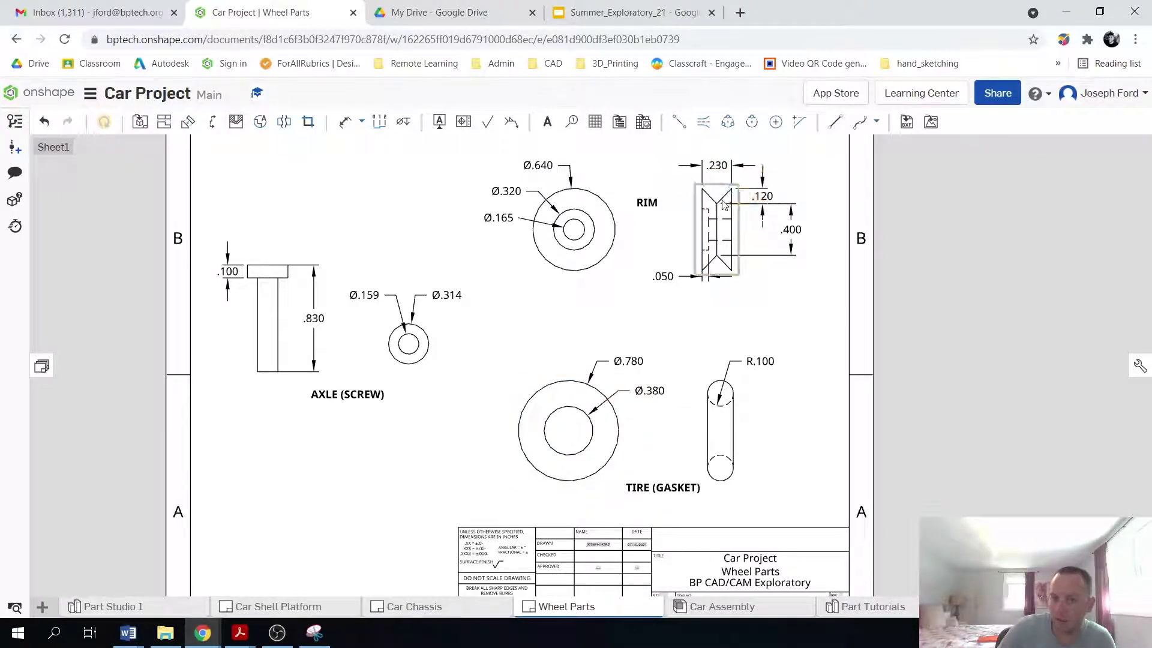
click(773, 190)
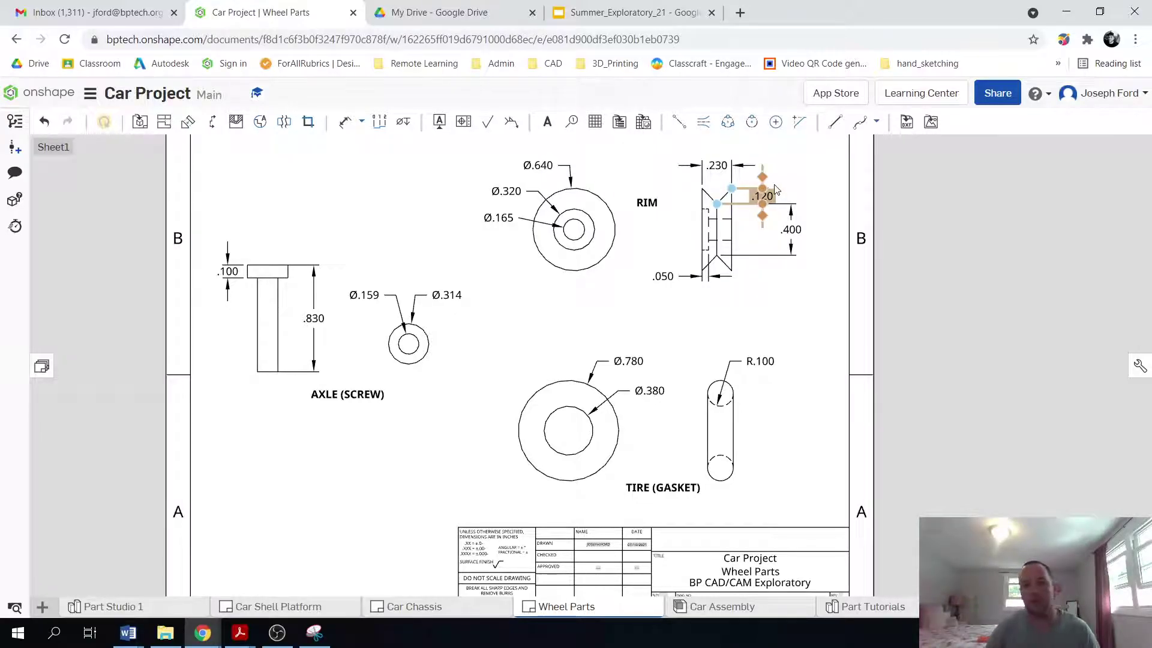
click(489, 235)
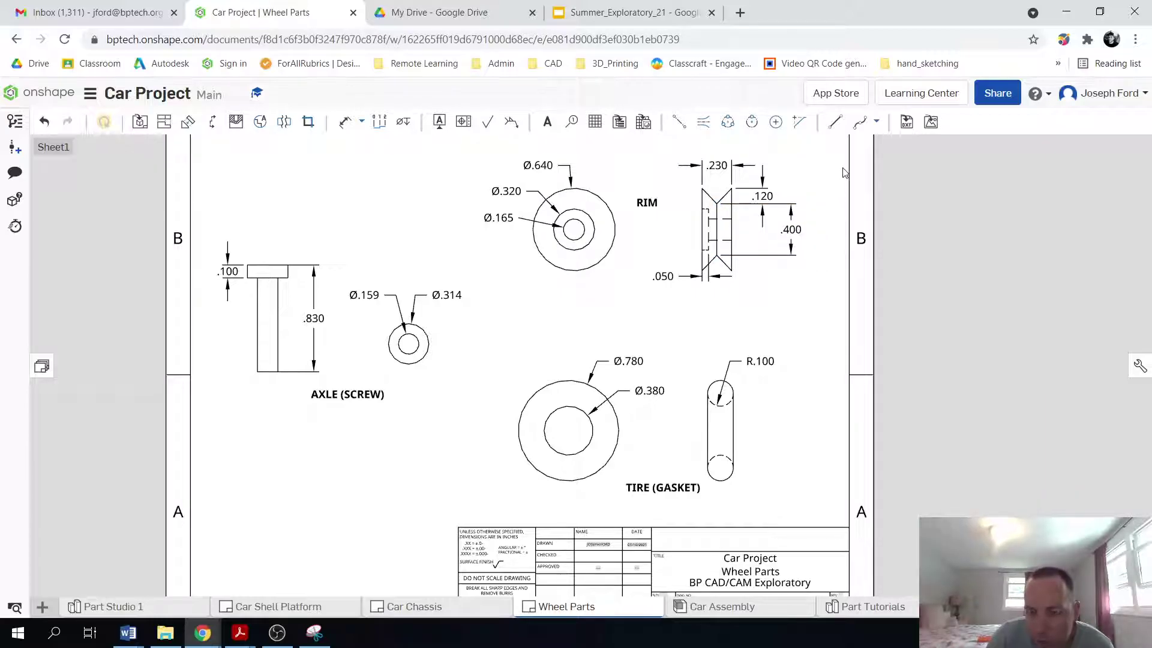
click(762, 196)
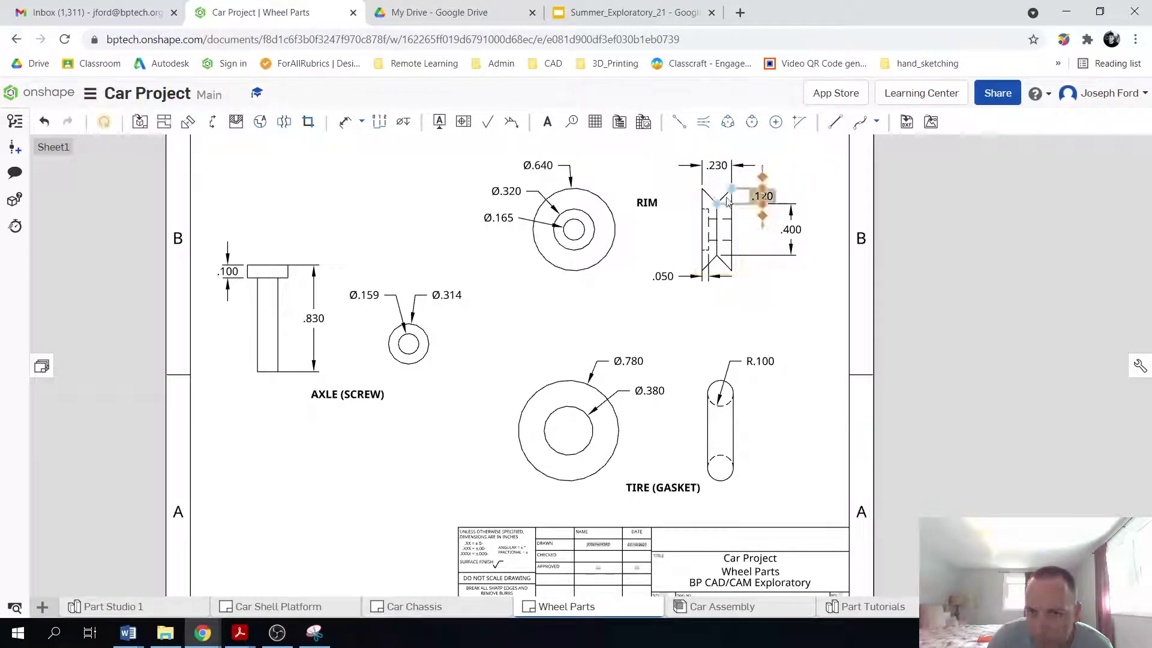
click(663, 201)
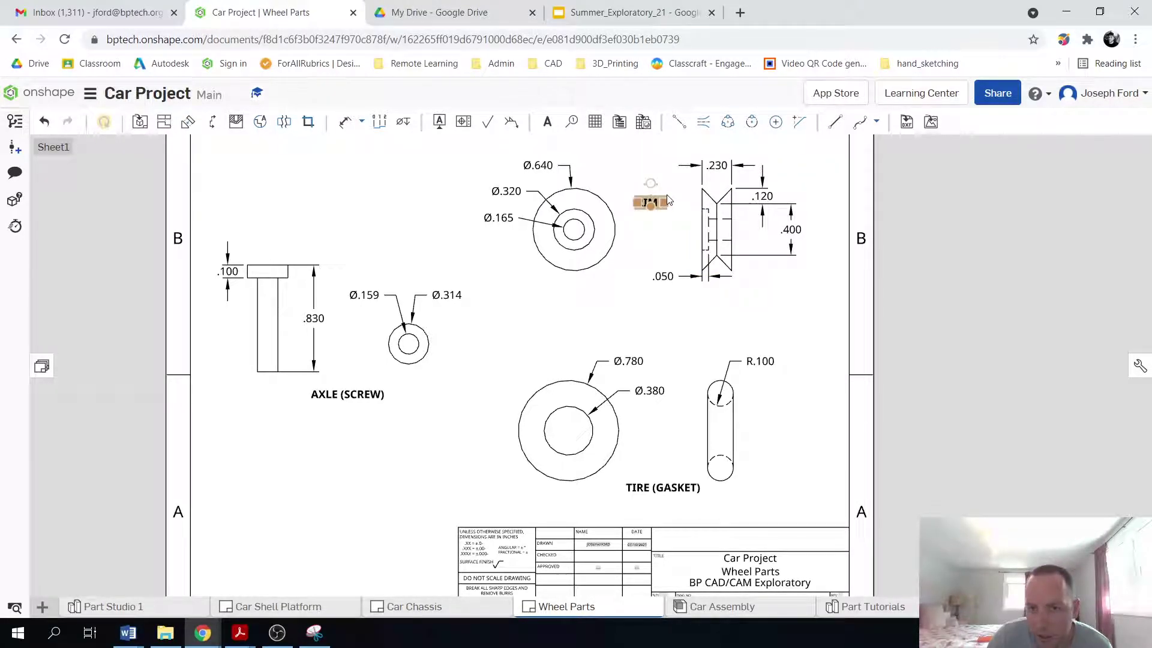
key(Escape)
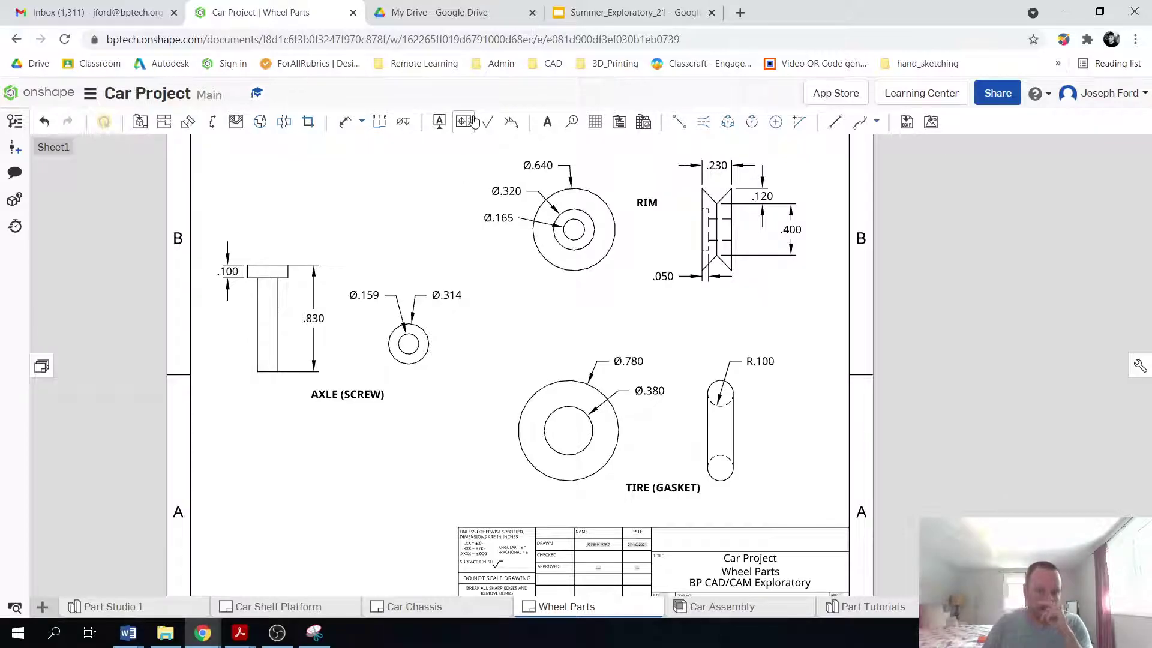
click(717, 165)
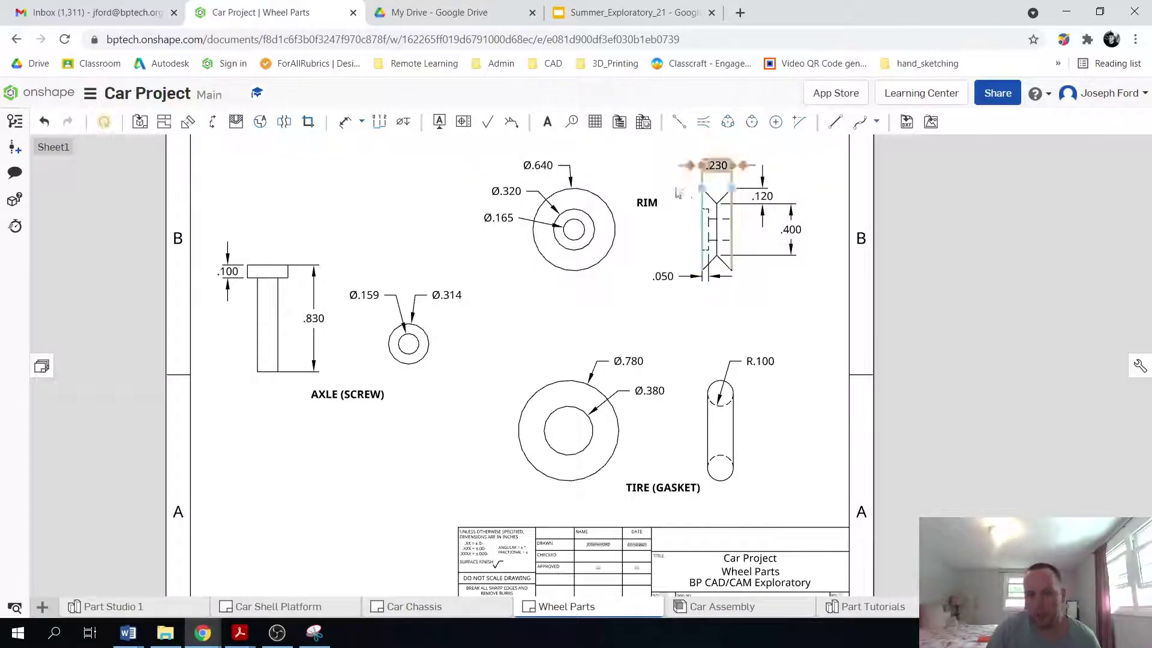
click(867, 606)
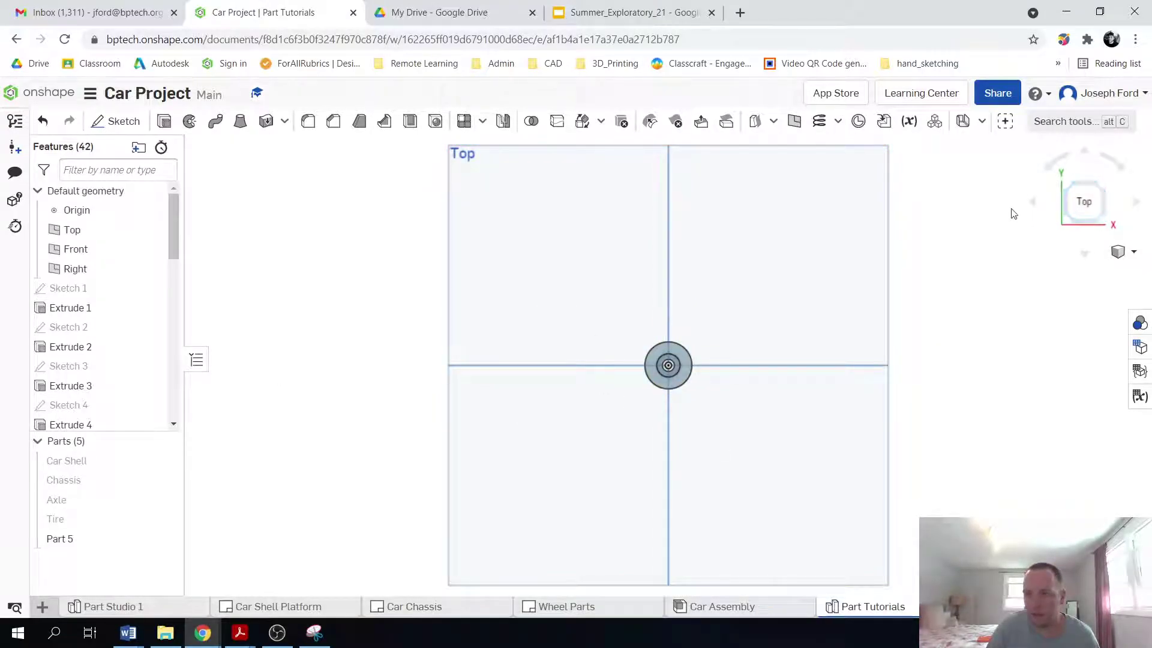
- Turn the wheel to a right-side view and start Sketch 18 on the Right plane
drag(1031, 207, 1104, 204)
click(1103, 204)
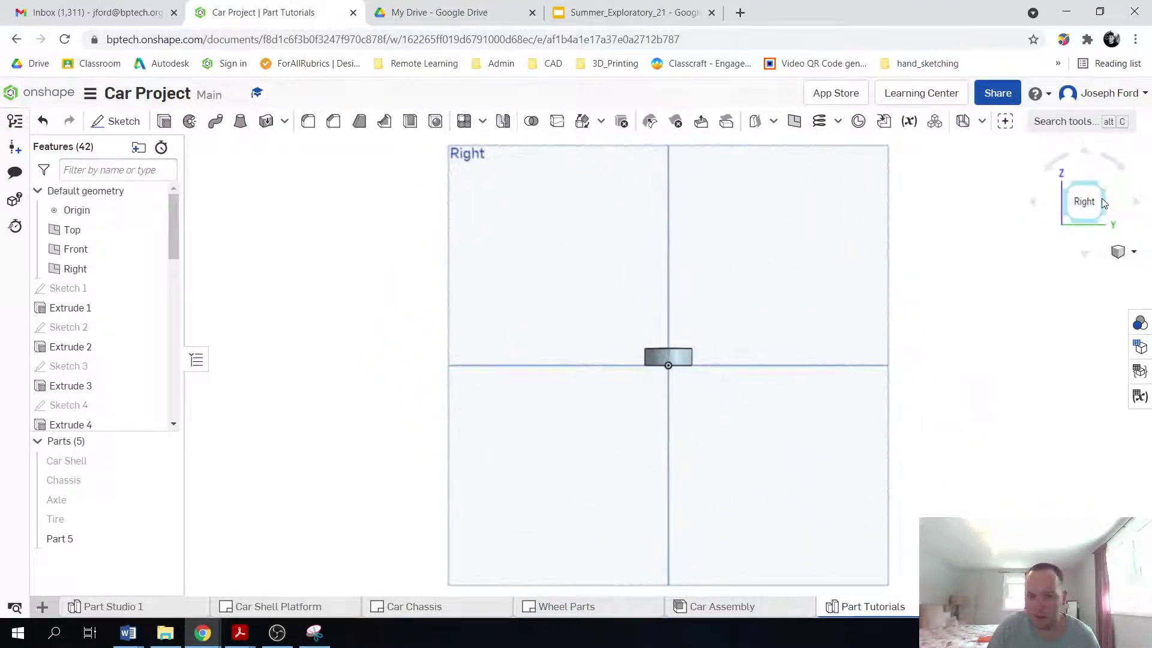
click(1116, 163)
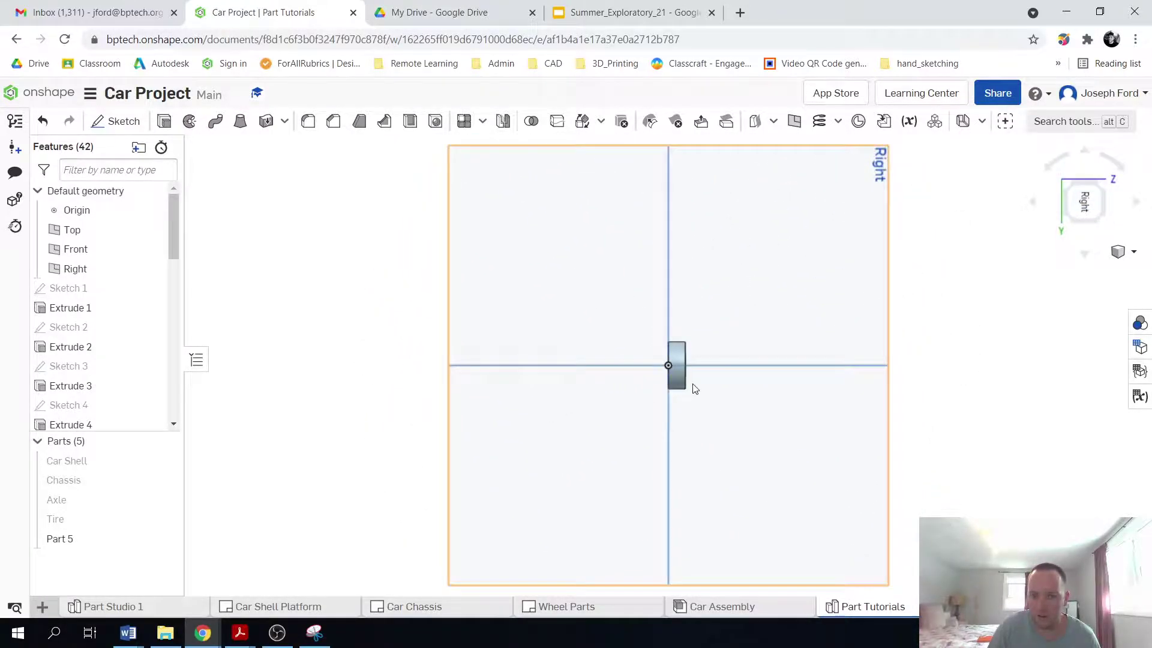
scroll(678, 360, up, 5)
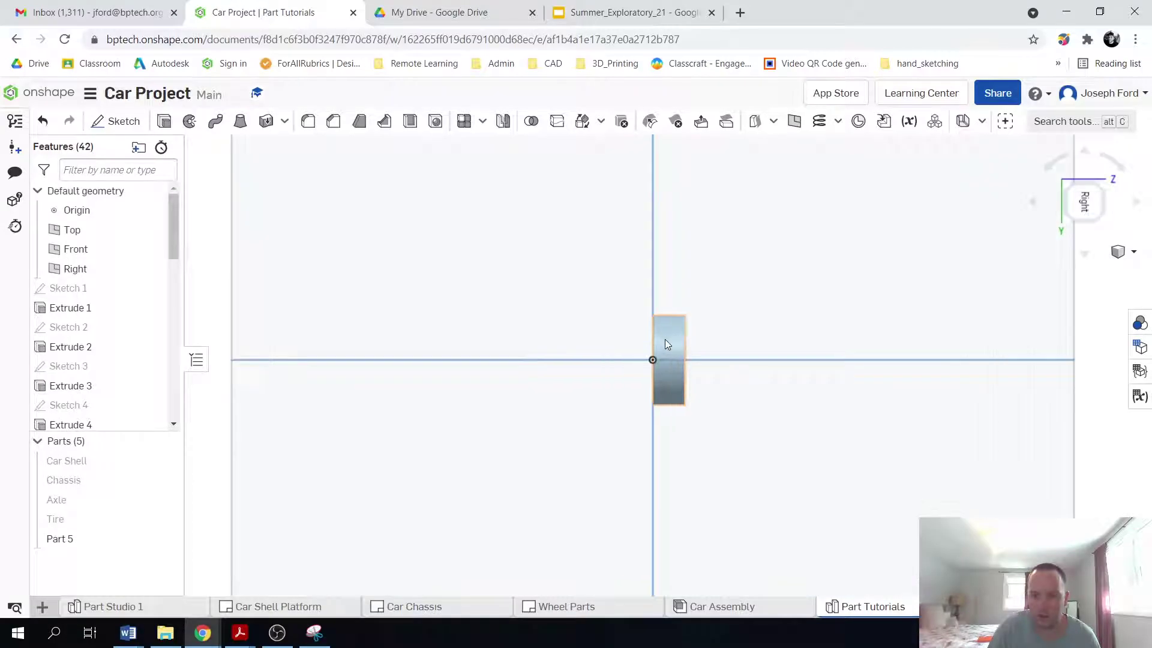
click(116, 121)
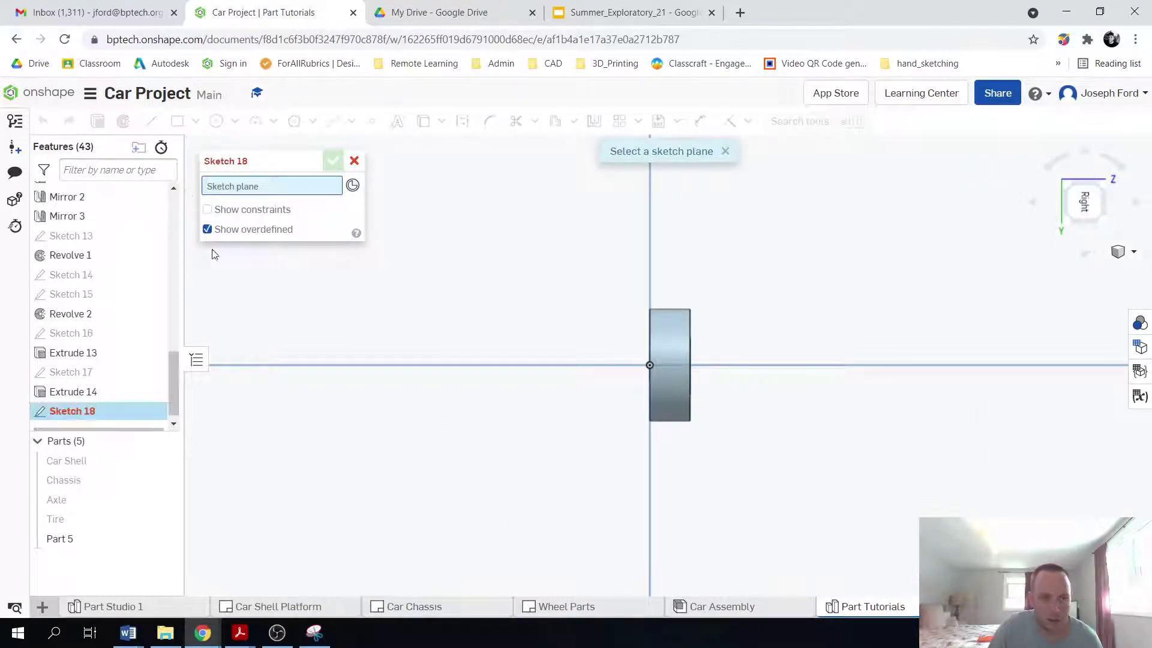
scroll(432, 366, down, 5)
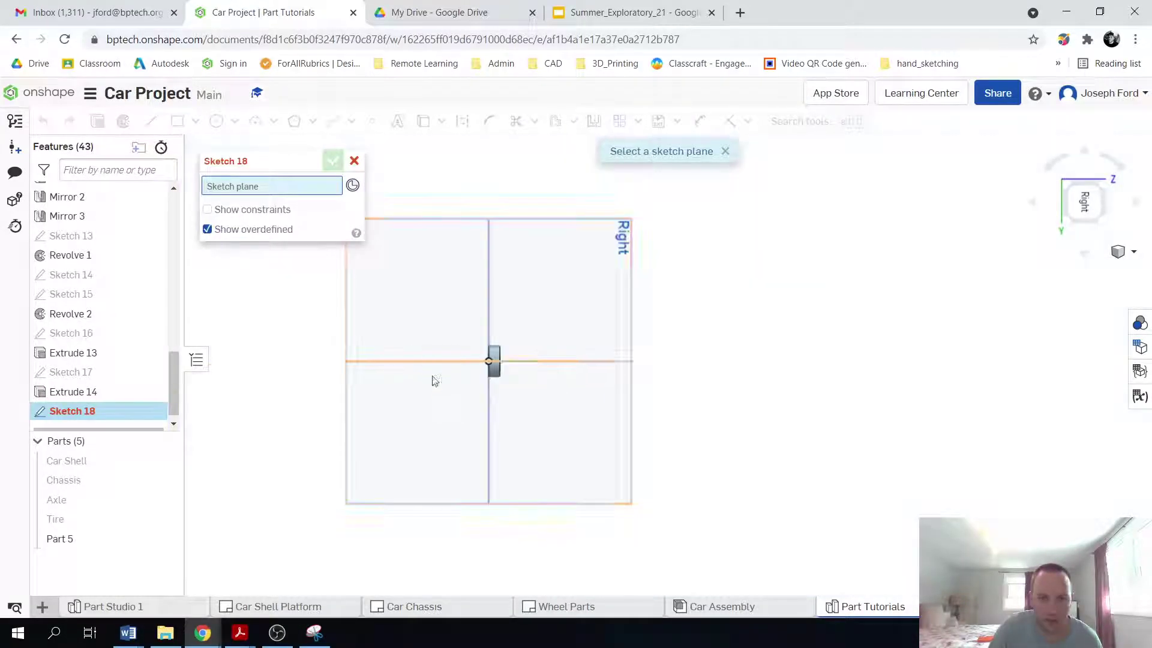
click(632, 259)
scroll(490, 386, up, 5)
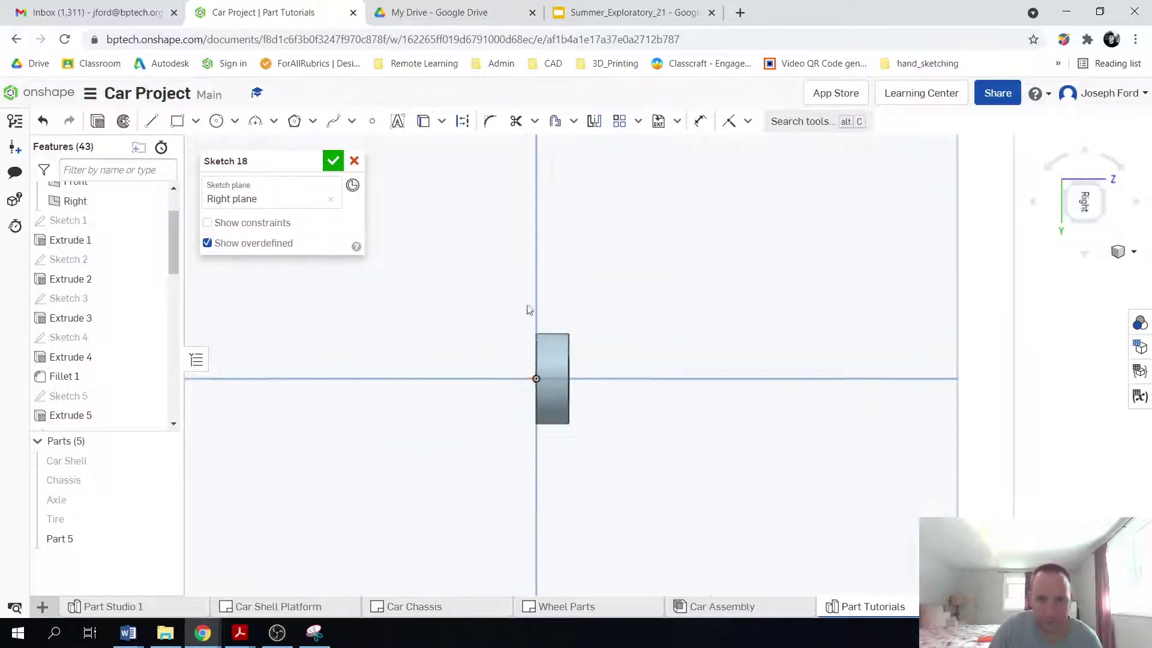
scroll(557, 320, up, 2)
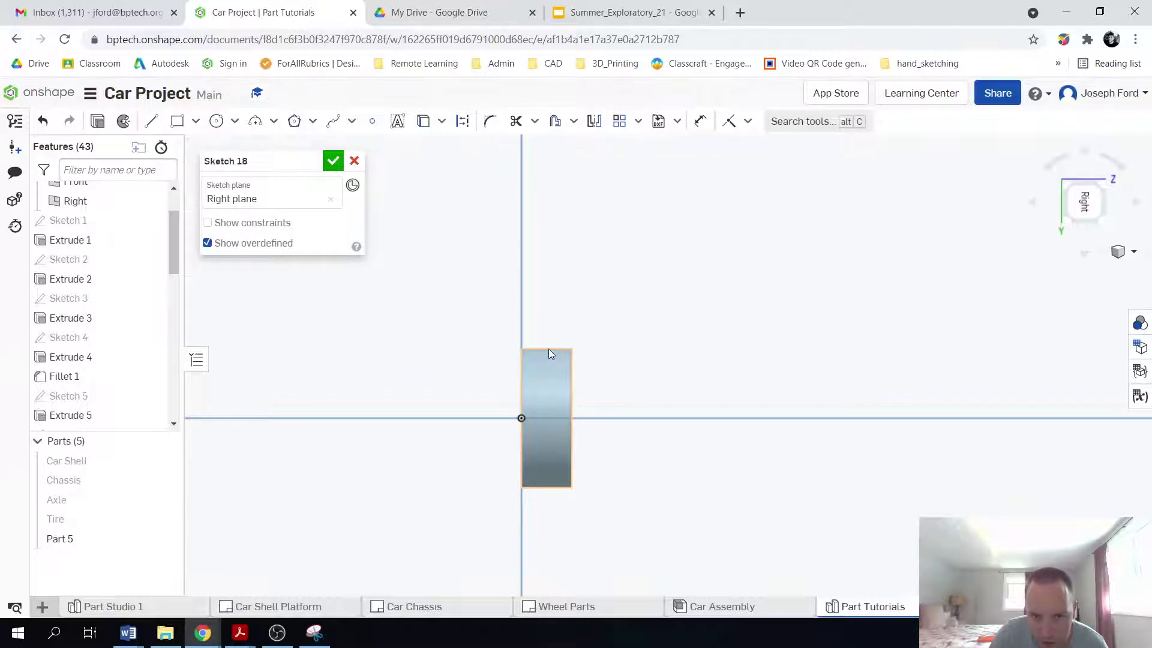
- Project the part's side face, then draw two lines forming a V notch across the rim's top edge
key(u)
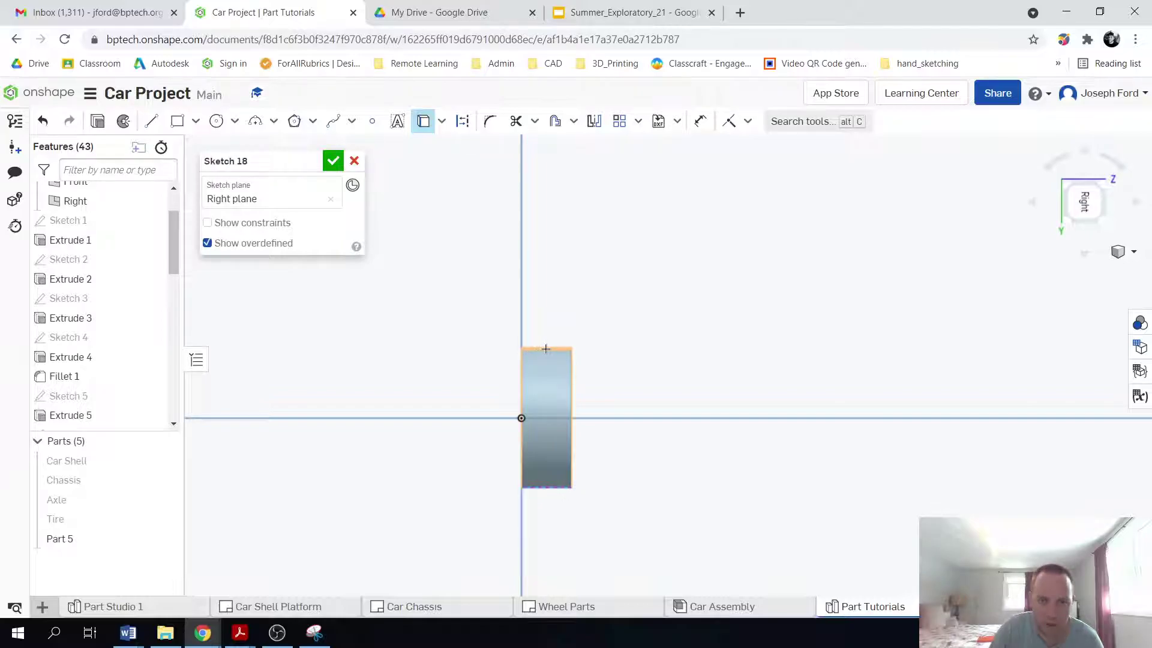
click(545, 348)
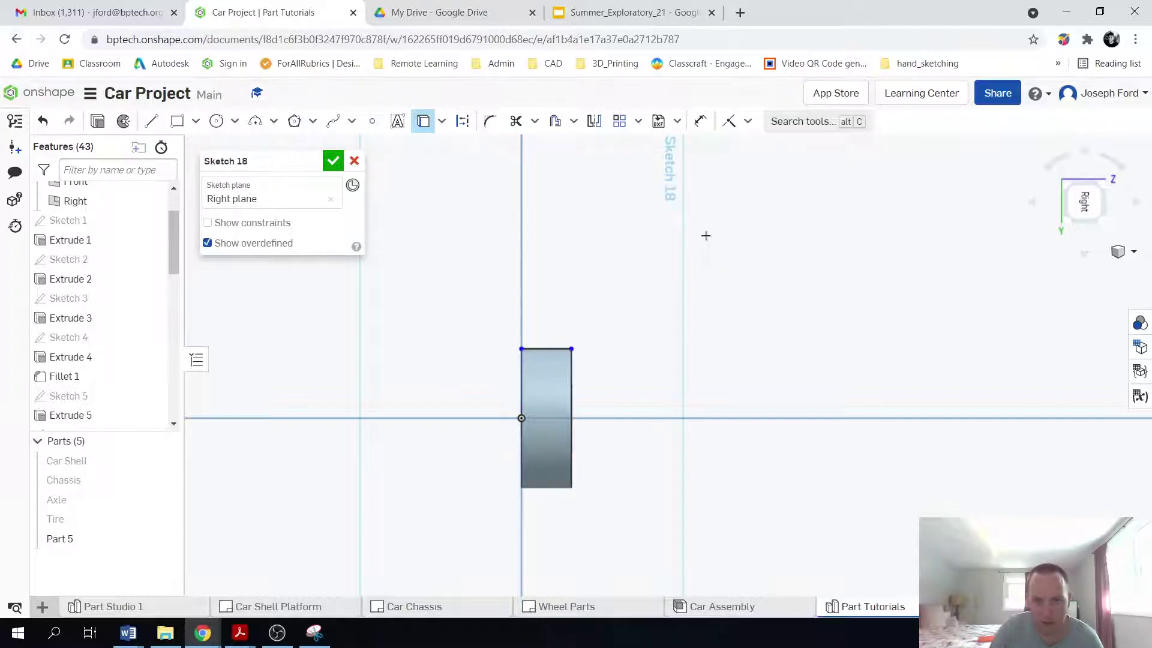
key(l)
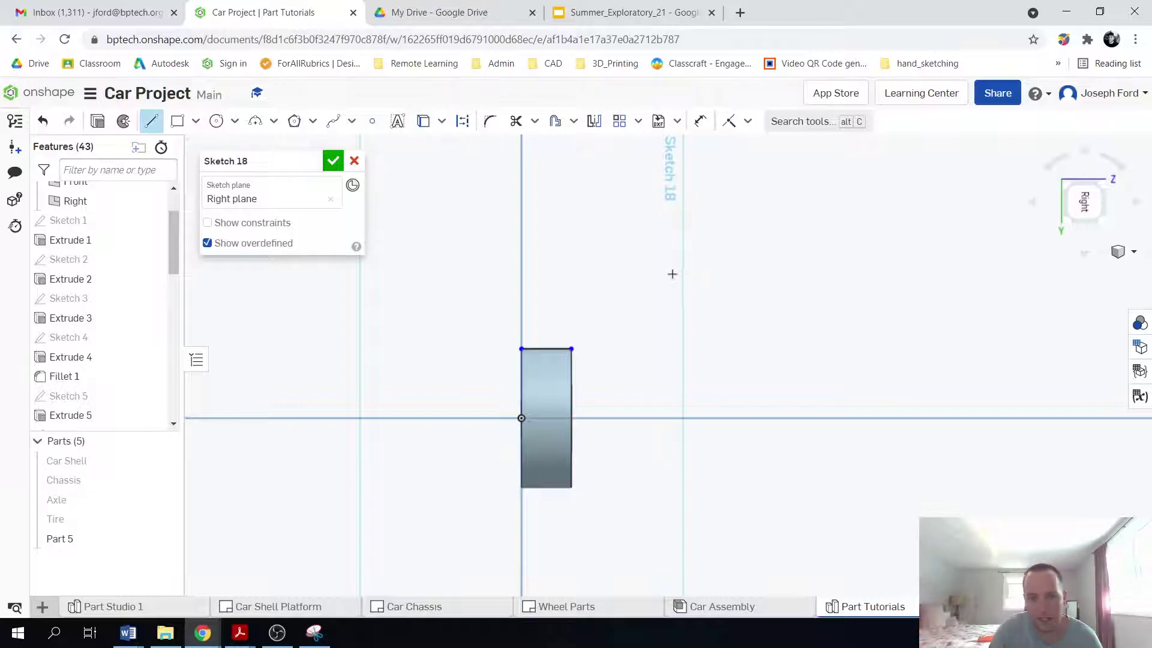
click(519, 348)
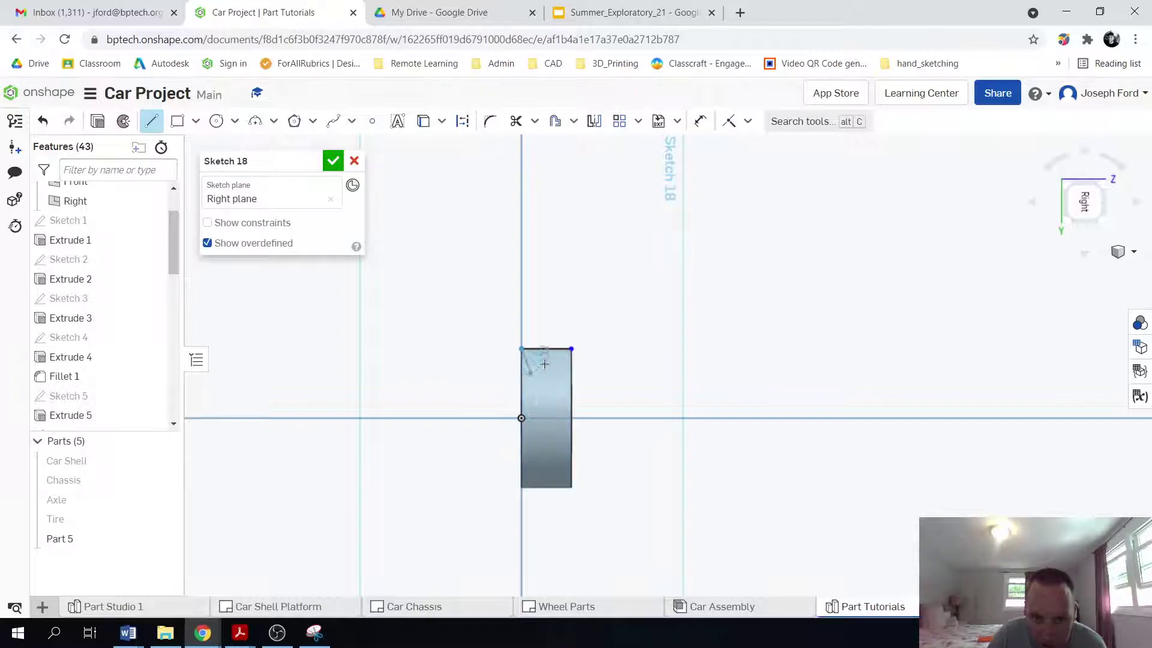
scroll(544, 360, up, 3)
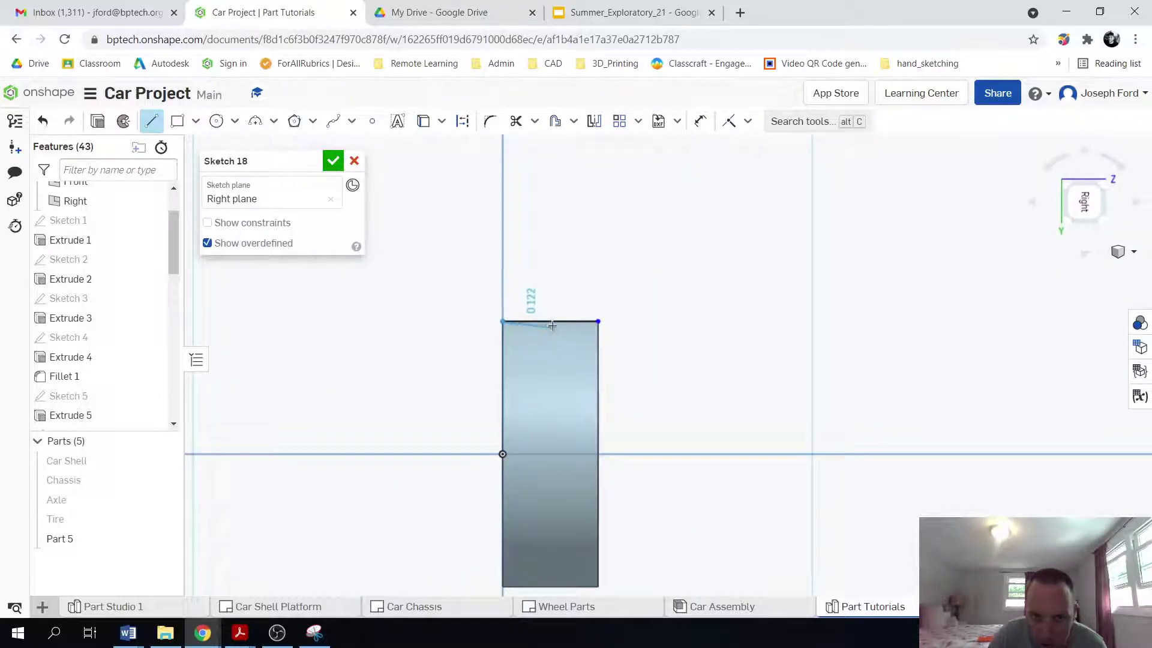
click(550, 370)
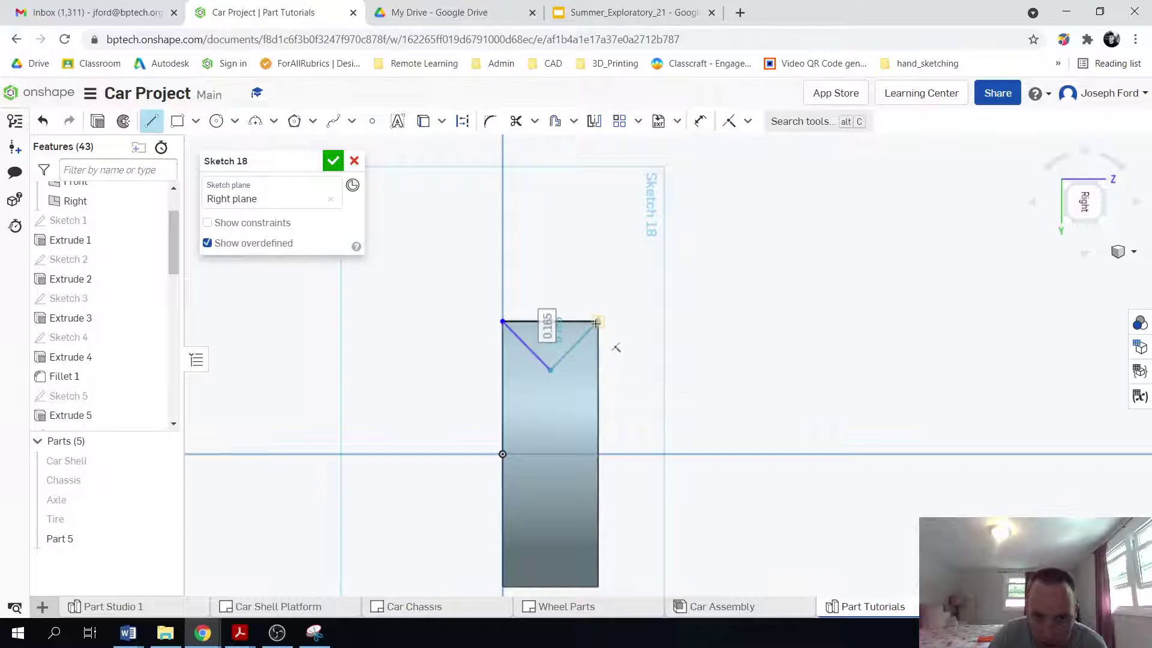
click(598, 321)
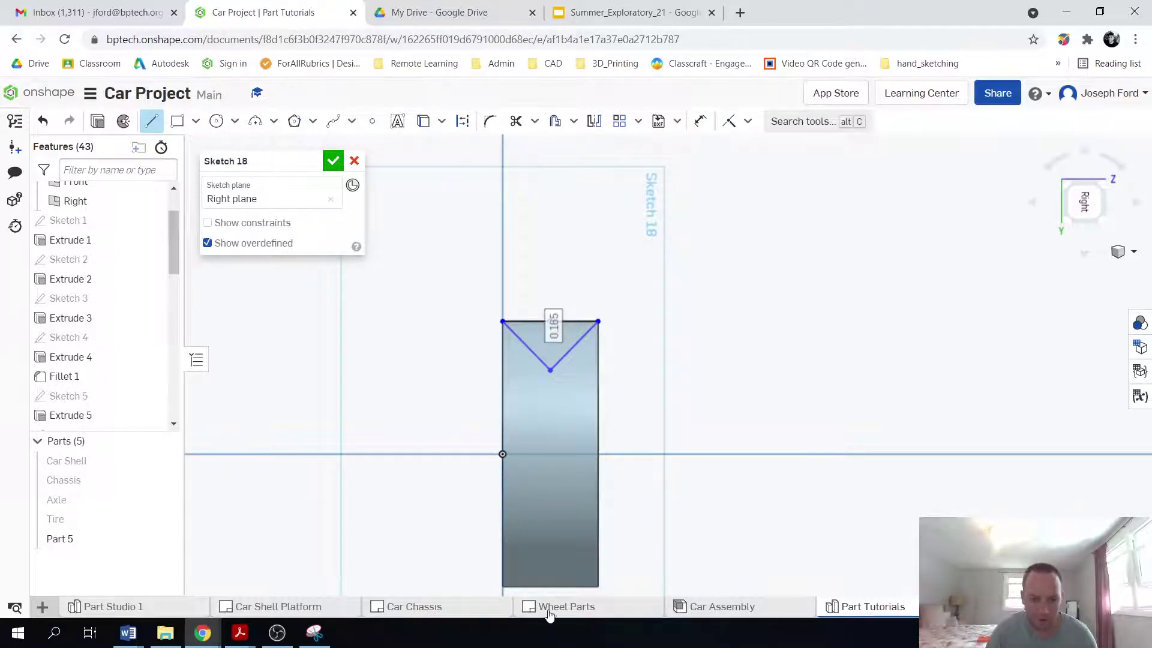
- After checking the rim in Wheel Parts, dimension the V notch depth to 0.1 in
click(573, 607)
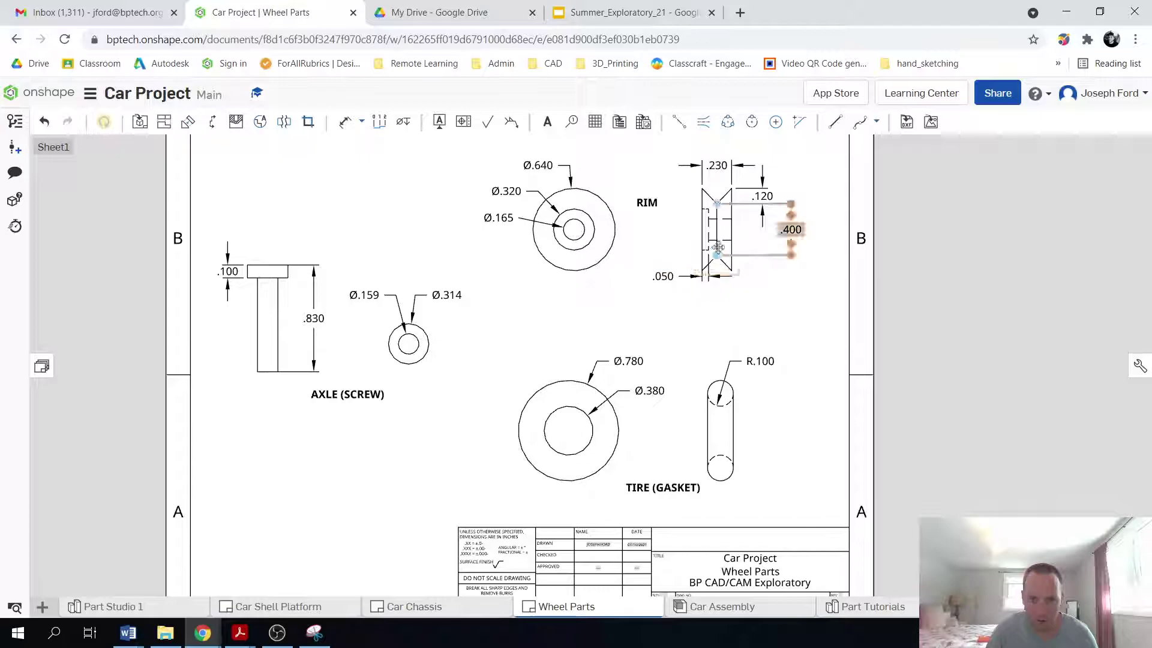
click(873, 608)
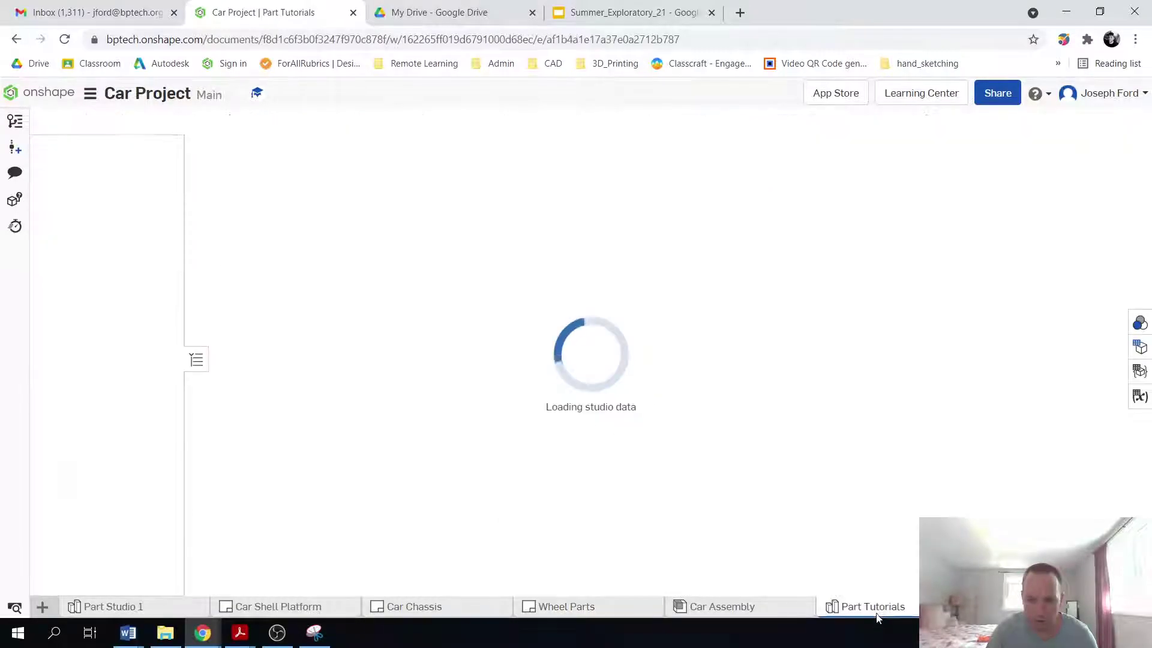
key(u)
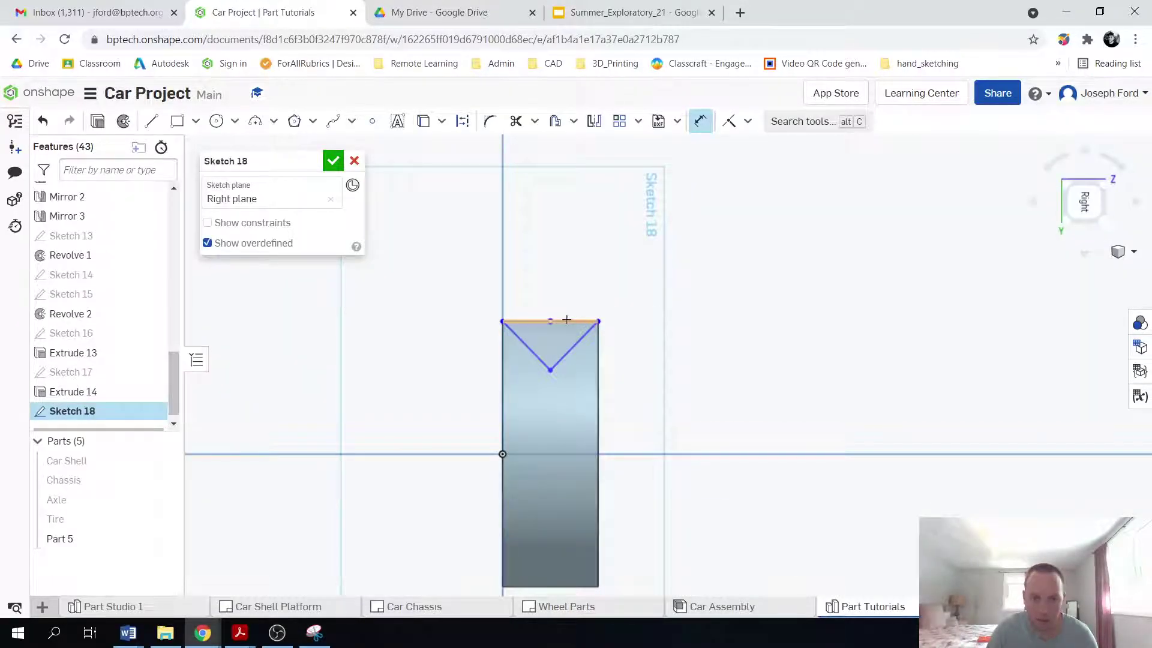
click(566, 320)
click(550, 369)
click(676, 341)
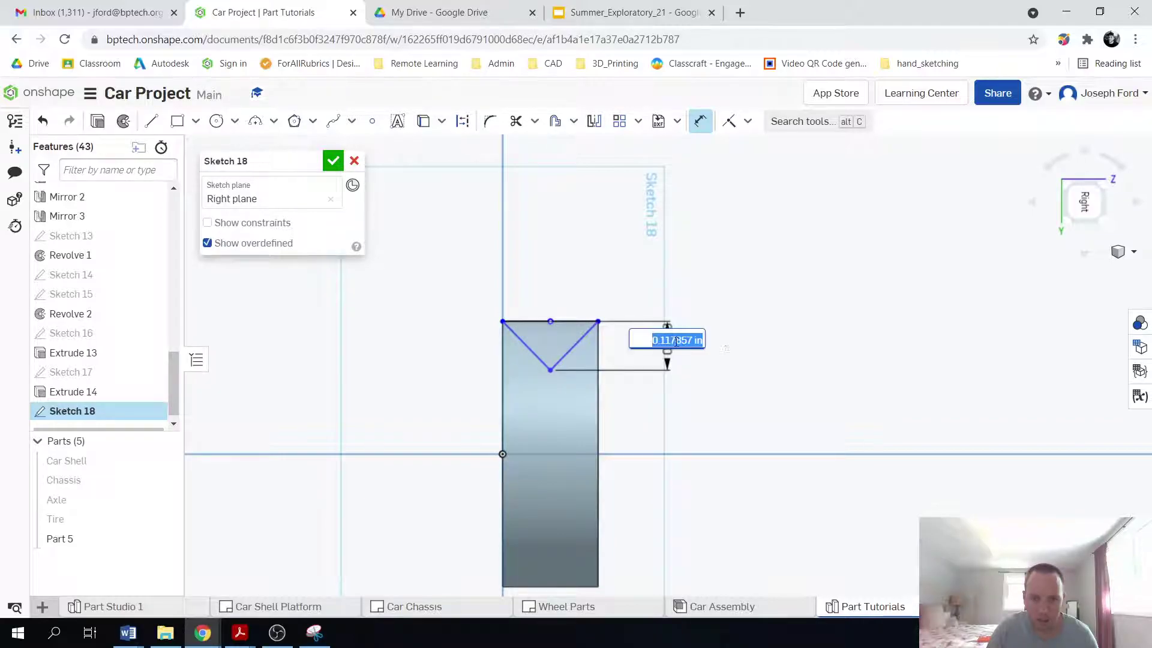
text(0.1)
key(Return)
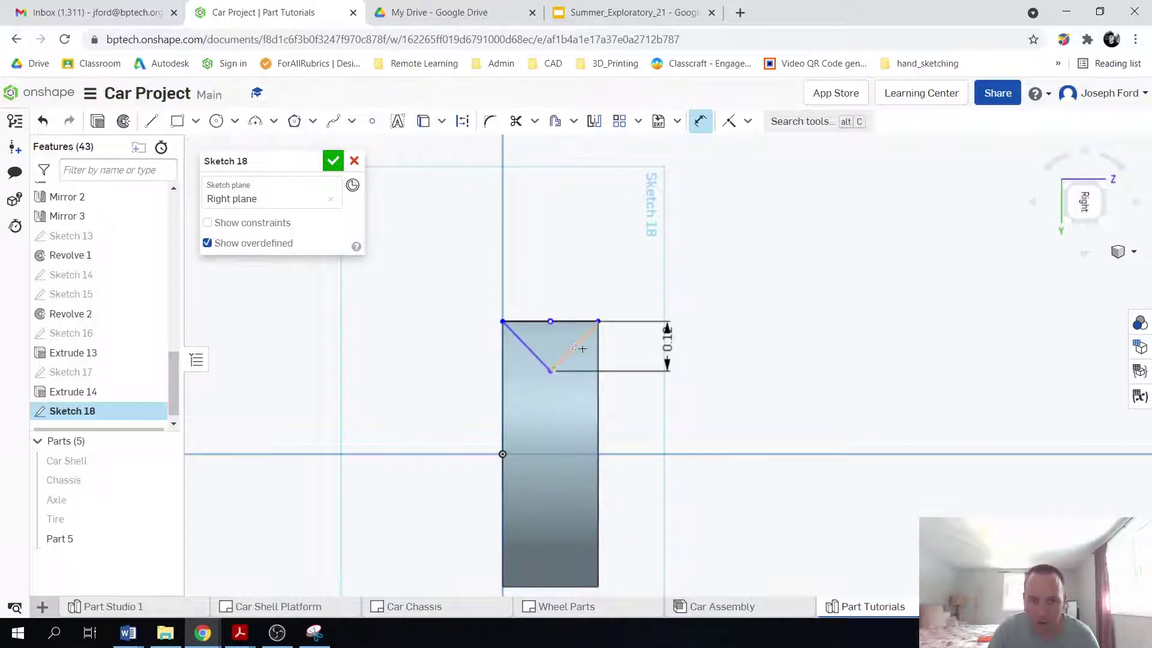
- Make the two V lines equal length, then return the view to face the sketch
key(e)
click(548, 353)
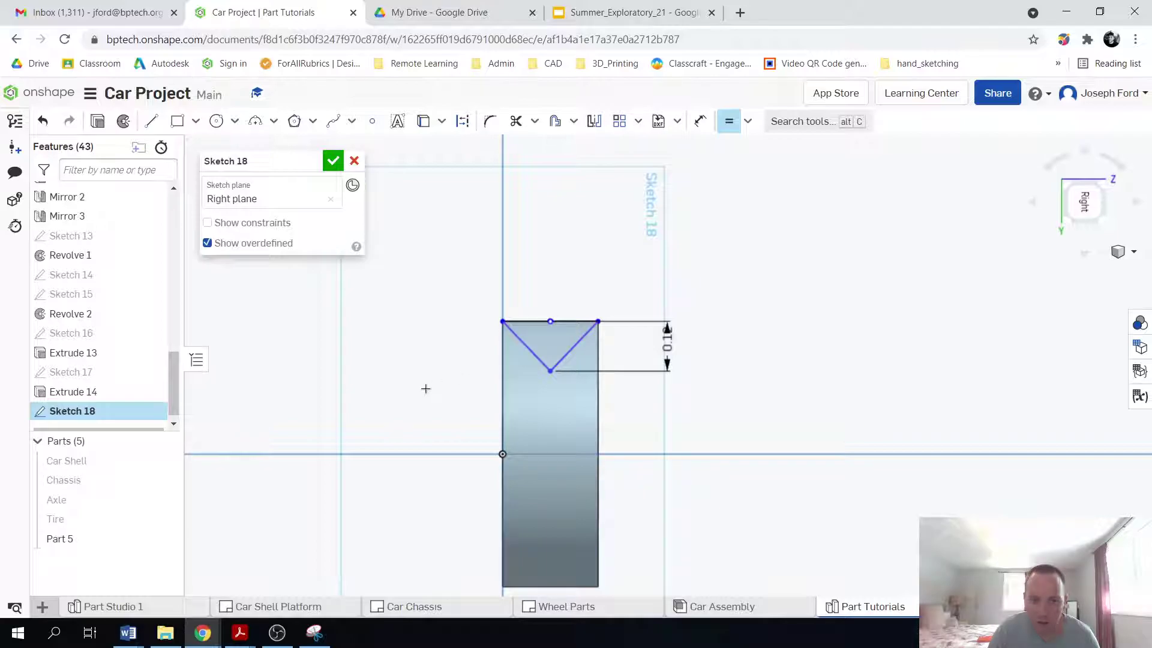
key(Escape)
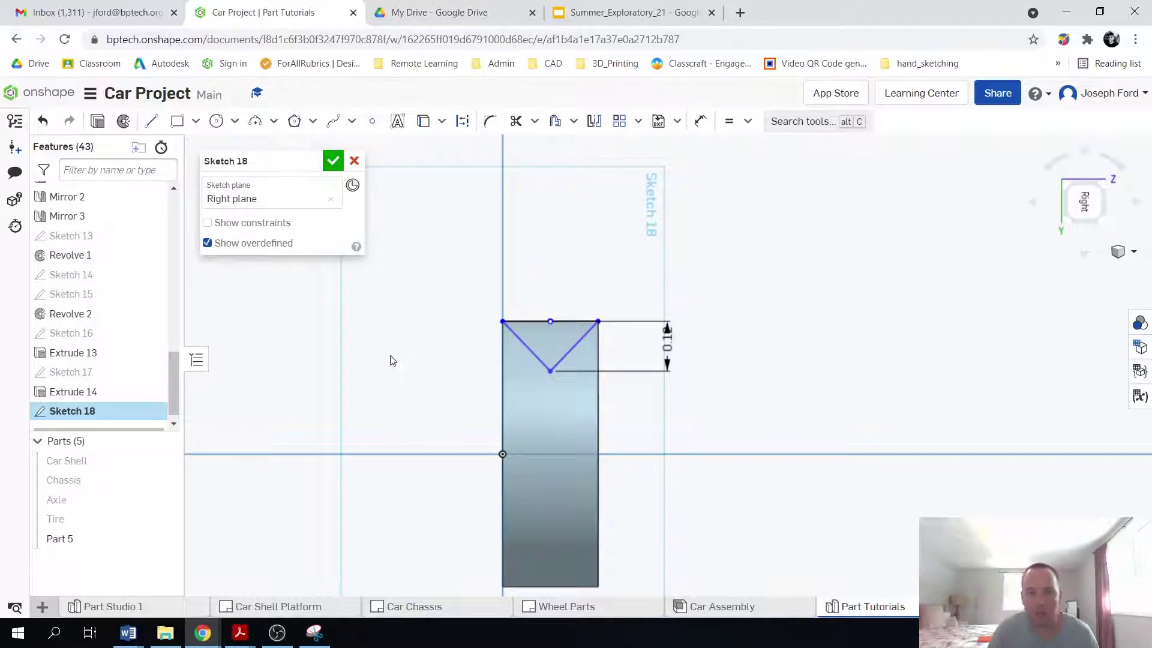
right_drag(419, 424, 696, 435)
key(n)
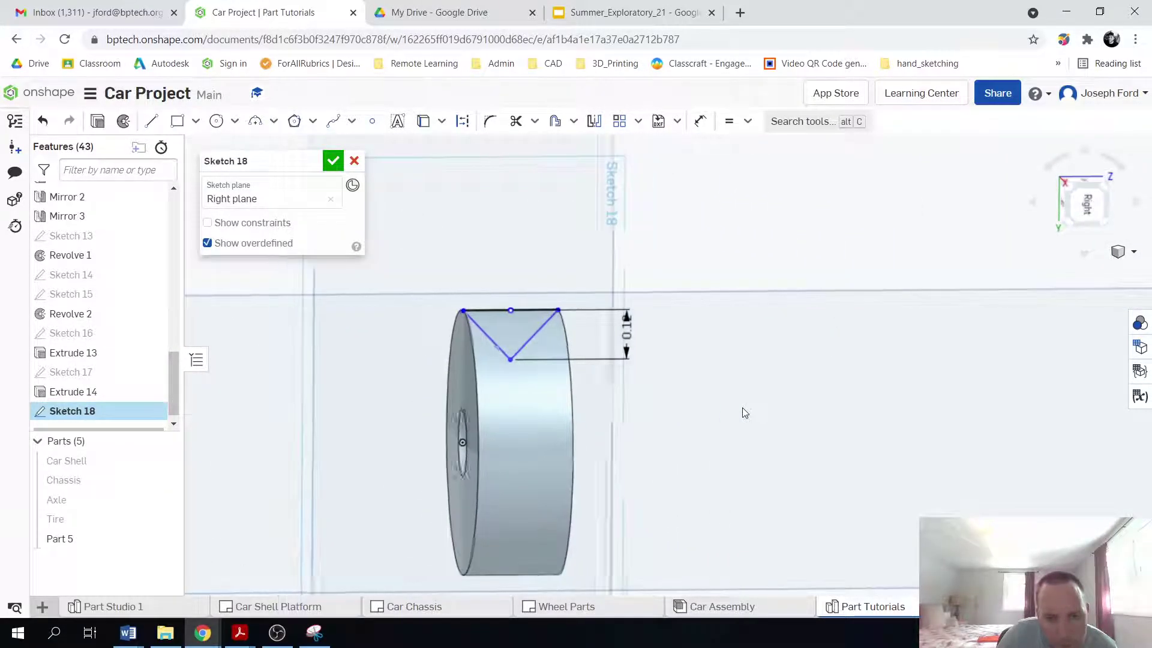
- Undo the corner move, the V depth dimension and the V lines
scroll(539, 348, up, 3)
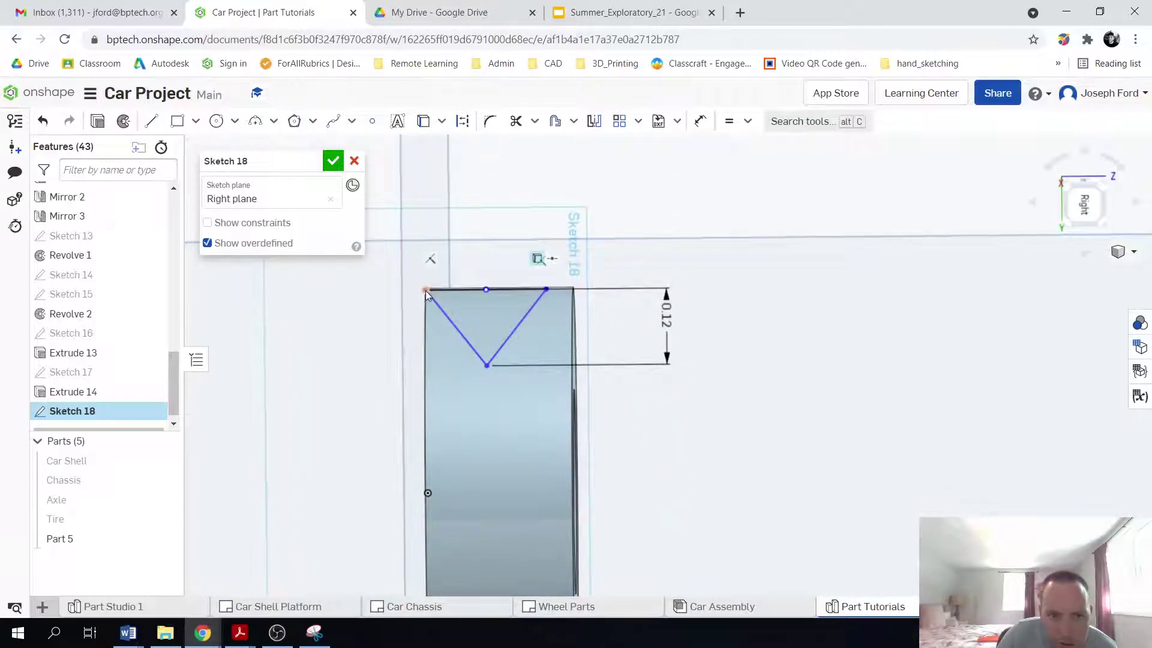
mouse_move(426, 292)
mouse_down()
mouse_move(478, 290)
mouse_move(445, 291)
mouse_up()
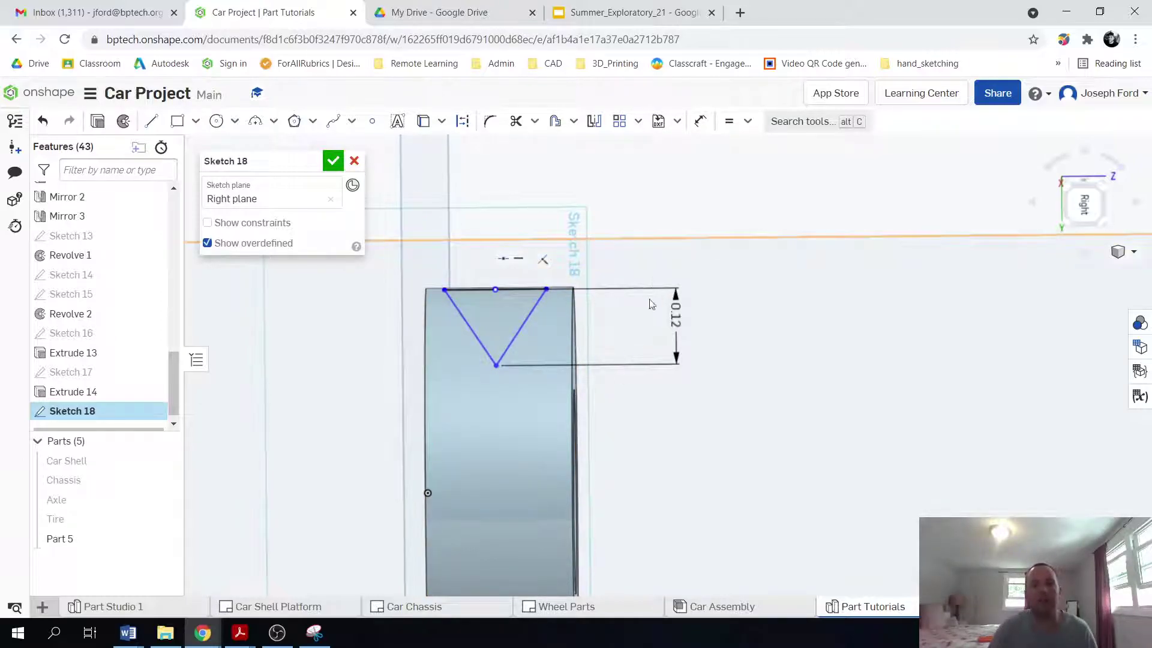
scroll(578, 450, down, 2)
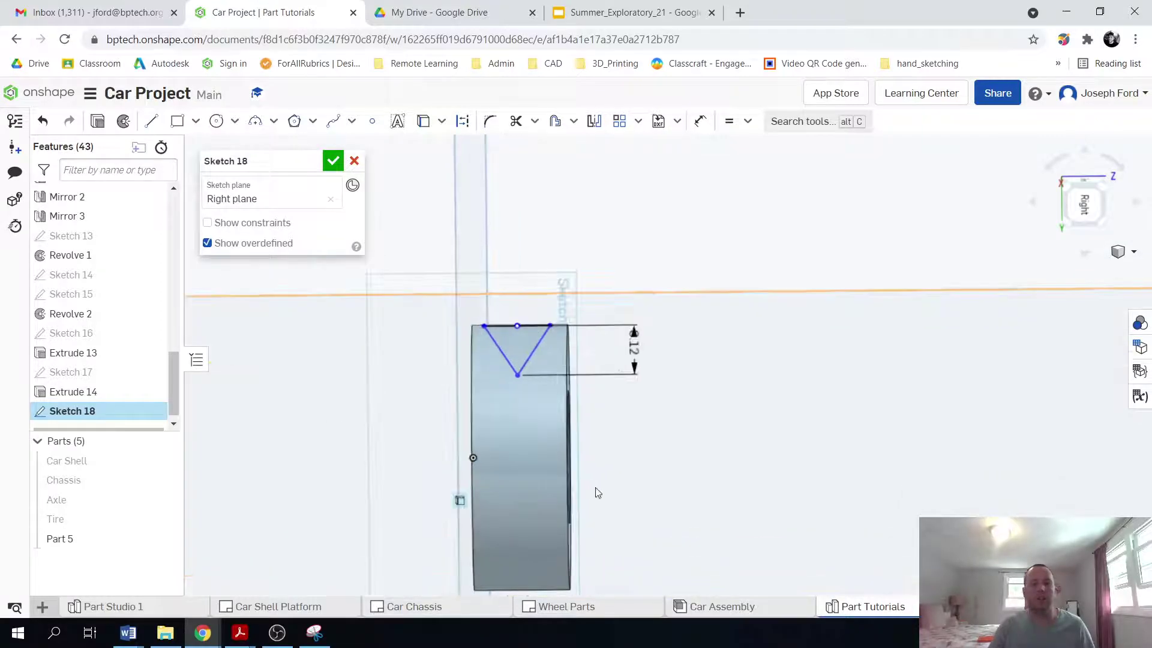
key(ctrl+z)
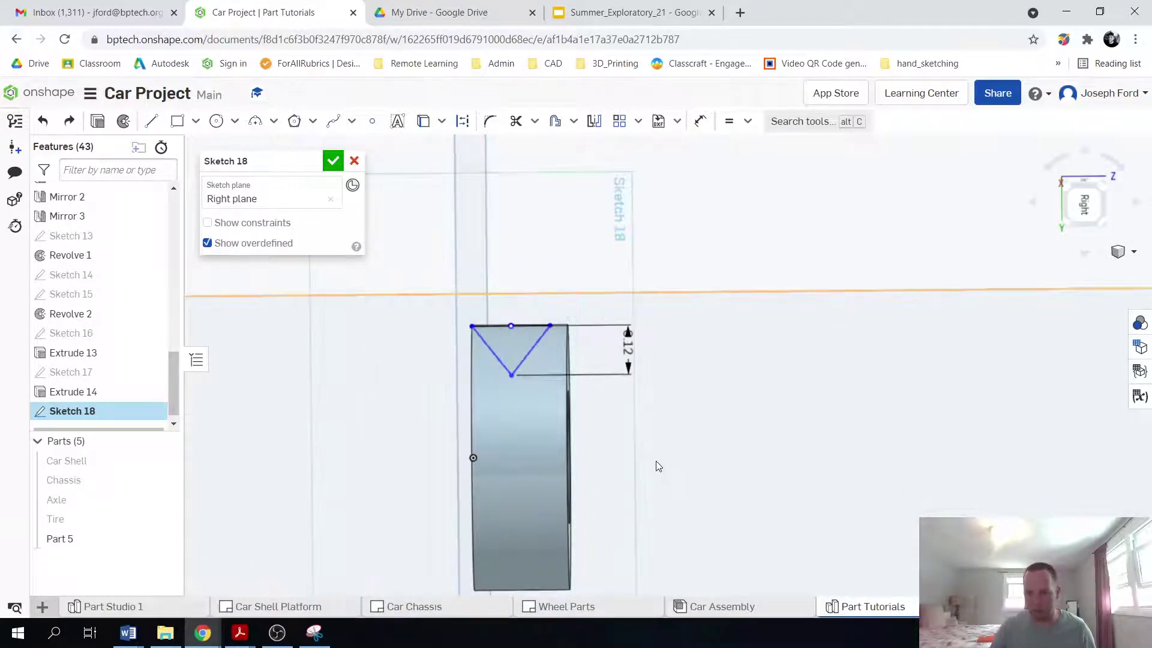
key(ctrl+z)
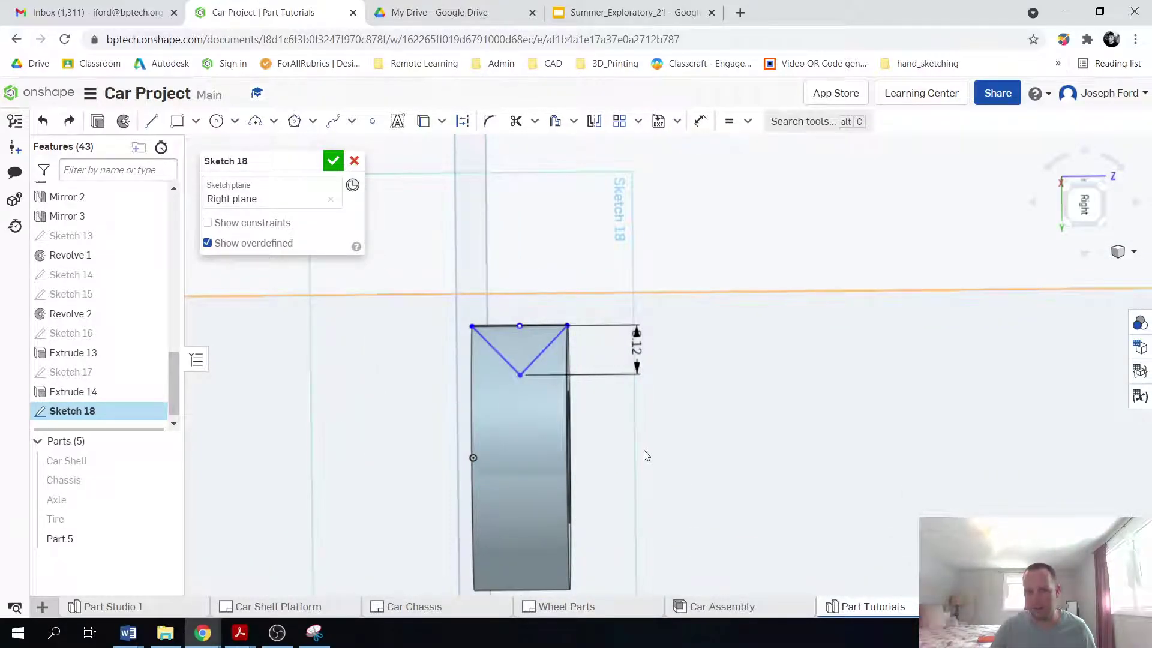
key(ctrl+z)
key(ctrl+z)
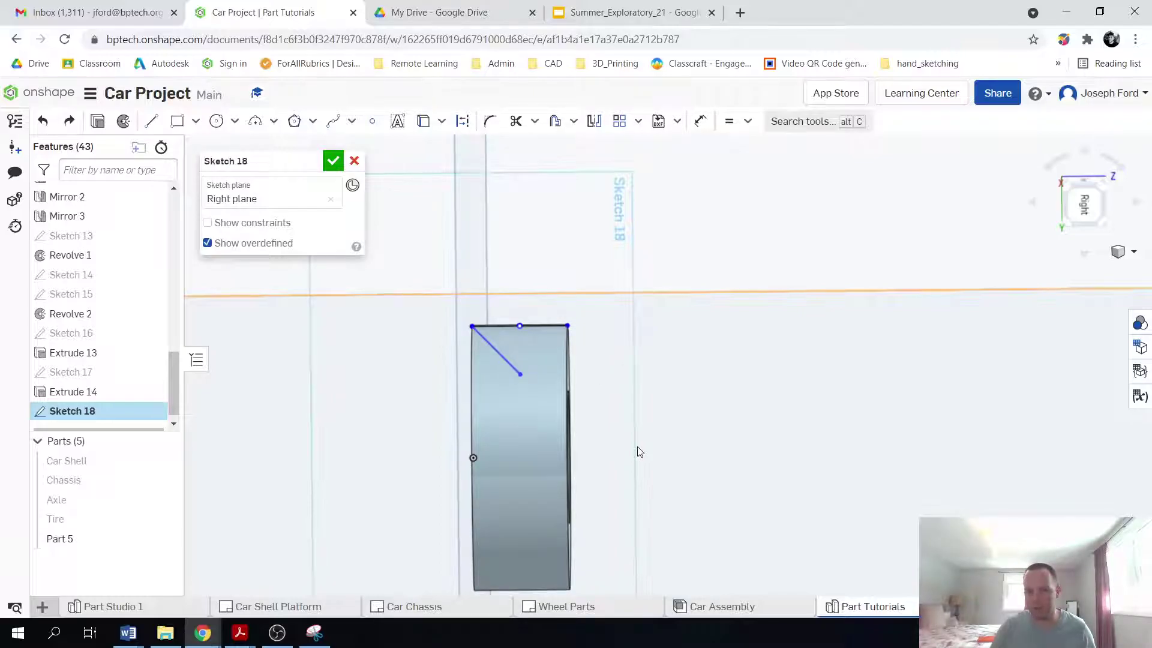
key(ctrl+z)
key(ctrl+z)
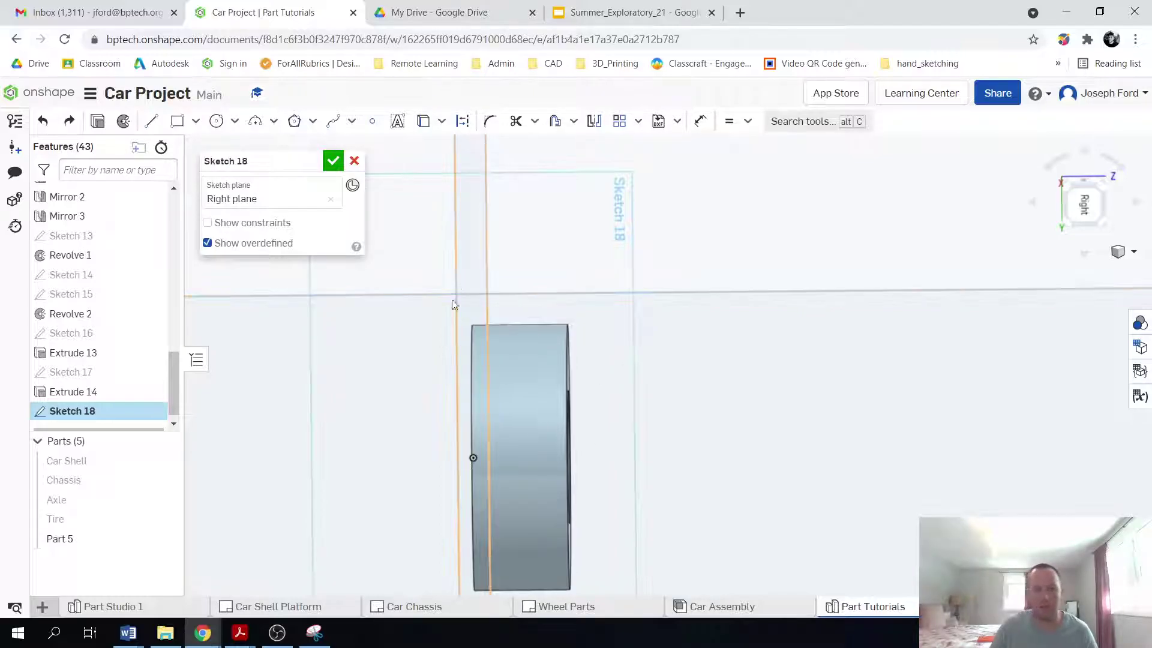
- Face the Right plane and project the rectangle's top, left and right edges into Sketch 18
click(1081, 207)
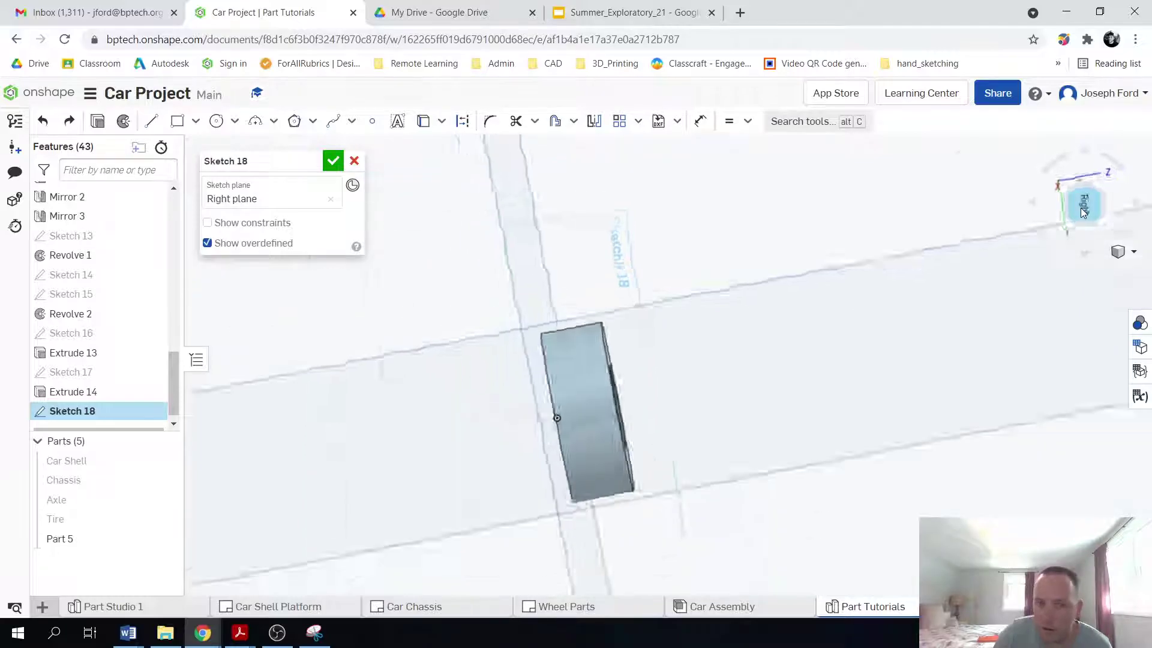
click(1113, 157)
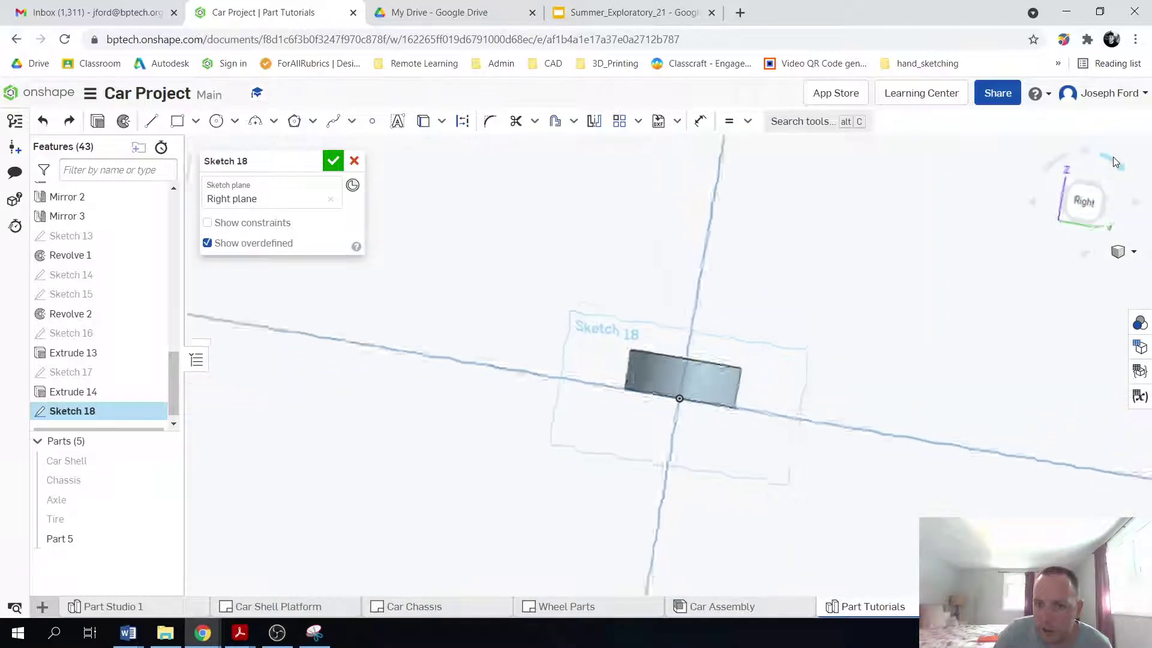
click(1110, 165)
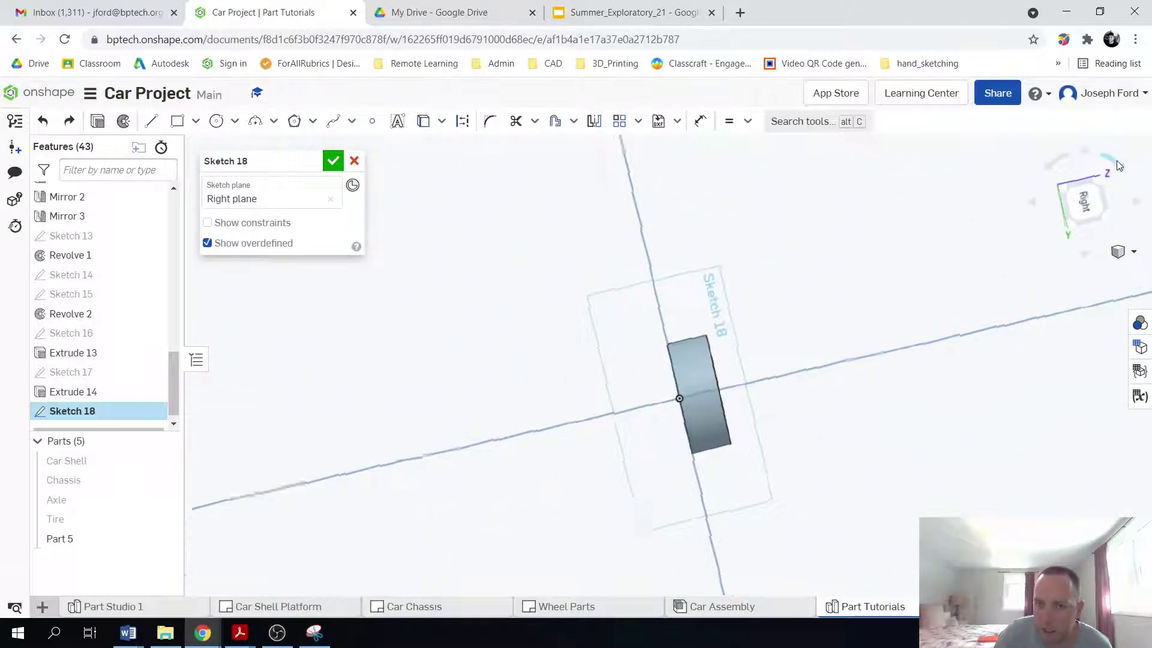
scroll(690, 354, up, 4)
key(u)
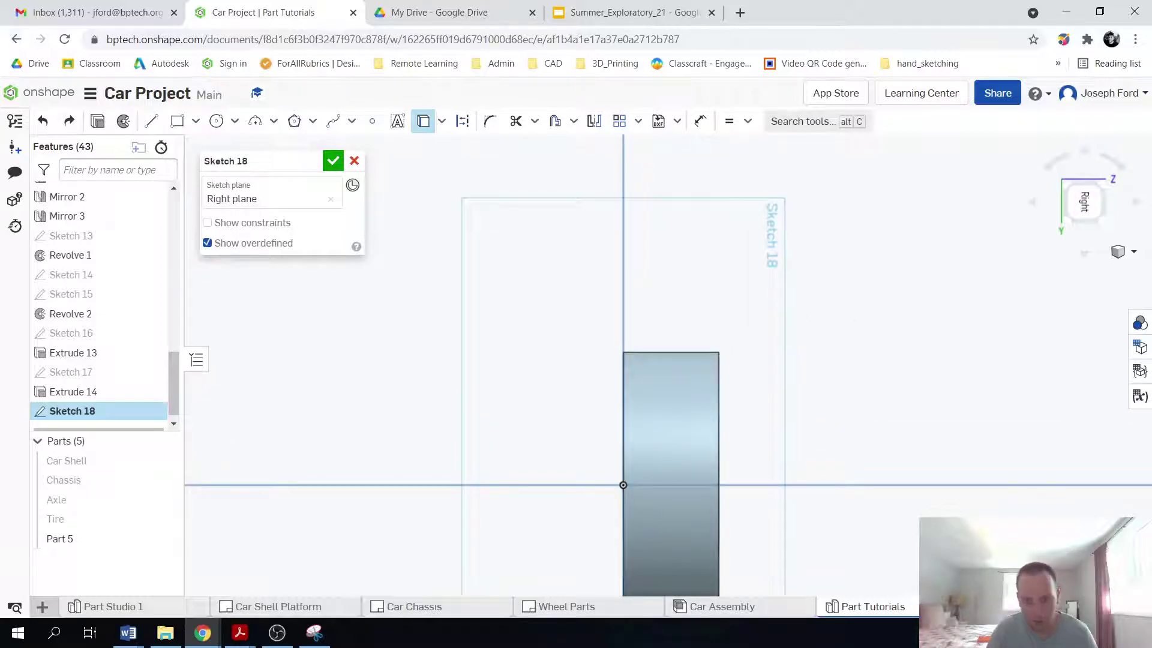
click(667, 353)
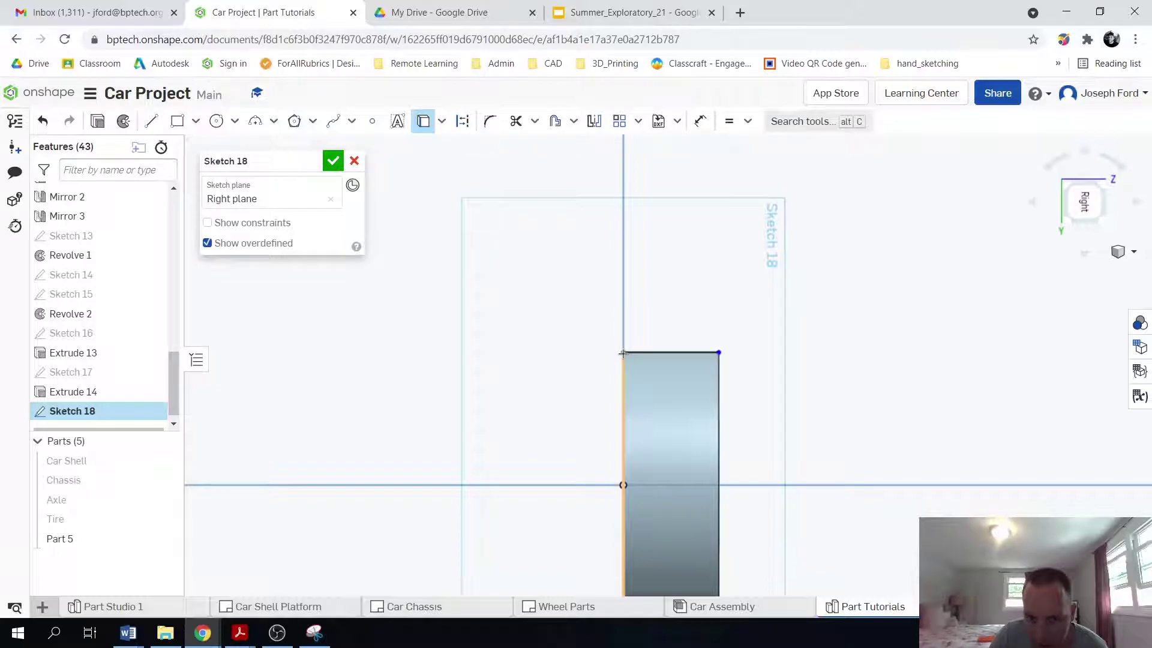
click(623, 354)
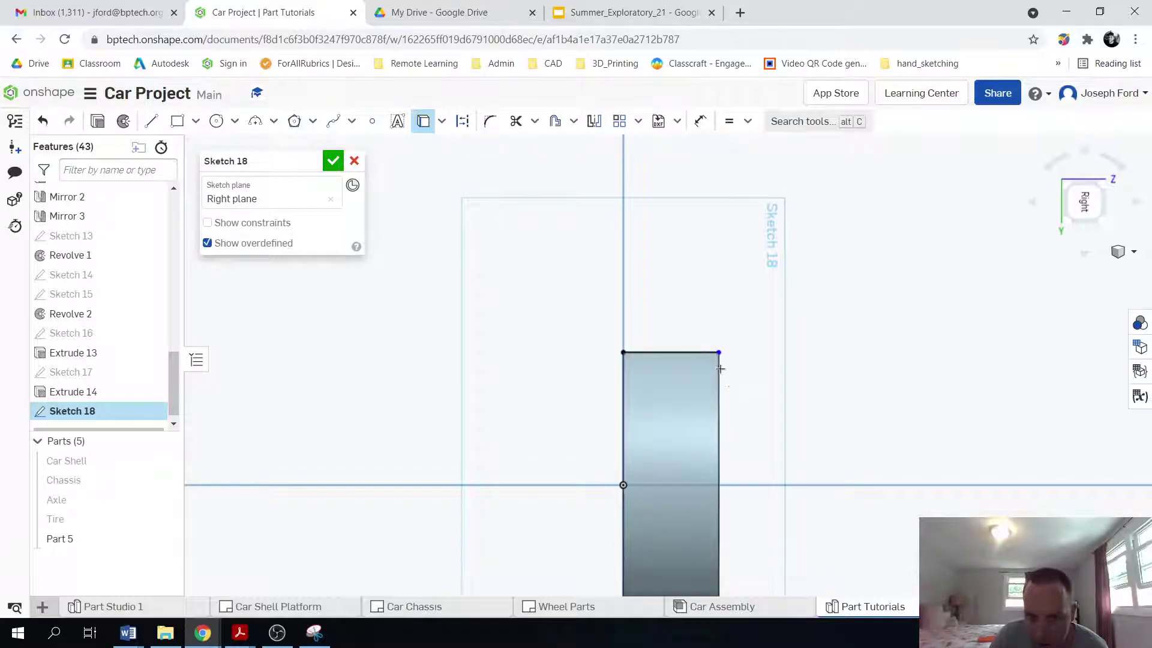
click(685, 393)
scroll(761, 350, up, 3)
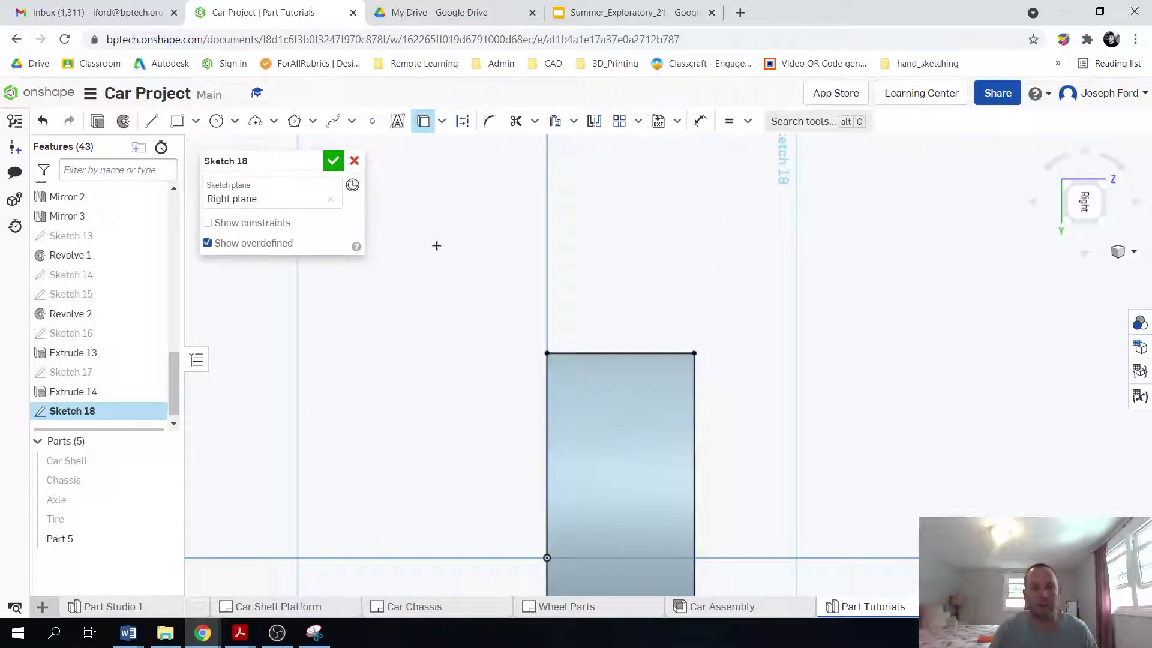
- Convert the rectangle's left and right side edges into construction lines
click(463, 122)
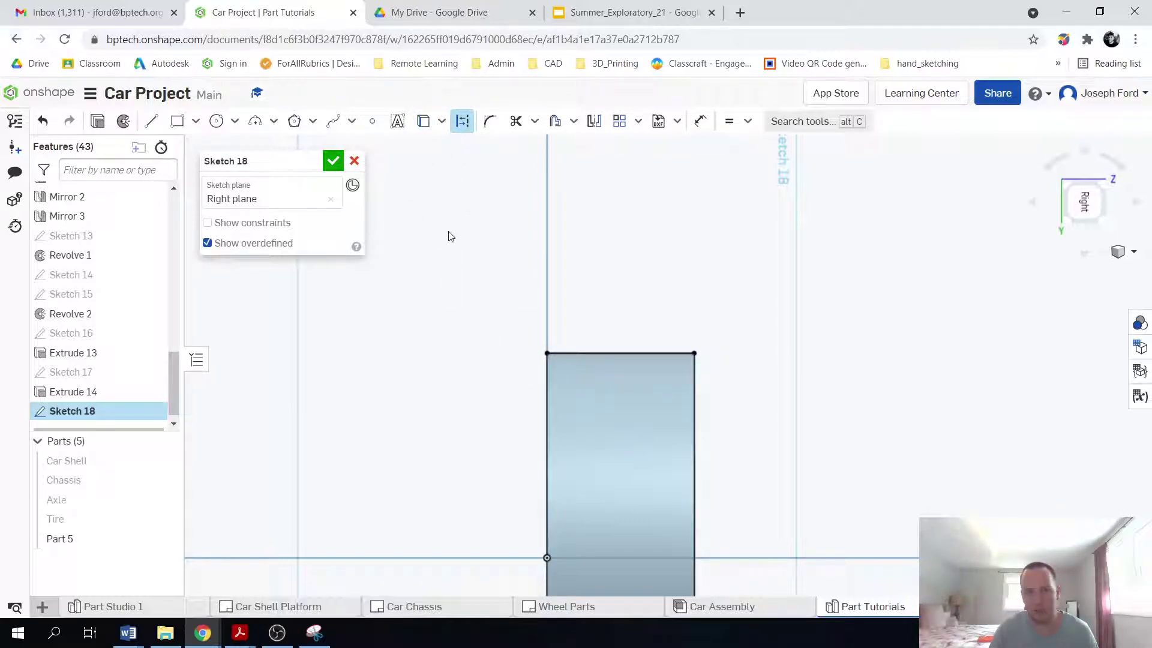
click(546, 417)
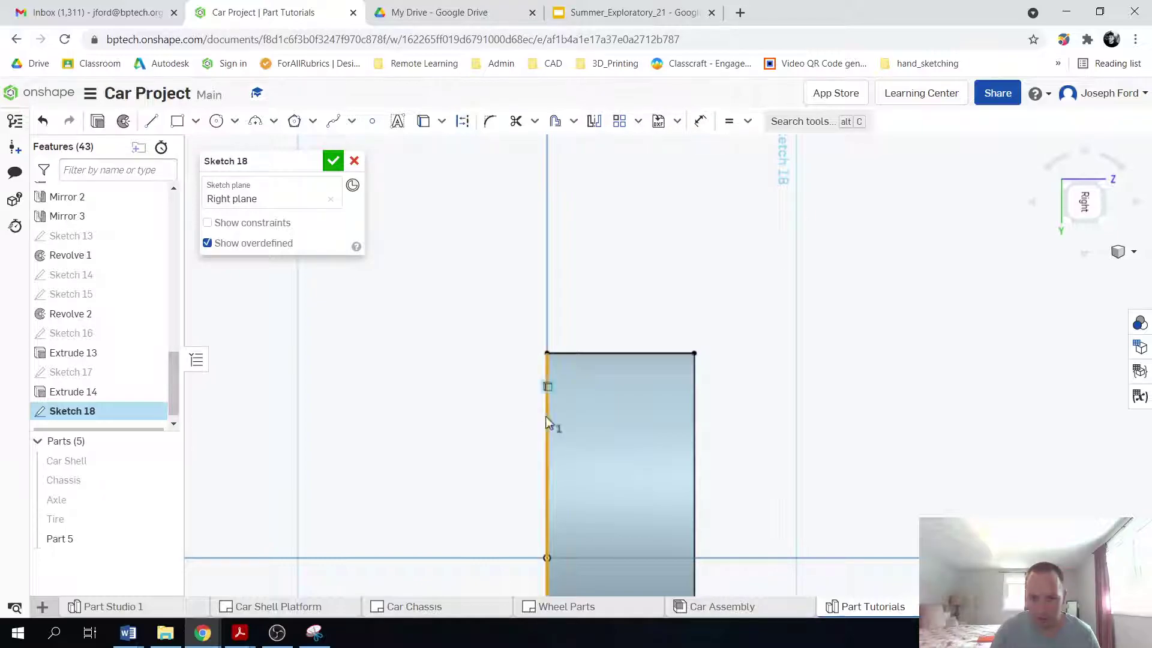
click(695, 418)
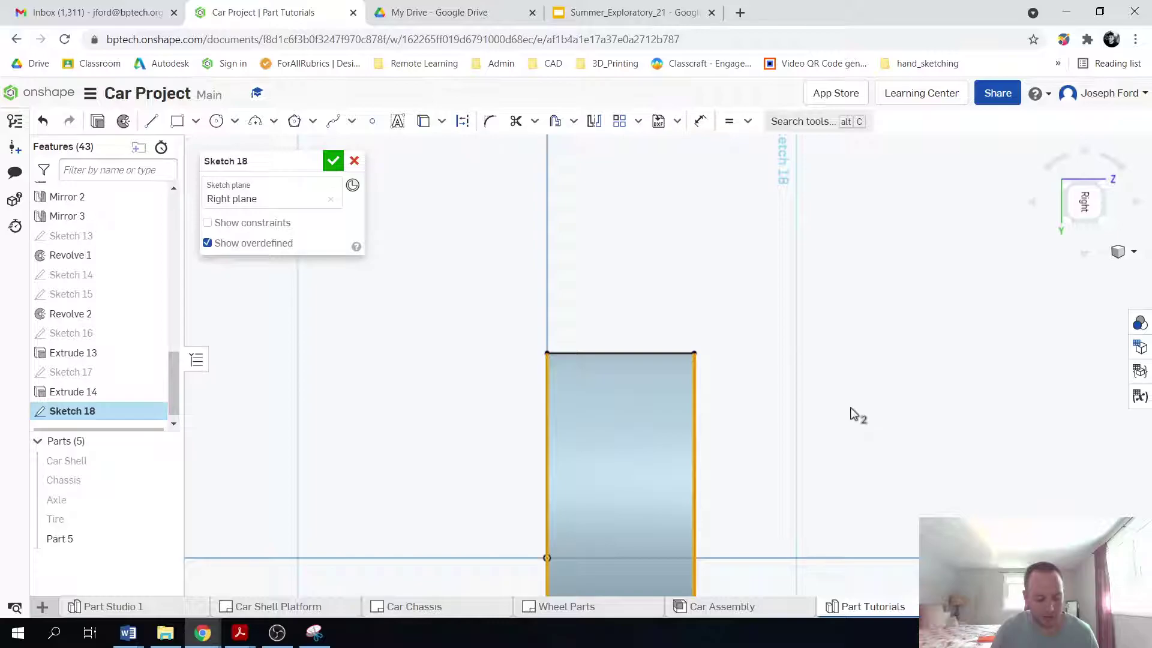
key(q)
click(783, 444)
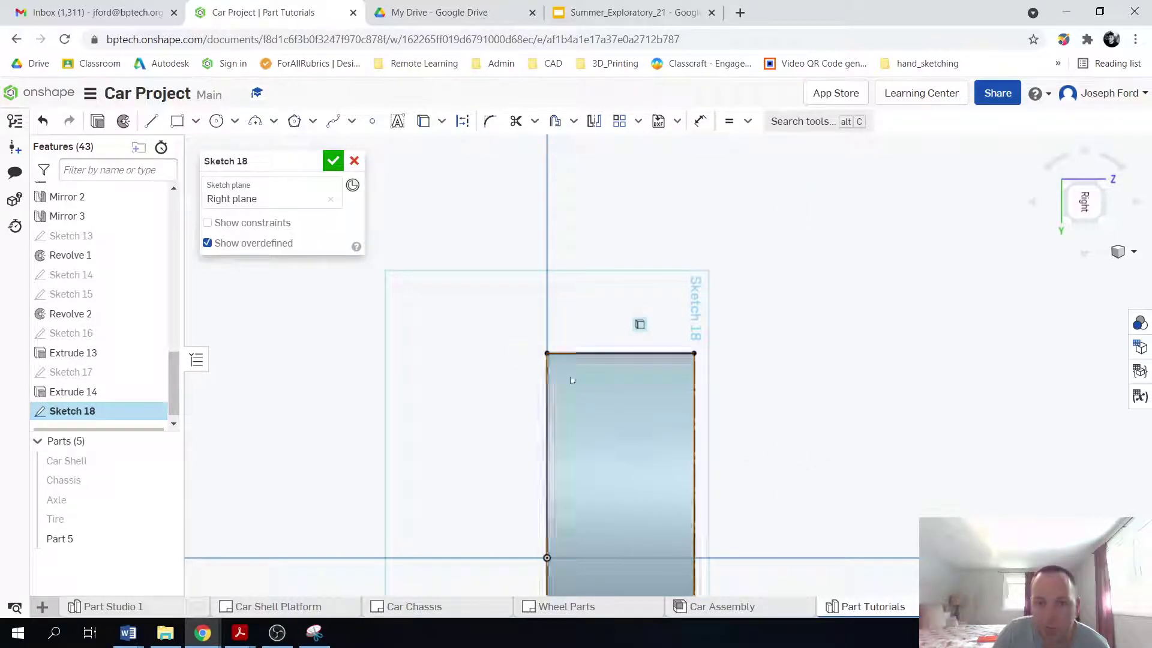
scroll(607, 401, up, 2)
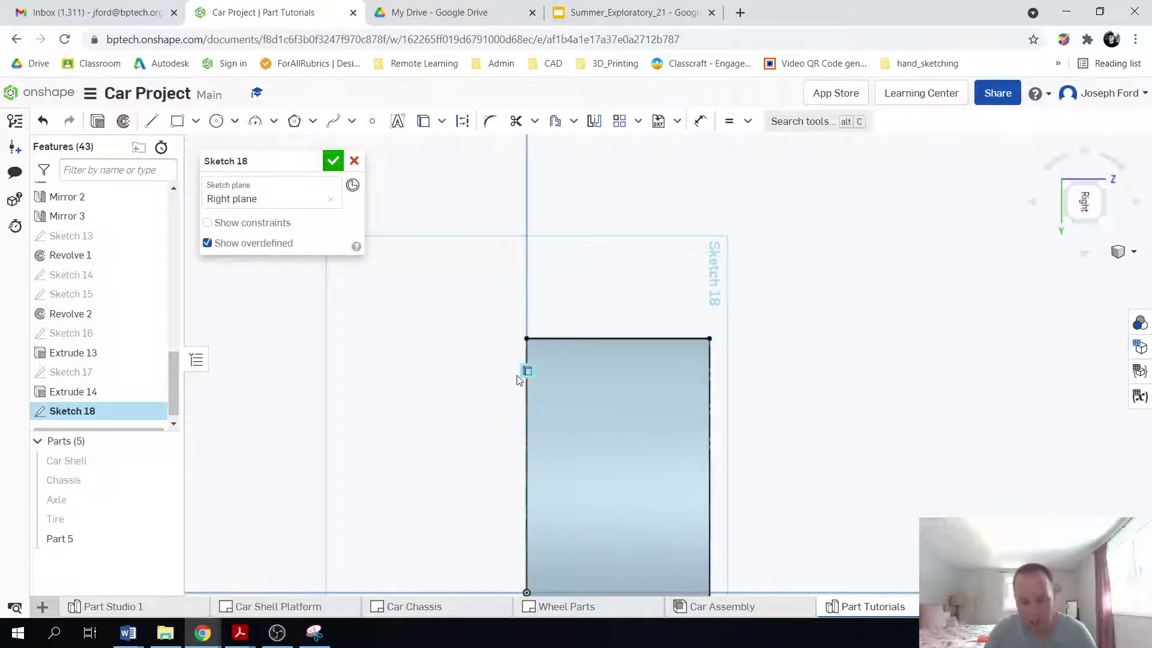
- Activate the Line tool with the L shortcut in Sketch 18
key(l)
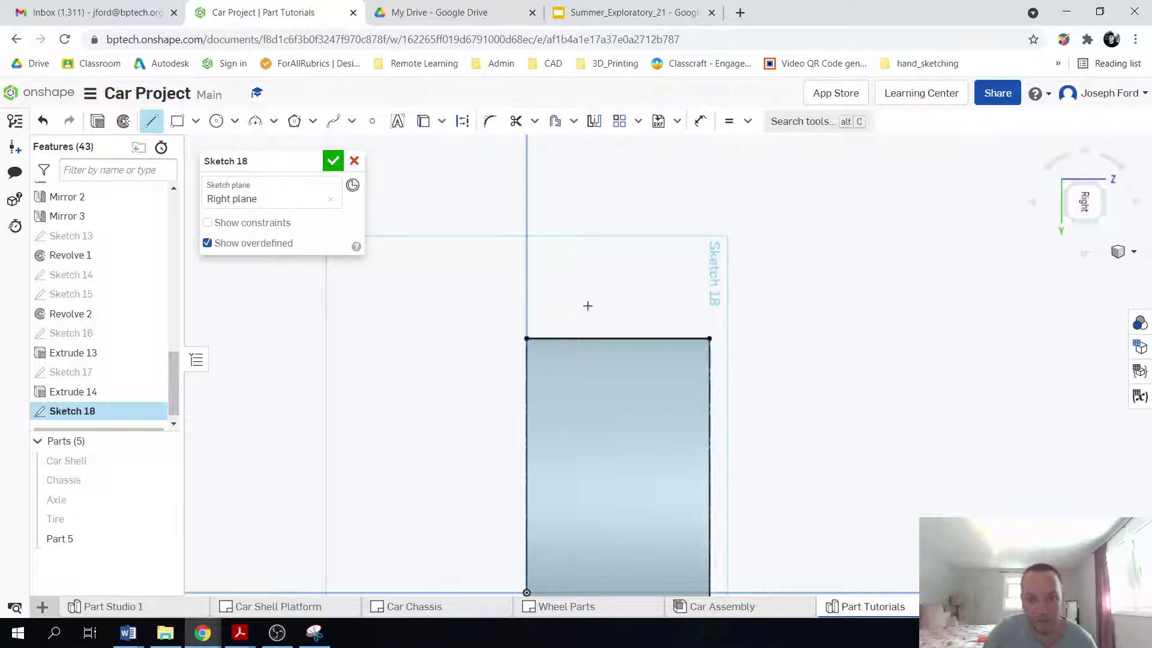
- Draw a V from the top-left to top-right corner and dimension its depth 0.12
click(527, 339)
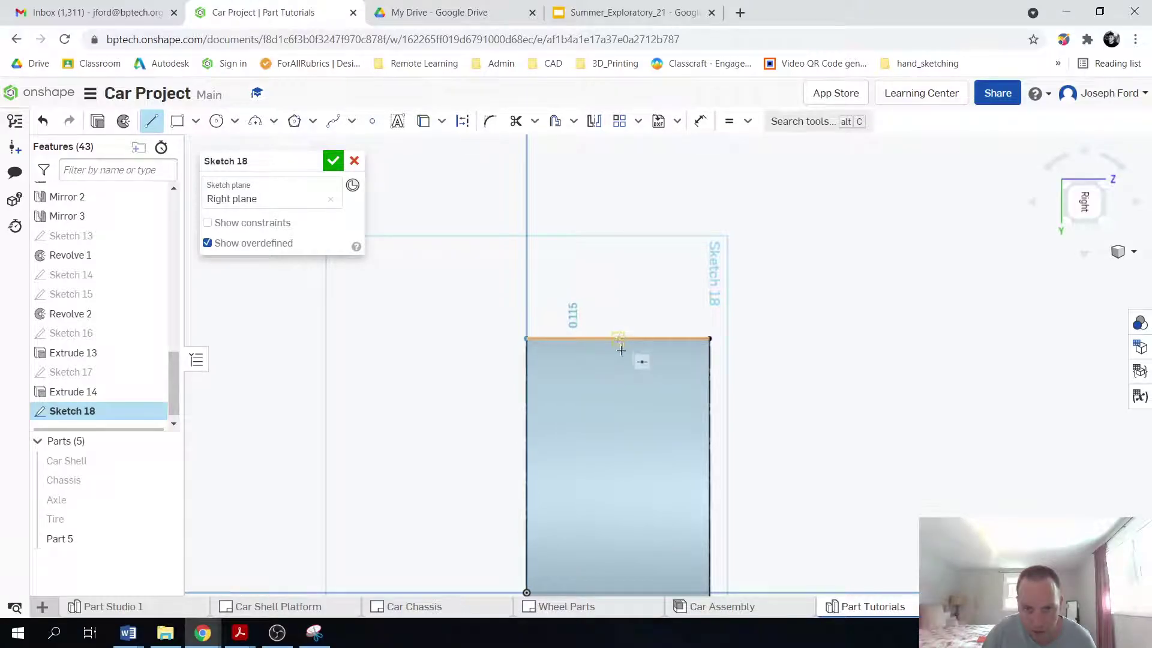
click(618, 428)
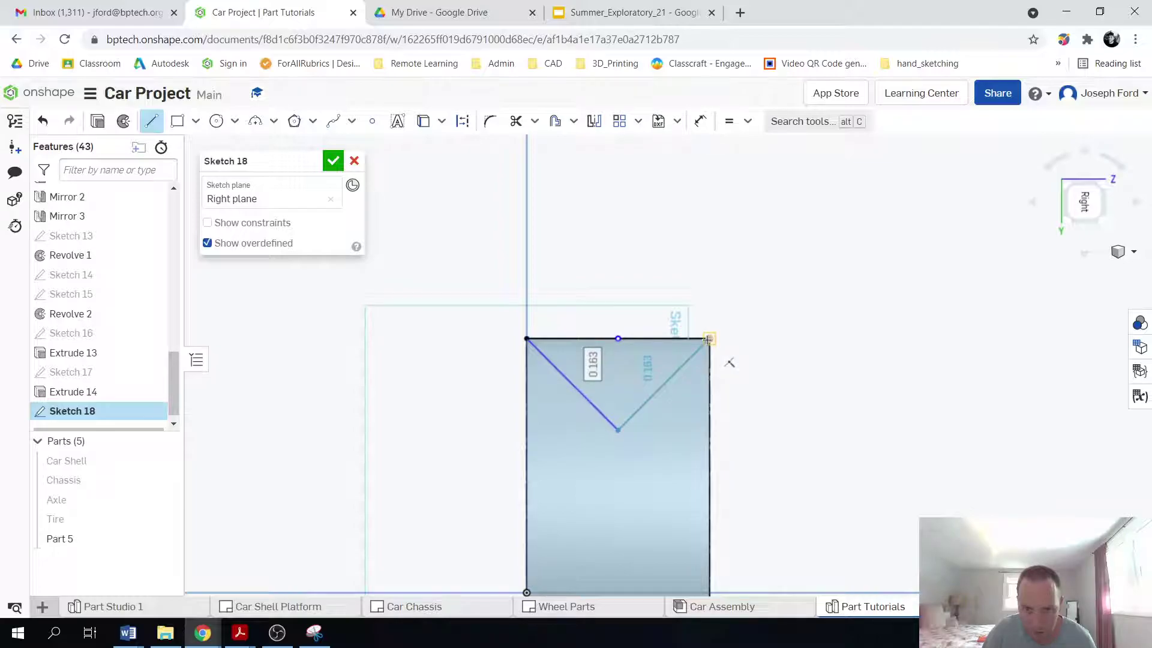
click(709, 339)
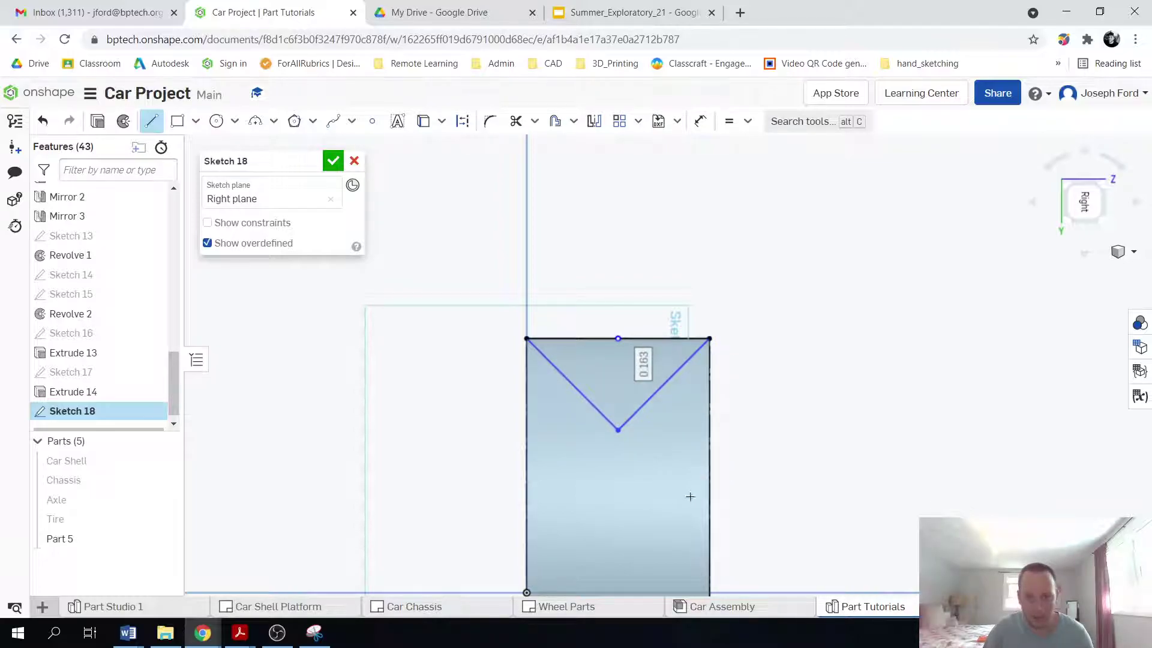
key(d)
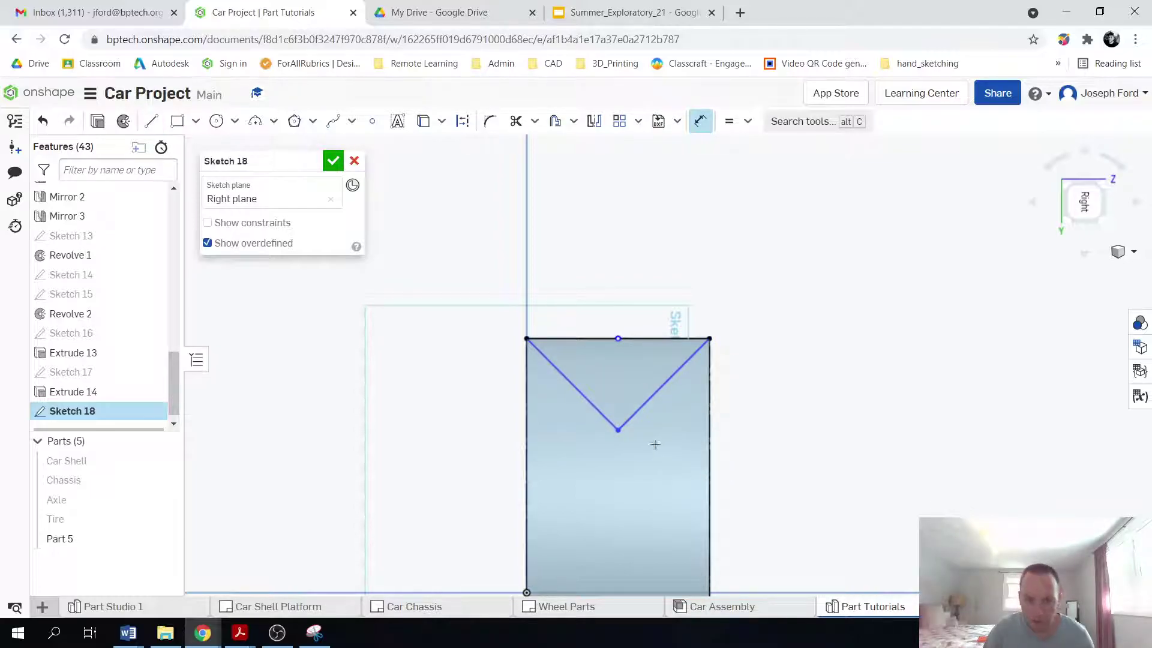
click(641, 339)
click(618, 428)
click(801, 352)
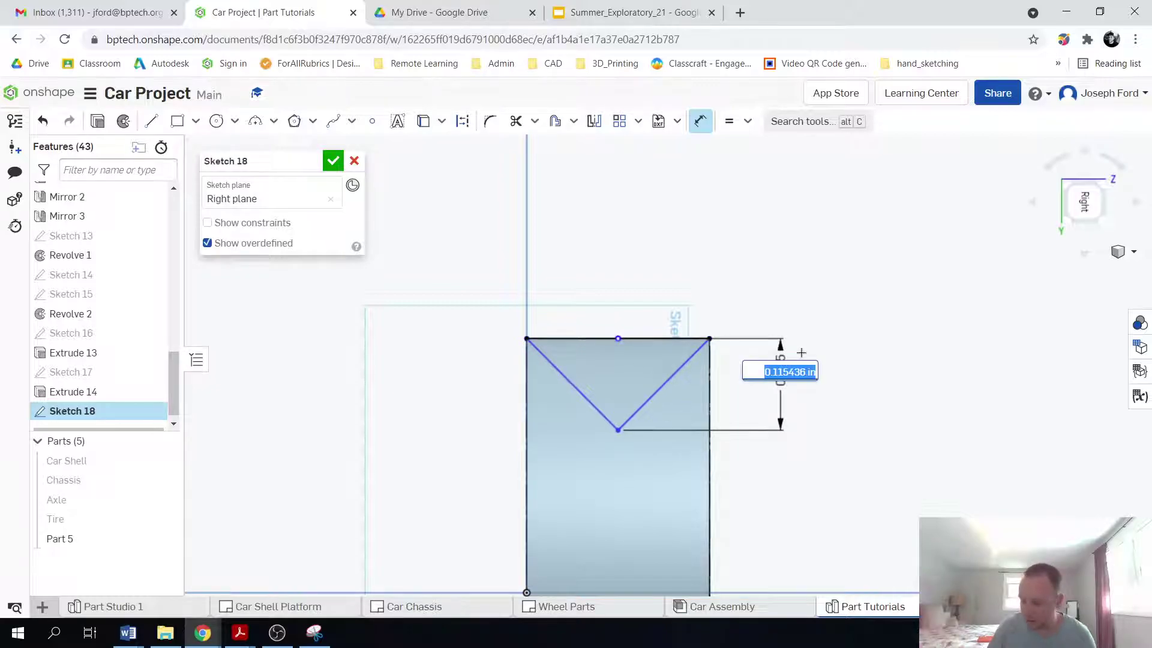
text(0.12)
key(Return)
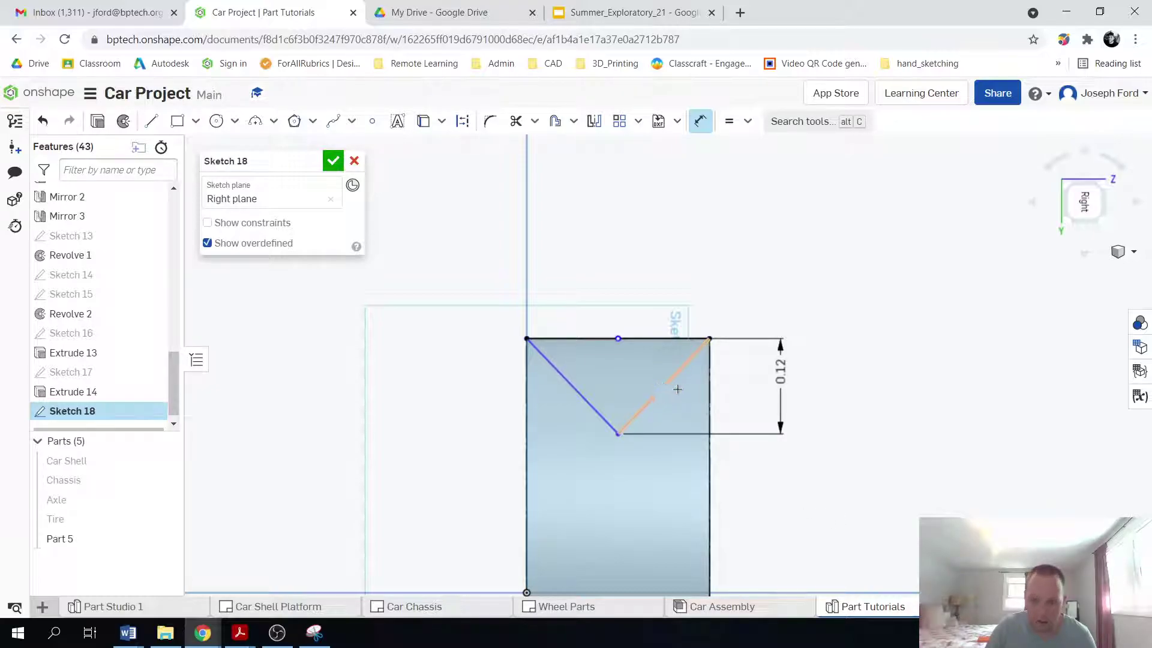
- Add 43.781° angle dimensions on both V sides and delete an unneeded length dimension
click(677, 389)
click(710, 510)
click(696, 474)
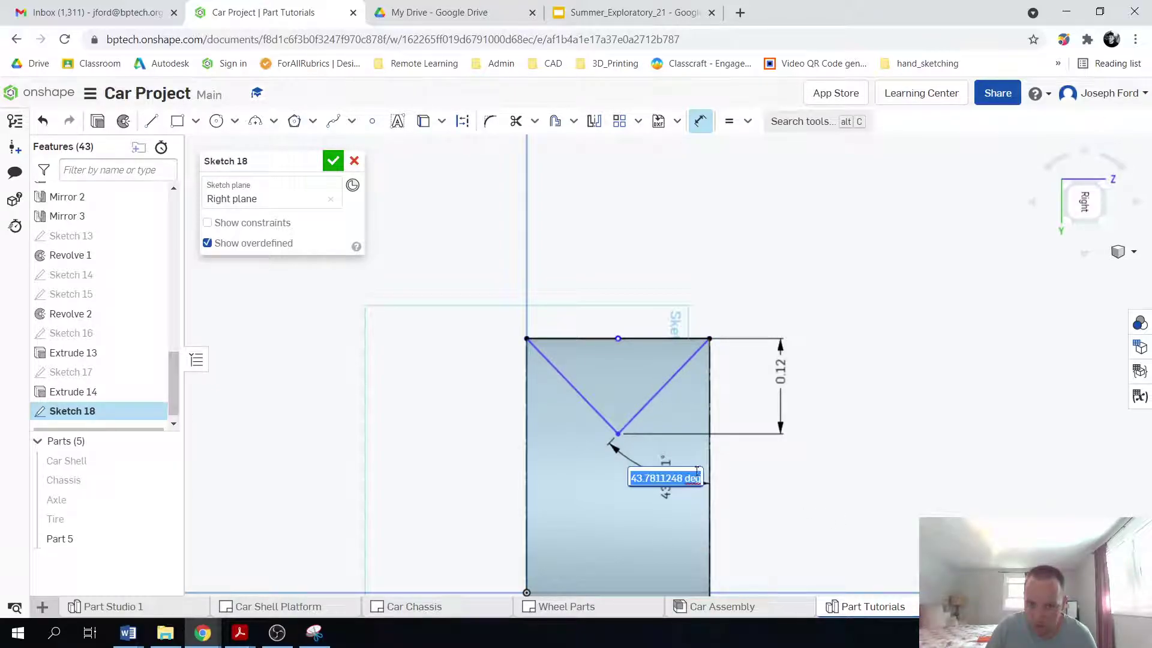
key(Return)
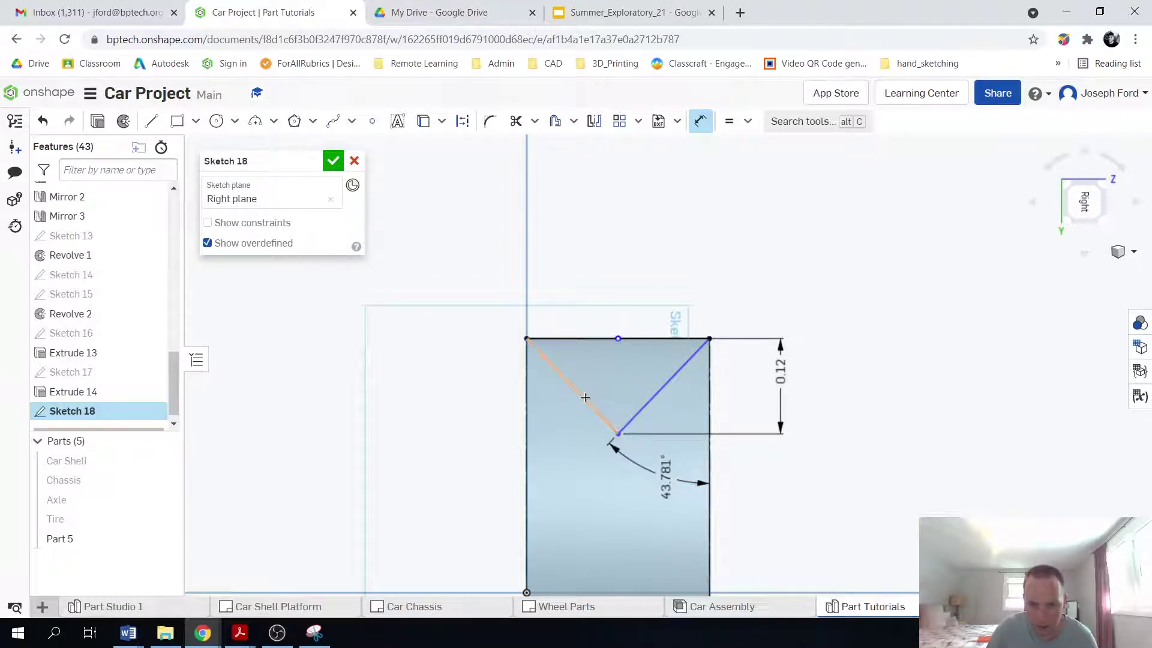
click(585, 397)
click(526, 417)
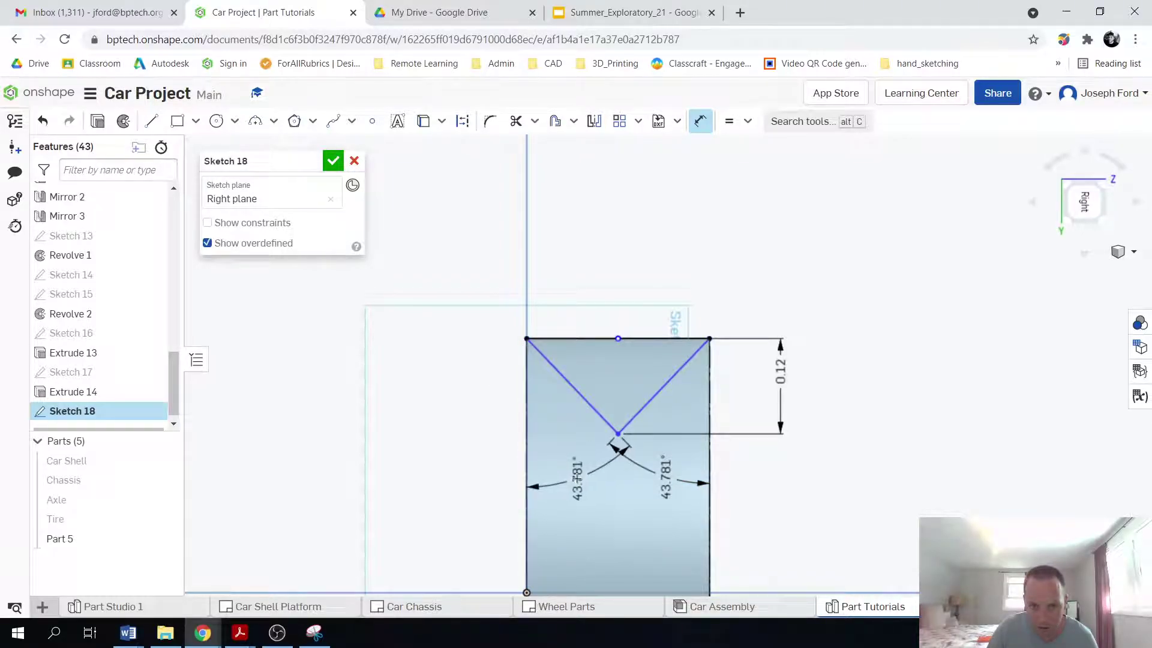
click(577, 477)
key(Return)
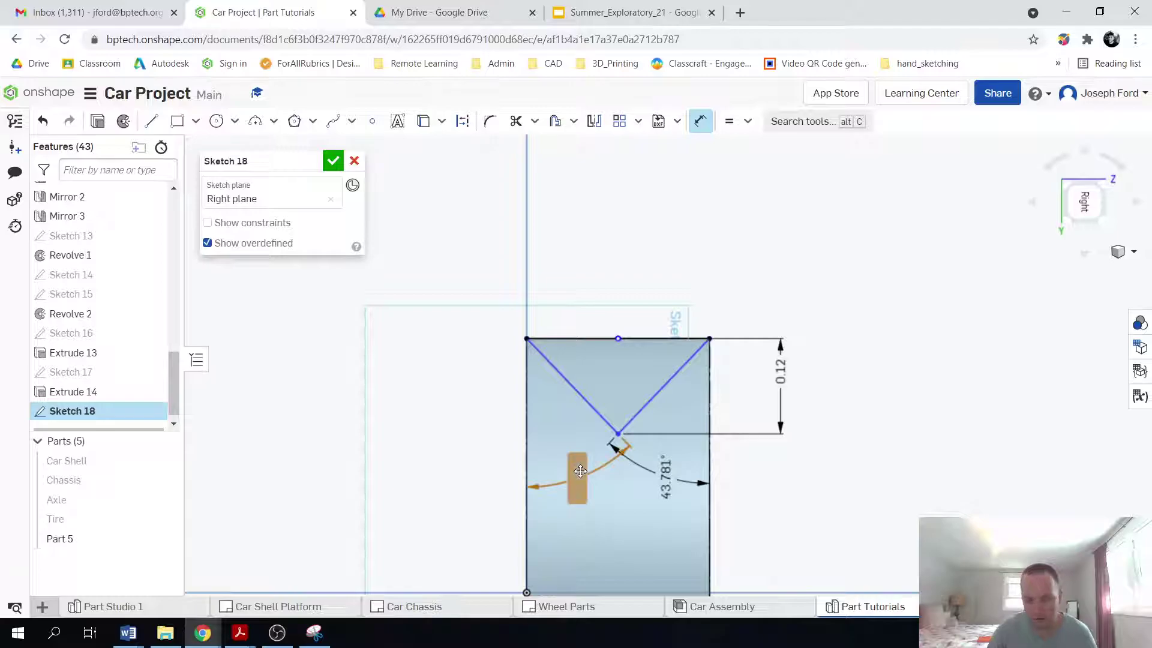
click(662, 390)
click(780, 476)
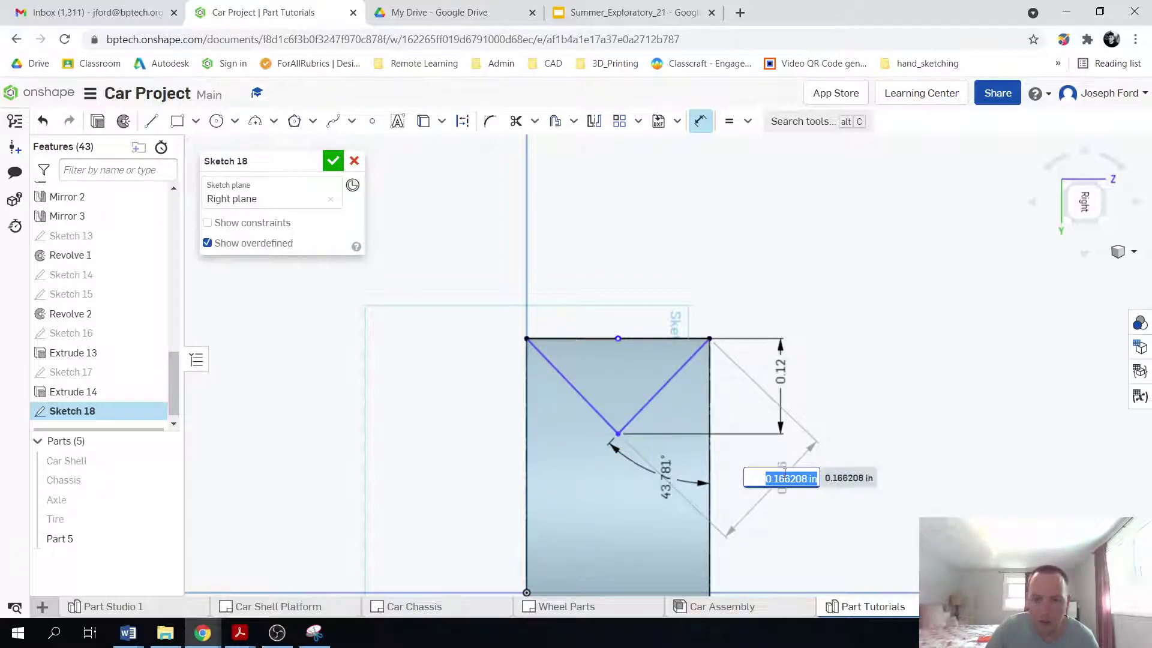
key(Escape)
key(Delete)
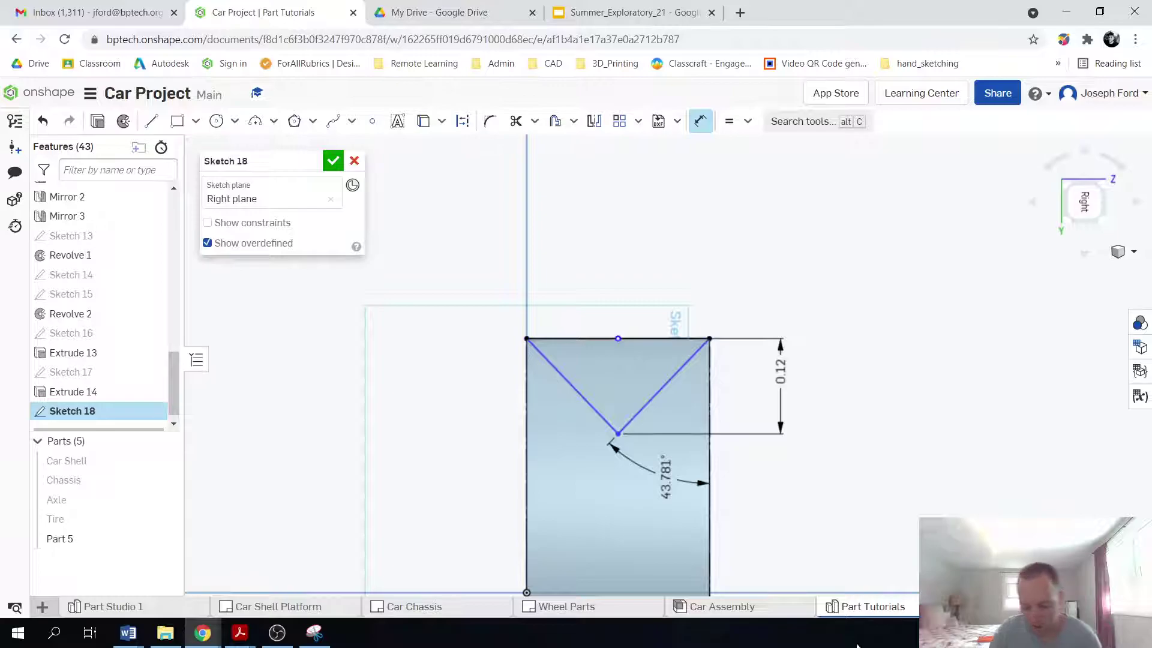
- Draw a vertical construction centerline from the top edge midpoint to the V tip, then reposition the V
key(l)
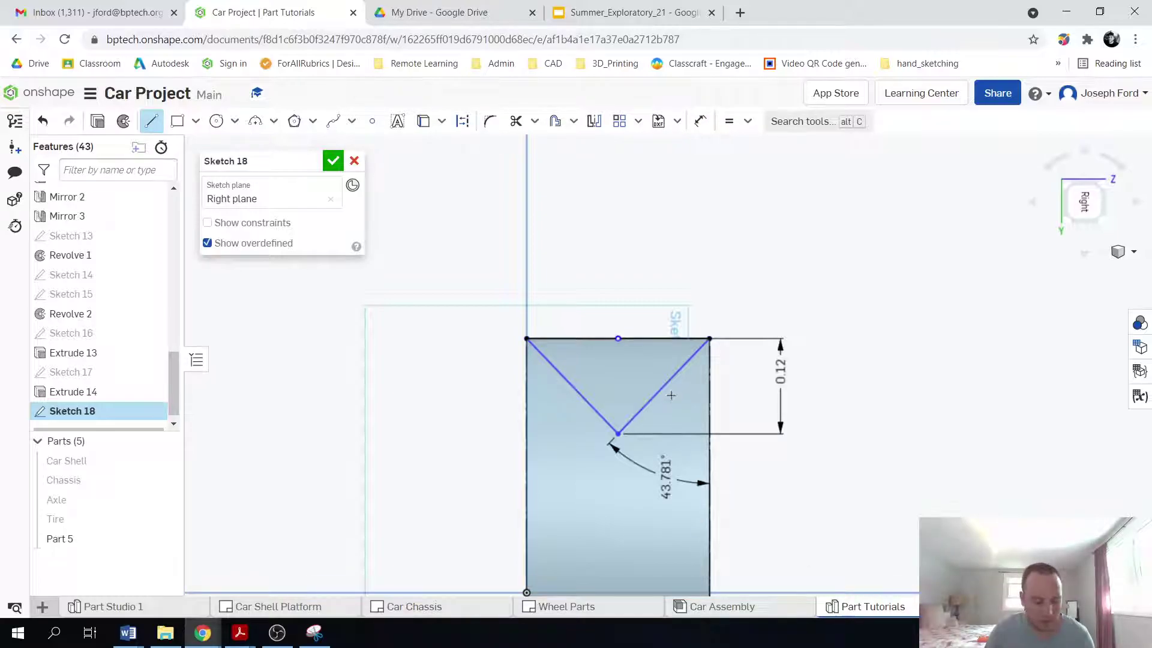
key(d)
click(617, 339)
click(618, 433)
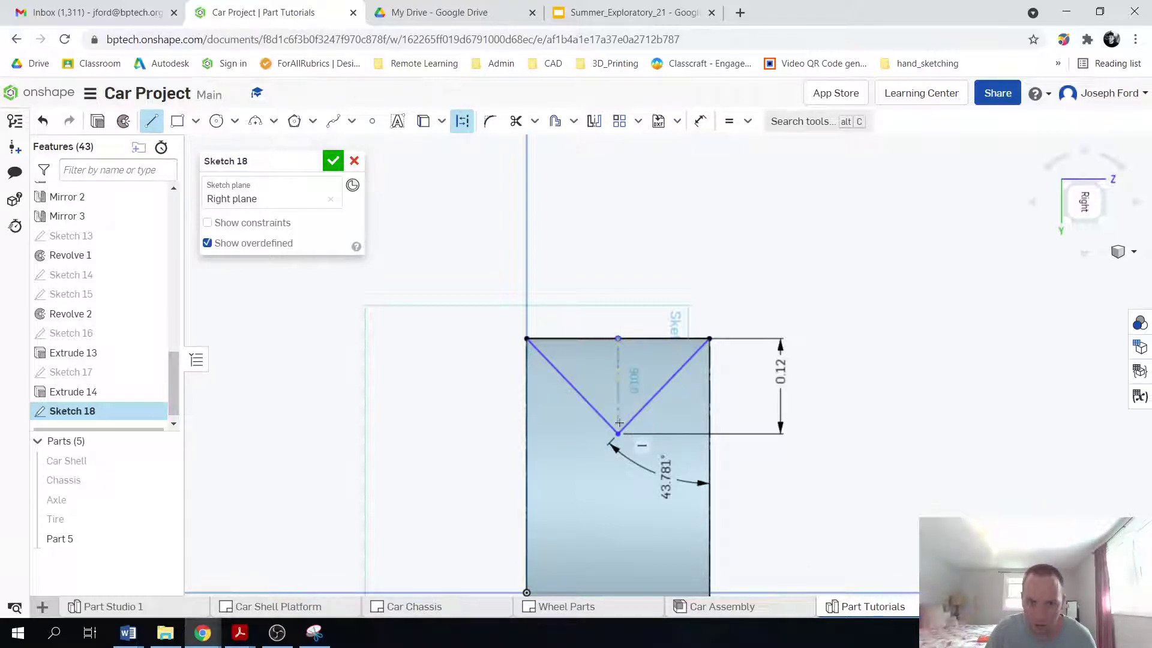
click(640, 453)
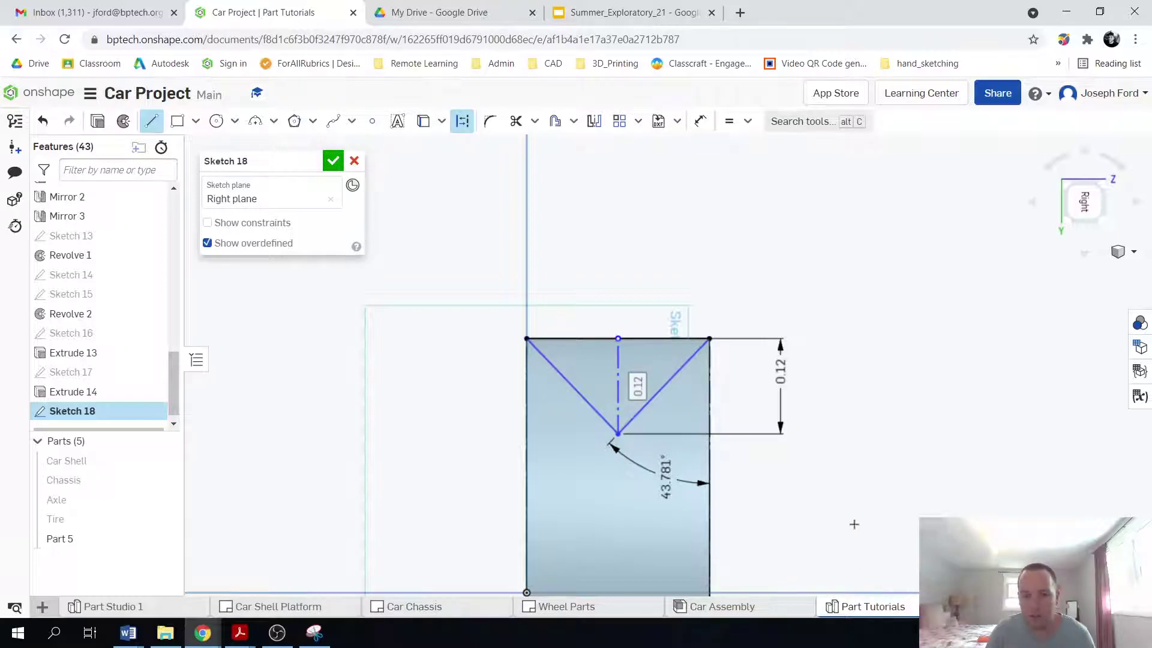
key(Escape)
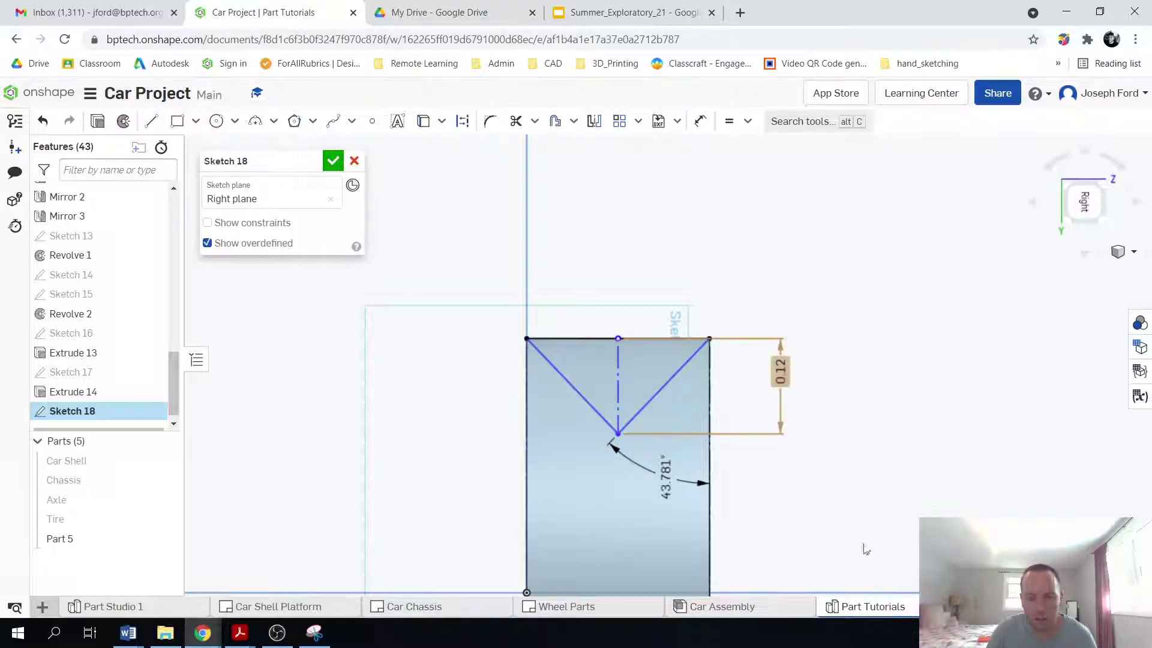
drag(620, 390, 628, 367)
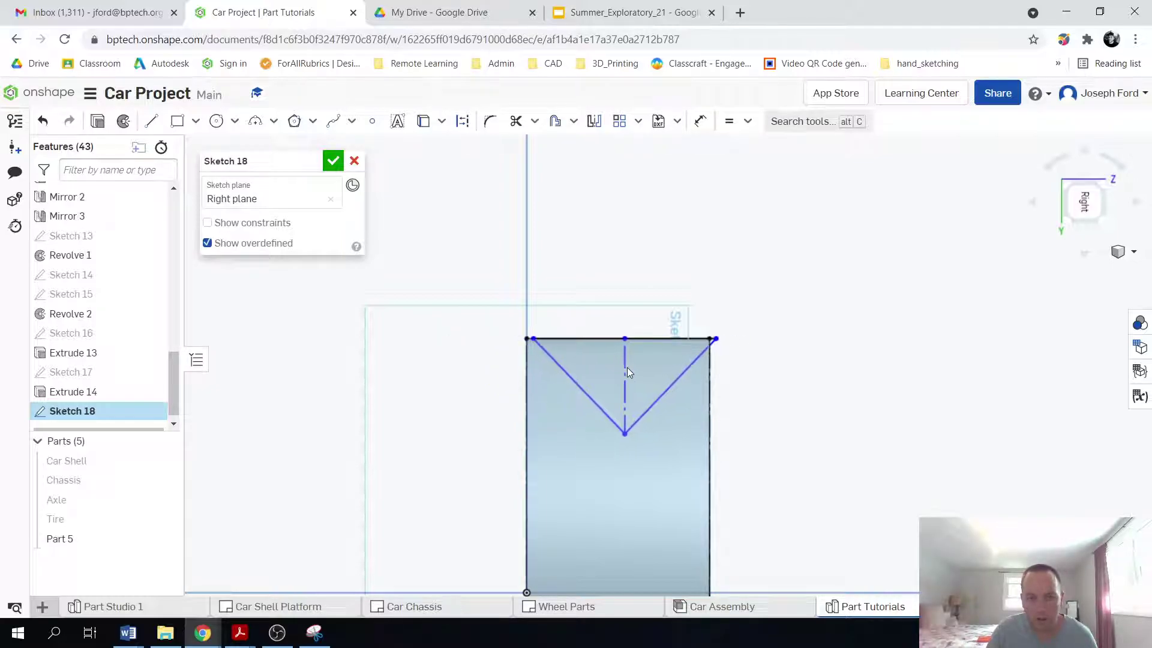
right_click(628, 367)
- Make the V line's loose top-left endpoint coincident with the rectangle's top-left corner
click(907, 453)
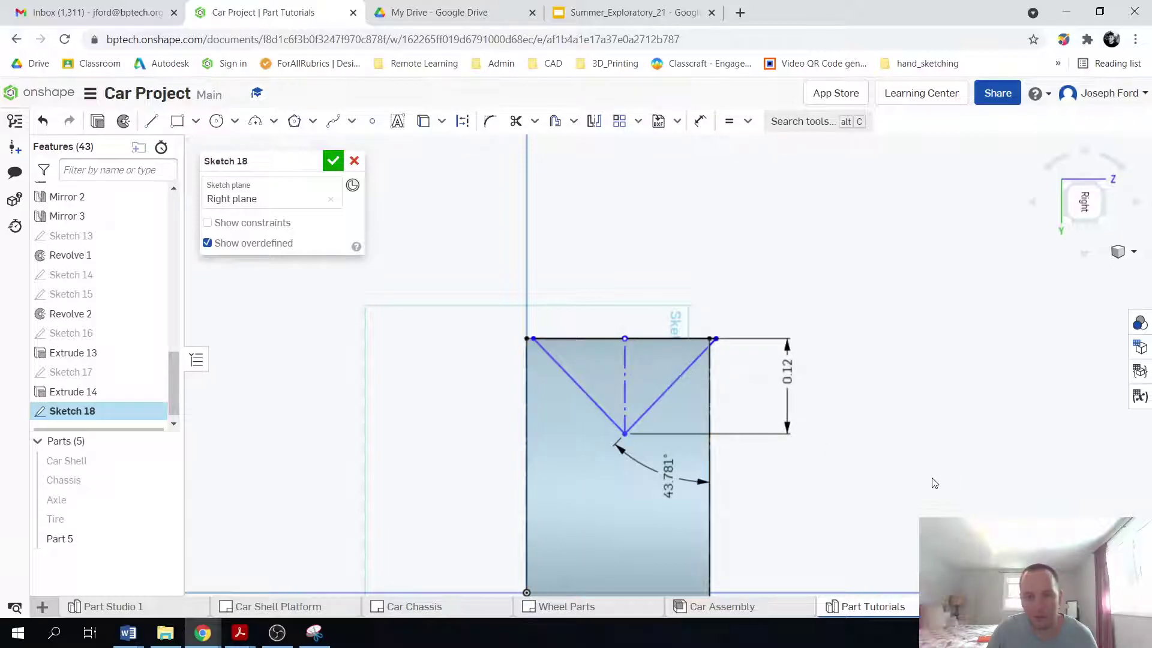
click(746, 122)
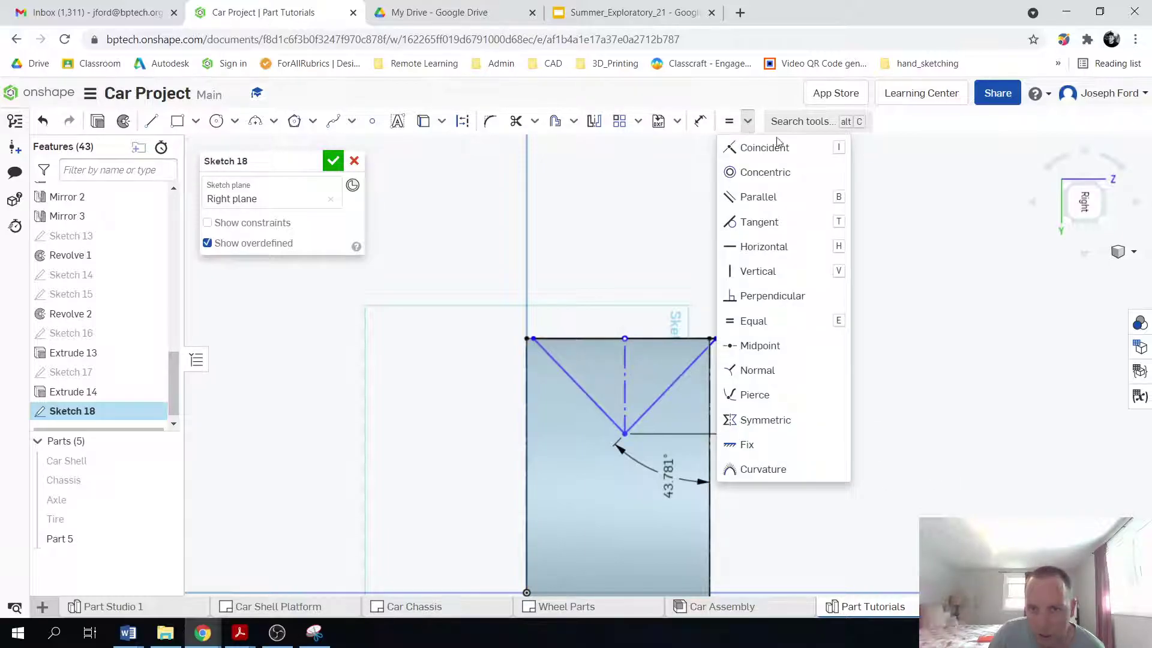
click(785, 149)
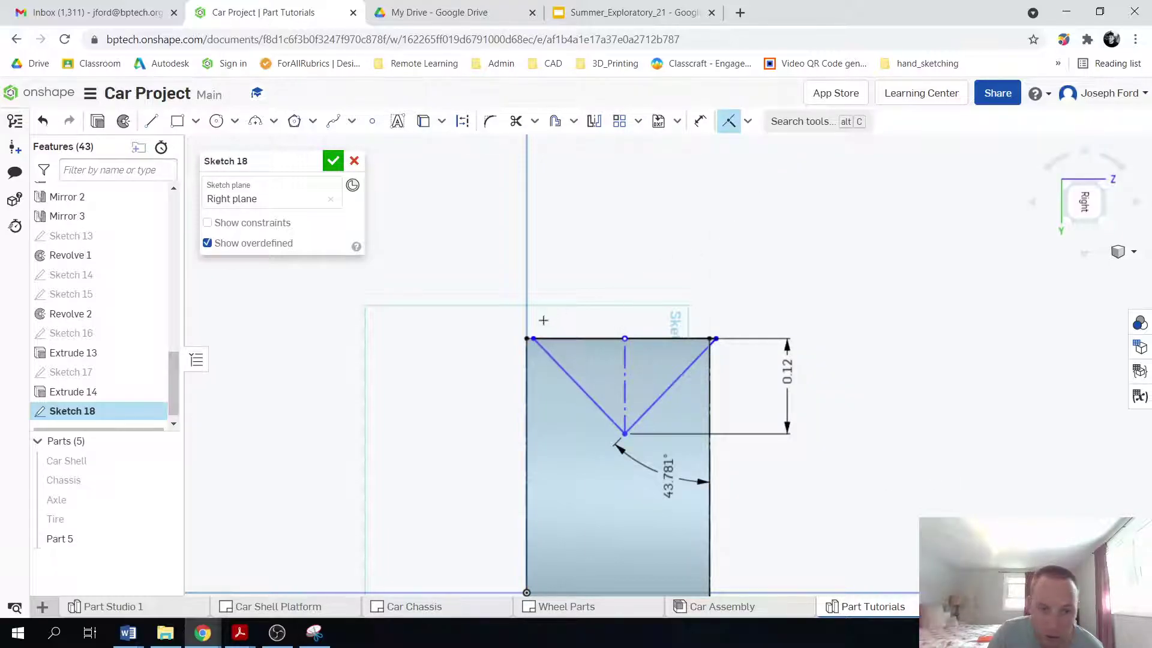
scroll(544, 320, up, 3)
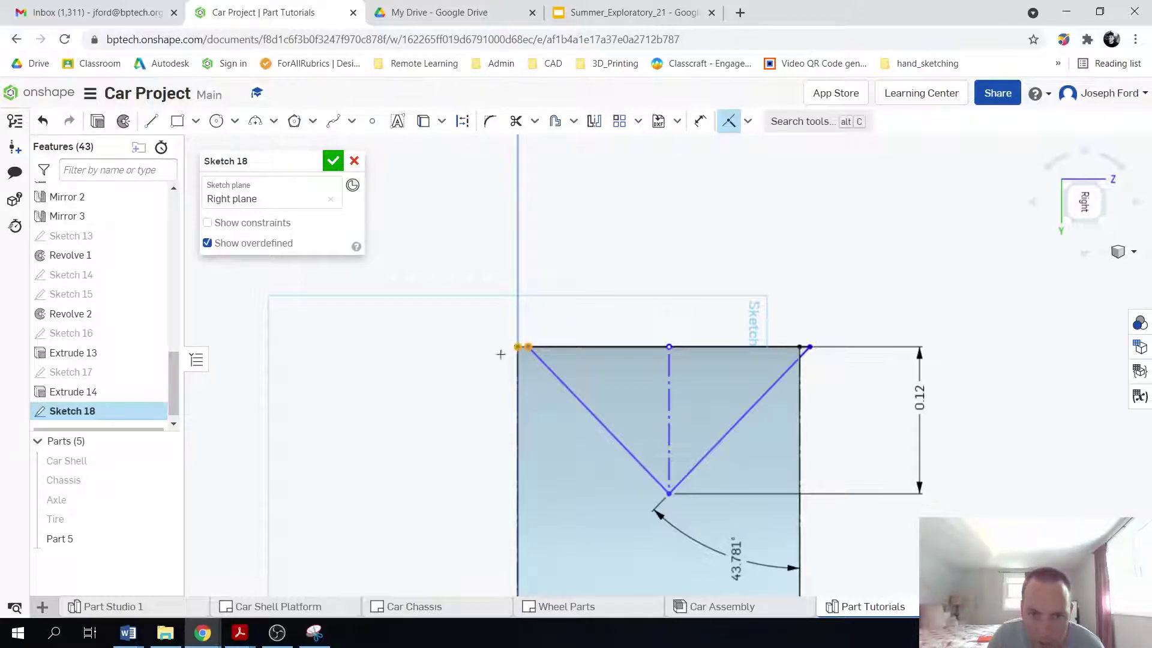
click(516, 345)
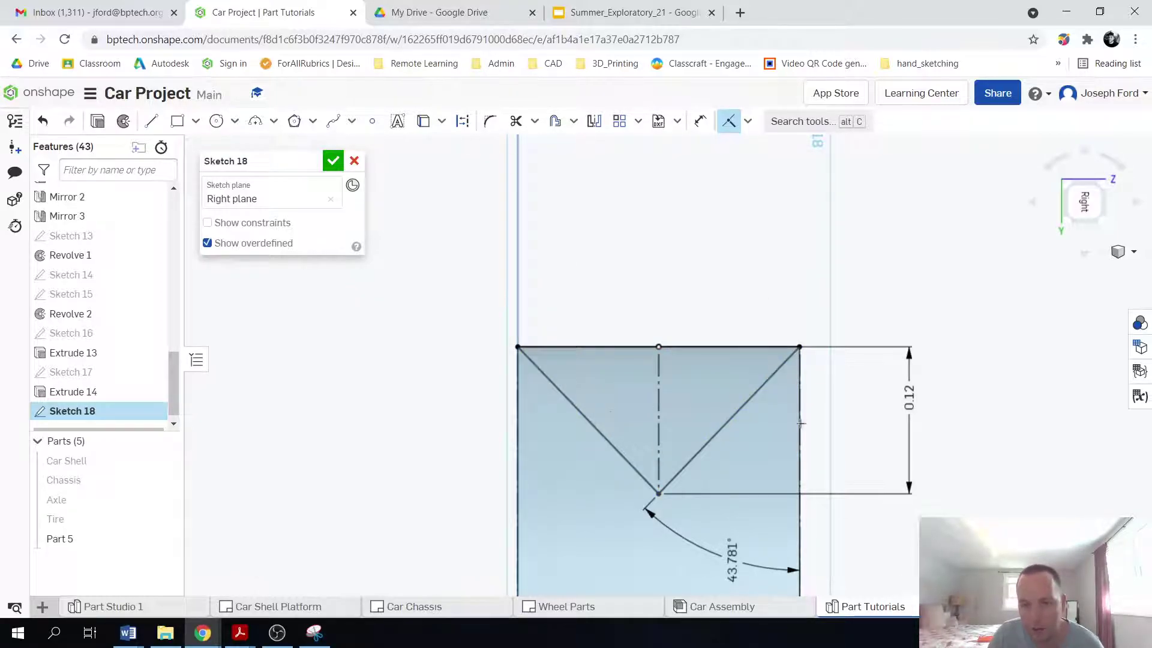
scroll(818, 524, down, 5)
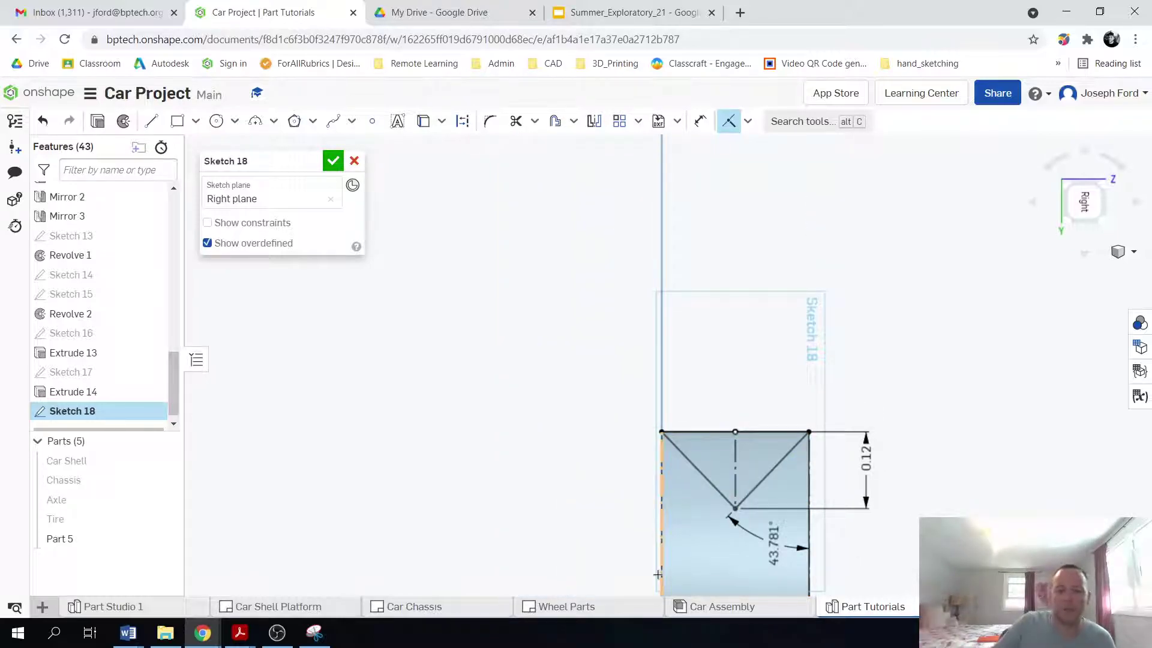
scroll(736, 540, down, 8)
scroll(712, 585, up, 8)
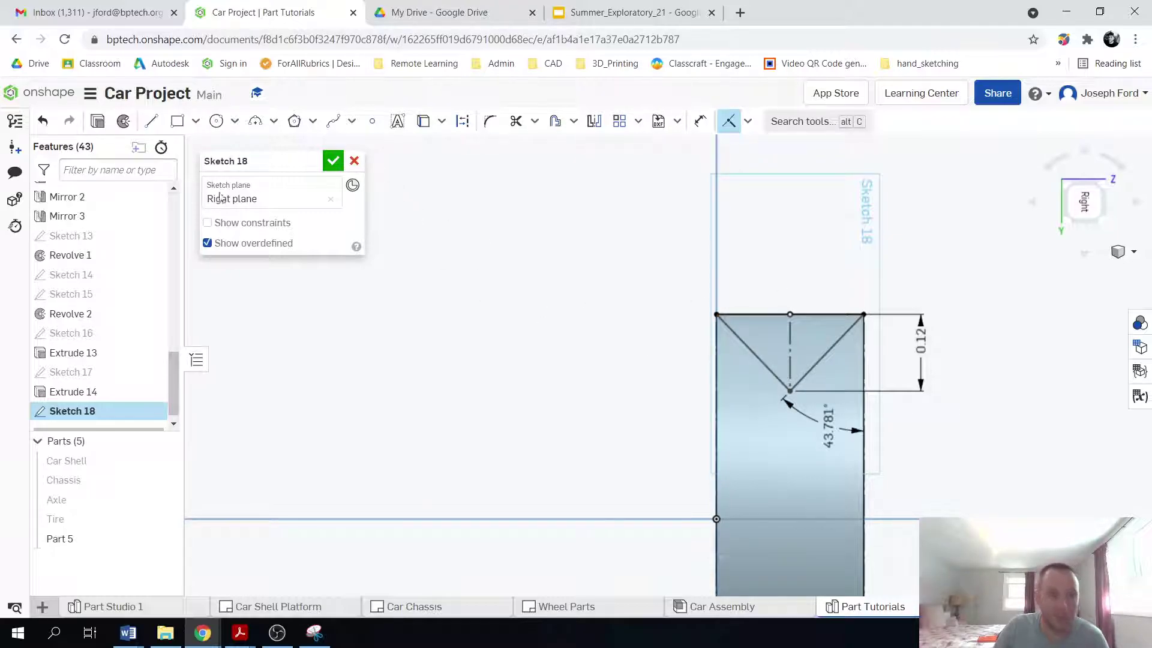
- Revolve-remove the V sketch a full turn around the hole-centre axis, merging with Part 5
click(123, 123)
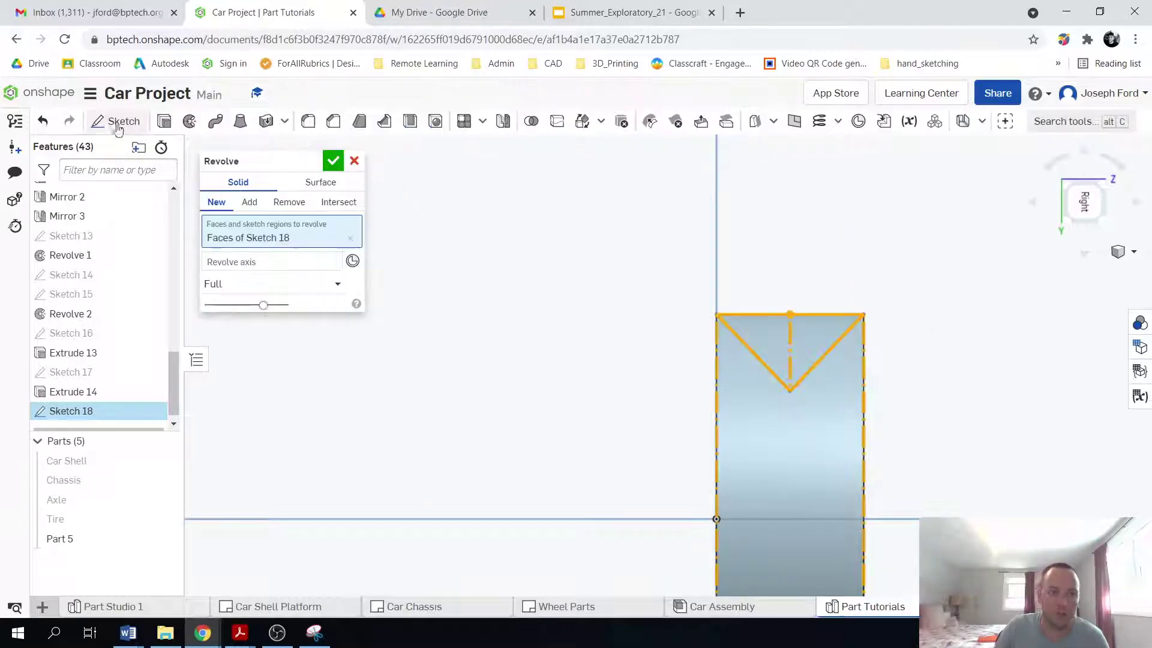
click(280, 204)
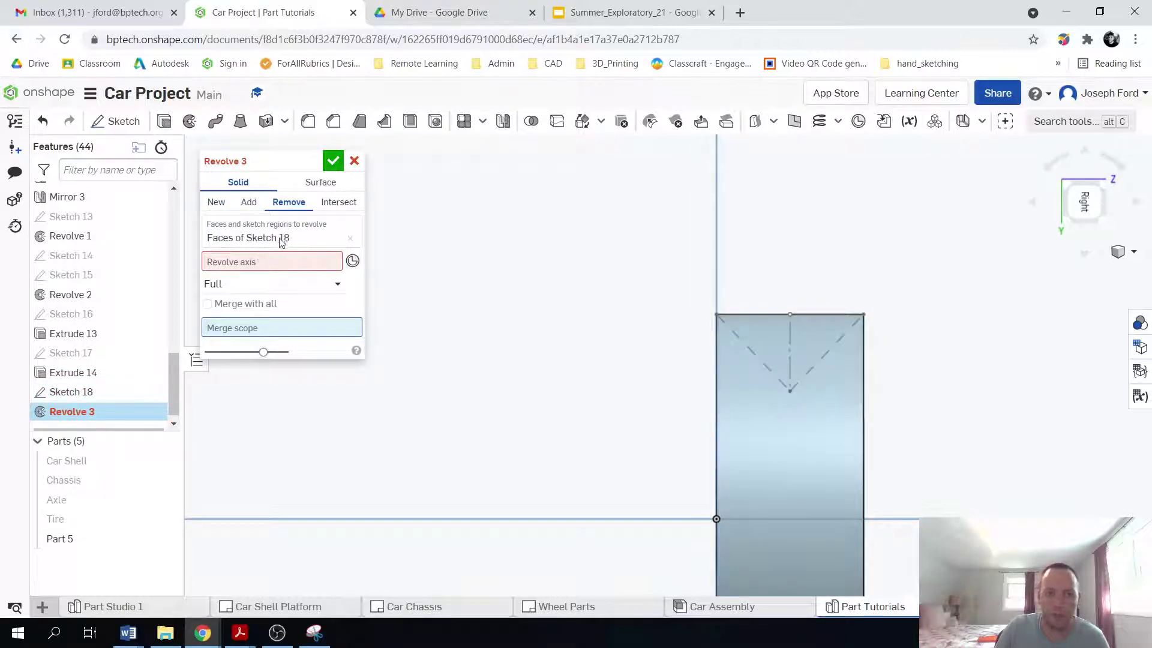
mouse_move(468, 442)
right_down()
mouse_move(496, 432)
mouse_move(516, 443)
right_up()
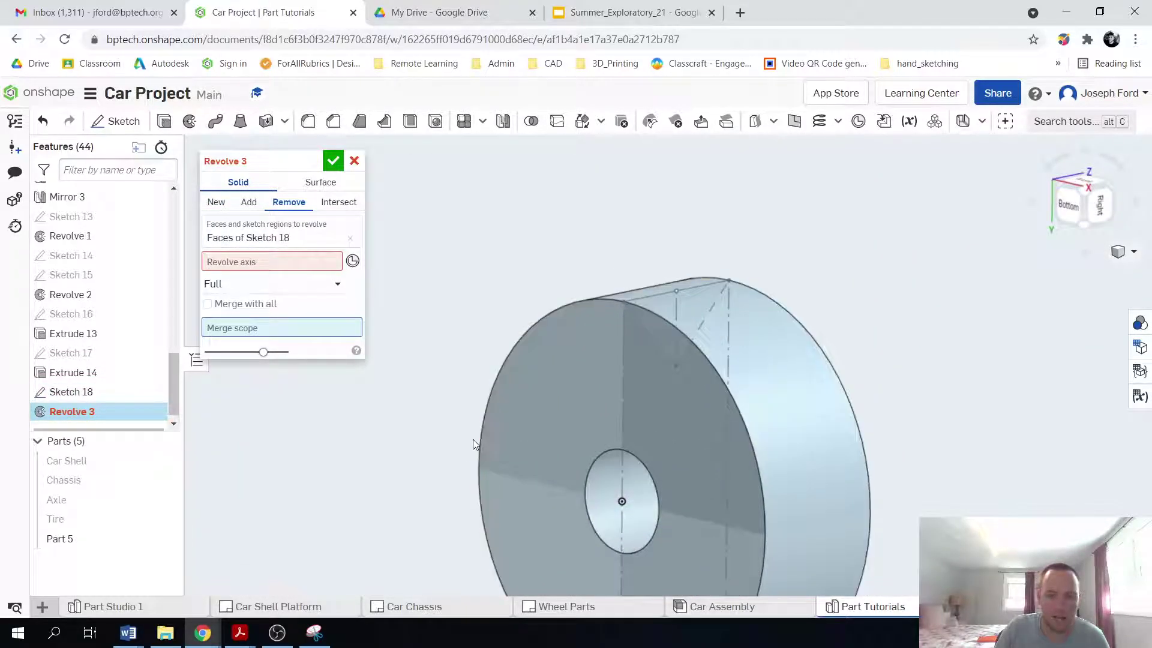
scroll(622, 534, down, 3)
scroll(622, 534, up, 4)
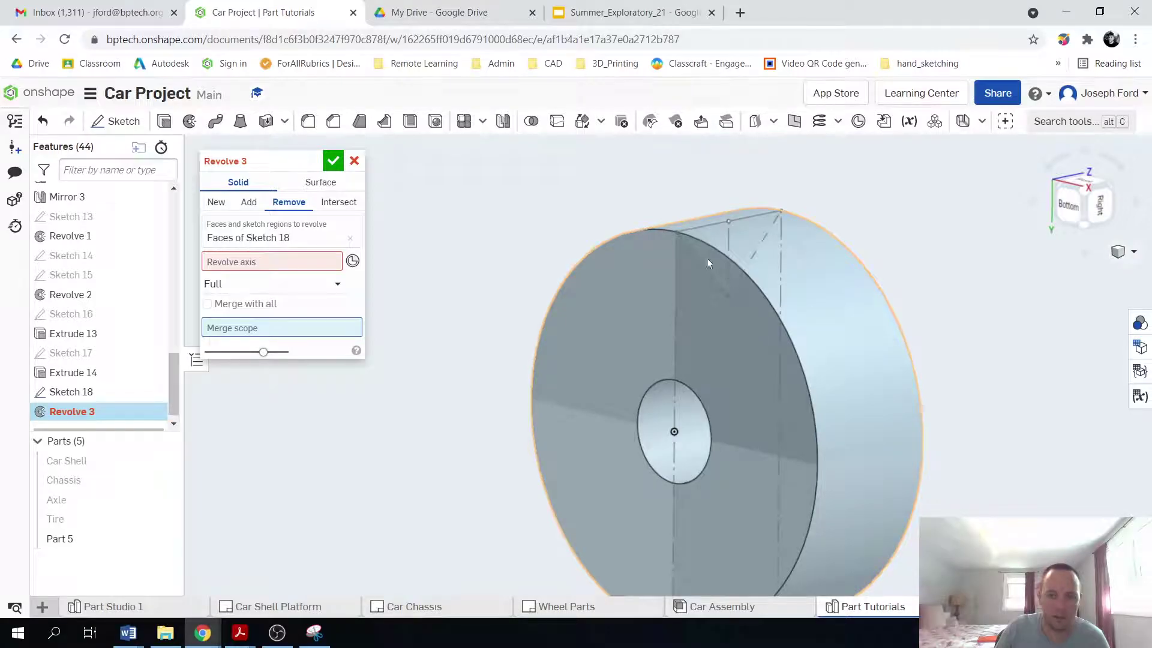
click(352, 262)
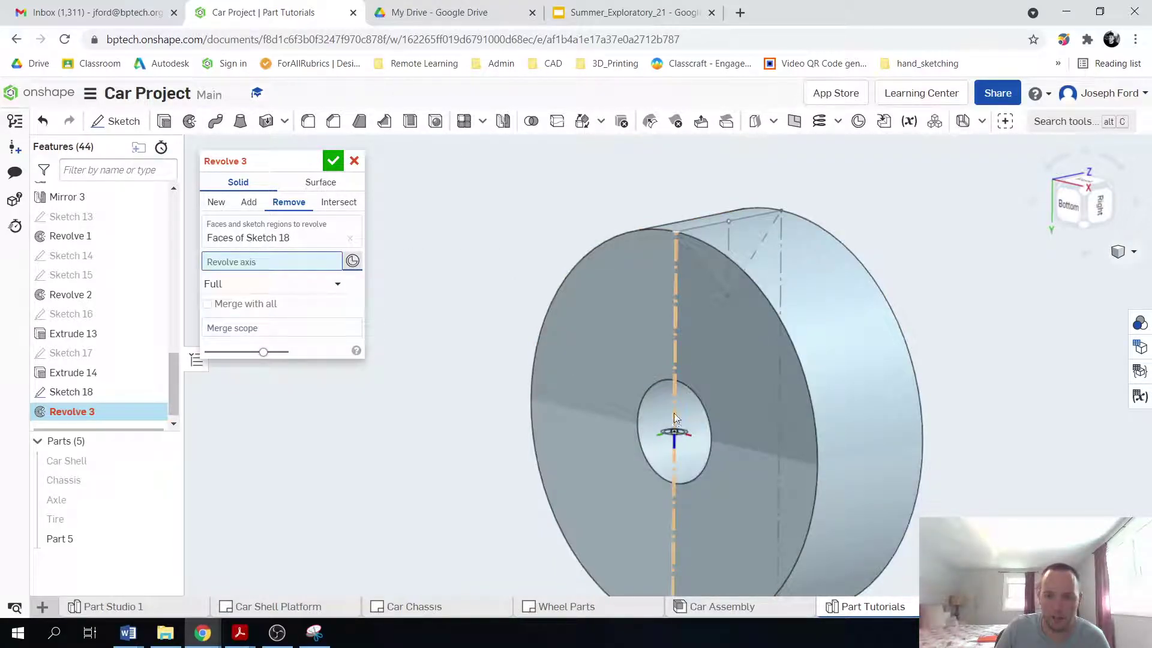
scroll(488, 488, down, 3)
scroll(563, 463, up, 2)
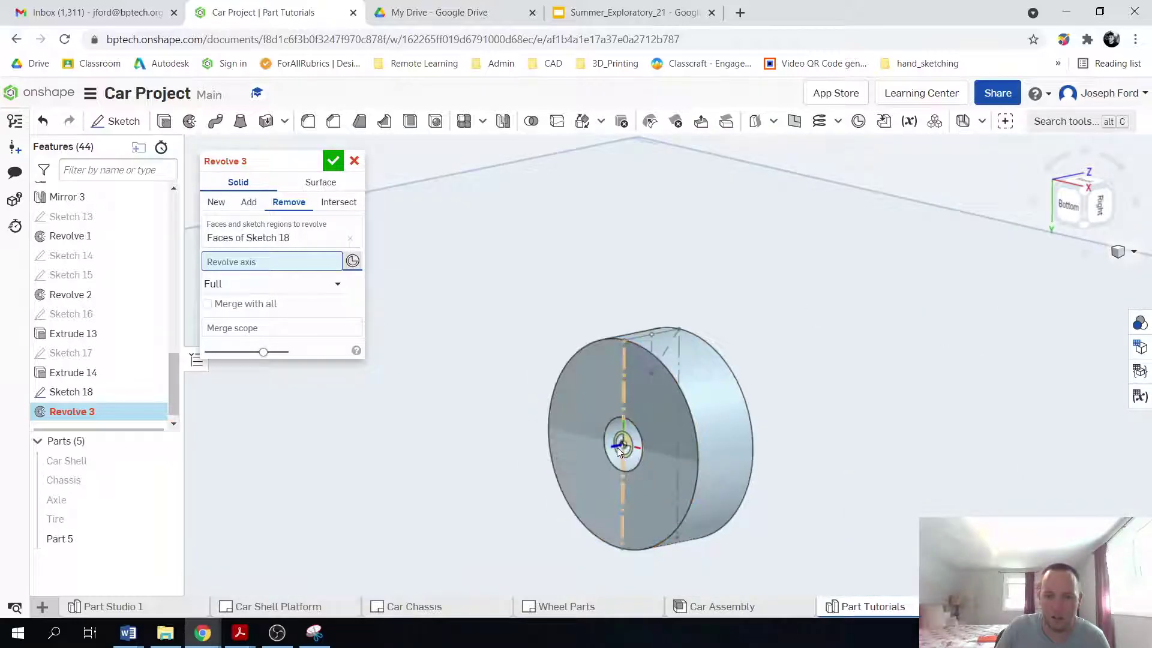
click(579, 492)
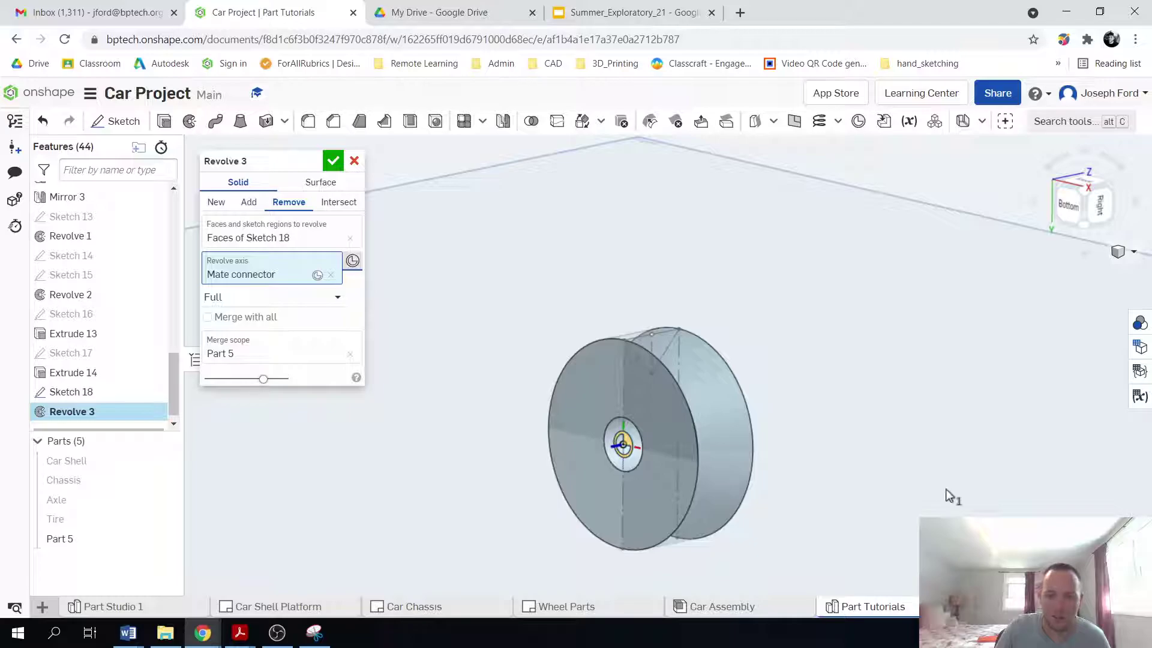
right_drag(947, 497, 921, 489)
click(333, 160)
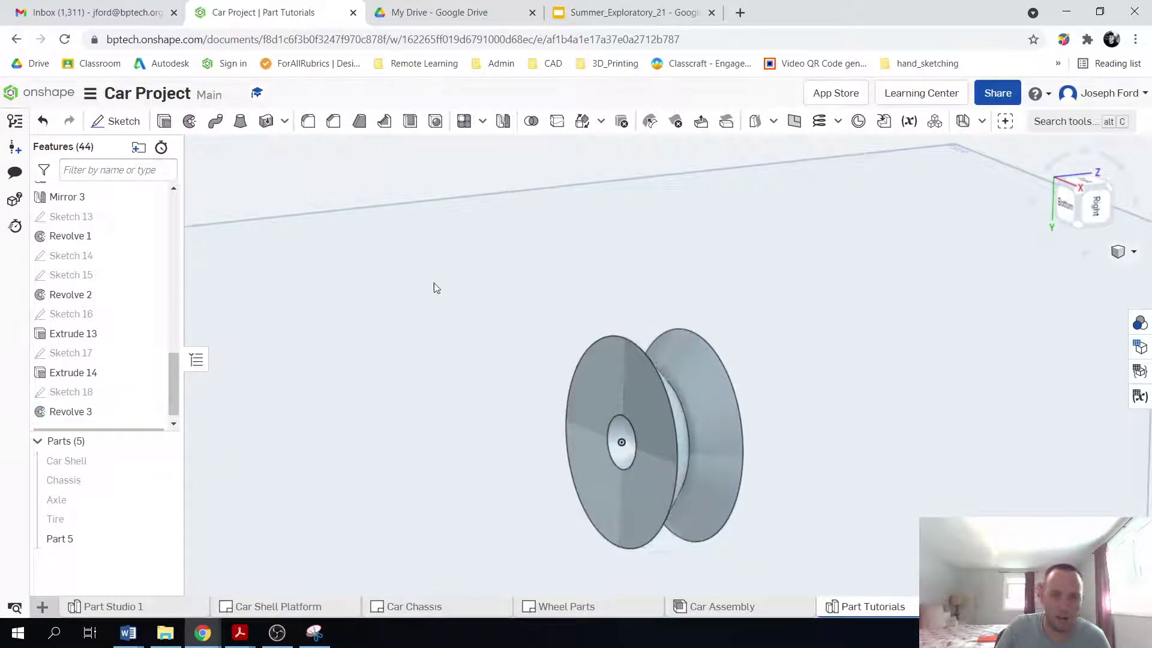
- Rename Part 5 to 'Rim' in the Parts list
right_drag(435, 288, 406, 540)
scroll(399, 552, down, 5)
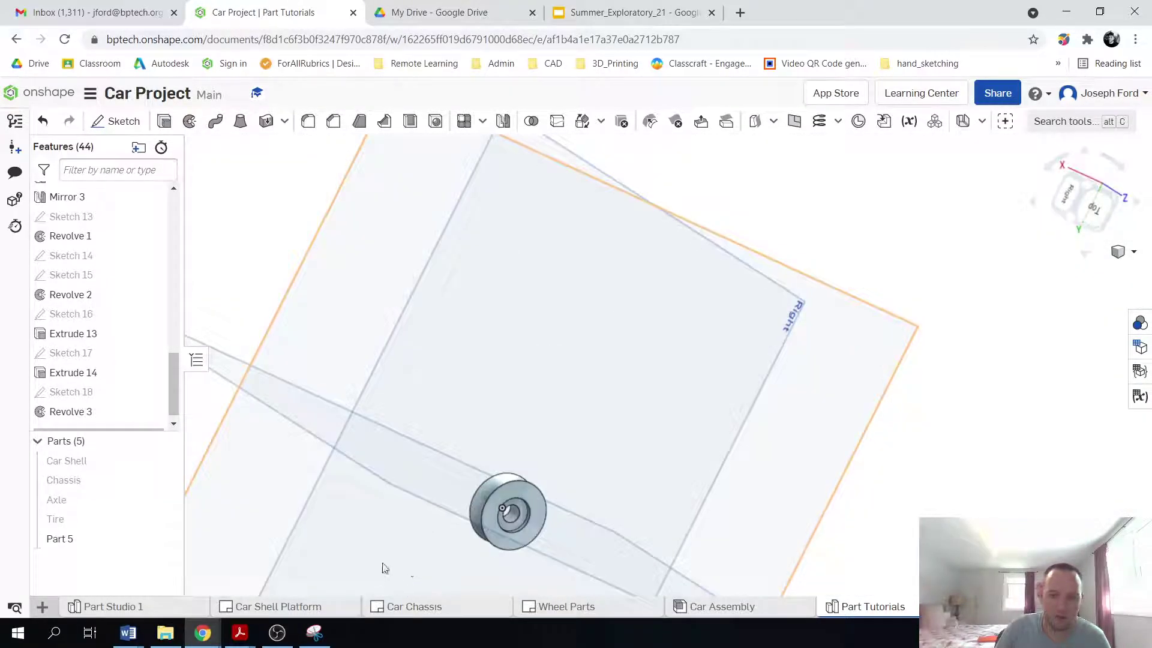
right_click(82, 544)
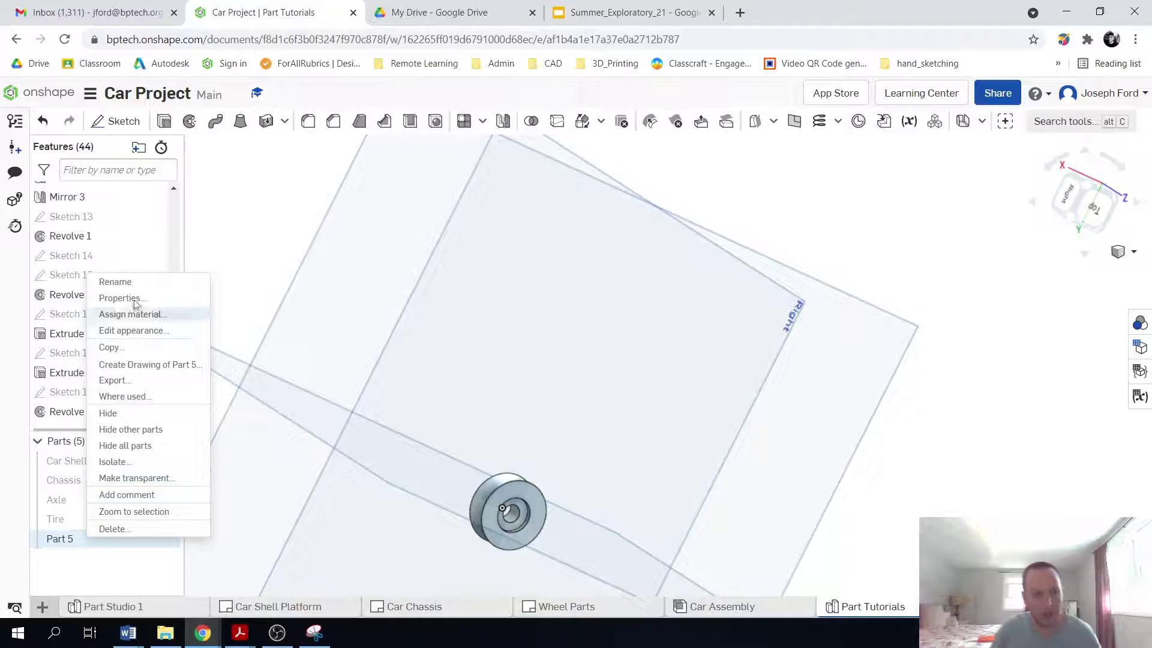
click(114, 281)
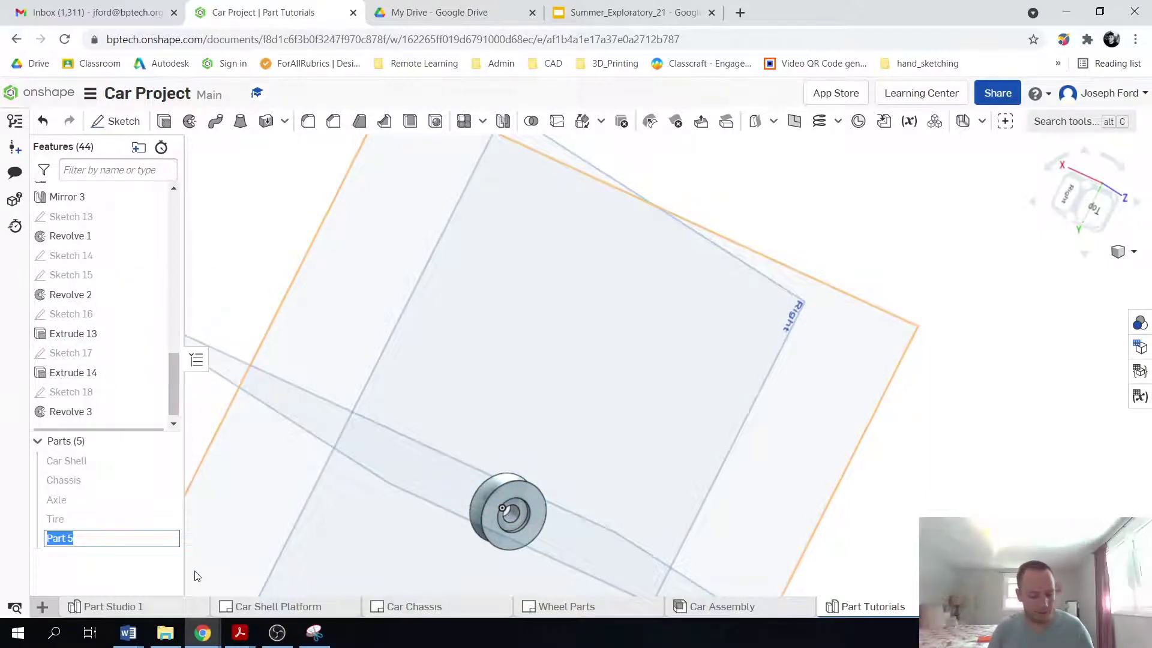
text(Rim)
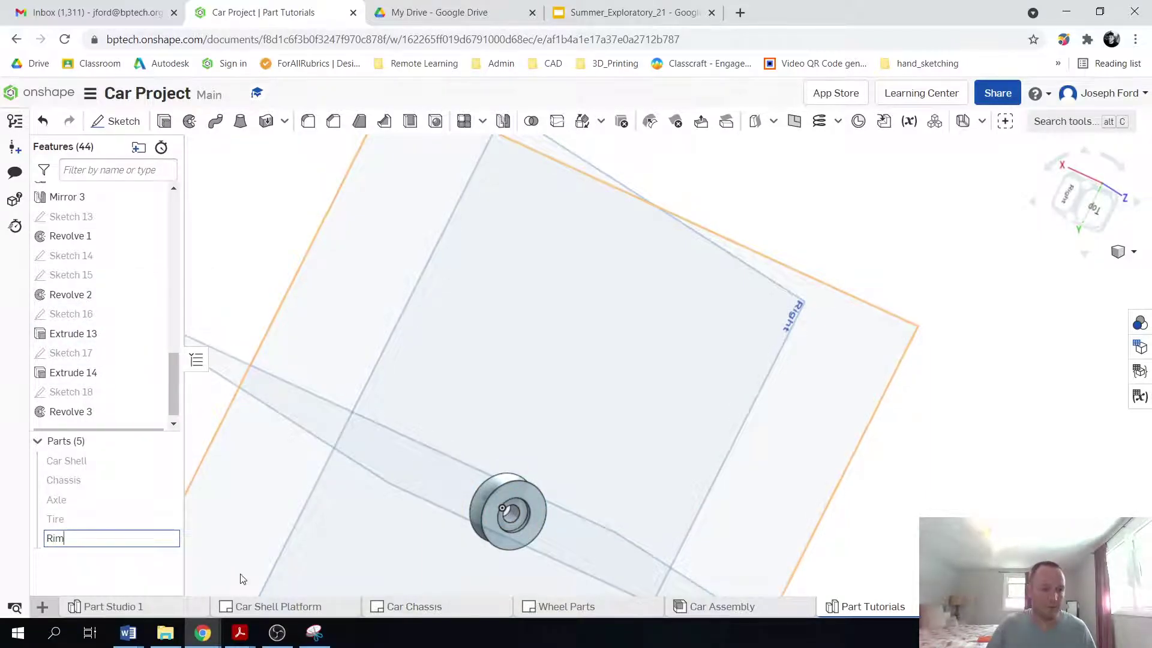
click(161, 570)
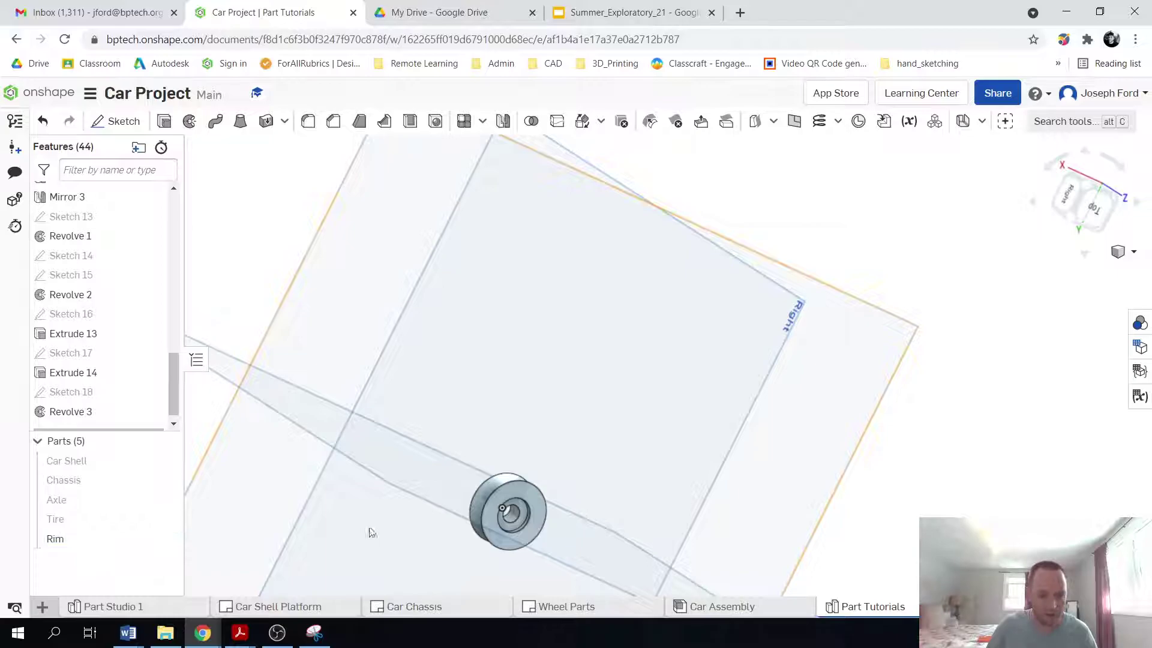
- View the grooved rim from the top and then at an oblique angle
click(1093, 206)
right_drag(557, 402, 525, 439)
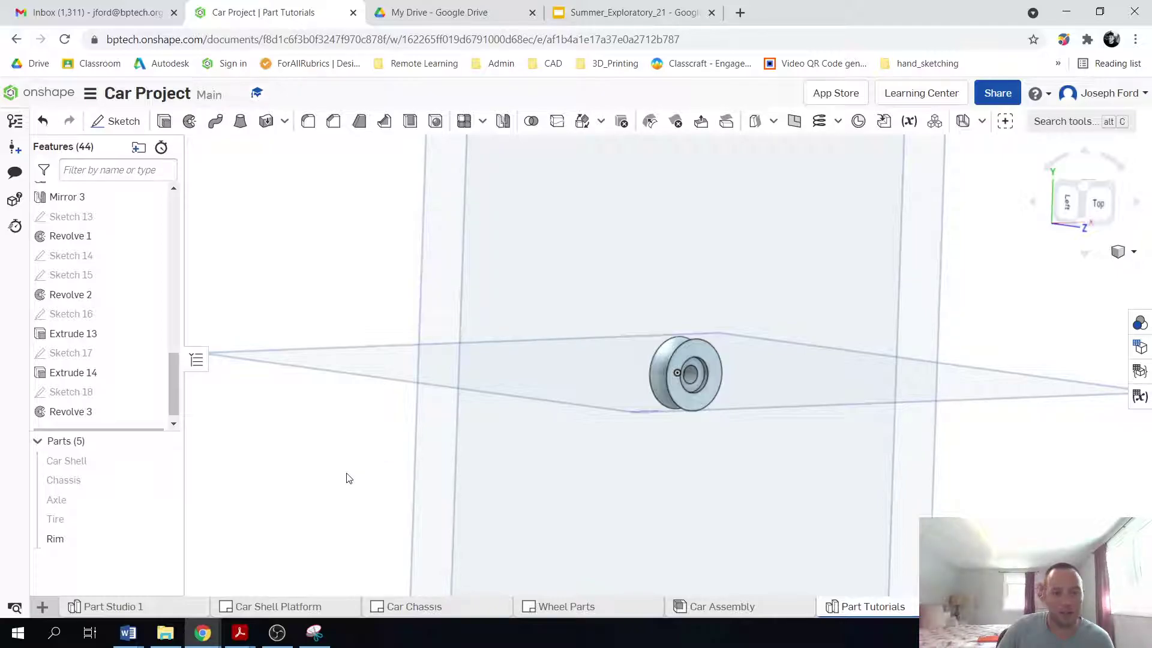
scroll(519, 477, down, 3)
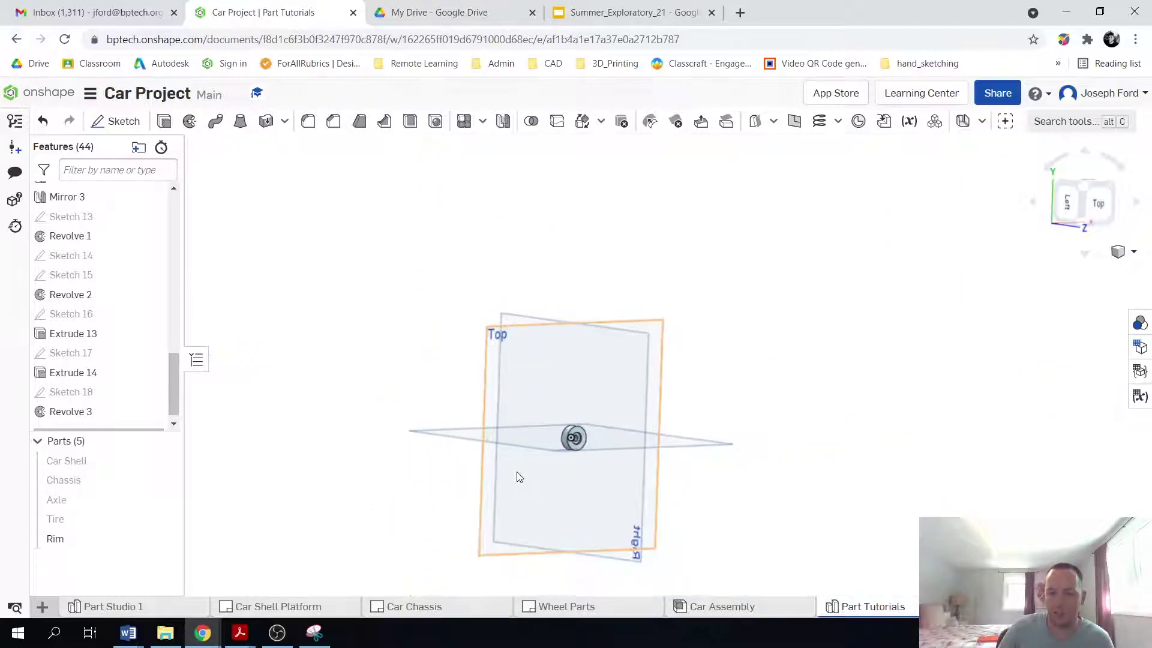
scroll(514, 477, up, 2)
scroll(339, 486, down, 2)
scroll(386, 567, up, 1)
scroll(386, 567, up, 1)
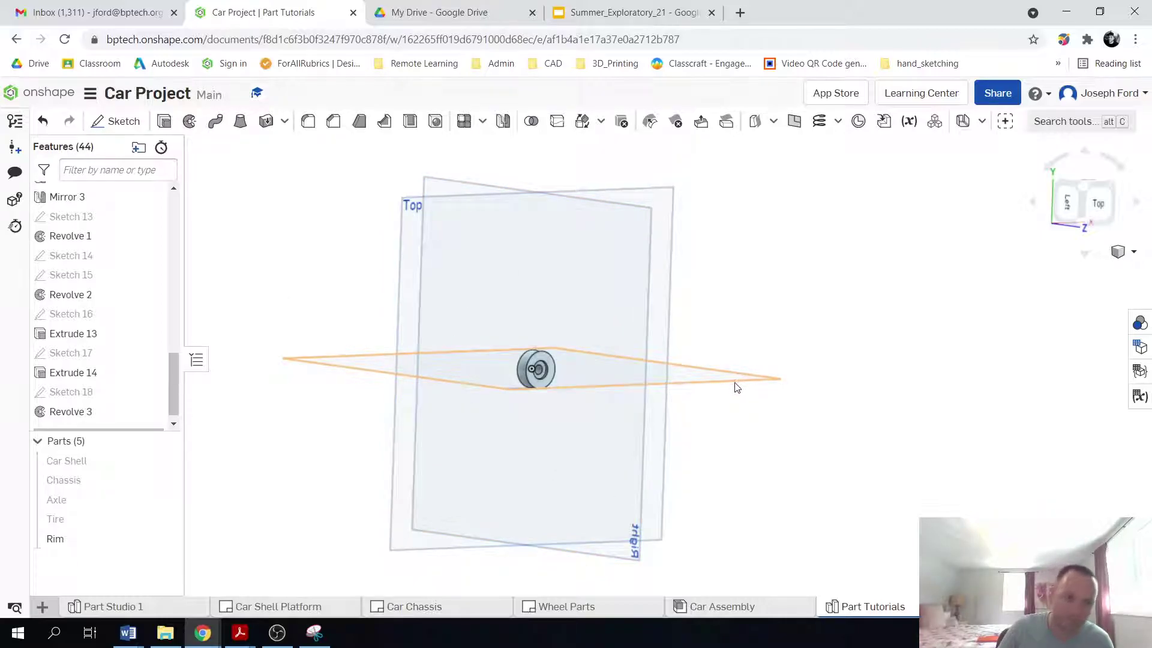
scroll(336, 479, down, 3)
scroll(337, 486, up, 3)
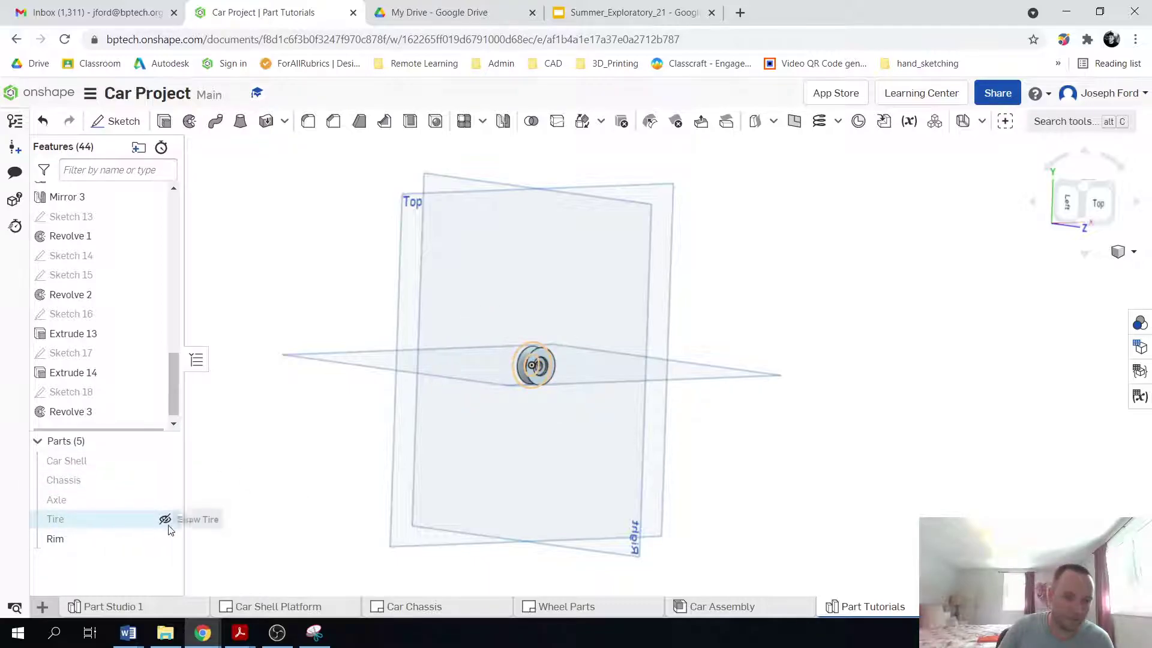
- Show the Tire, Axle, Chassis and Car Shell parts and view the whole car
click(165, 520)
click(165, 499)
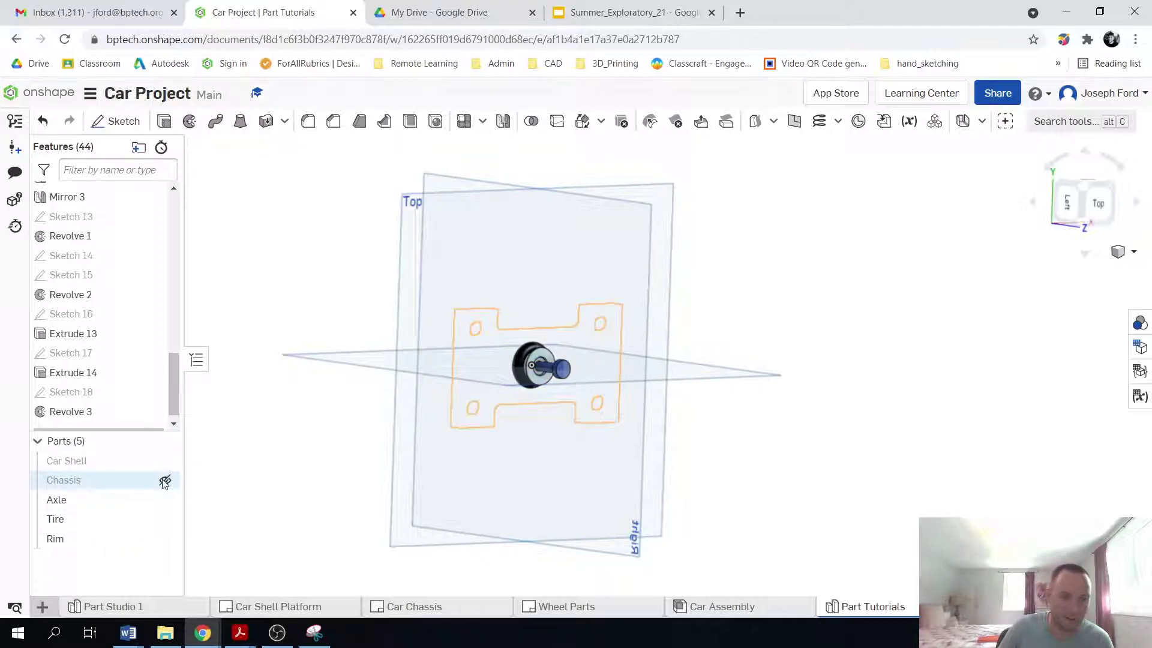
click(165, 480)
click(165, 460)
right_drag(296, 419, 264, 414)
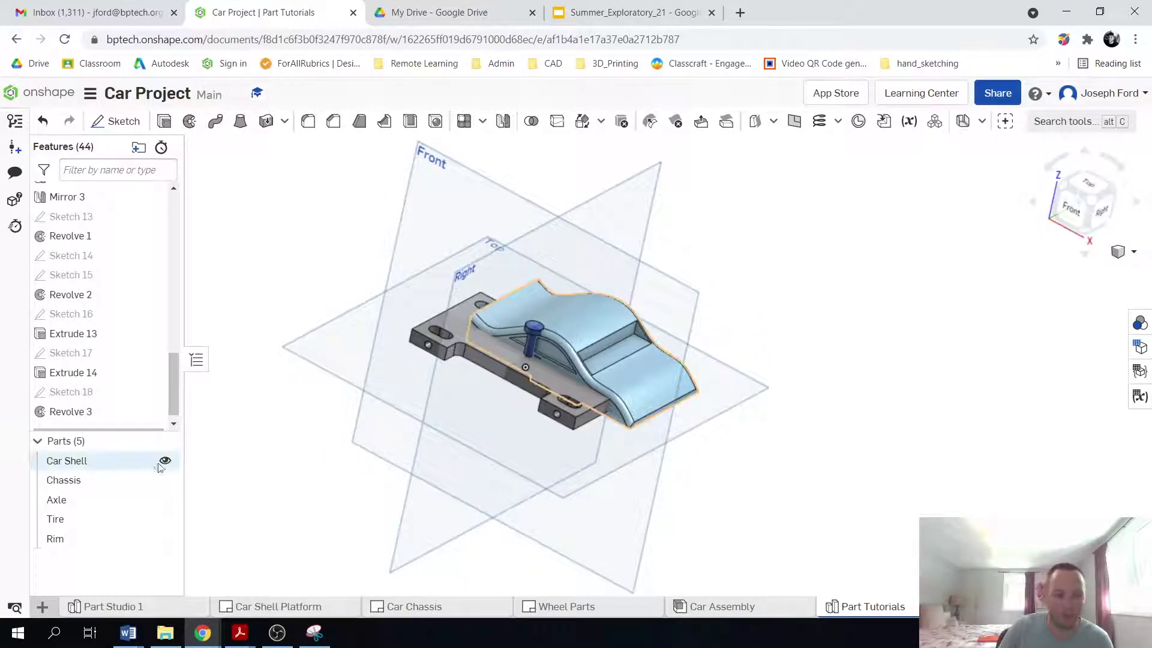
- Hide Car Shell, Chassis, Axle, Tire and Rim so only the default planes remain
click(165, 460)
click(165, 480)
click(165, 500)
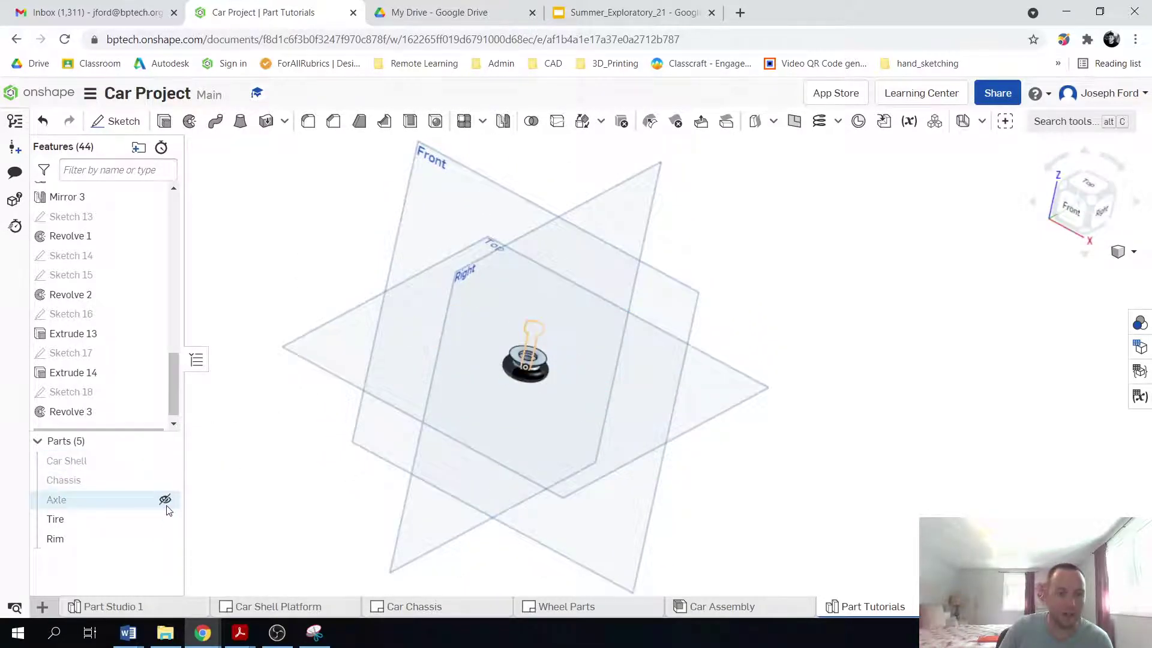
click(165, 520)
click(165, 539)
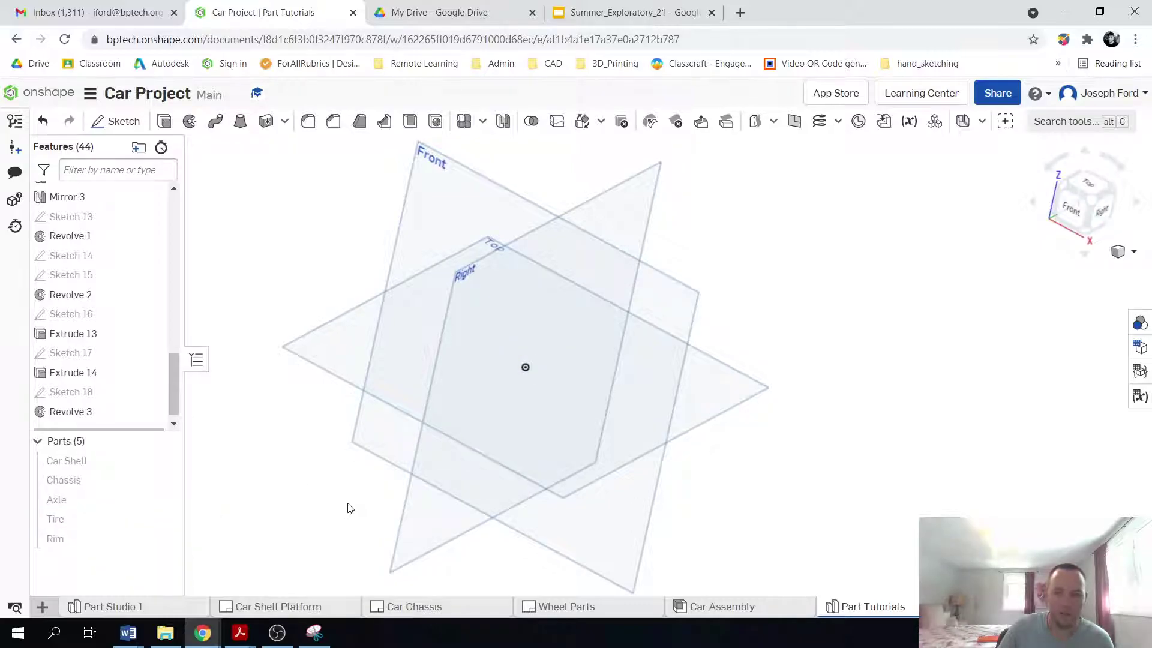
scroll(336, 516, down, 3)
right_drag(336, 516, 400, 454)
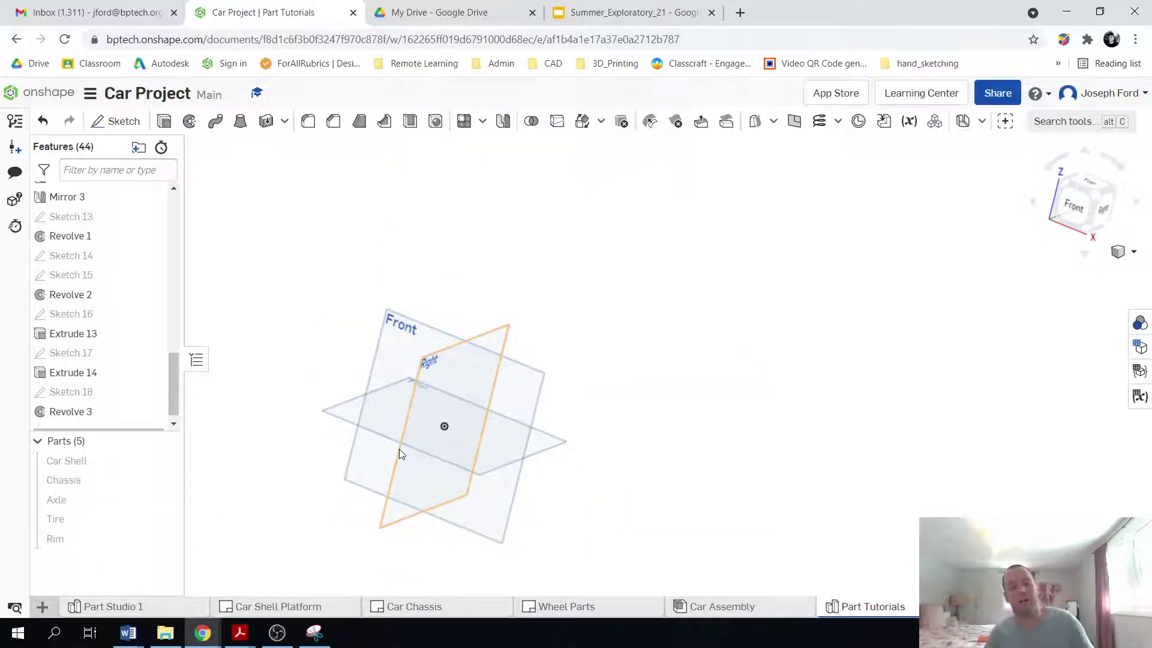